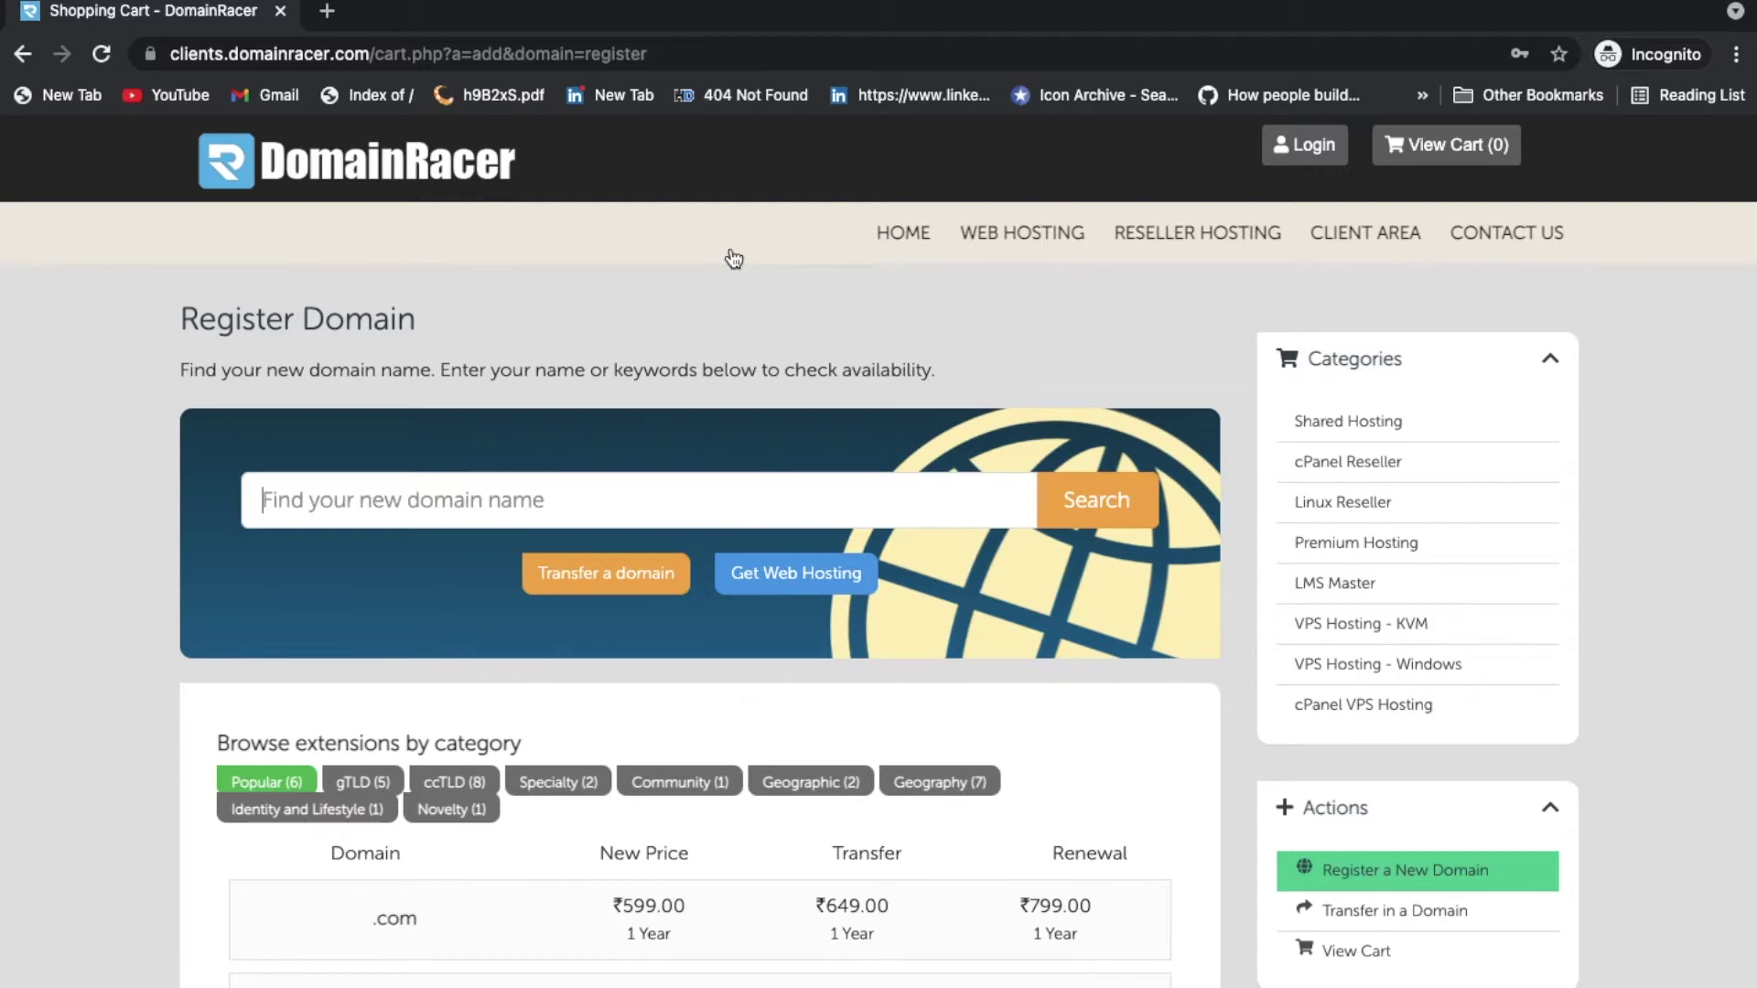
Step: Go from the DomainRacer home page to domain registration, keeping prices in INR
{"action": "scroll", "coordinate": [1131, 881], "scroll_direction": "down", "scroll_amount": 3}
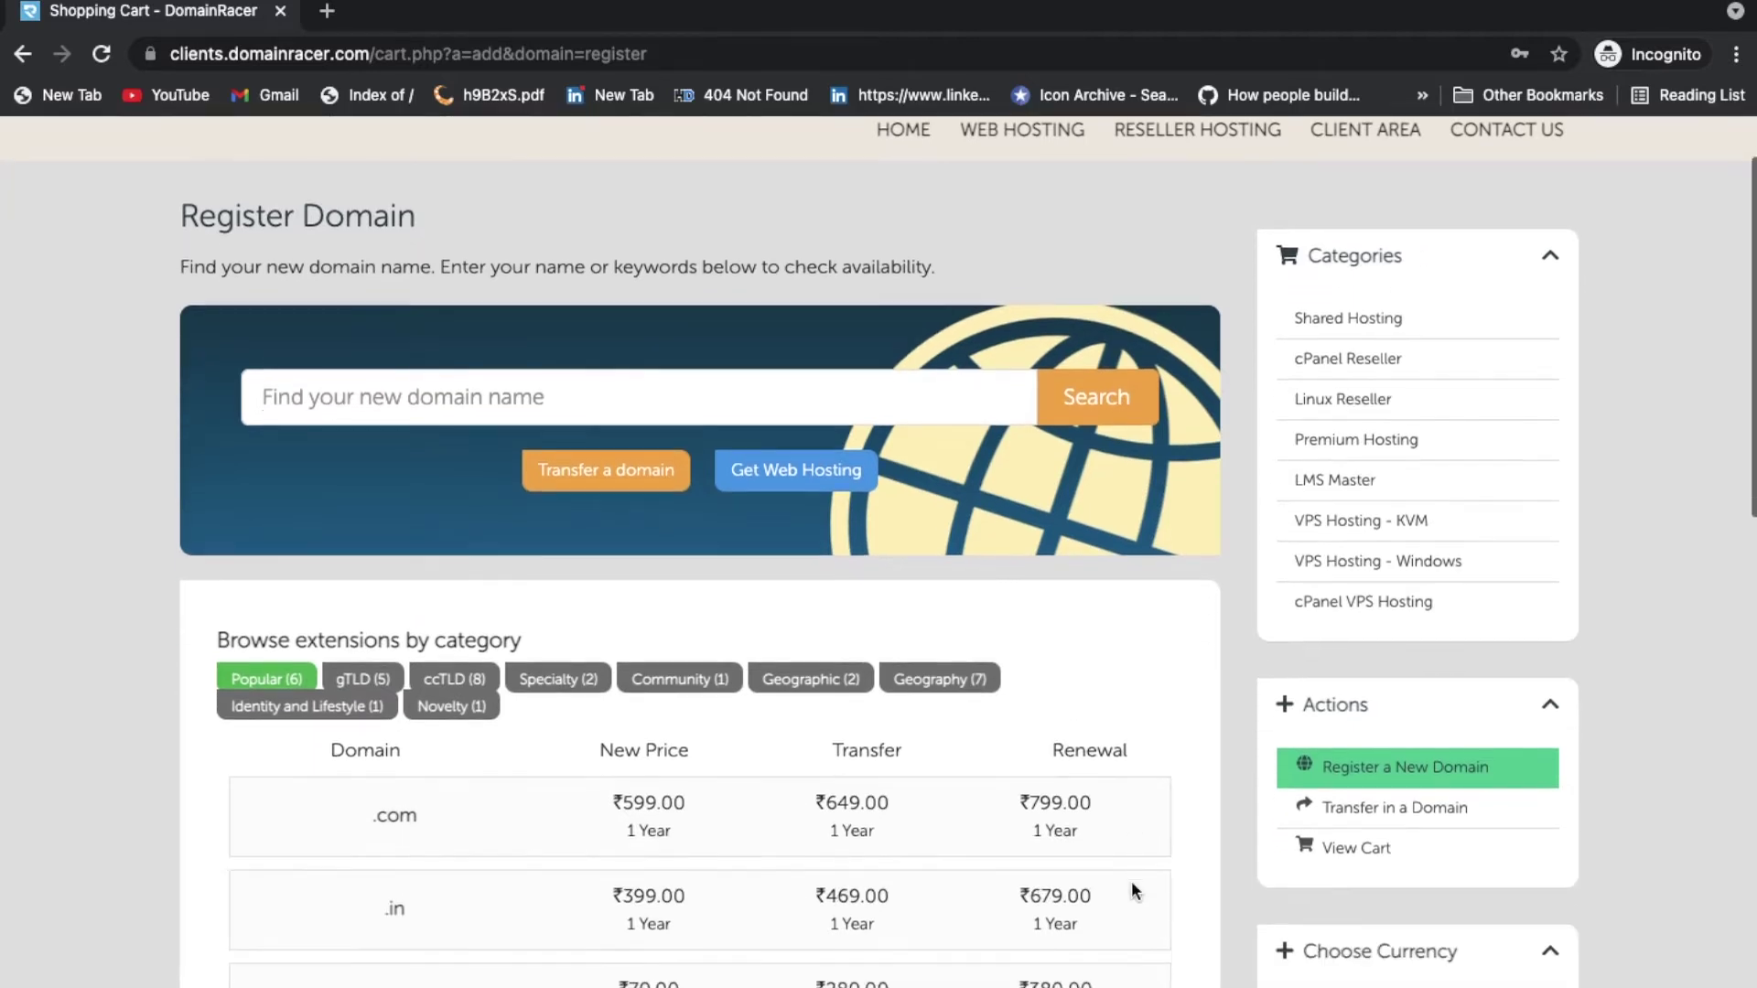
{"action": "scroll", "coordinate": [810, 482], "scroll_direction": "up", "scroll_amount": 1}
{"action": "scroll", "coordinate": [810, 482], "scroll_direction": "up", "scroll_amount": 1}
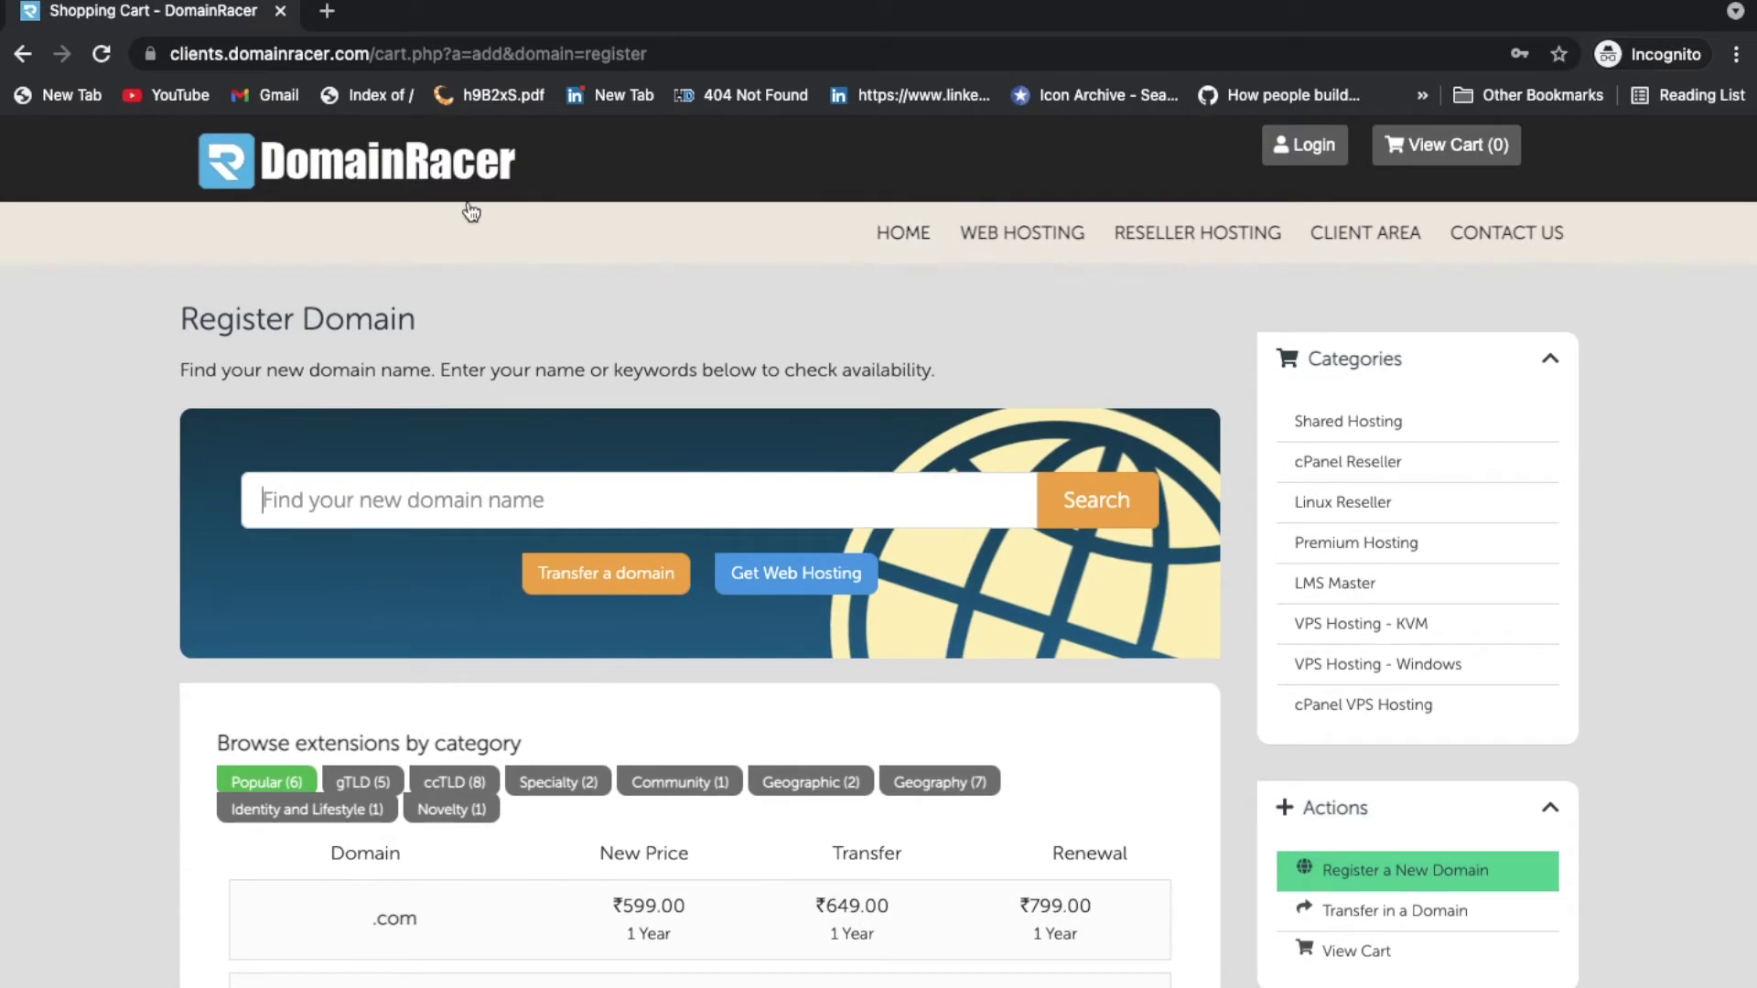
{"action": "left_click", "coordinate": [211, 188]}
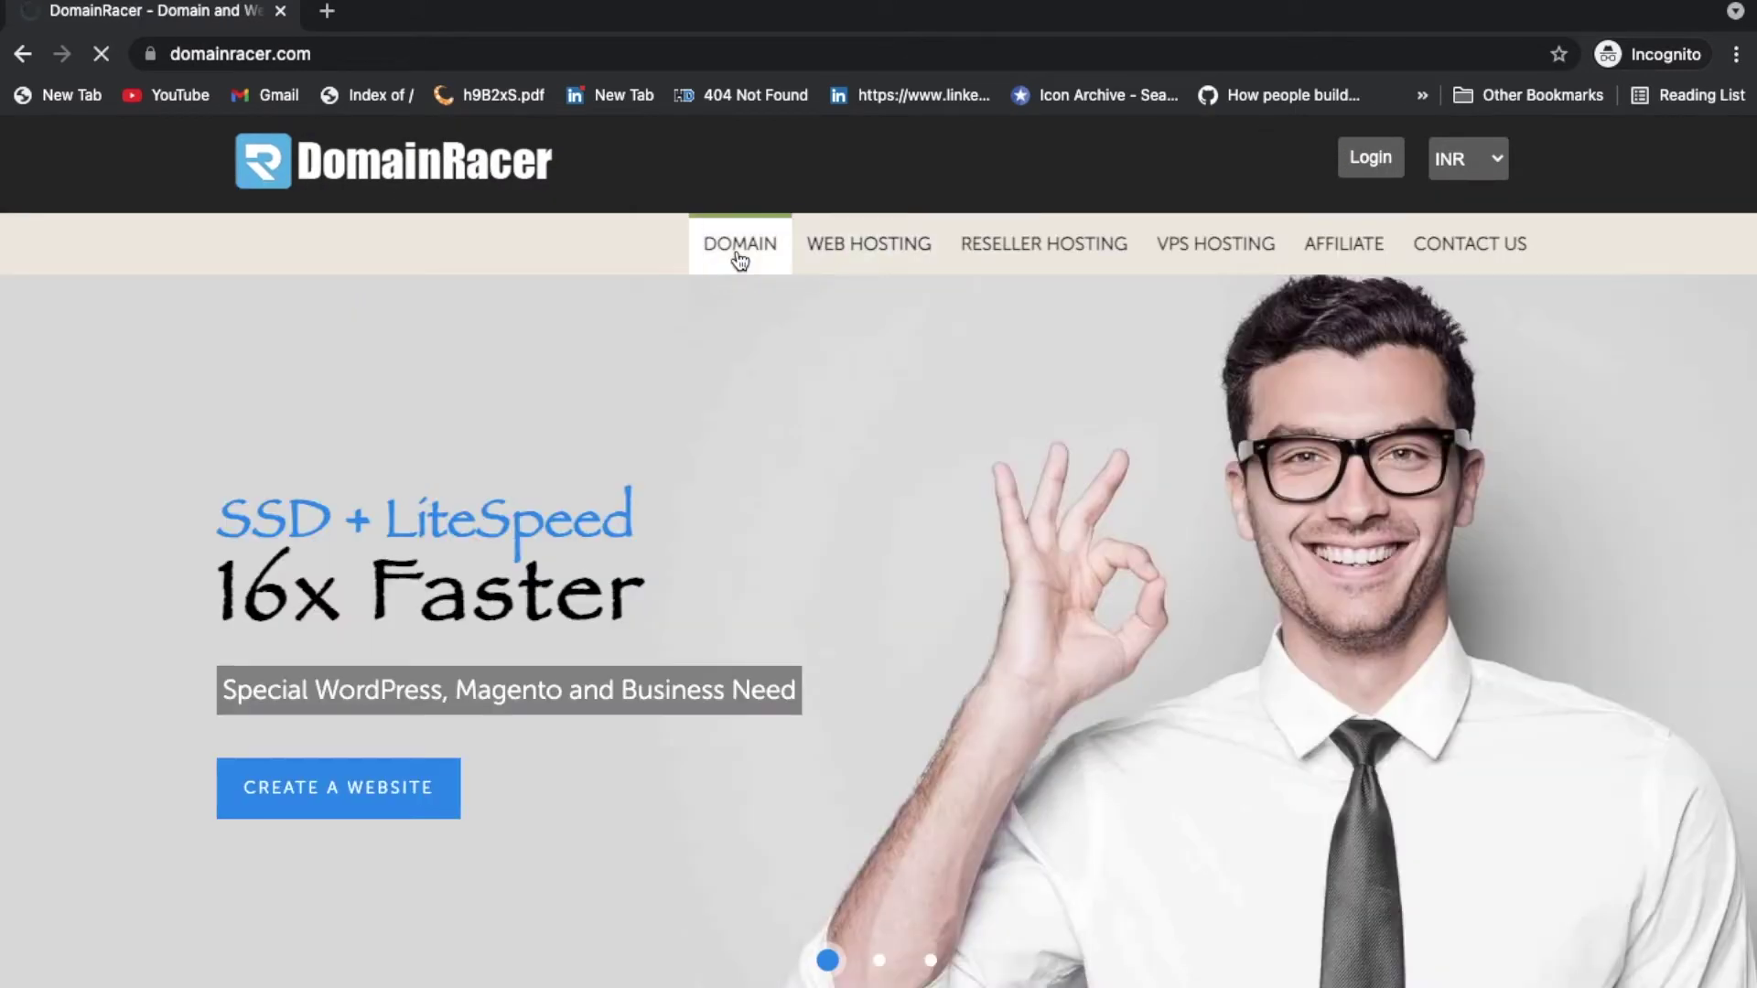
{"action": "left_click", "coordinate": [739, 260]}
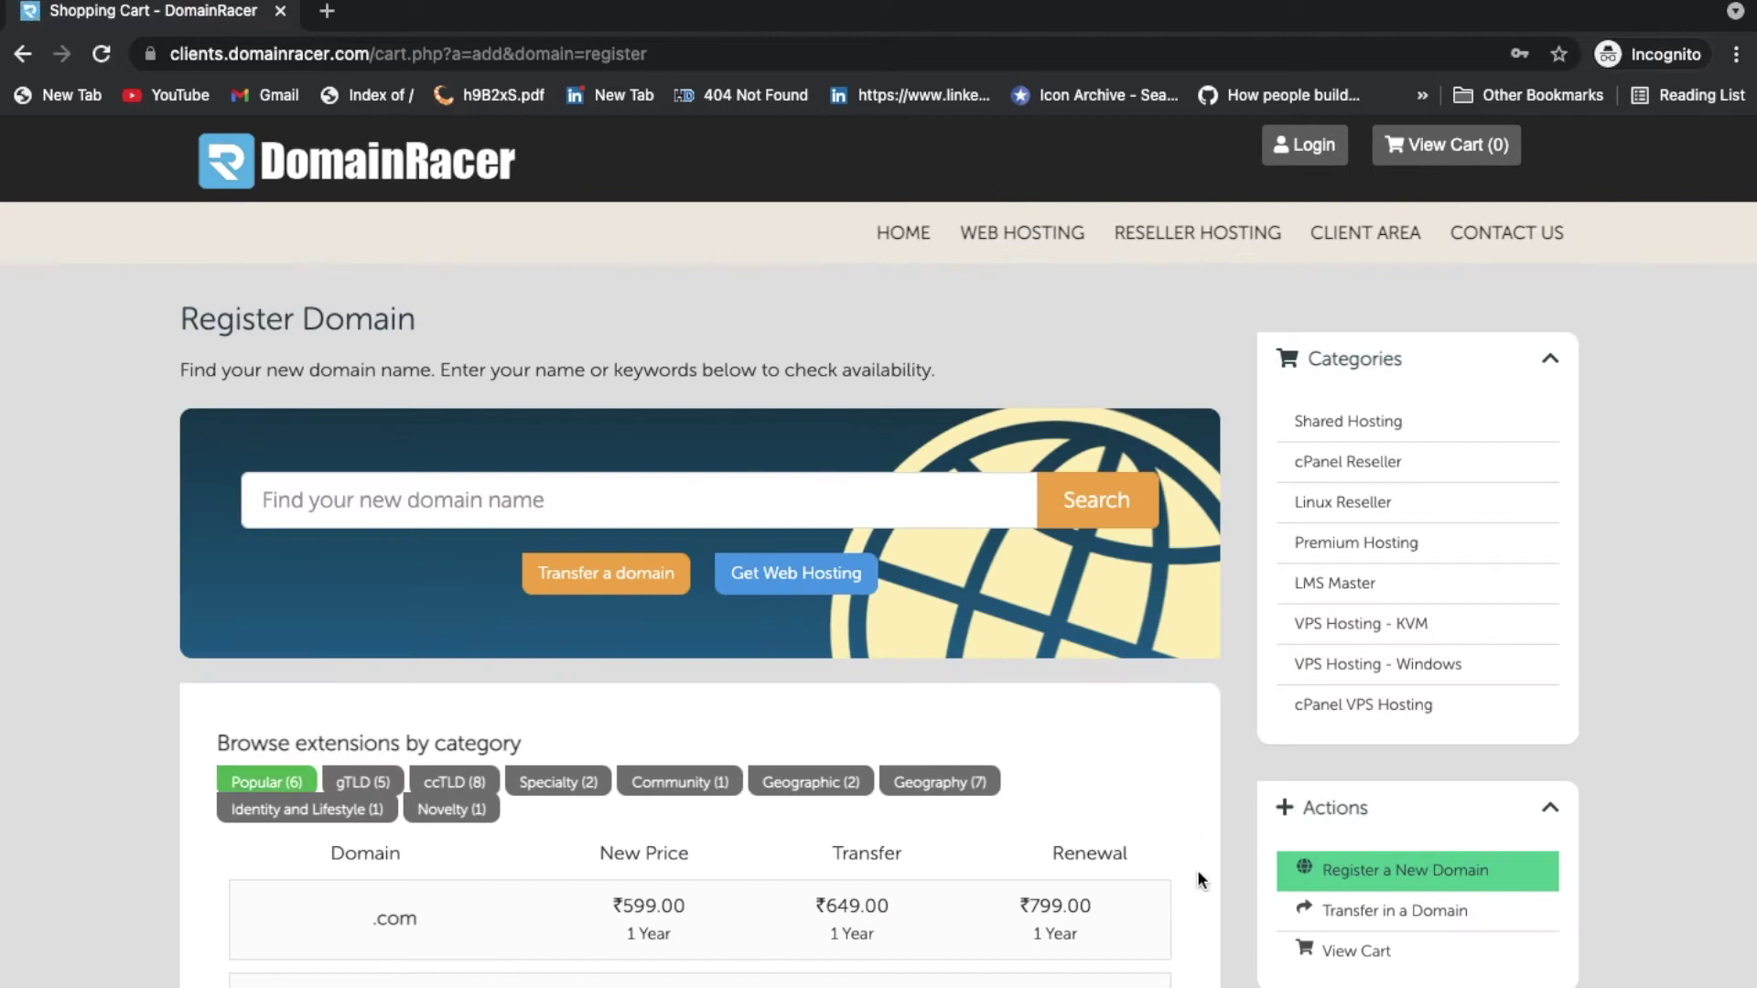
{"action": "scroll", "coordinate": [1197, 871], "scroll_direction": "down", "scroll_amount": 3}
{"action": "left_click", "coordinate": [1347, 881]}
{"action": "left_click", "coordinate": [1349, 884]}
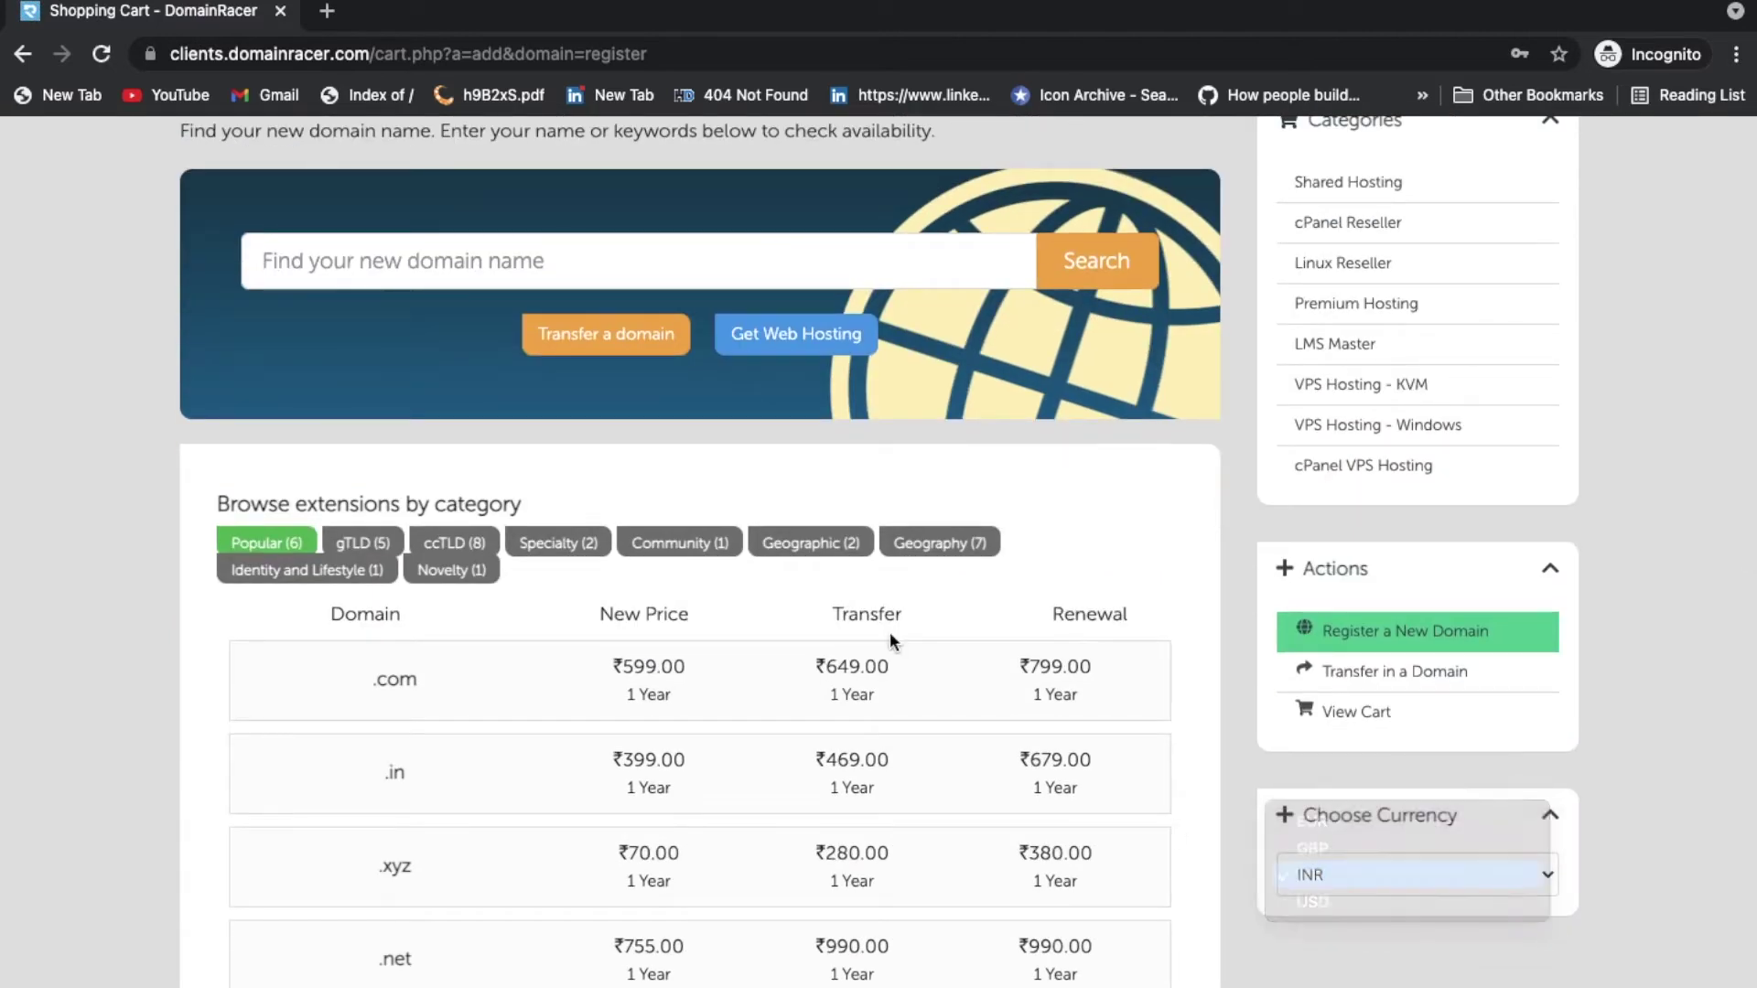
Step: Search for 'newdomainindia' and add newdomainindia.com to the cart
{"action": "left_click", "coordinate": [696, 274]}
{"action": "type", "text": "newdomain"}
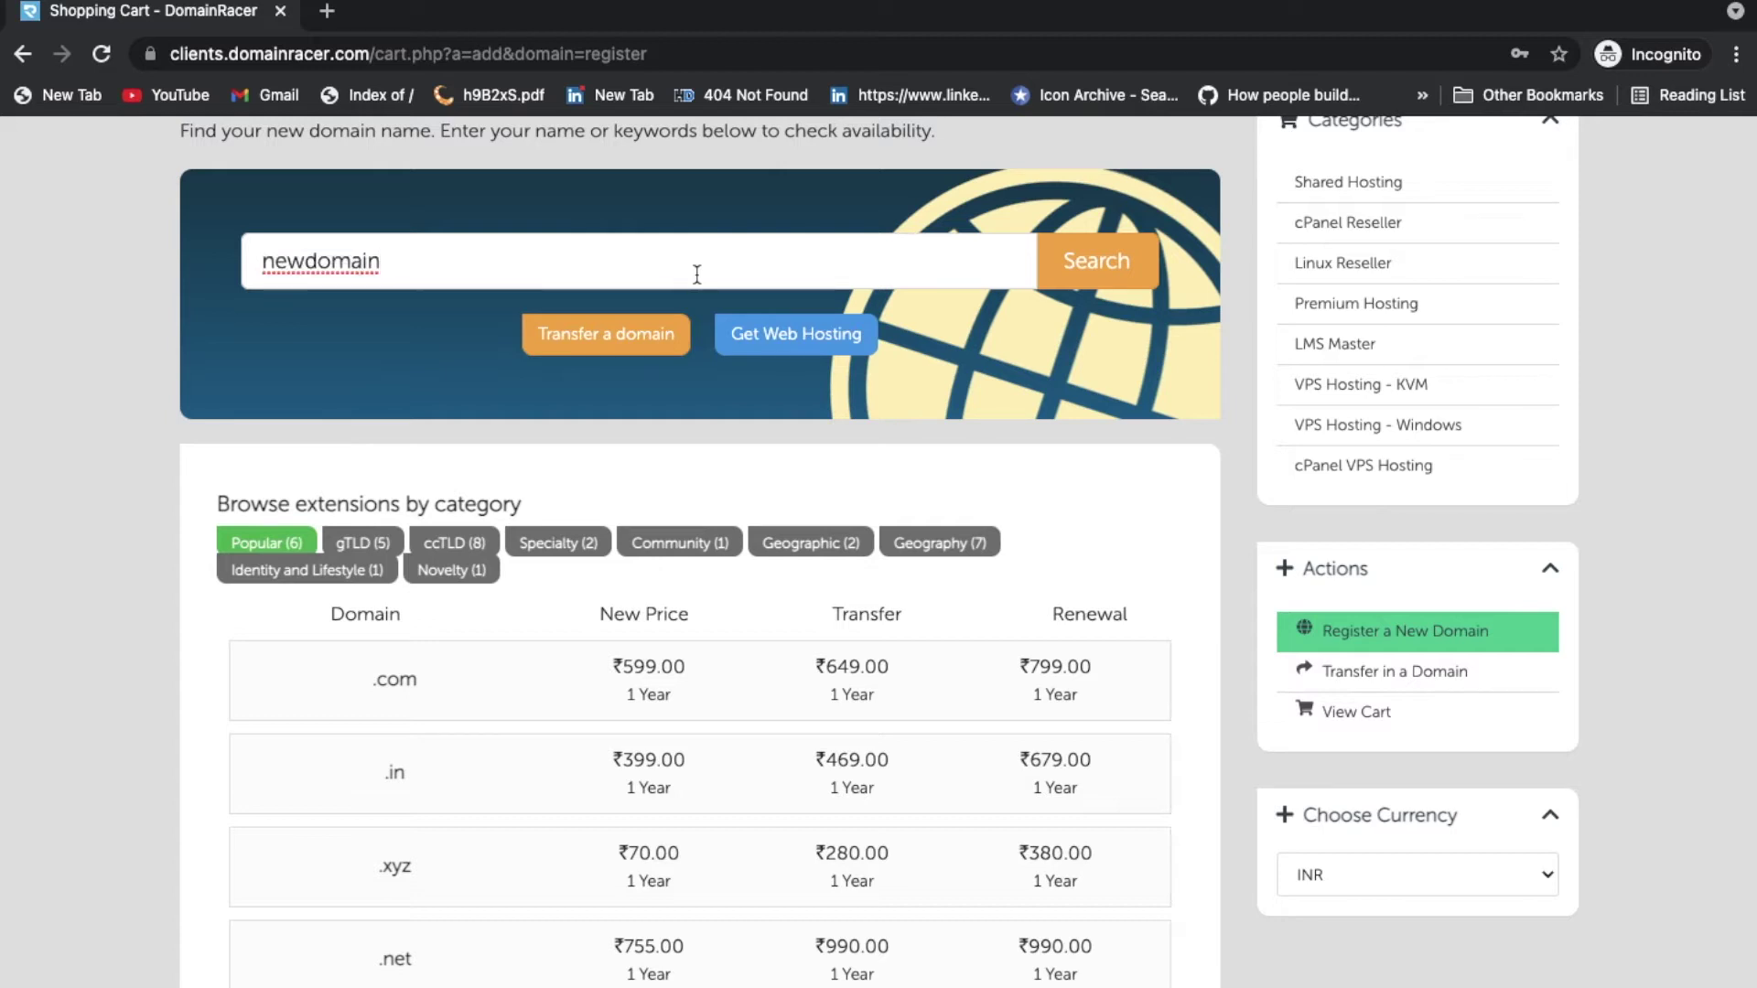
{"action": "type", "text": "india"}
{"action": "key", "text": "Return"}
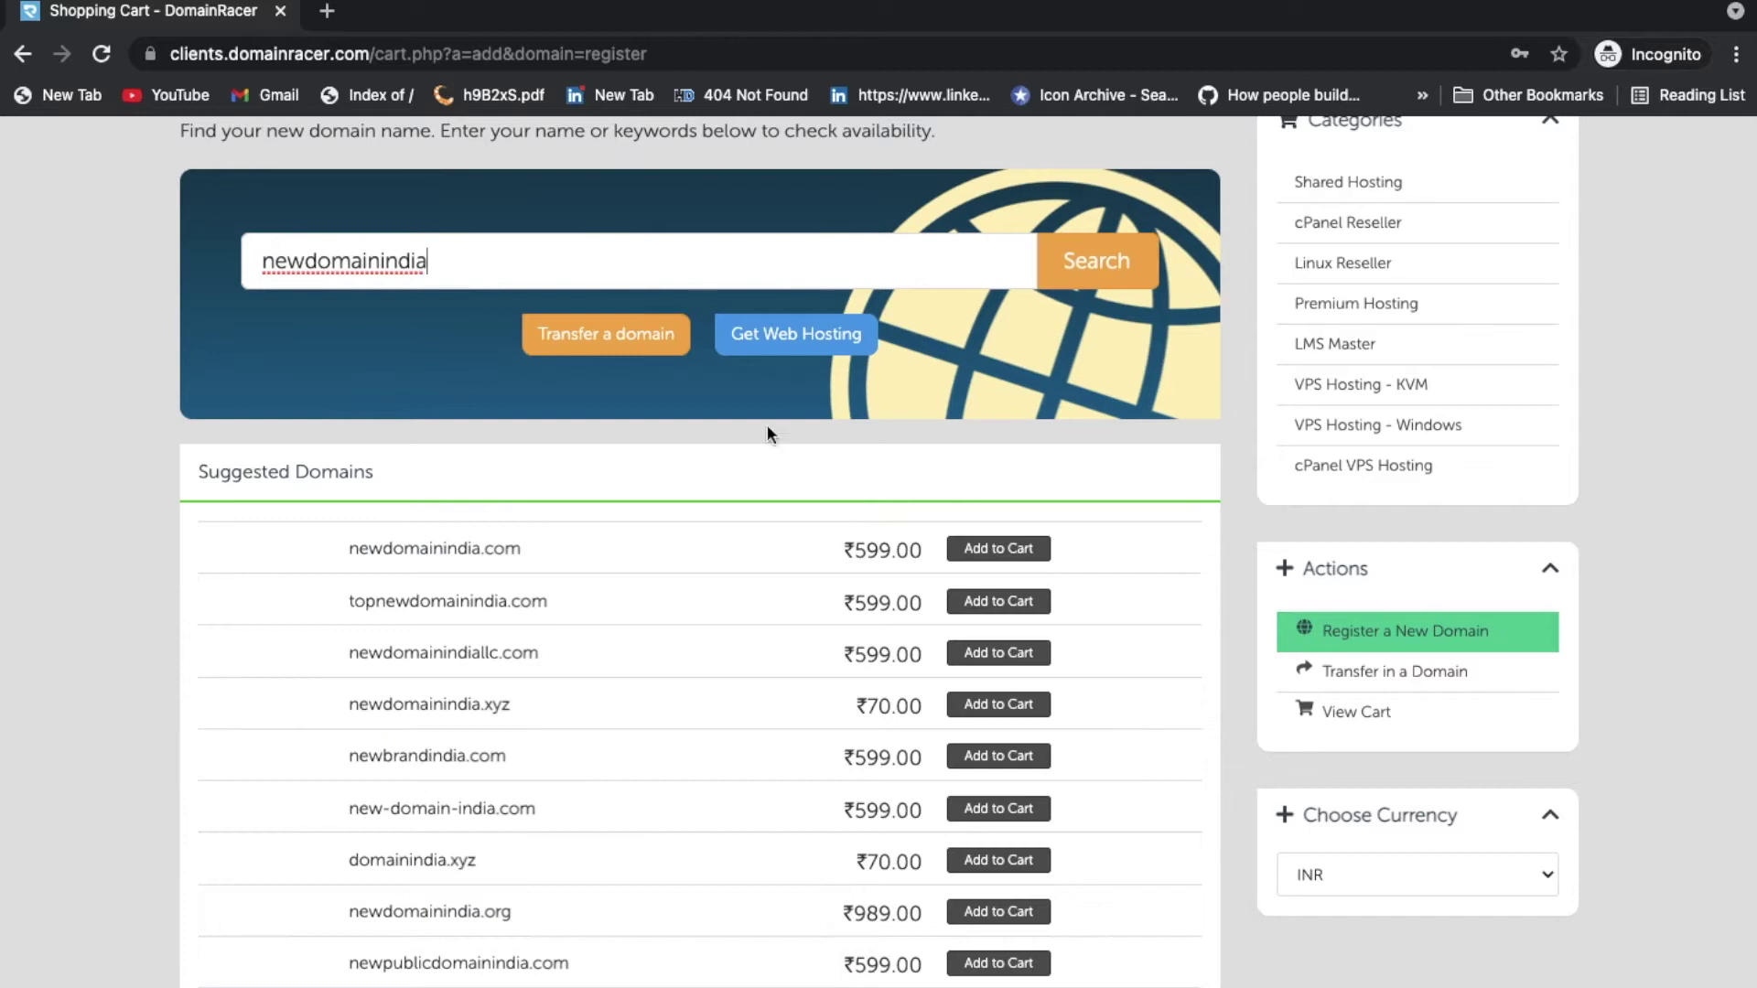
{"action": "left_click", "coordinate": [1031, 556]}
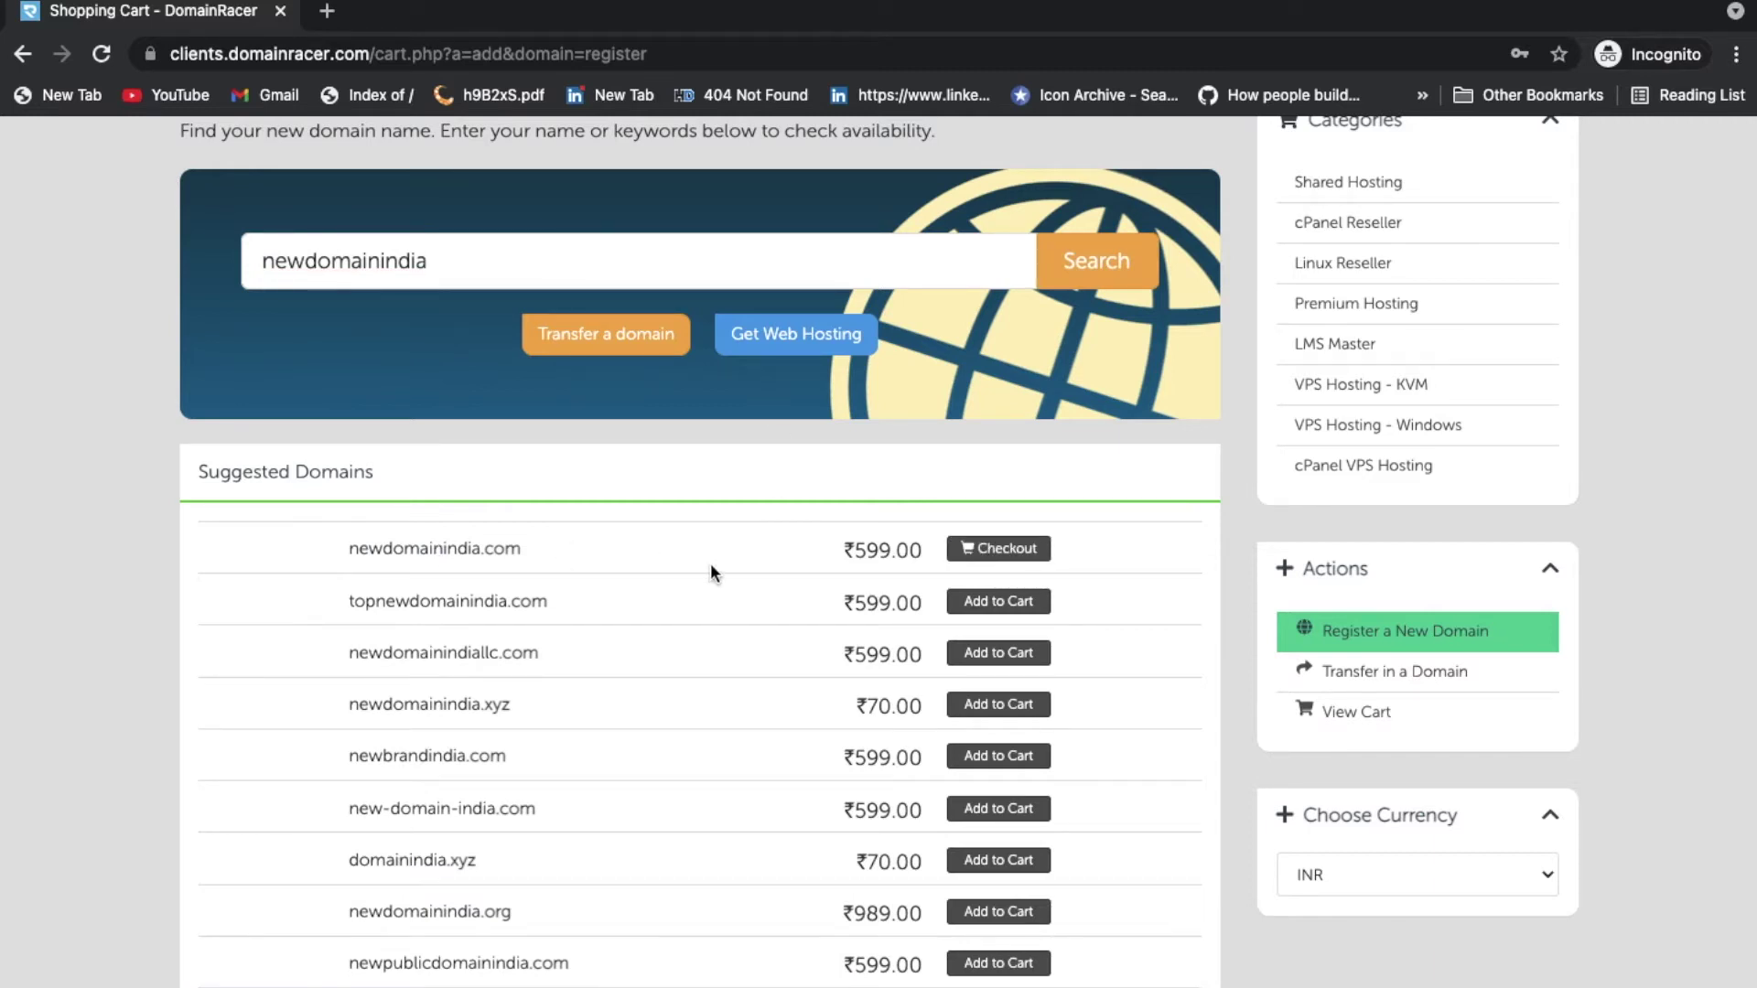
{"action": "scroll", "coordinate": [1264, 540], "scroll_direction": "up", "scroll_amount": 3}
Step: Compare the Shared Hosting plans and order the Personal plan with unlimited SSD storage
{"action": "left_click", "coordinate": [1347, 431]}
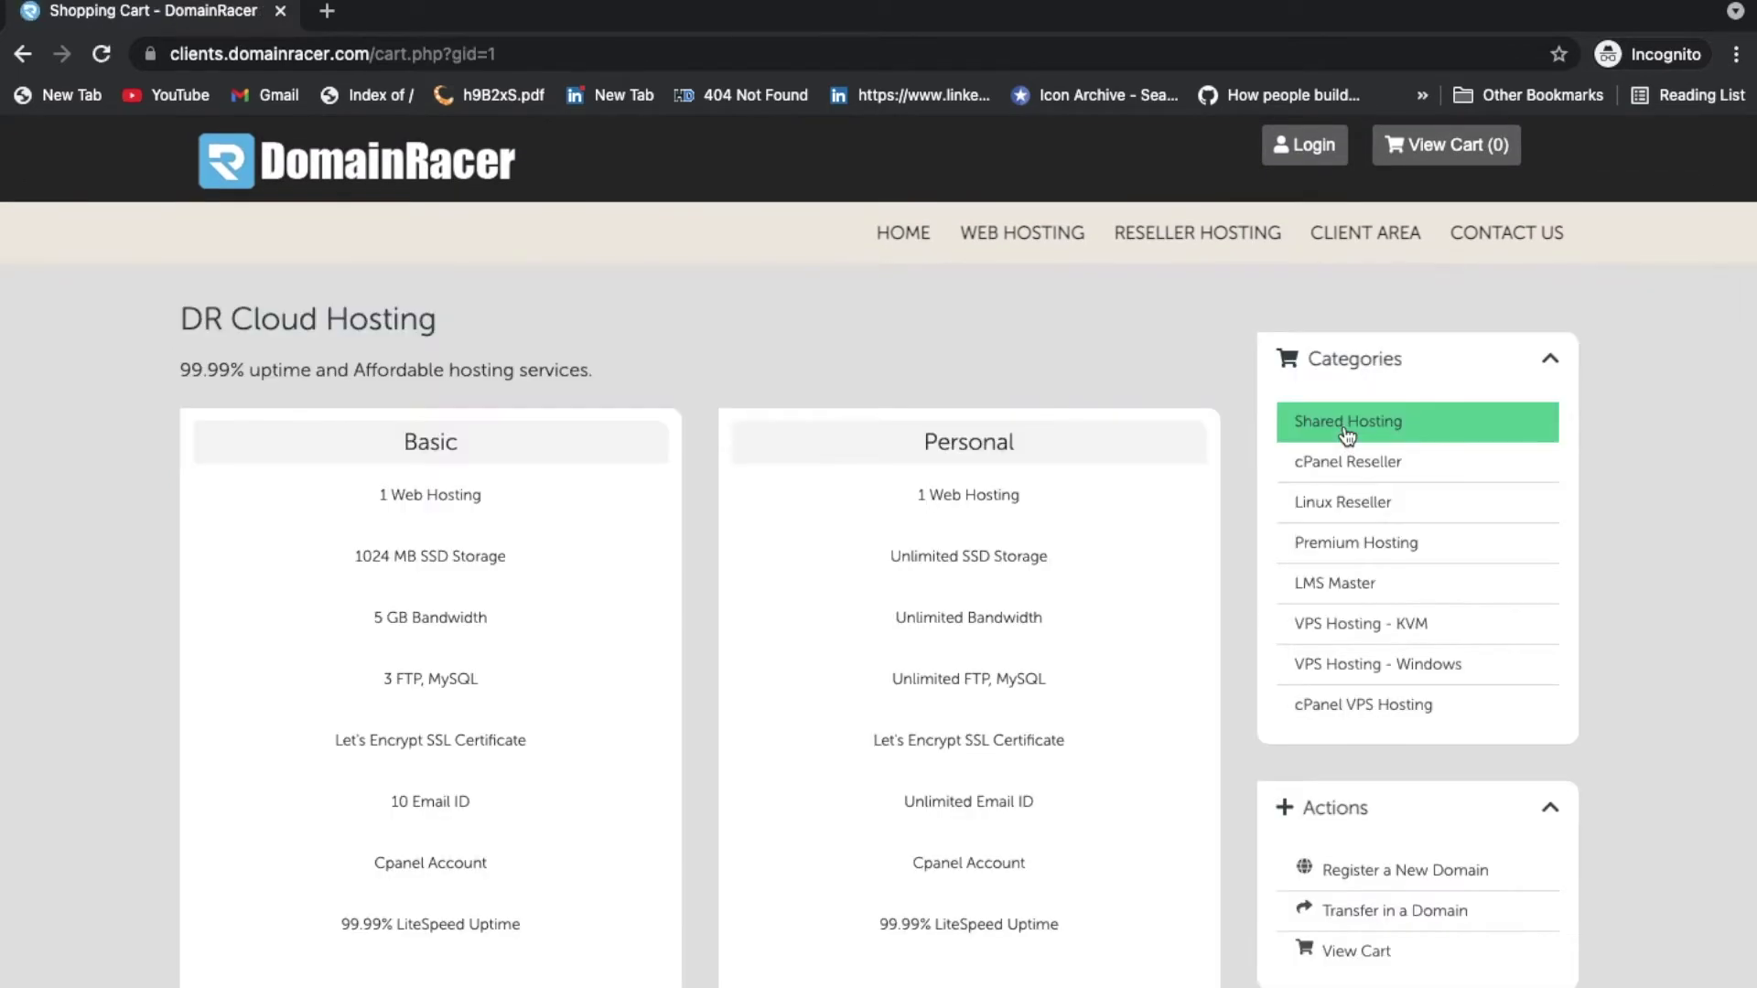
{"action": "scroll", "coordinate": [944, 502], "scroll_direction": "down", "scroll_amount": 1}
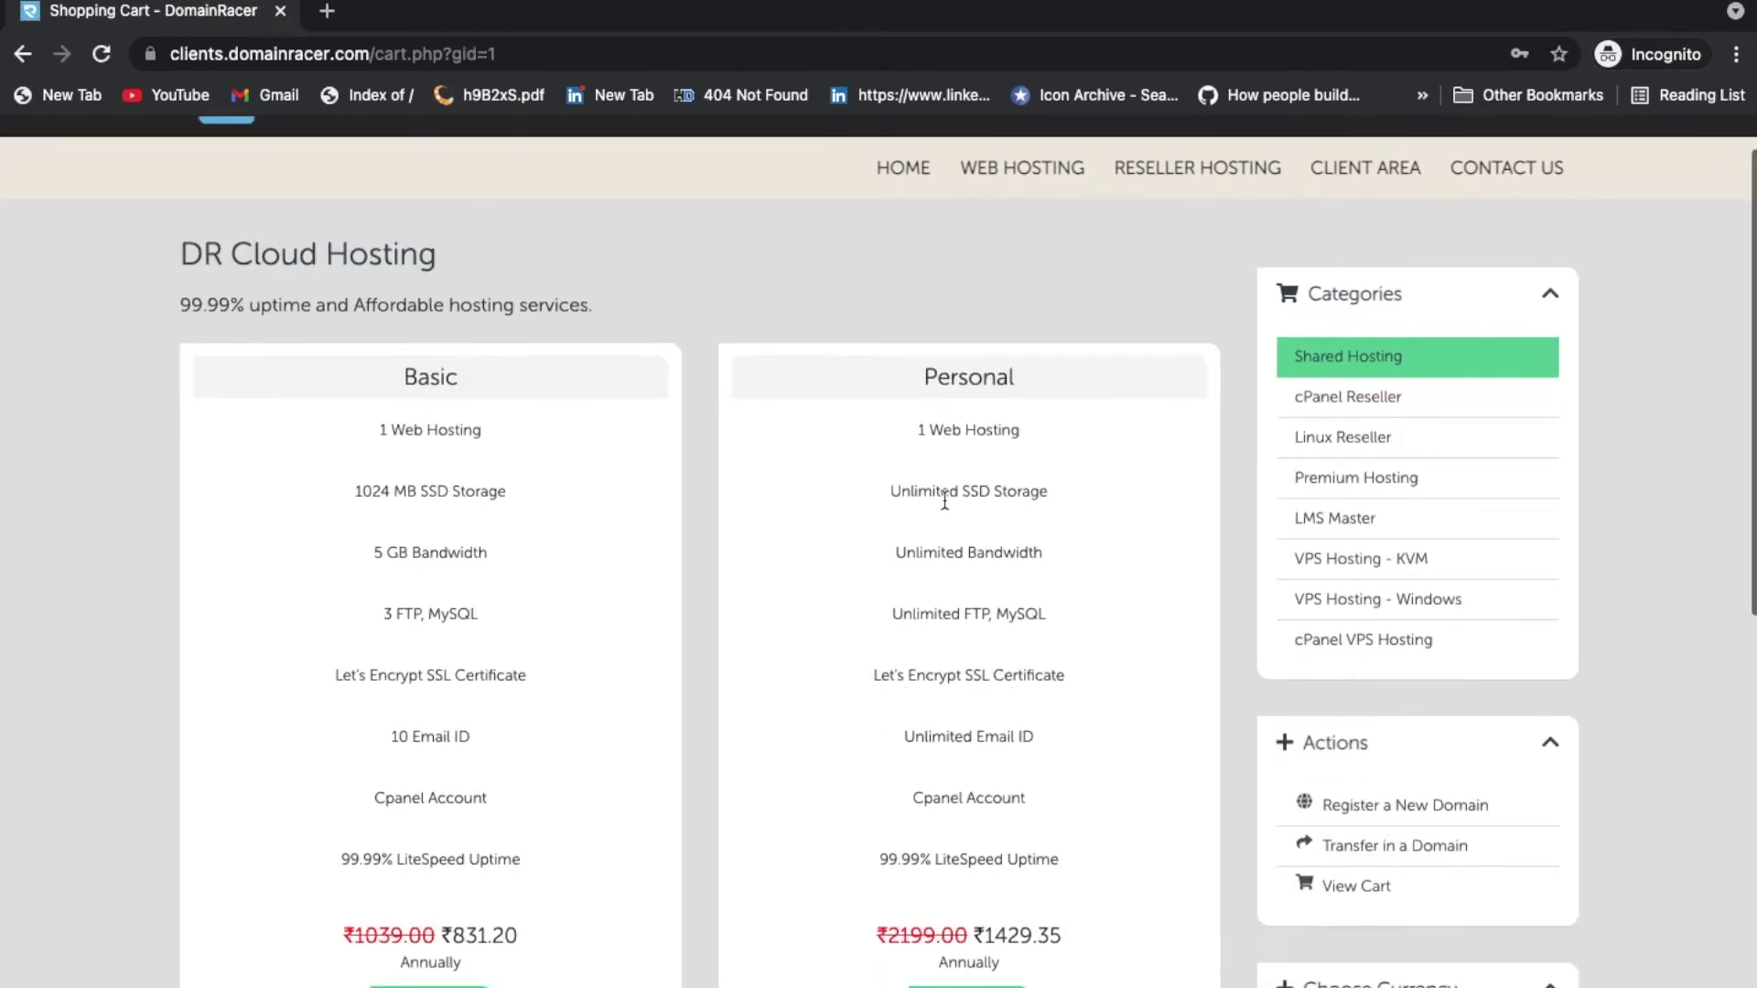
{"action": "scroll", "coordinate": [569, 576], "scroll_direction": "down", "scroll_amount": 8}
{"action": "scroll", "coordinate": [569, 587], "scroll_direction": "up", "scroll_amount": 3}
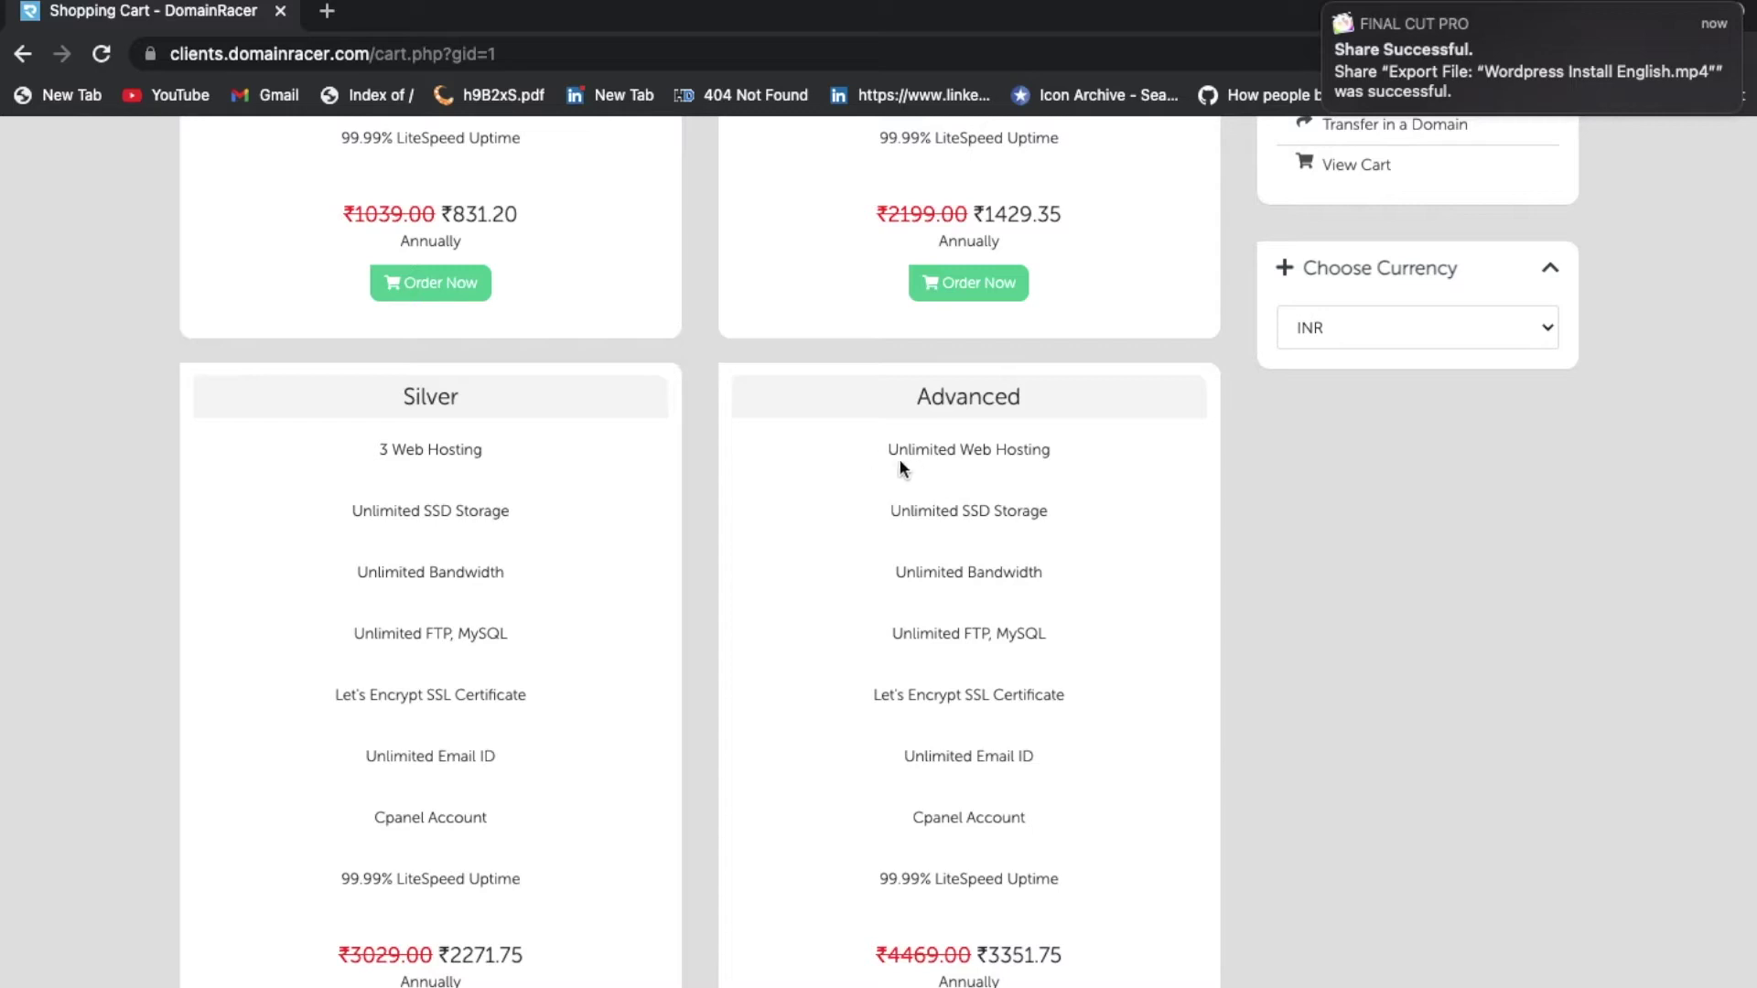
{"action": "double_click", "coordinate": [950, 399]}
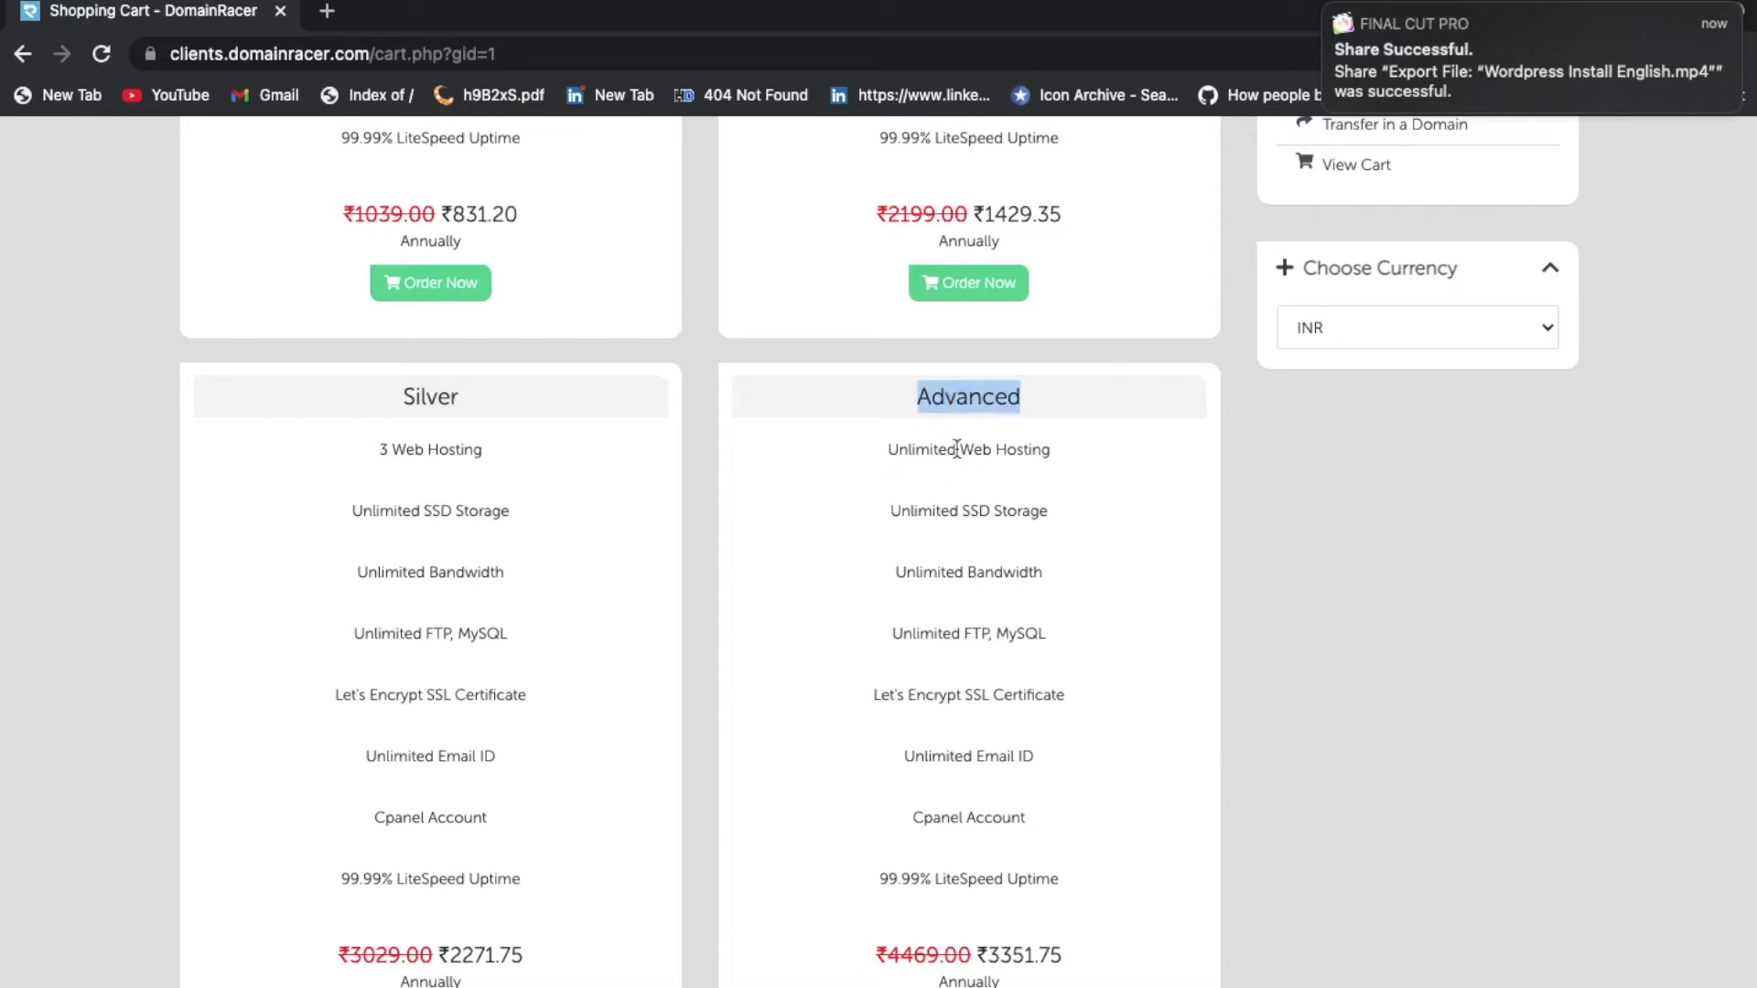
{"action": "scroll", "coordinate": [906, 529], "scroll_direction": "up", "scroll_amount": 7}
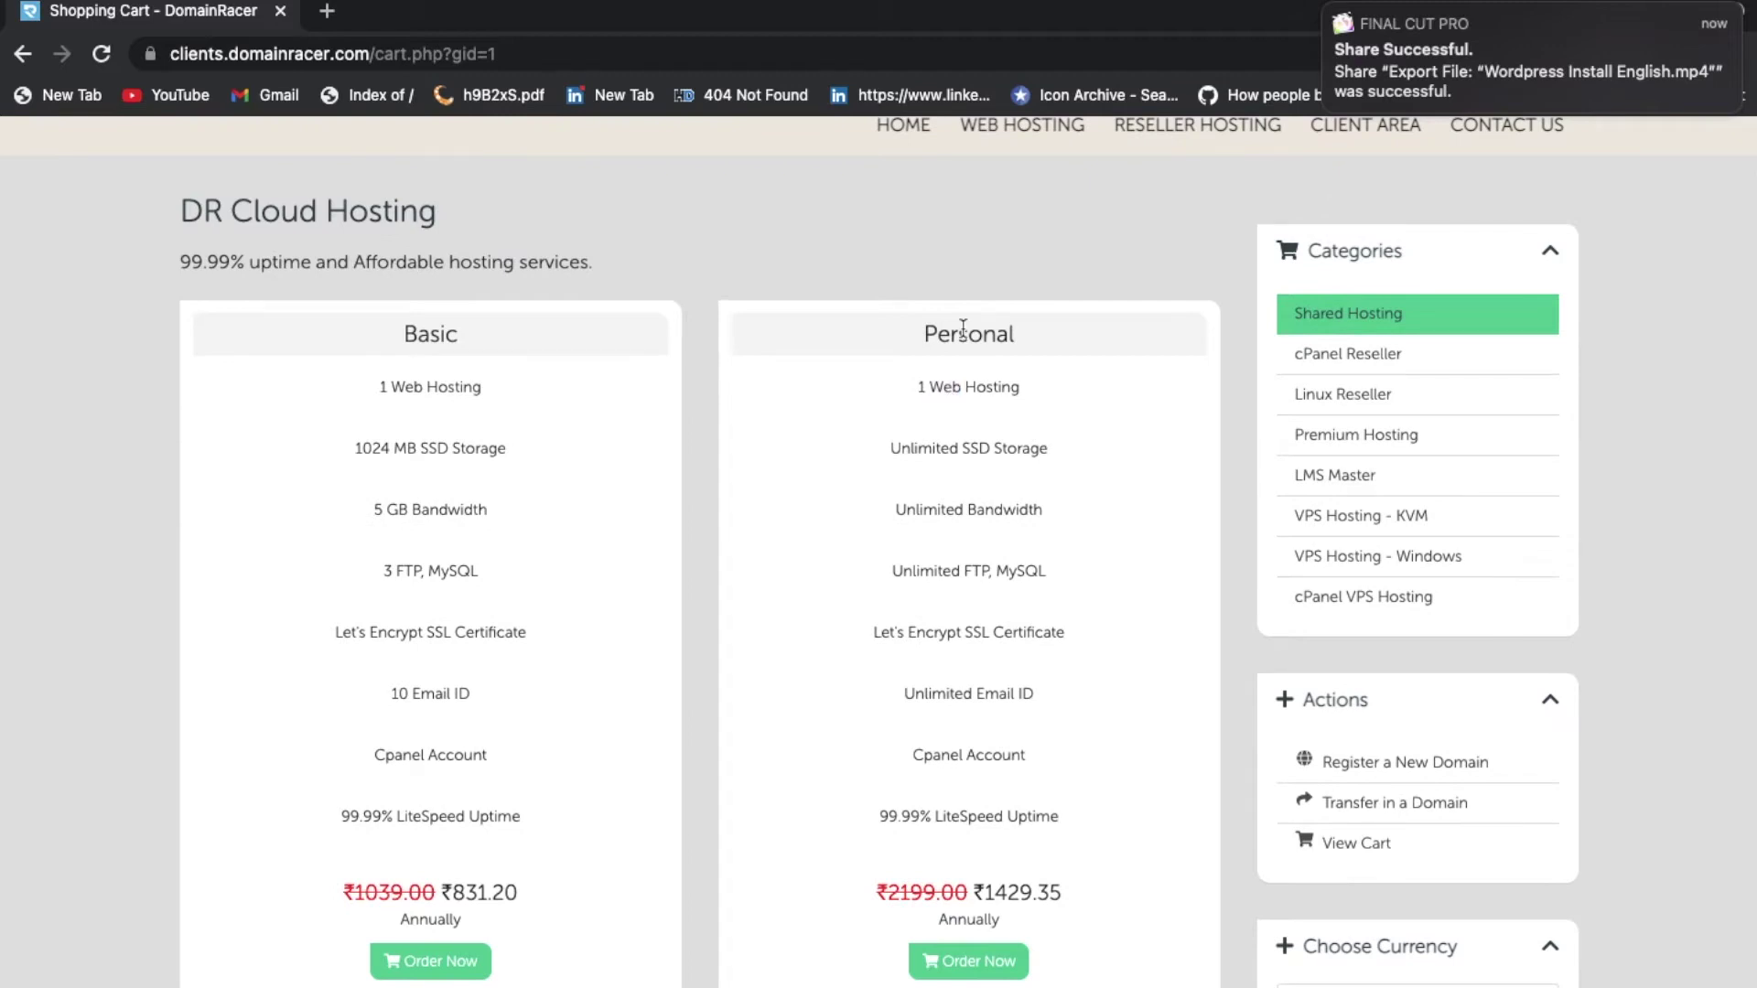
{"action": "double_click", "coordinate": [964, 333]}
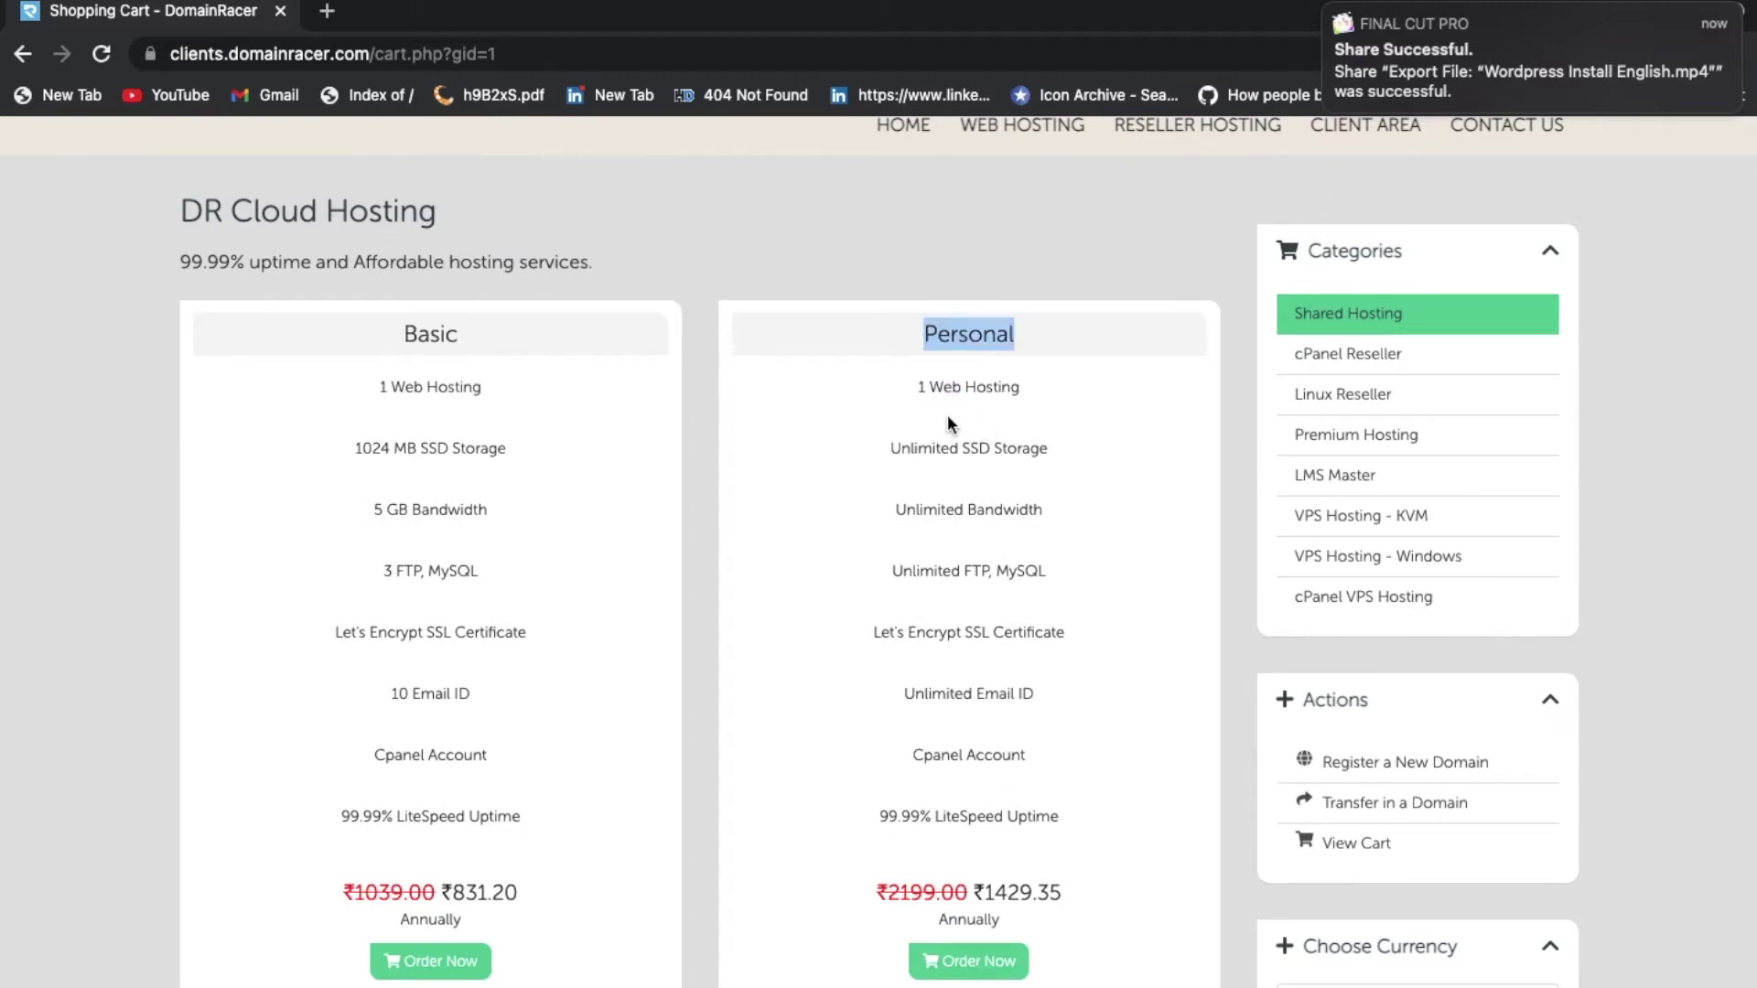
{"action": "double_click", "coordinate": [945, 448]}
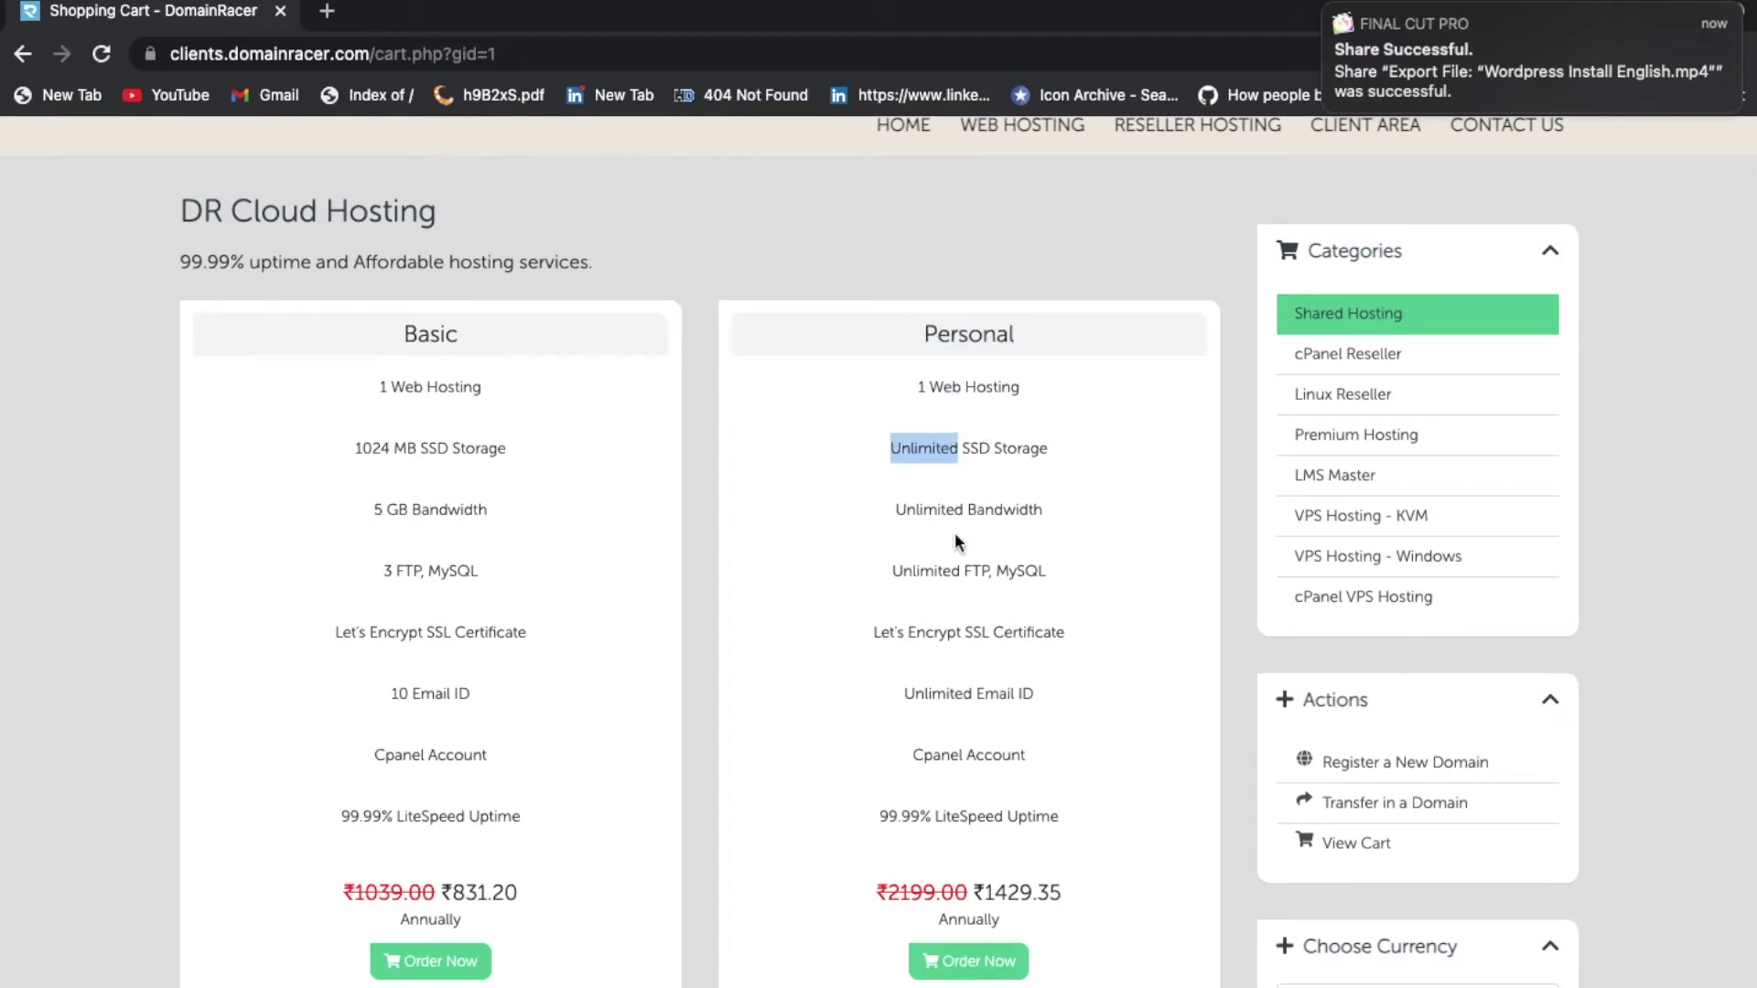
{"action": "left_click", "coordinate": [969, 963]}
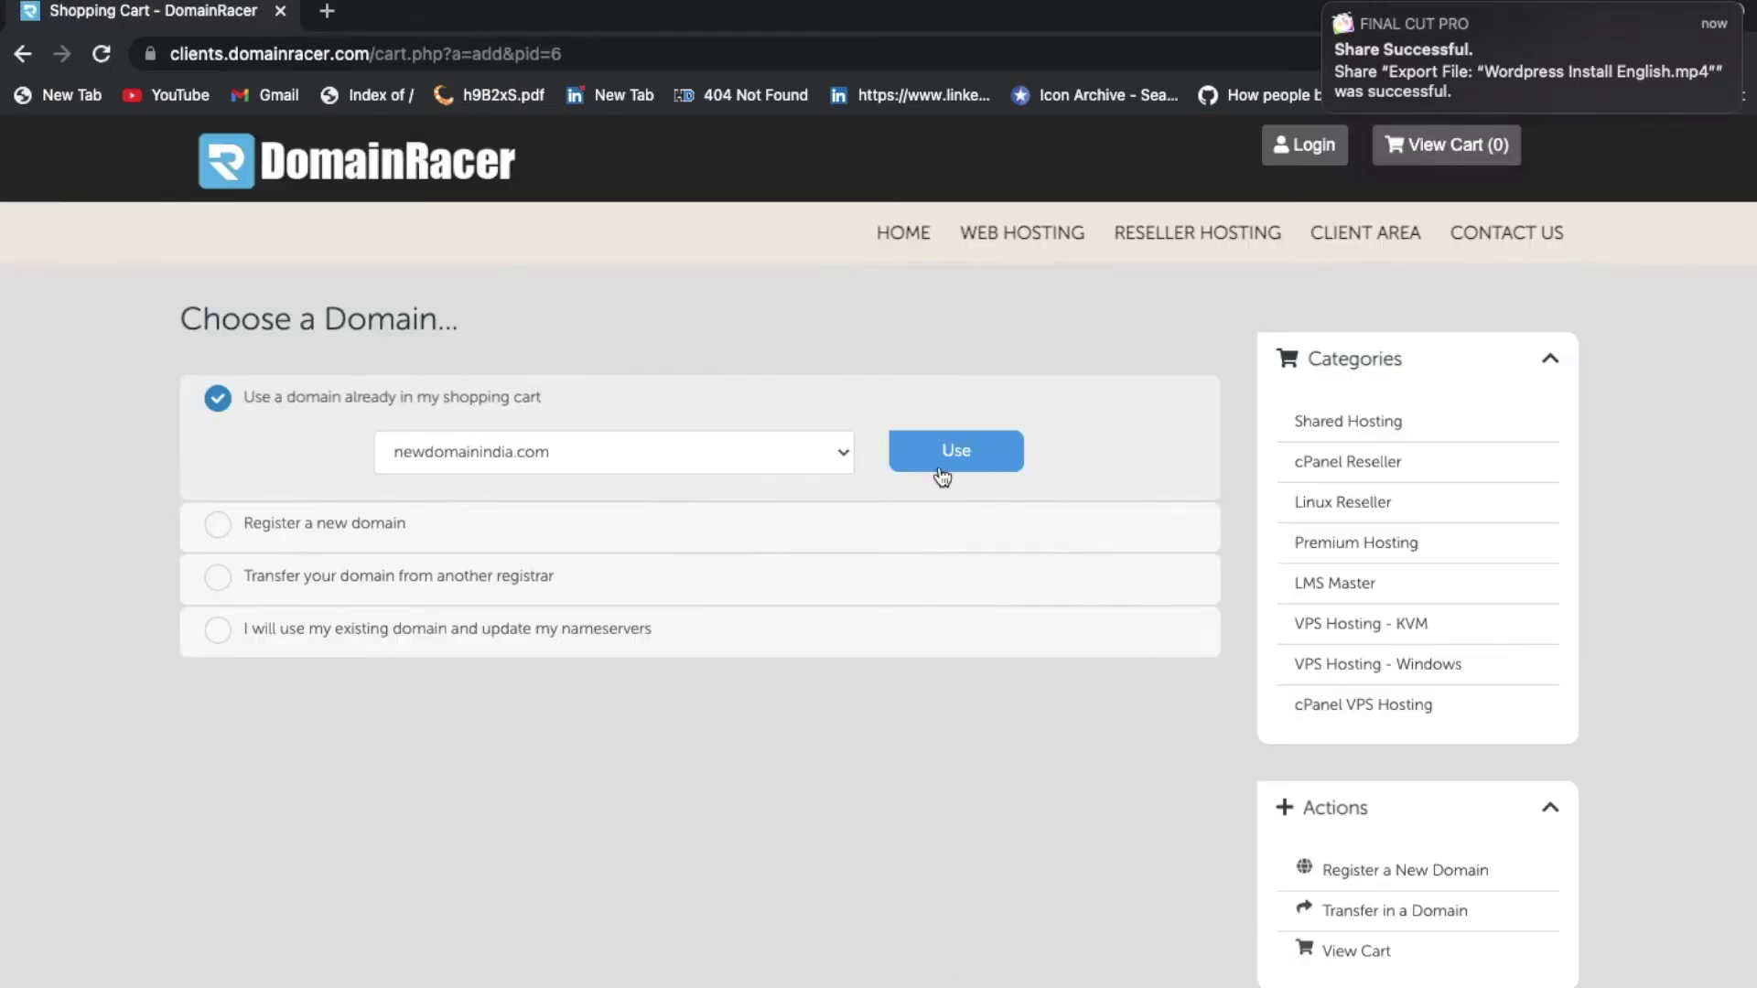
Step: Use newdomainindia.com for the plan and add free ID Protection and DNS Management
{"action": "left_click", "coordinate": [975, 453]}
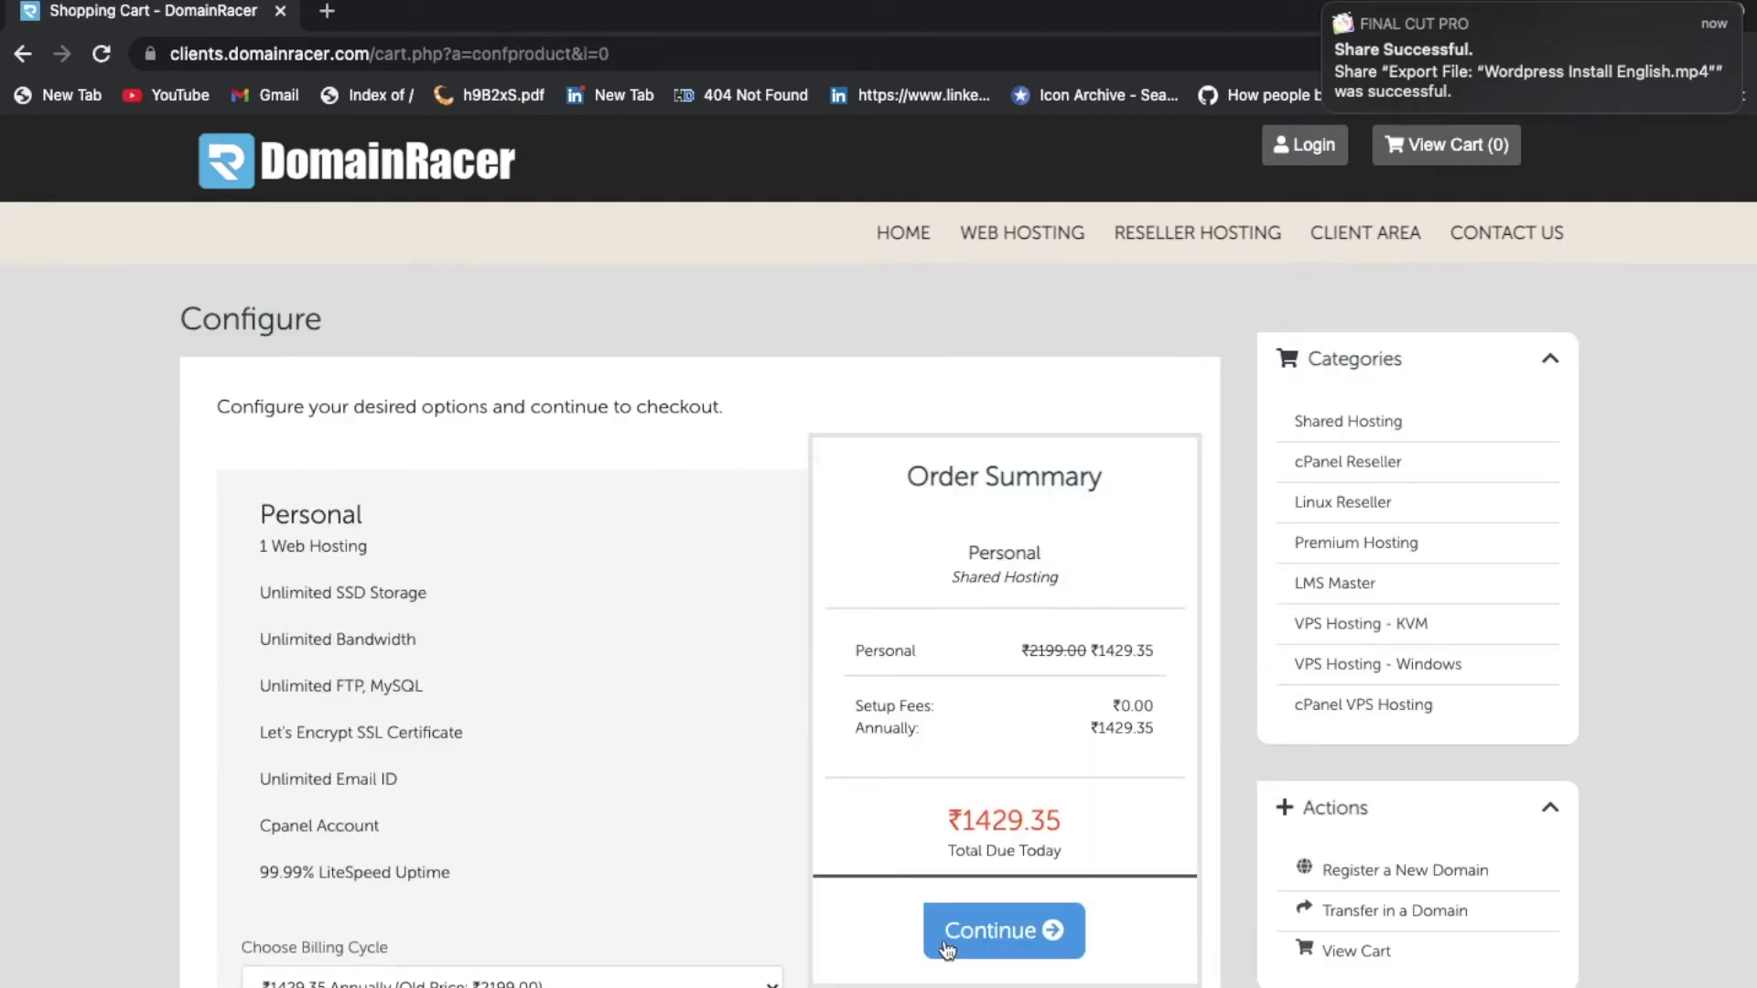
{"action": "left_click", "coordinate": [1002, 926]}
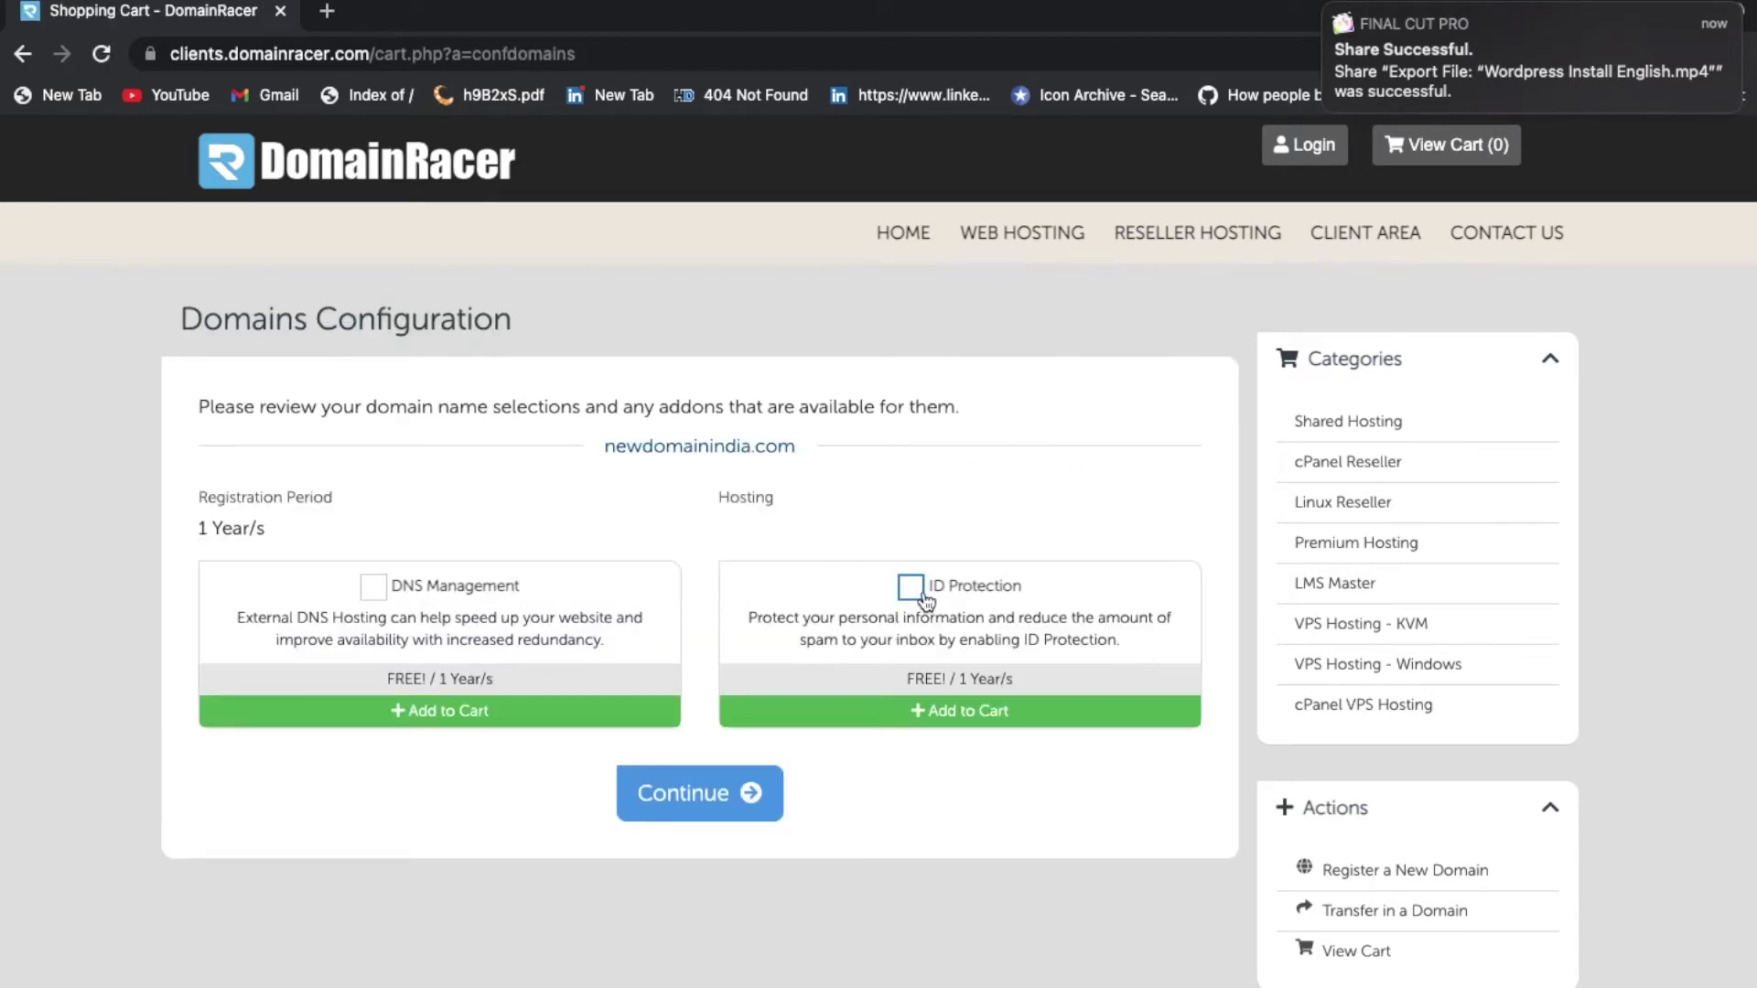
{"action": "left_click", "coordinate": [922, 601]}
{"action": "left_click", "coordinate": [373, 587]}
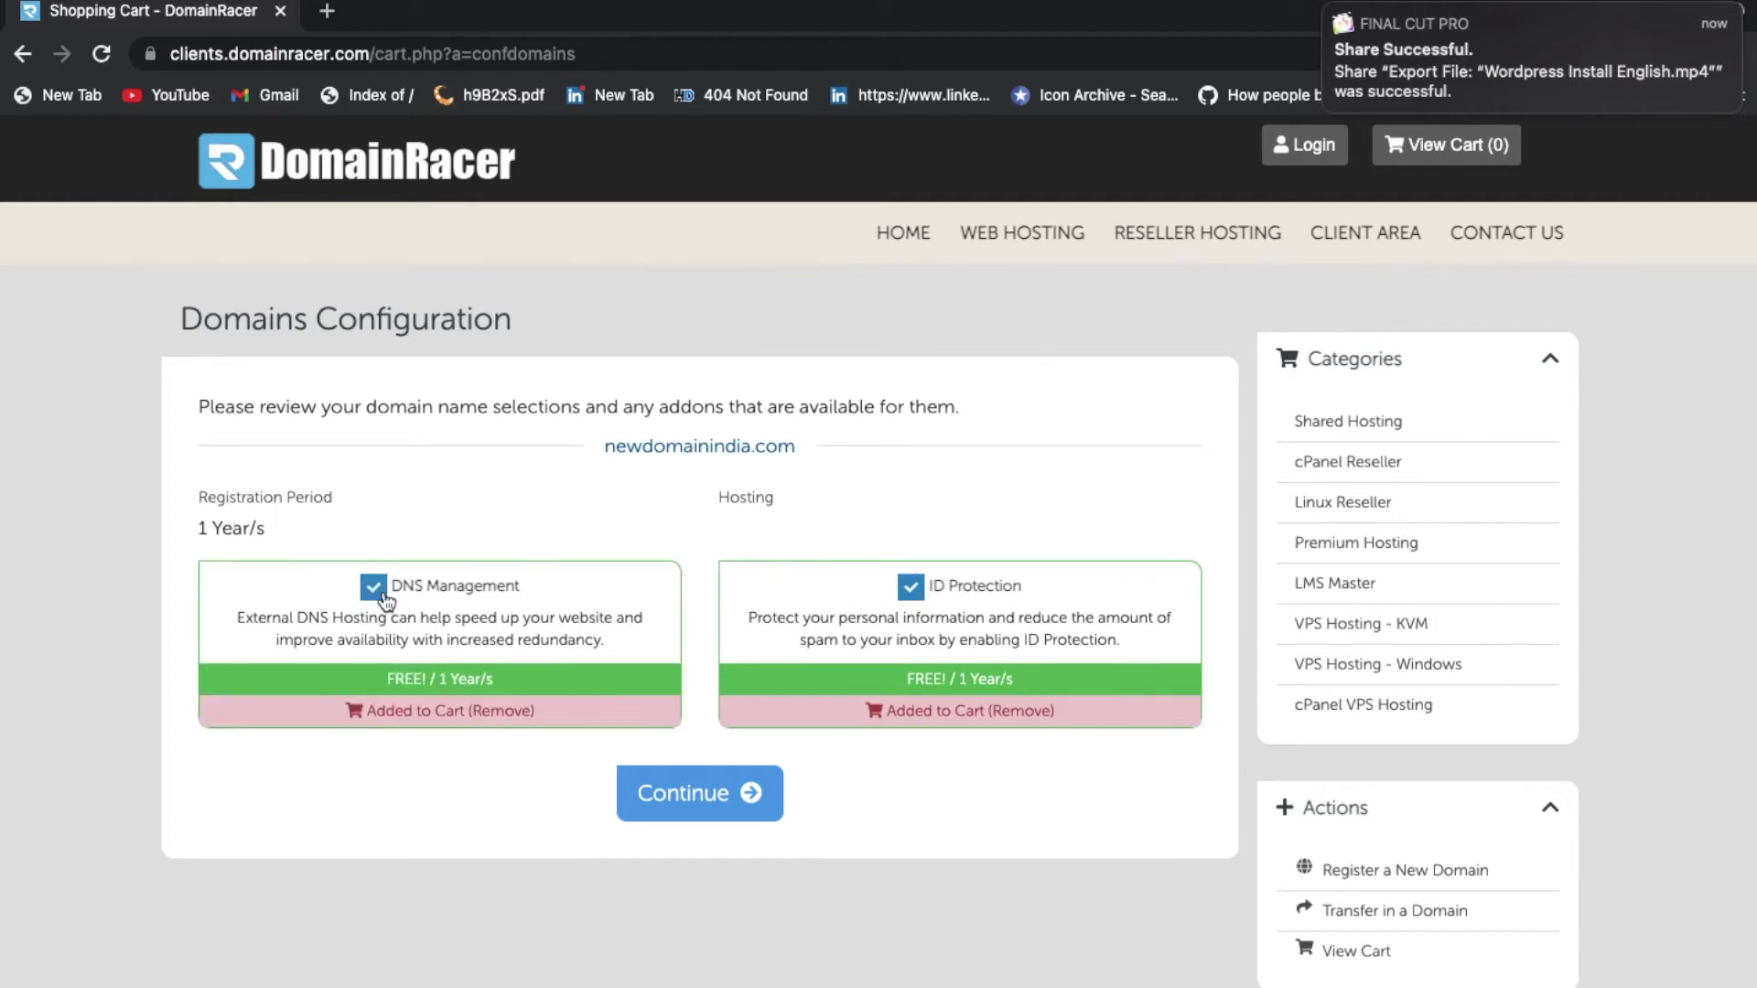
{"action": "left_click", "coordinate": [679, 805]}
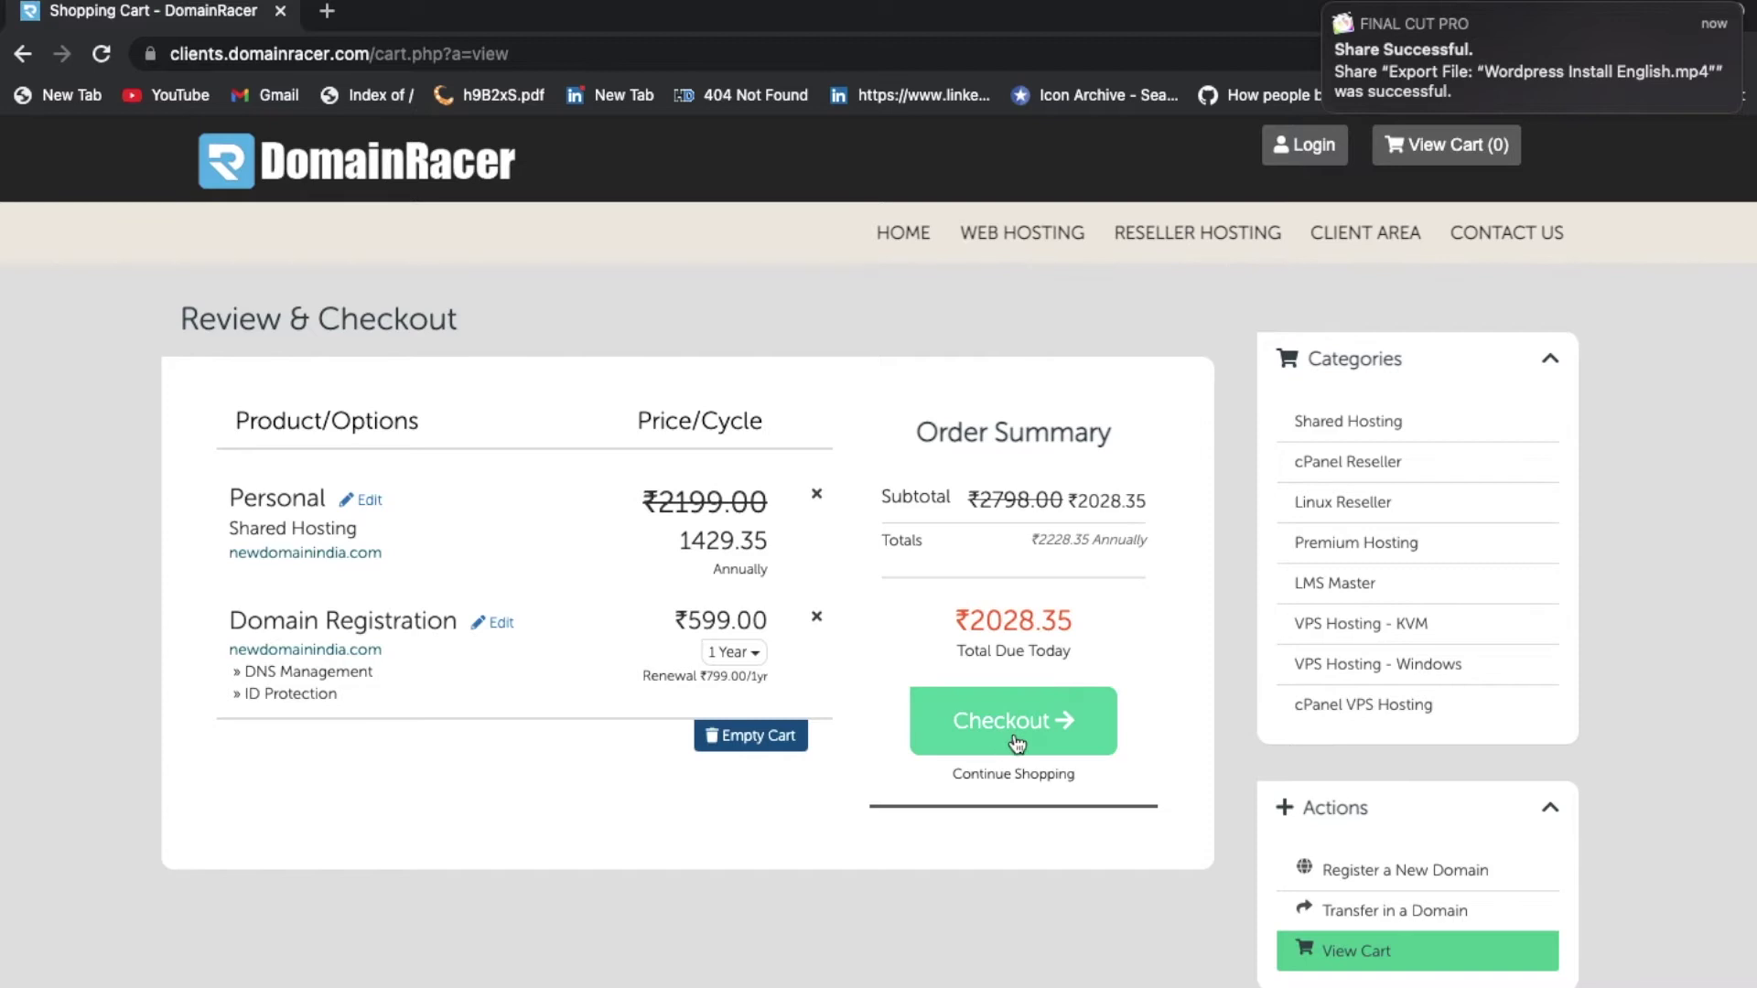
{"action": "left_click", "coordinate": [1018, 743]}
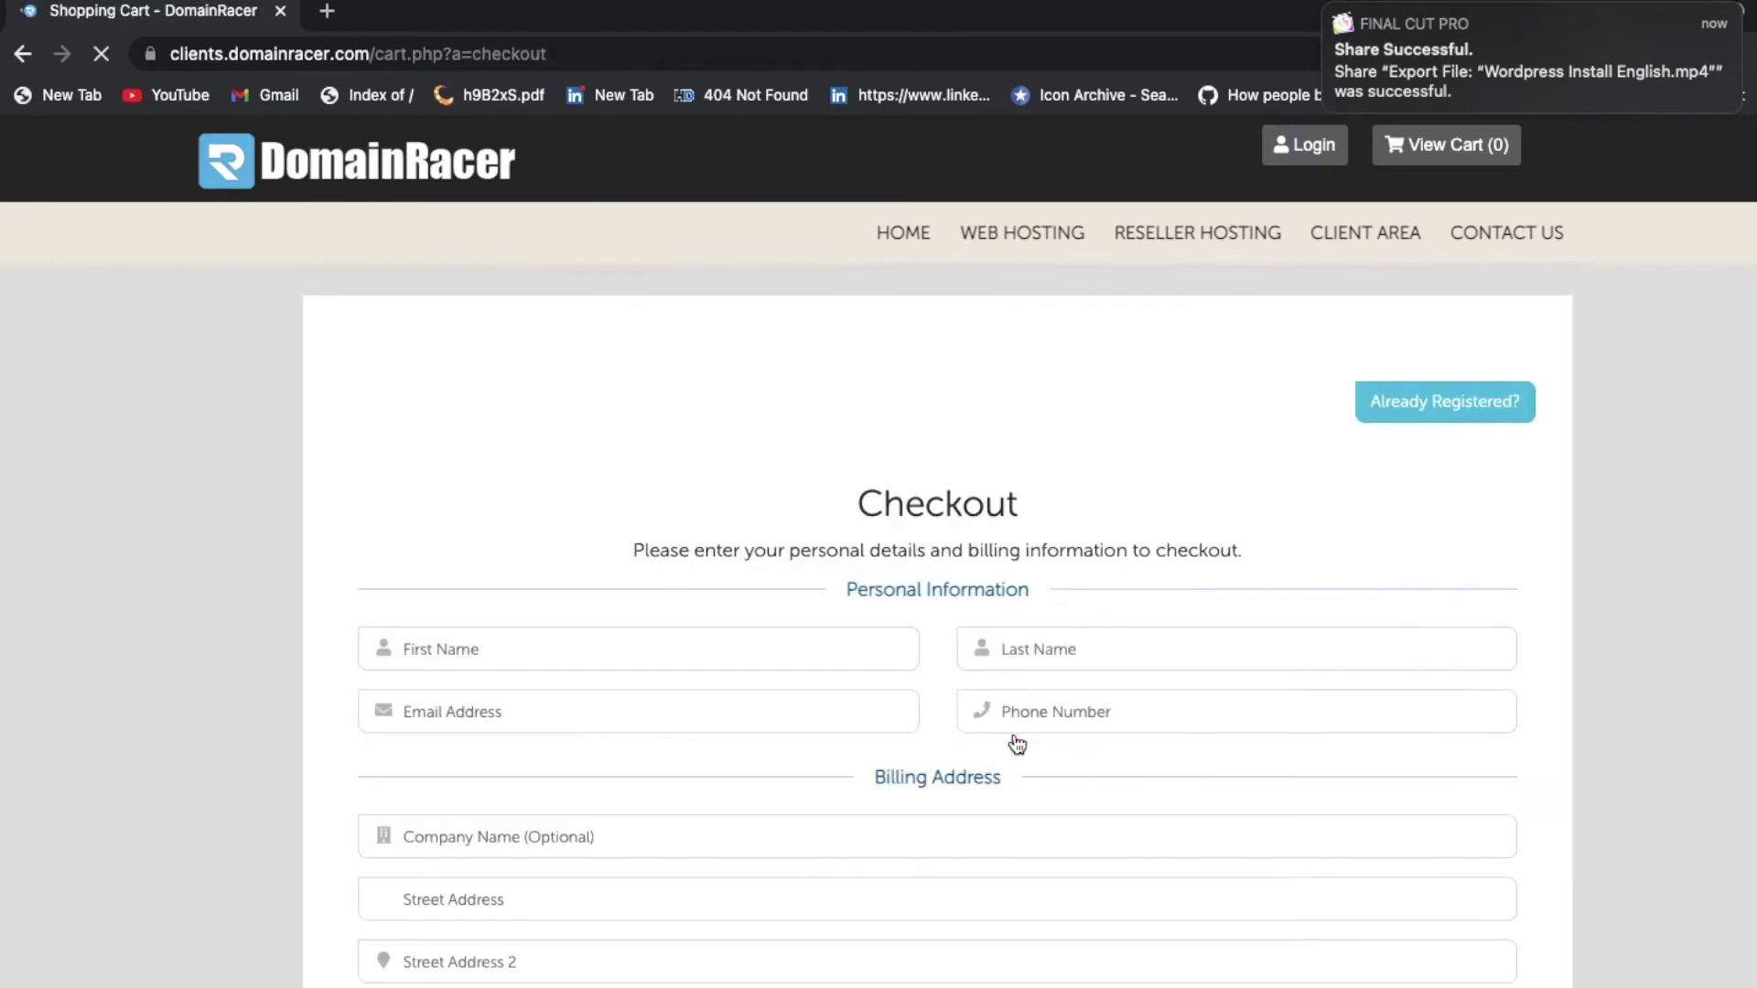
Step: Look over the checkout form, then close the DomainRacer checkout tab
{"action": "scroll", "coordinate": [1018, 743], "scroll_direction": "down", "scroll_amount": 3}
{"action": "left_click", "coordinate": [727, 505]}
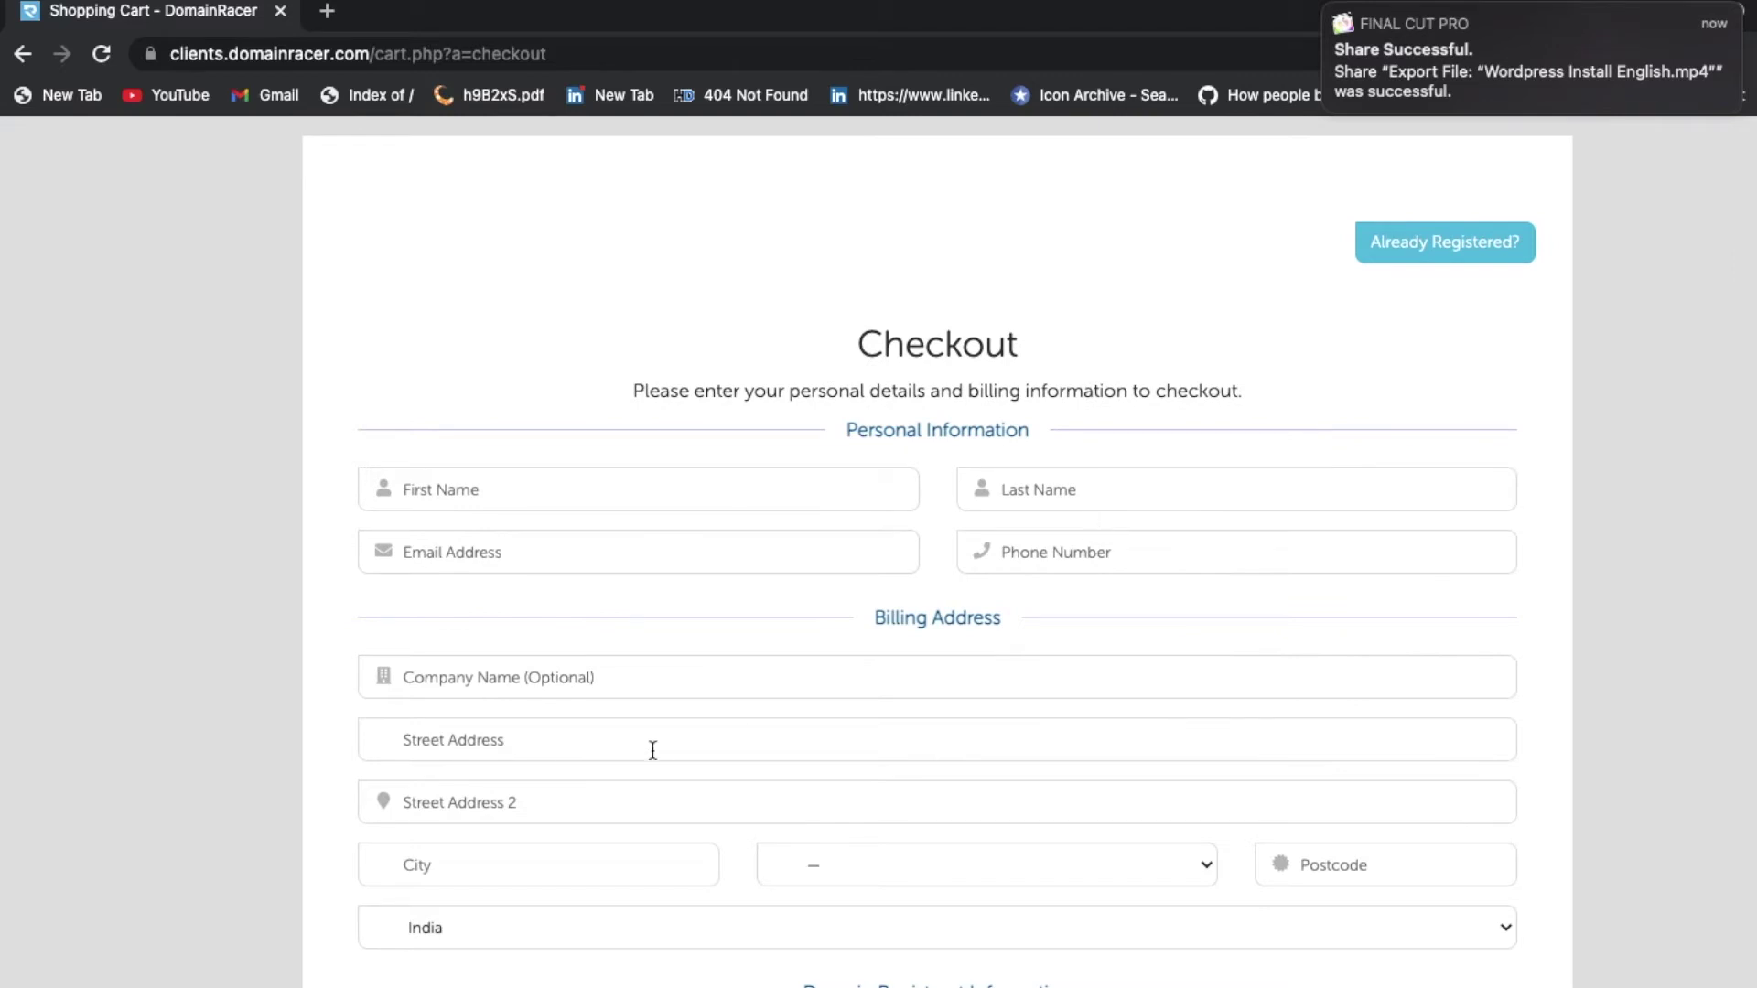
{"action": "scroll", "coordinate": [923, 687], "scroll_direction": "down", "scroll_amount": 3}
{"action": "scroll", "coordinate": [923, 686], "scroll_direction": "up", "scroll_amount": 7}
{"action": "scroll", "coordinate": [922, 684], "scroll_direction": "down", "scroll_amount": 10}
{"action": "scroll", "coordinate": [923, 685], "scroll_direction": "up", "scroll_amount": 8}
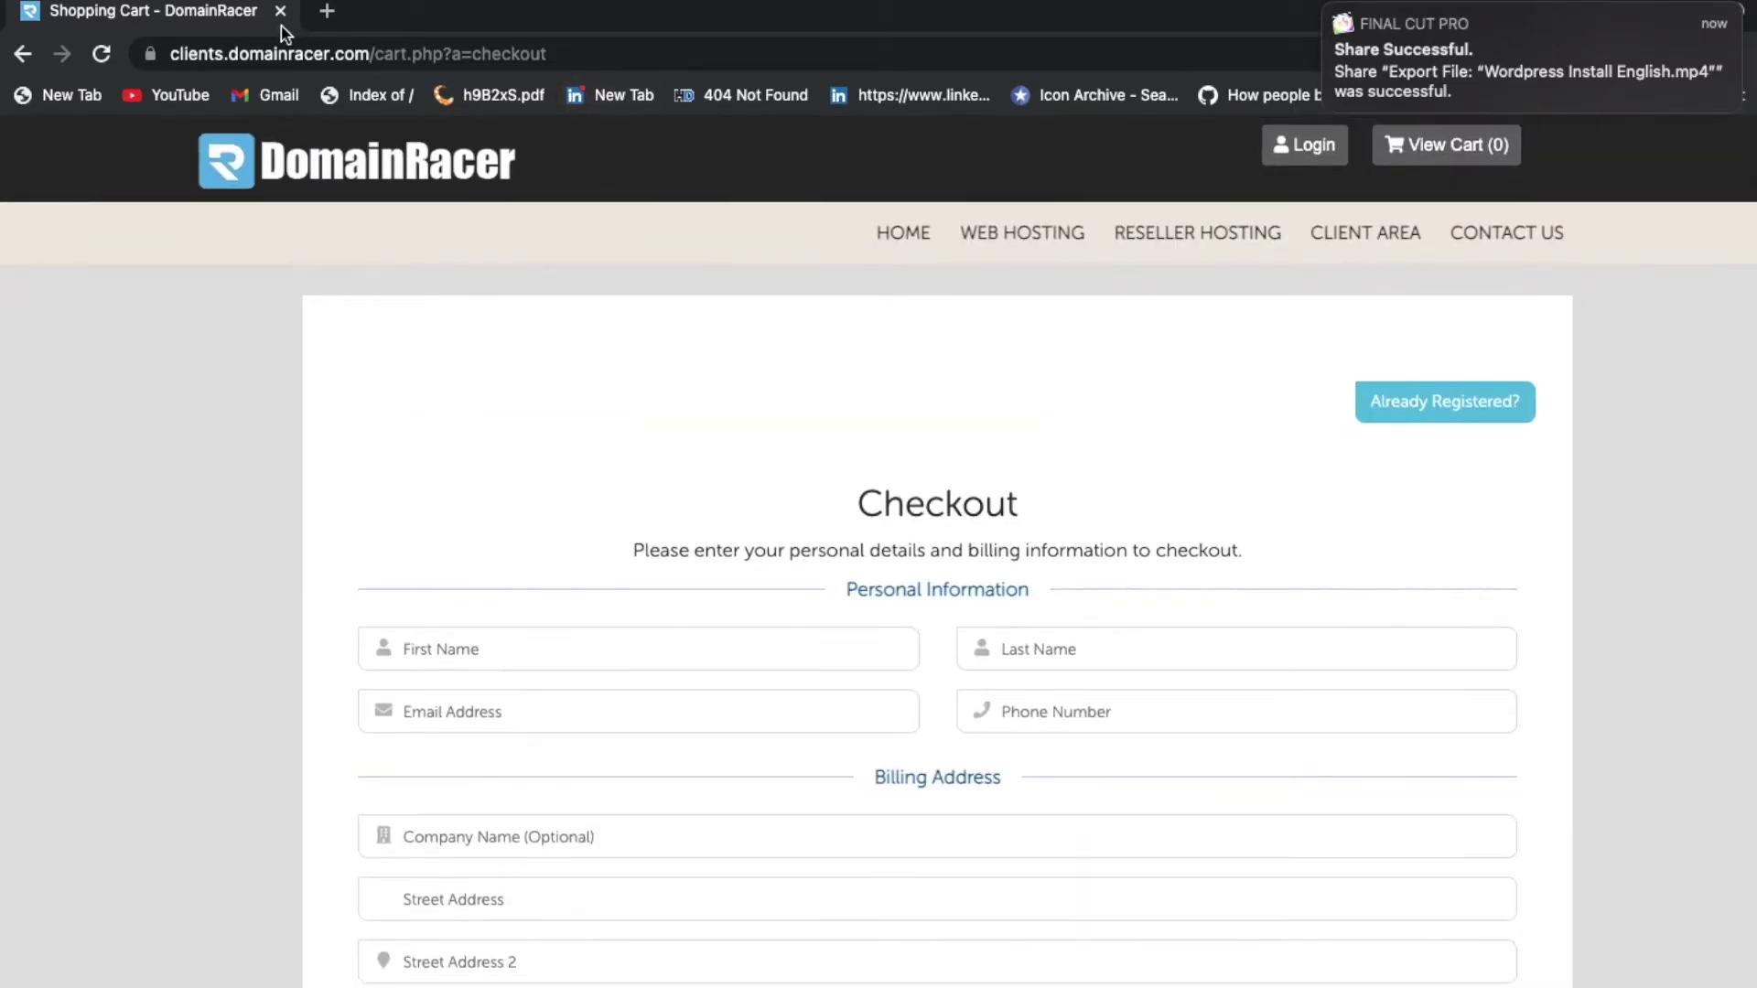
{"action": "left_click", "coordinate": [281, 12]}
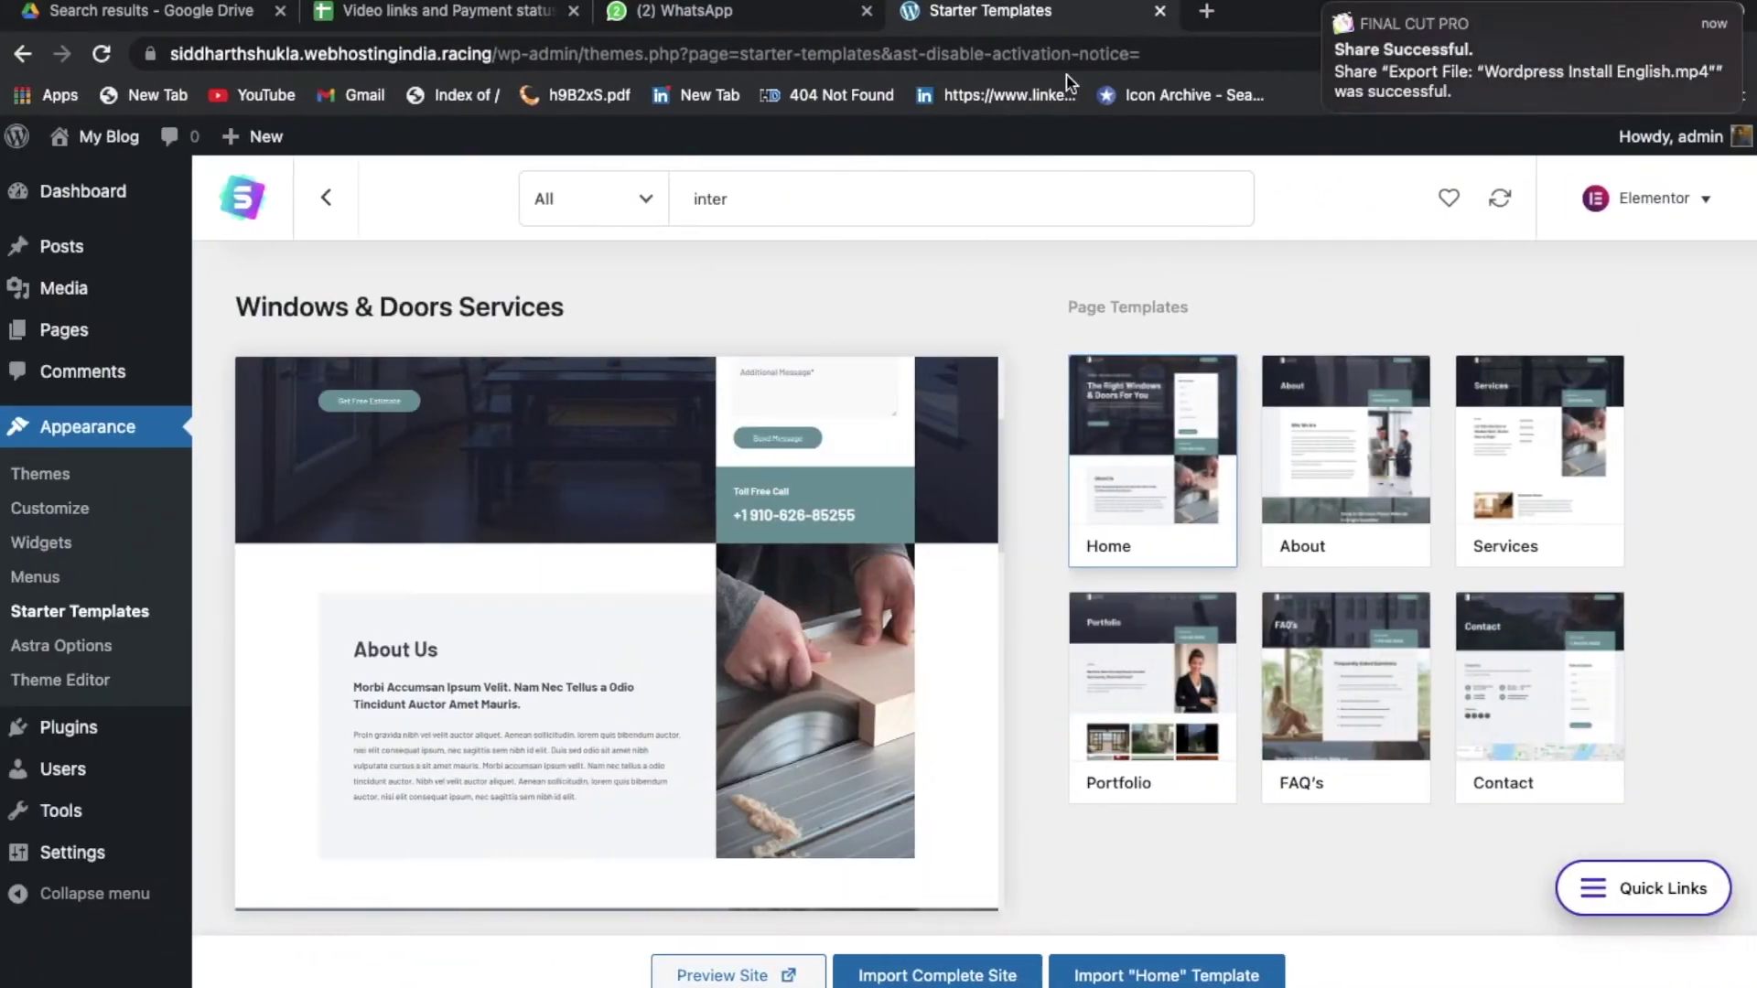
Step: Load domainracer.com in a new tab and sign in to the client area with the account credentials
{"action": "key", "text": "super+t"}
{"action": "type", "text": "doma"}
{"action": "key", "text": "Return"}
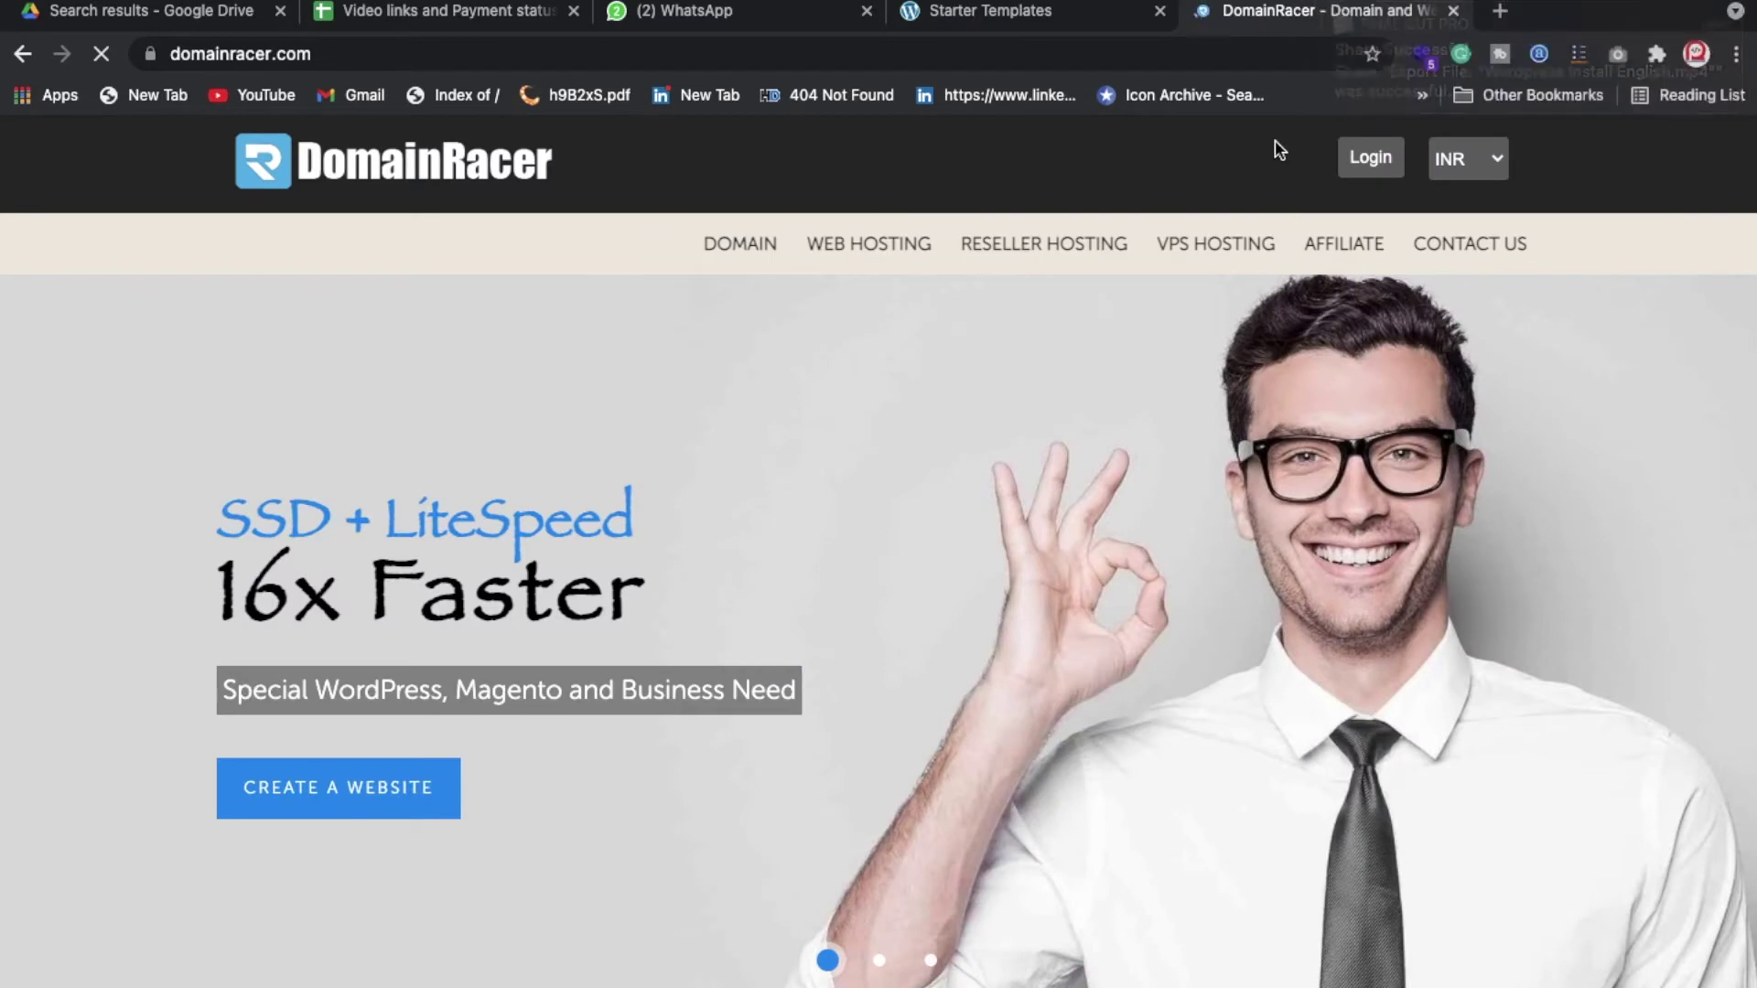
{"action": "left_click", "coordinate": [765, 244]}
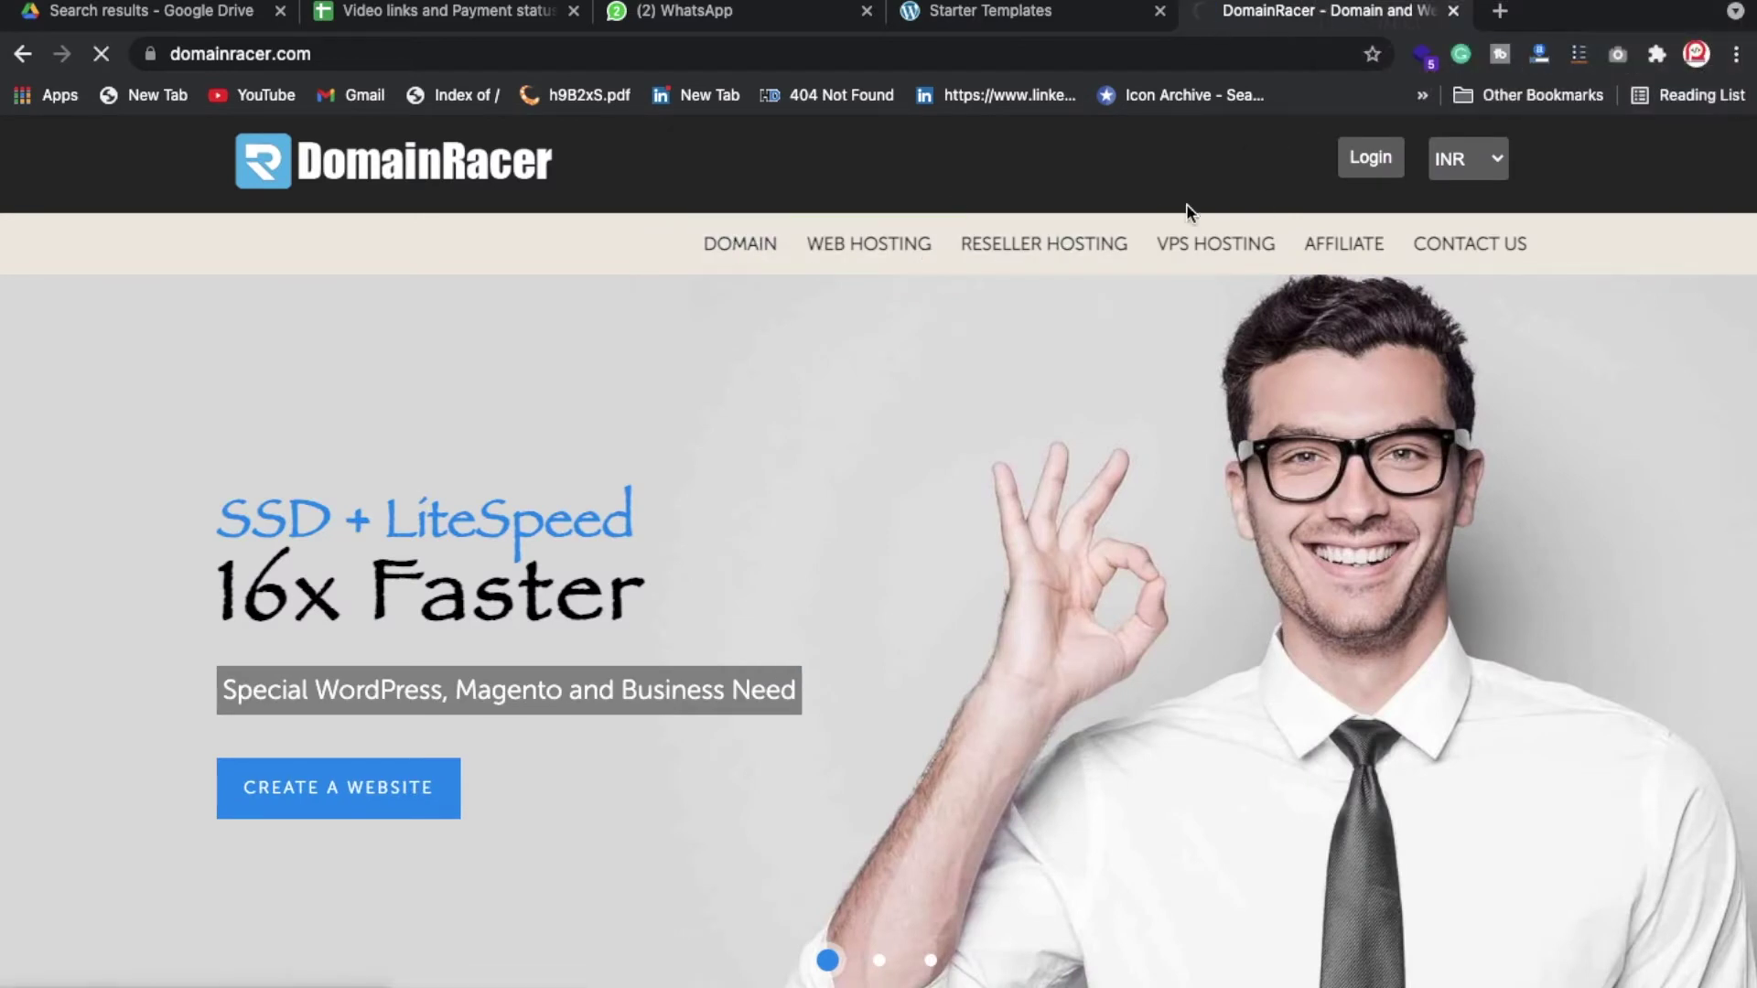
{"action": "left_click", "coordinate": [1364, 174]}
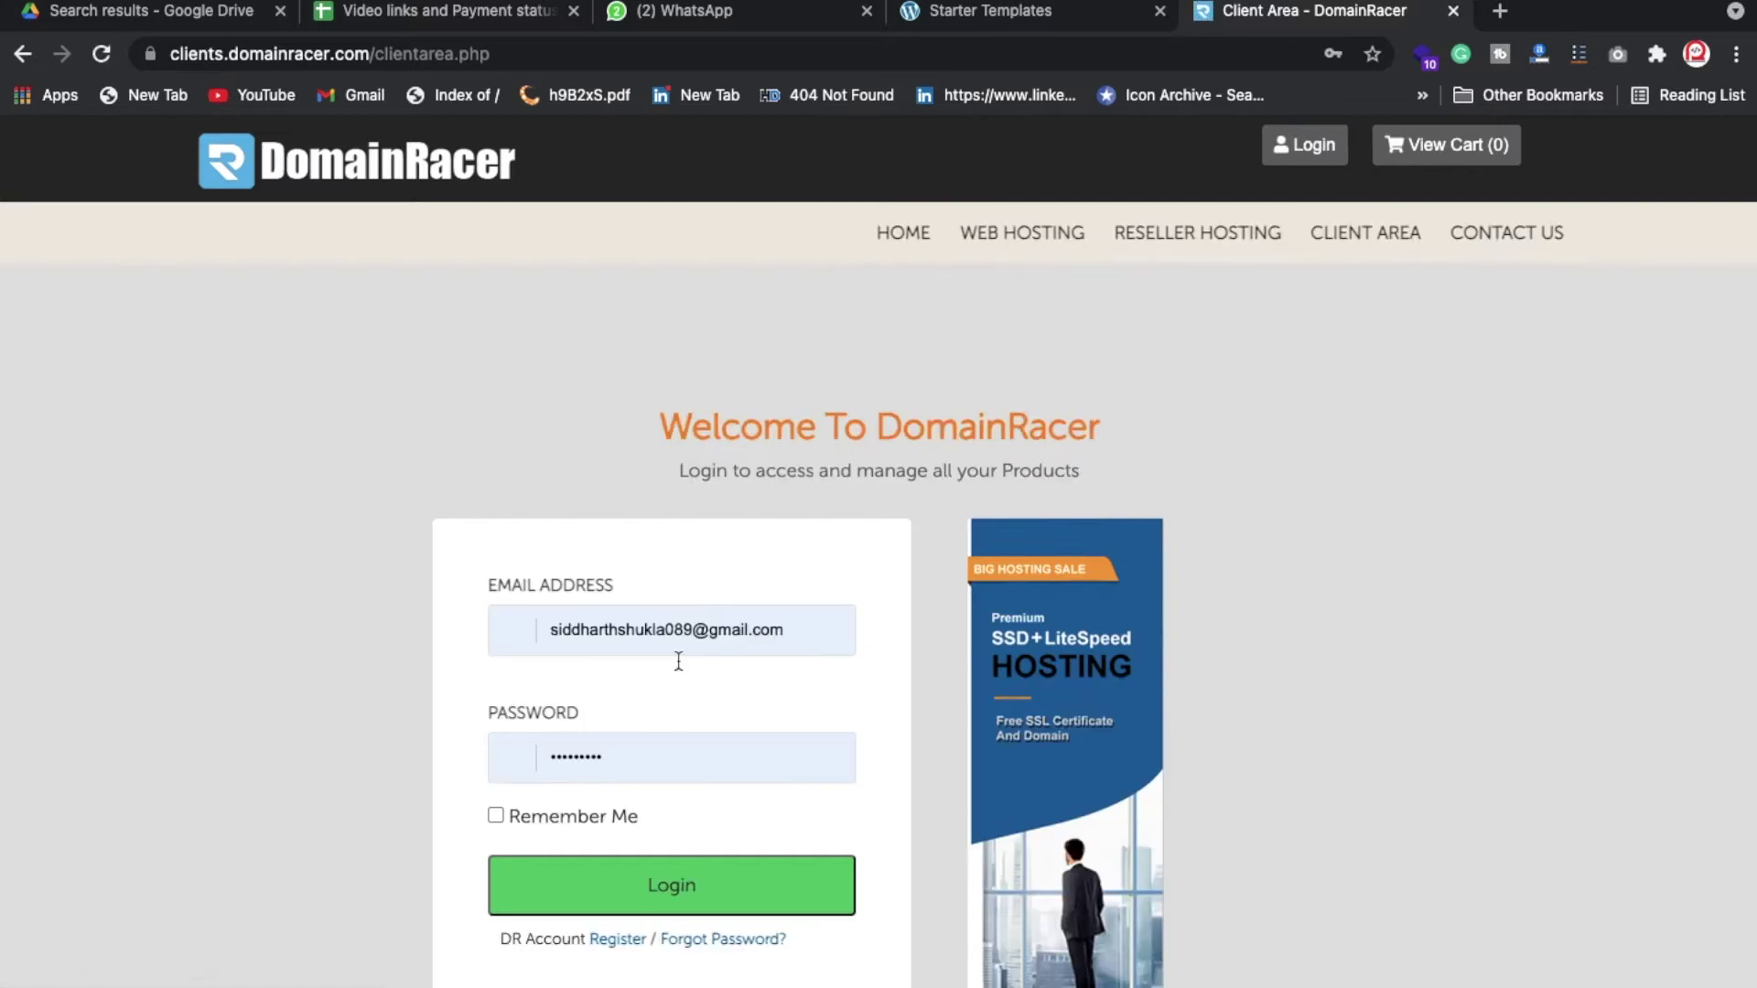
{"action": "left_click", "coordinate": [665, 903]}
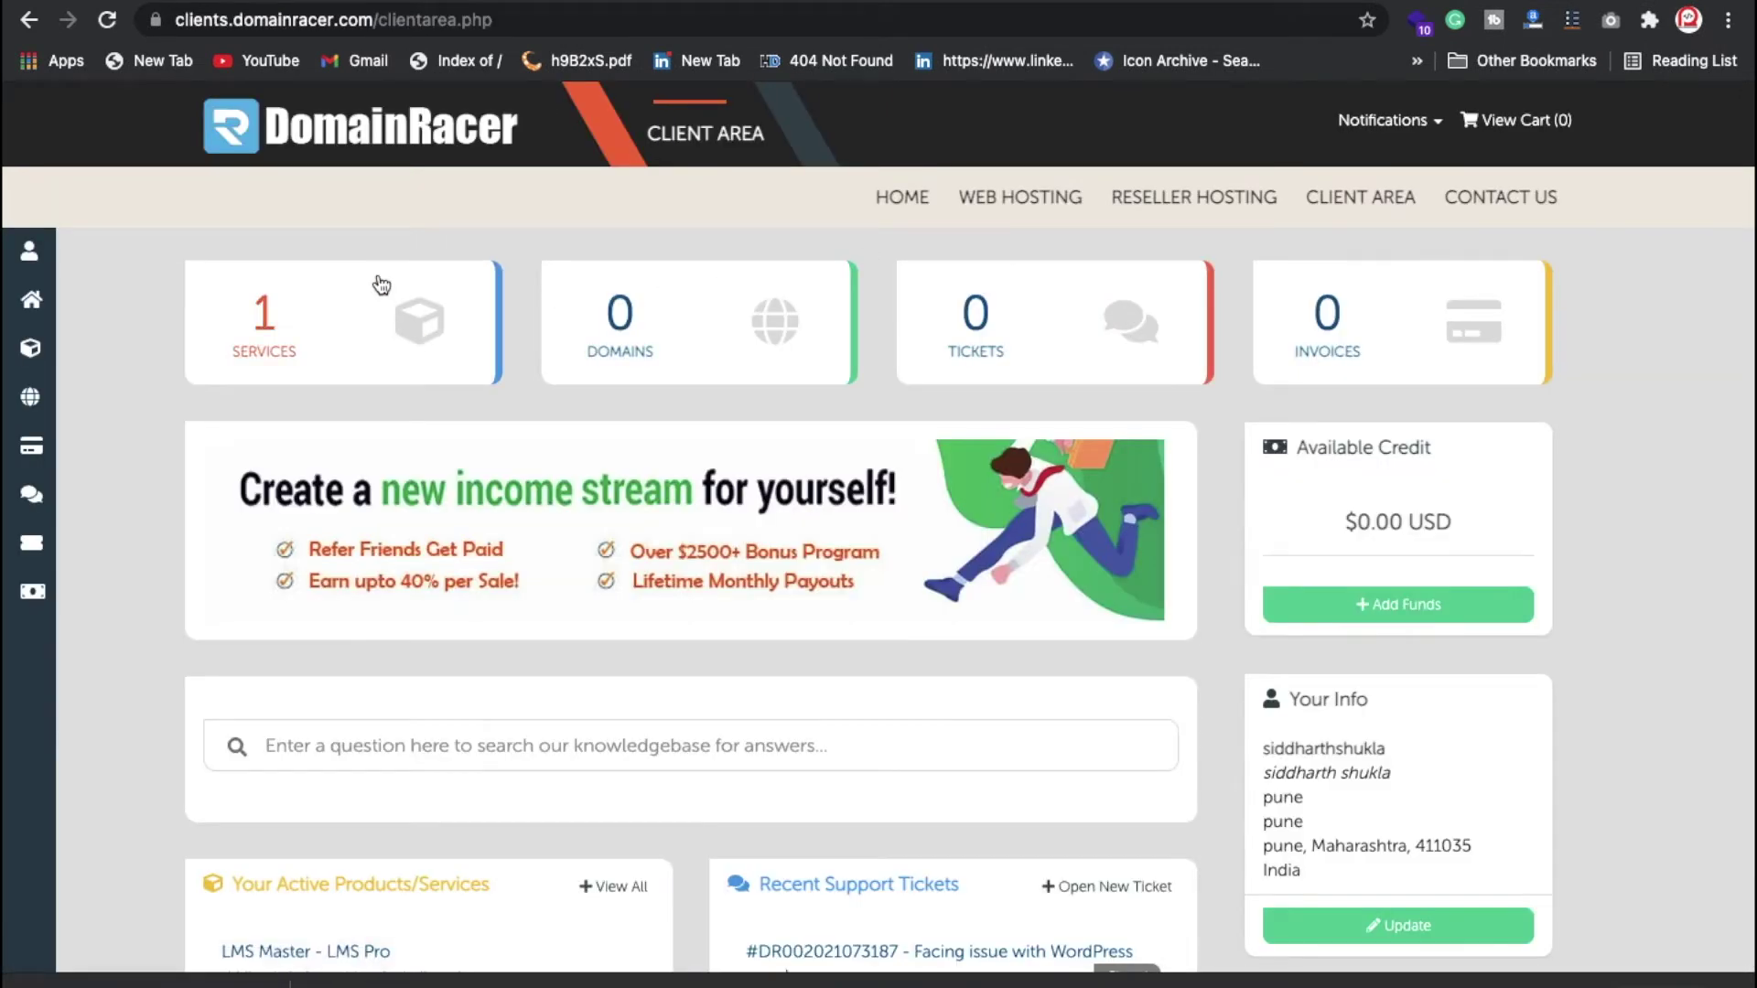
Step: From Services, open the active LMS Pro hosting service and log in to its cPanel
{"action": "left_click", "coordinate": [267, 324]}
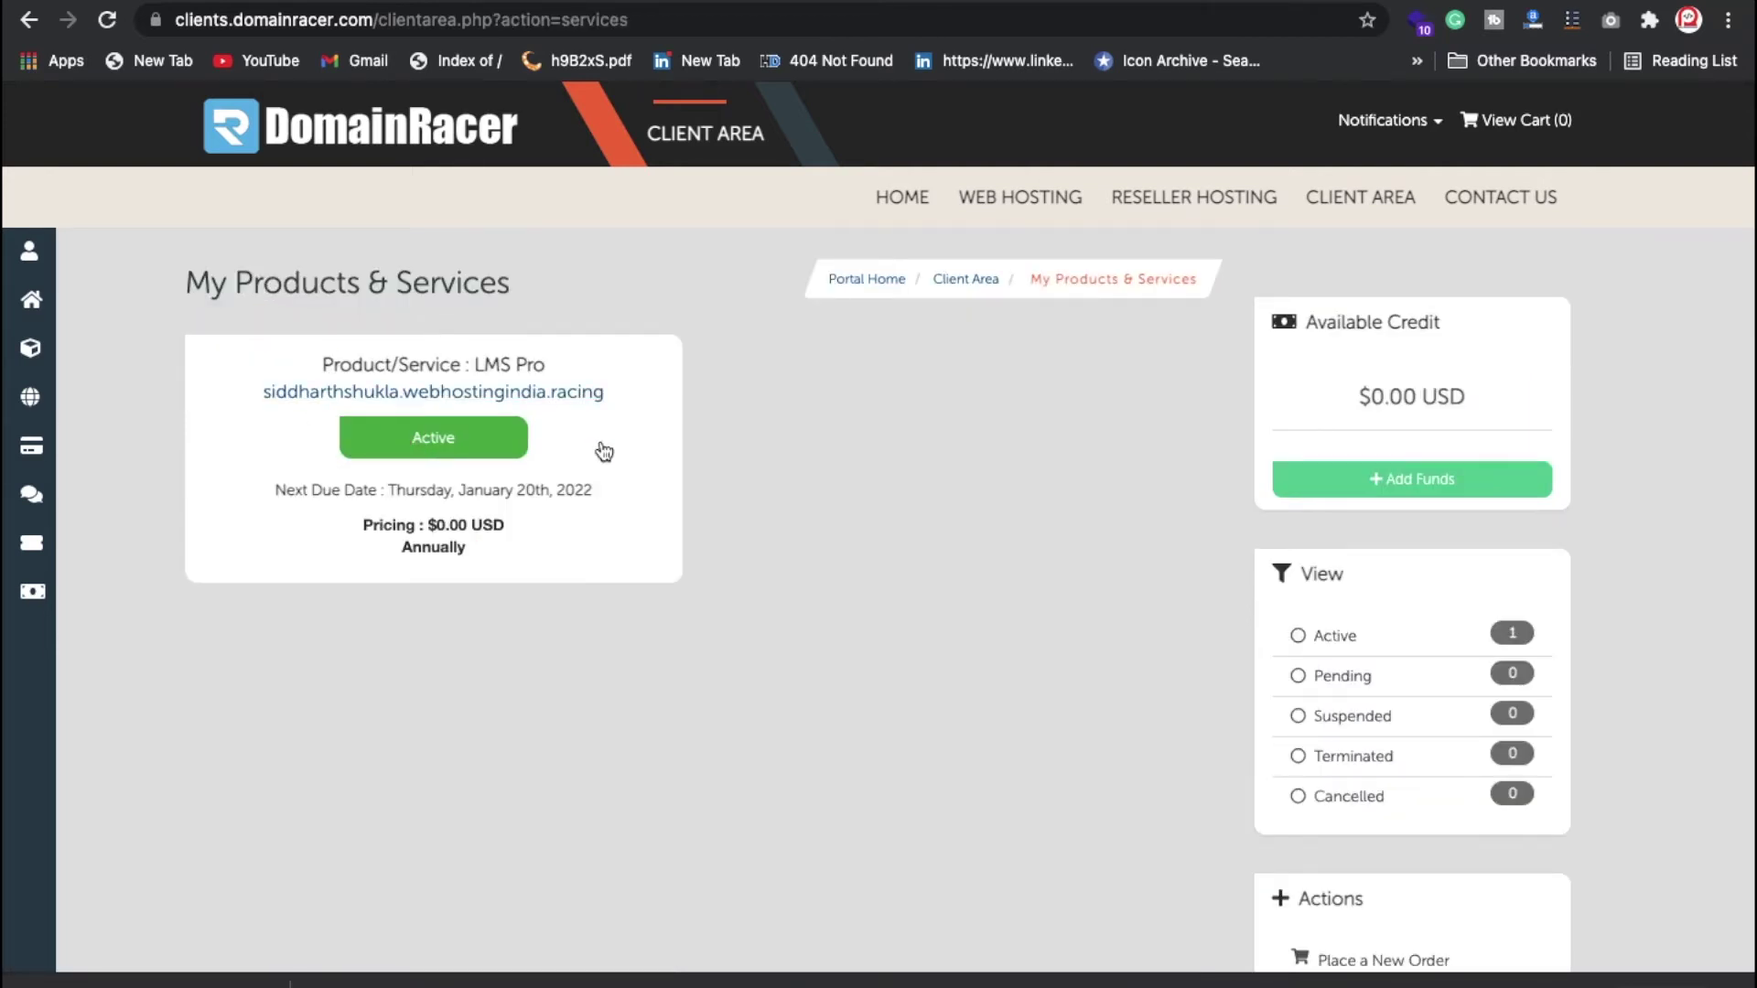
{"action": "left_click", "coordinate": [495, 443]}
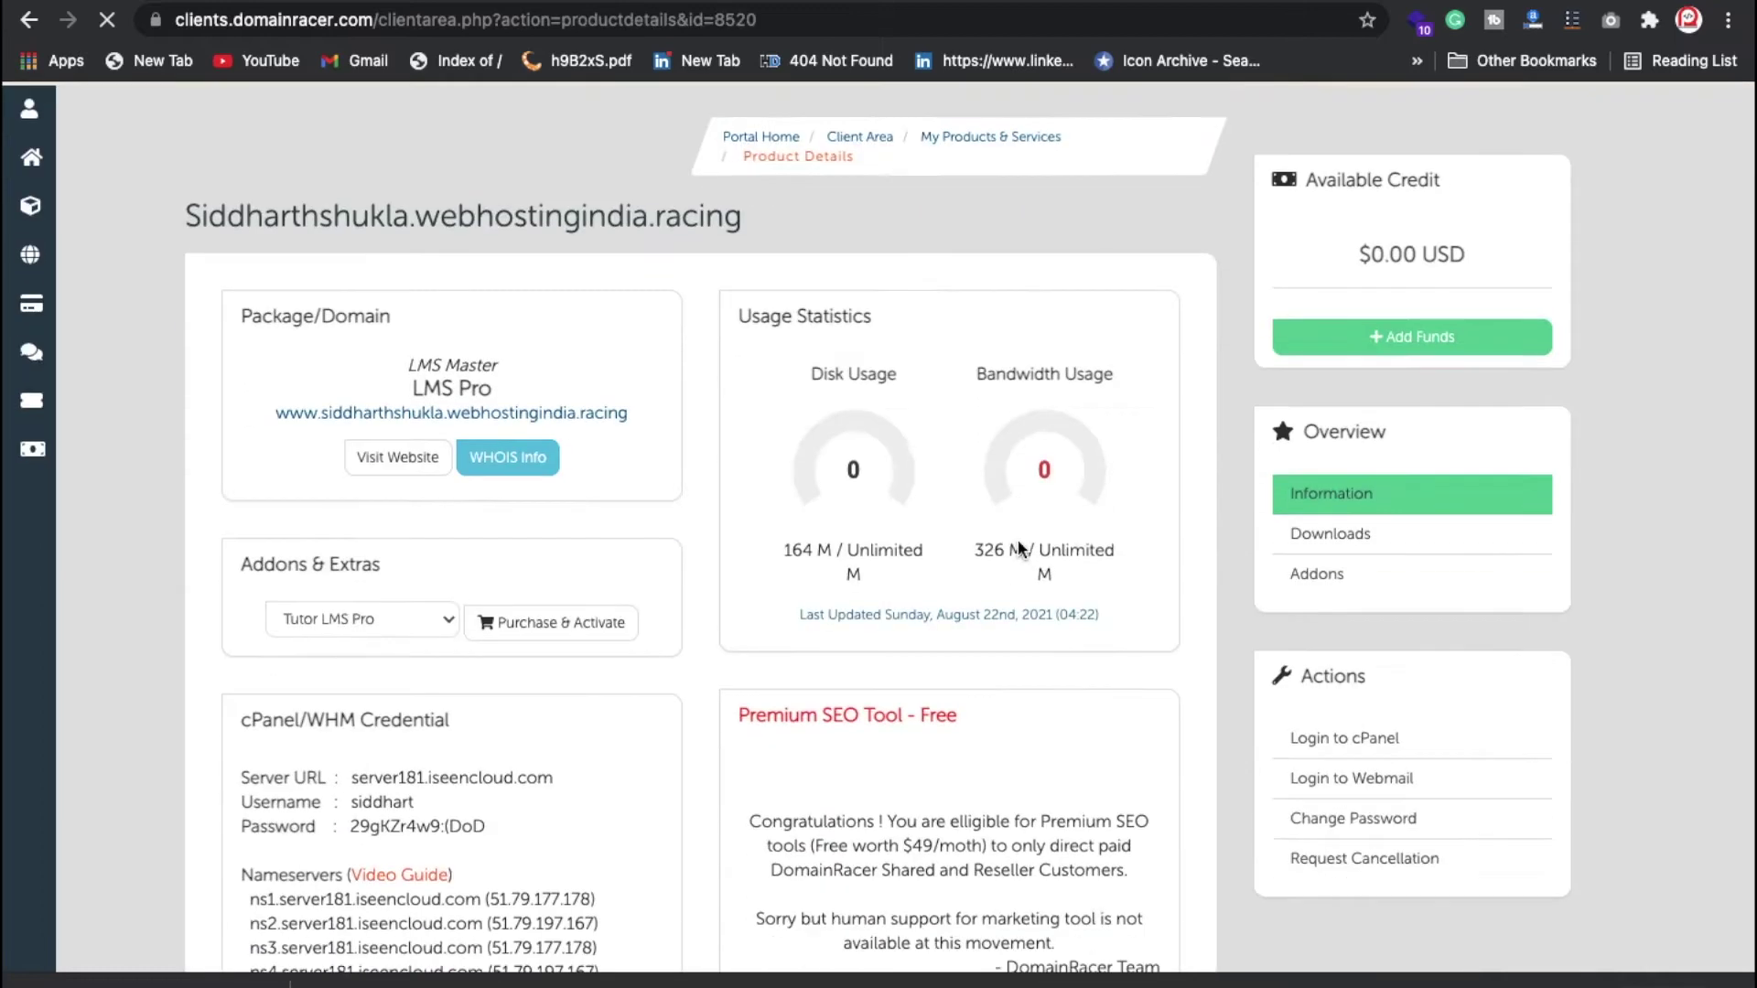
{"action": "scroll", "coordinate": [1247, 688], "scroll_direction": "down", "scroll_amount": 3}
{"action": "left_click", "coordinate": [1342, 470]}
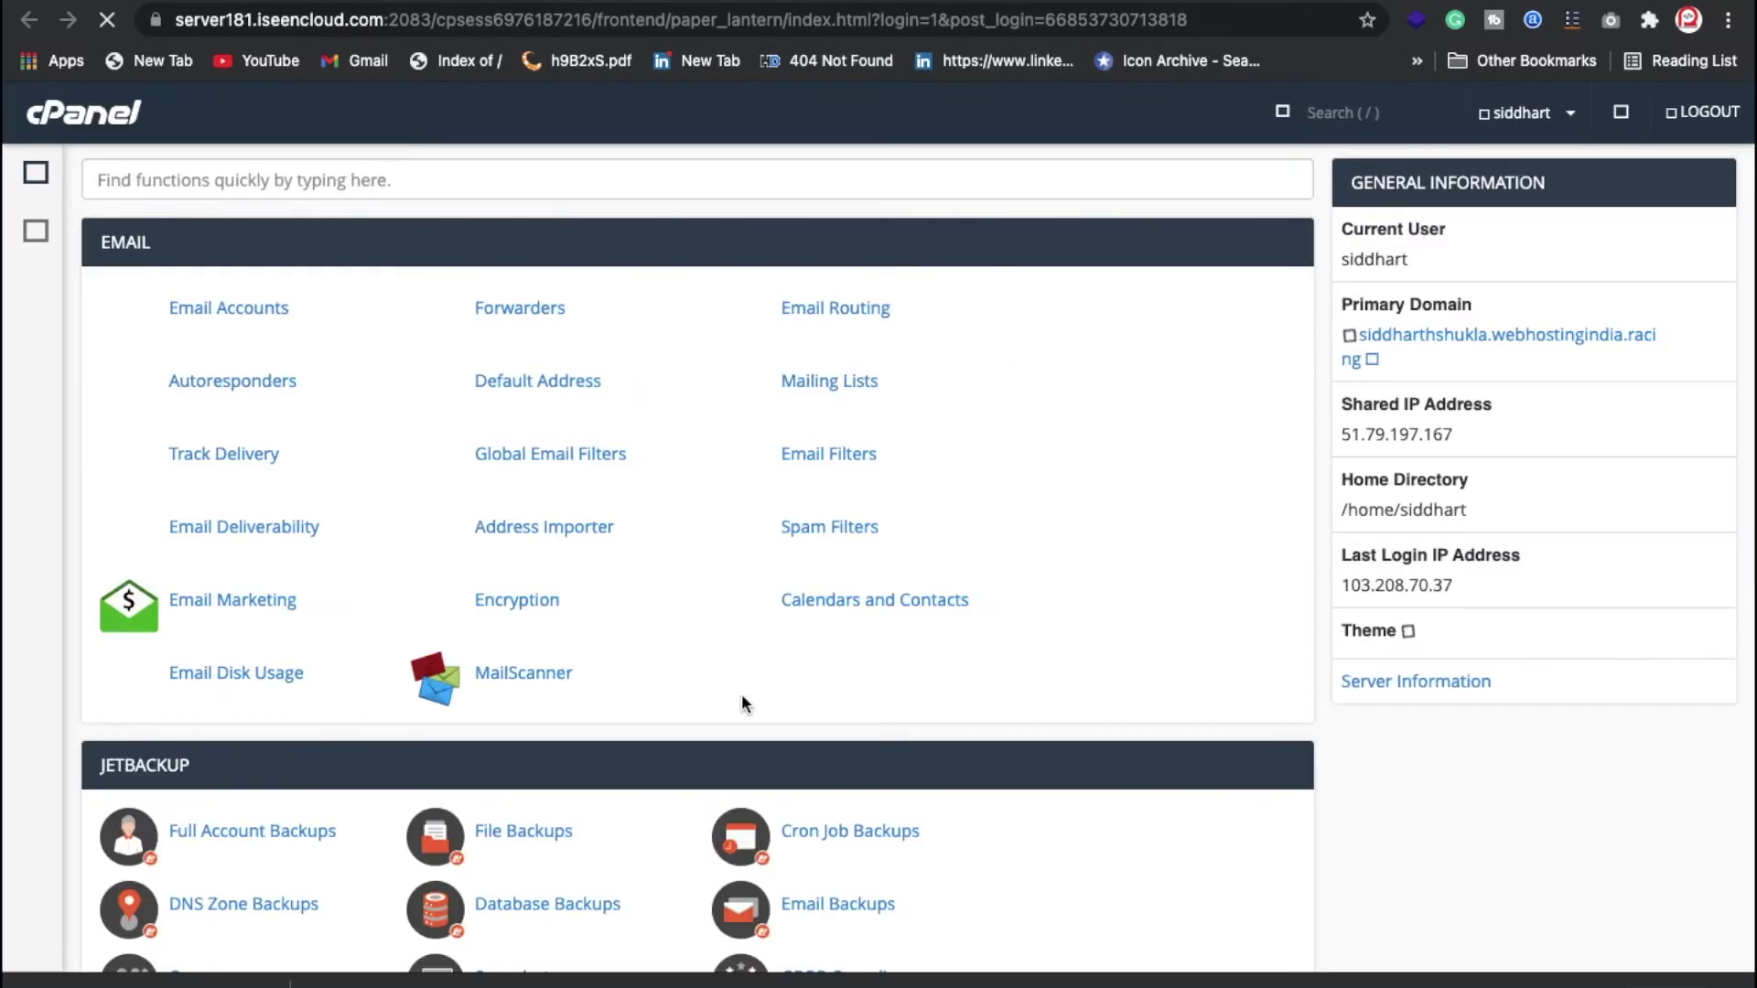
Step: Scroll to Softaculous Apps Installer and open its WordPress script page
{"action": "scroll", "coordinate": [494, 550], "scroll_direction": "down", "scroll_amount": 20}
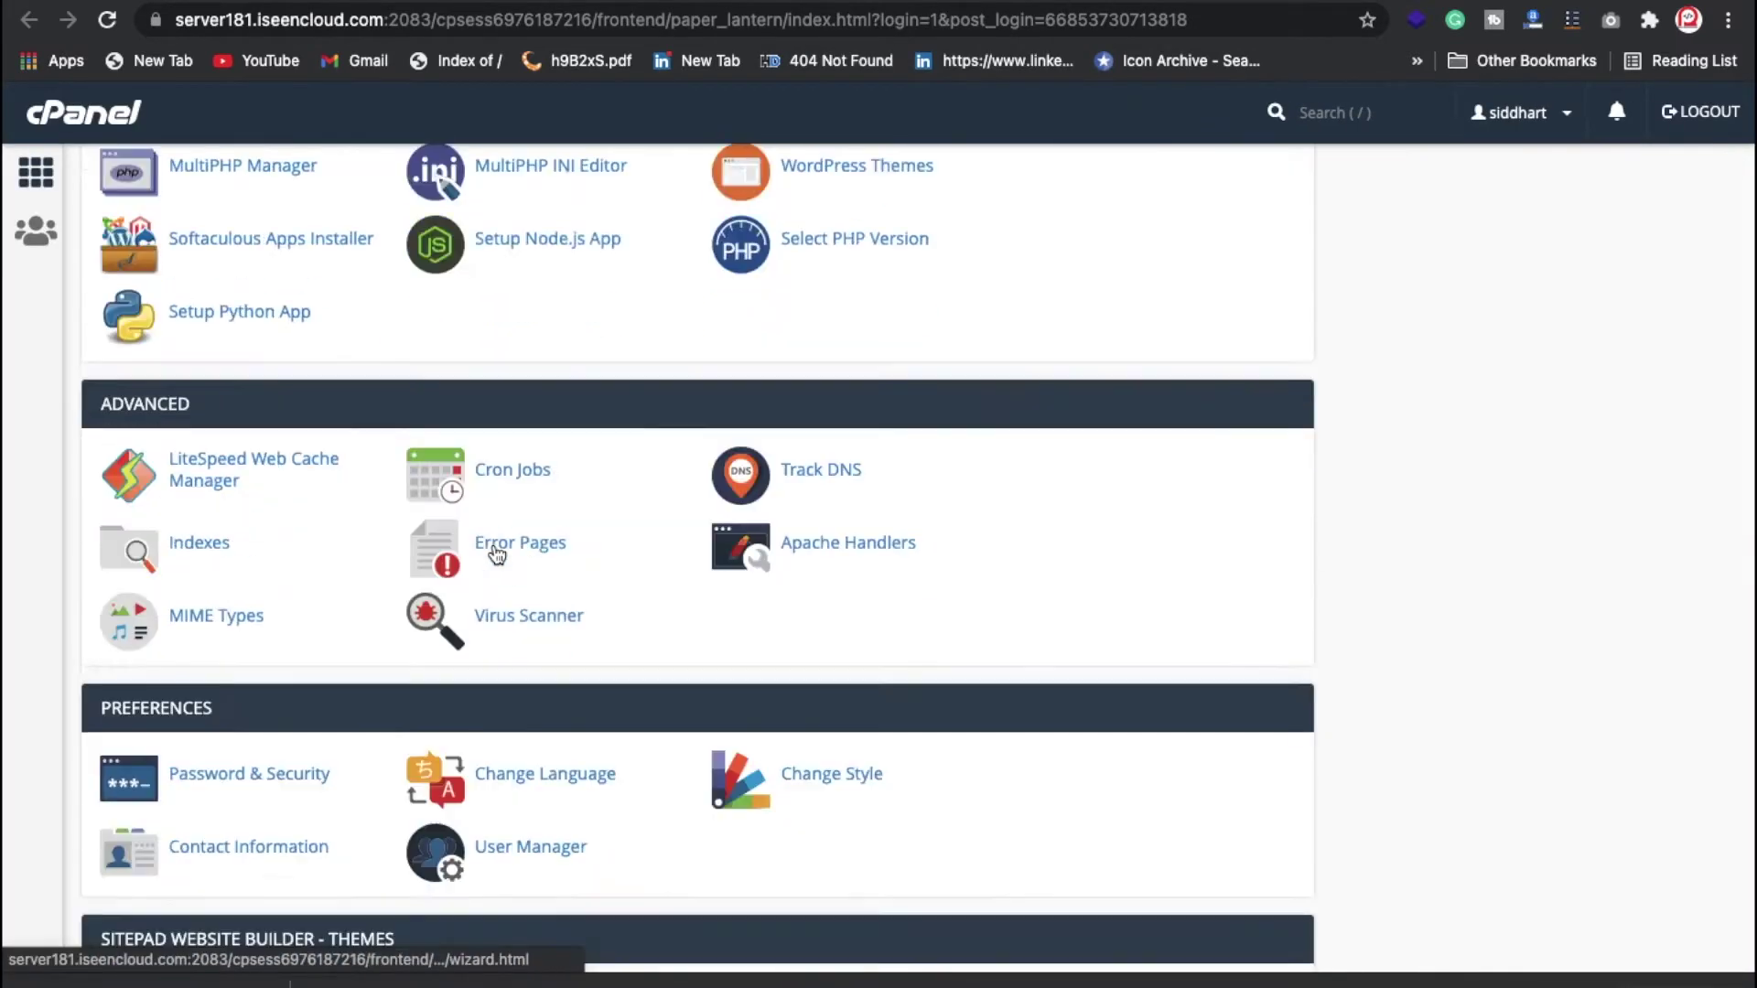
{"action": "scroll", "coordinate": [495, 546], "scroll_direction": "down", "scroll_amount": 10}
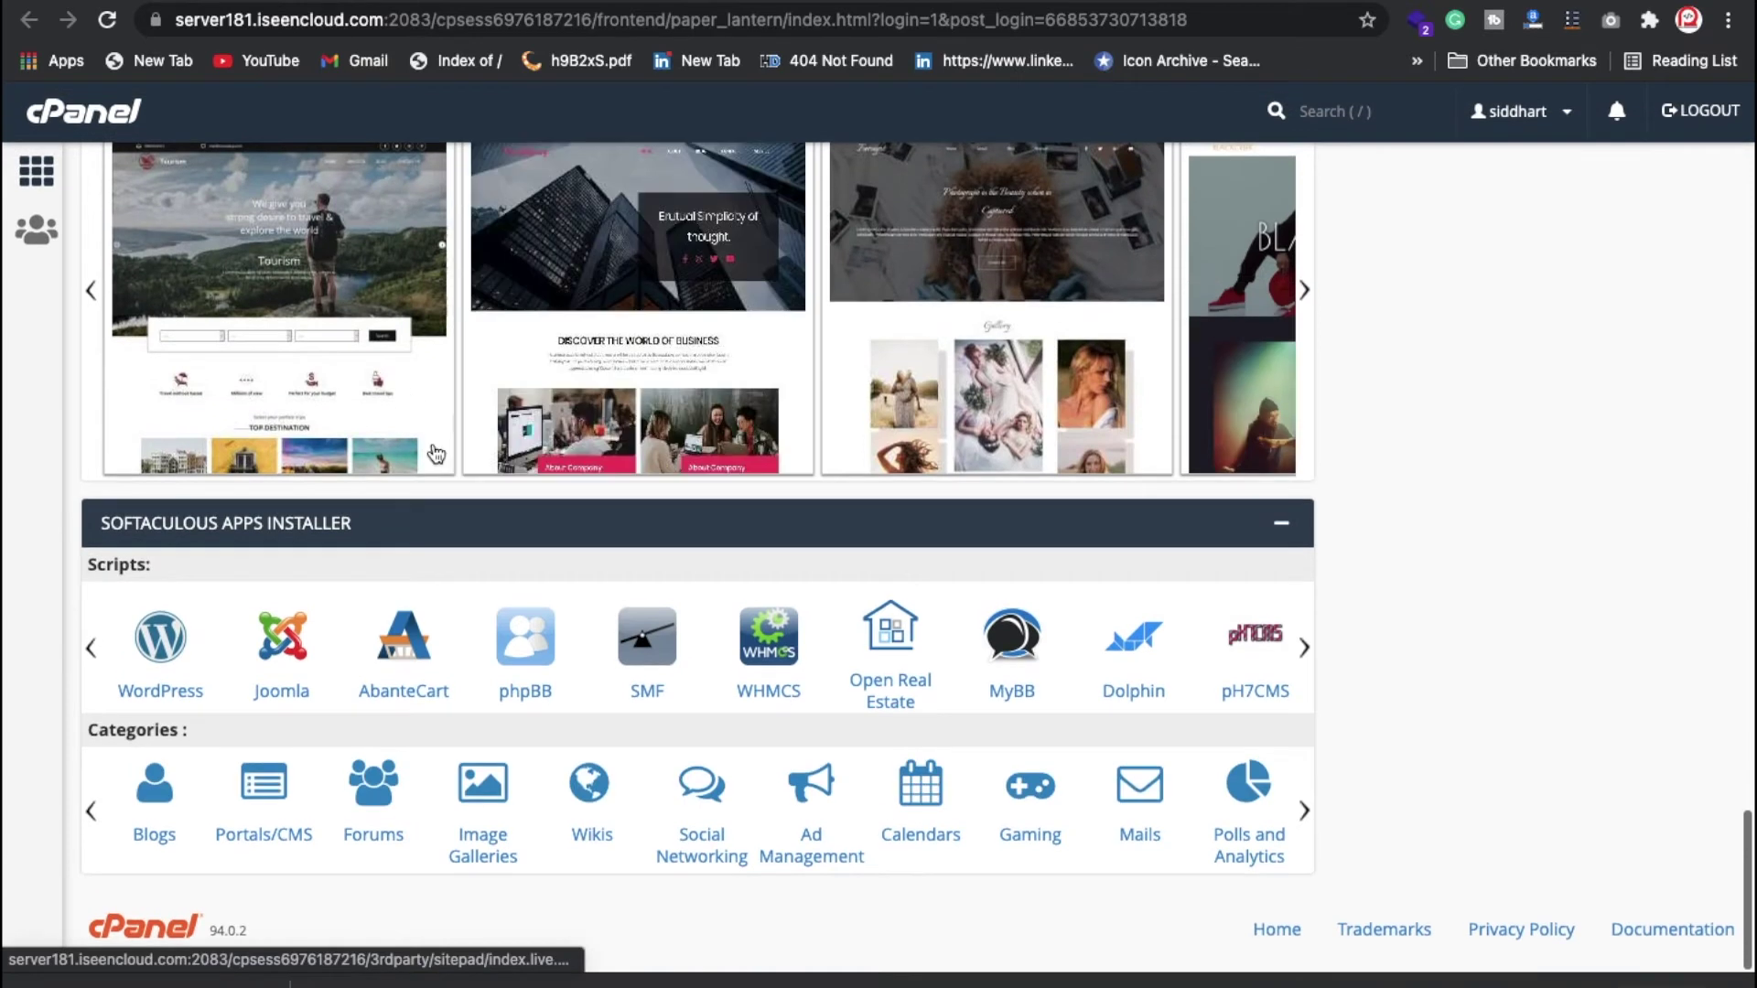
{"action": "left_click", "coordinate": [188, 669]}
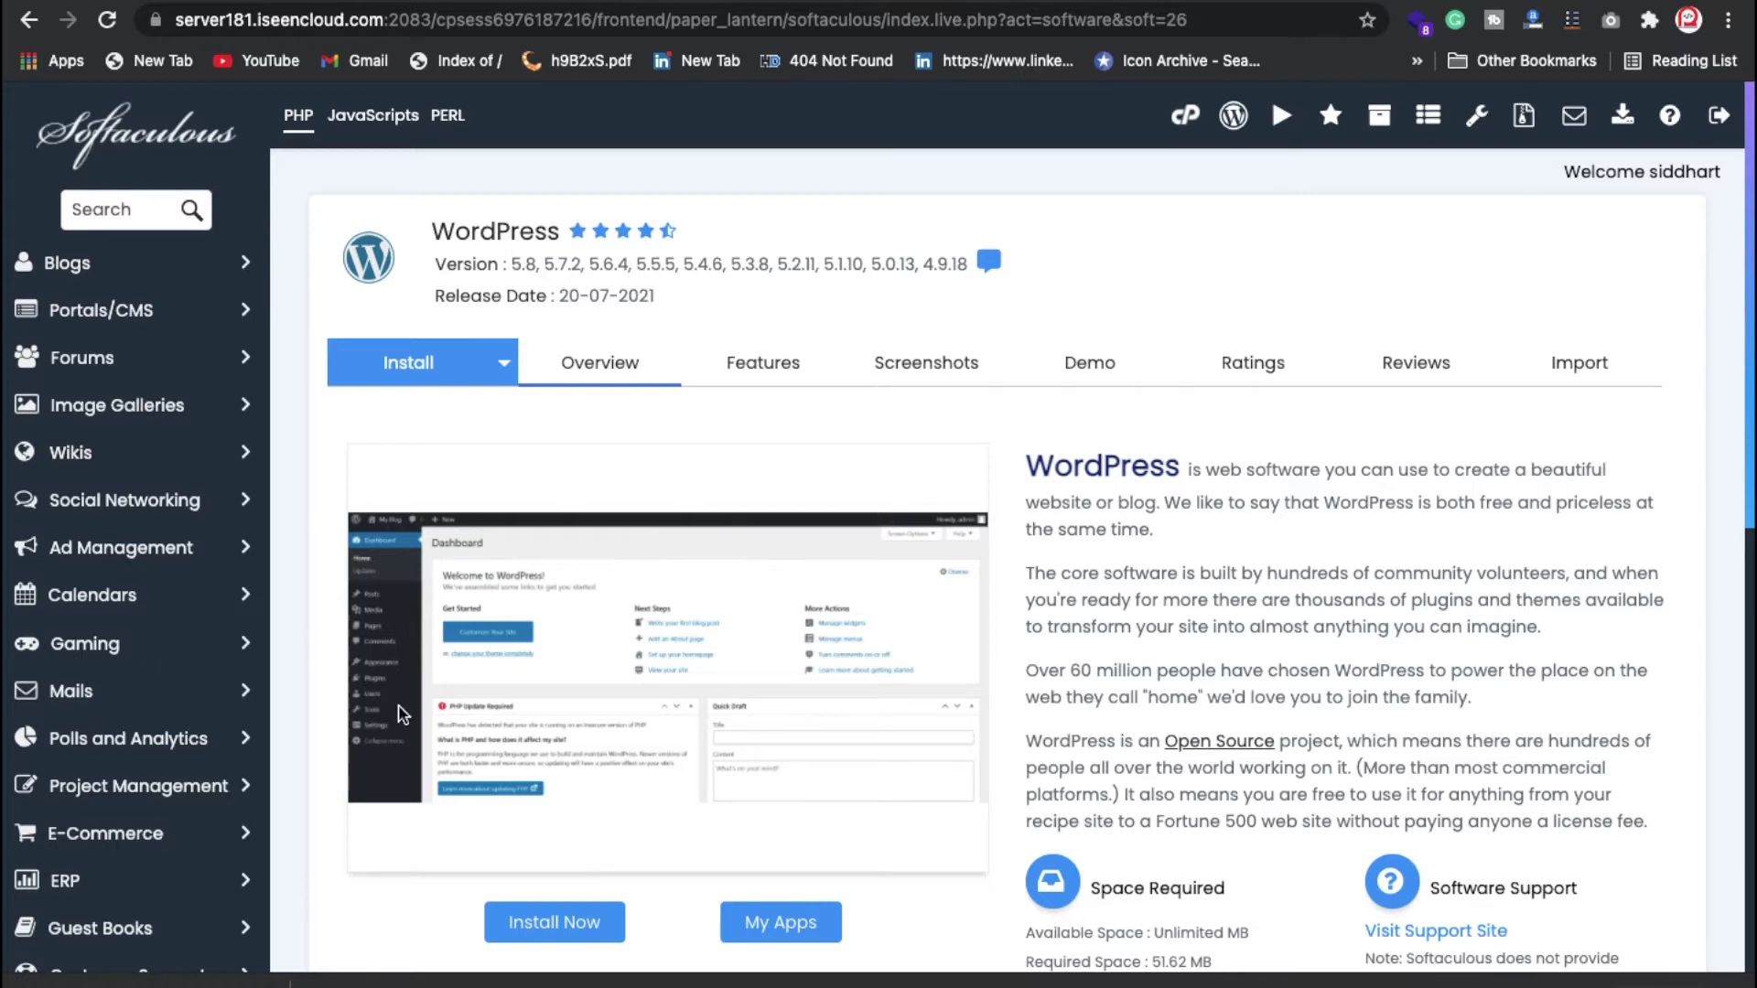
Step: Remove the current WordPress installation and return to the WordPress overview
{"action": "scroll", "coordinate": [326, 697], "scroll_direction": "down", "scroll_amount": 10}
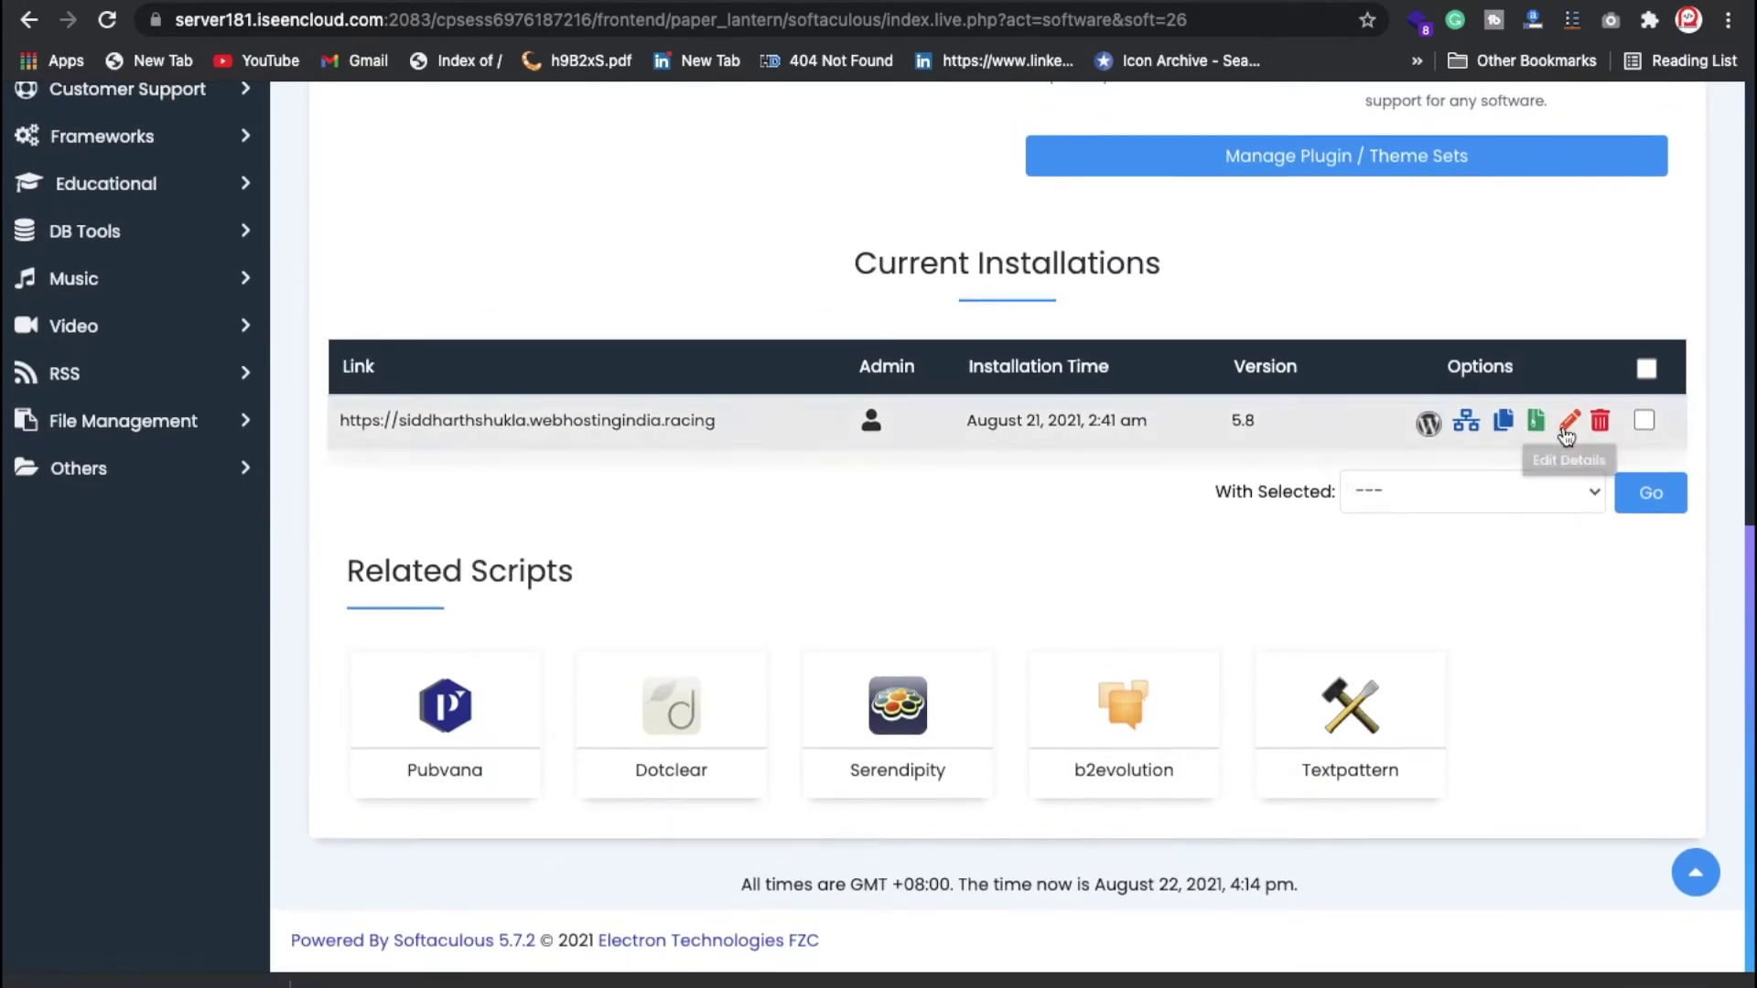
{"action": "left_click", "coordinate": [1601, 425]}
{"action": "scroll", "coordinate": [997, 467], "scroll_direction": "down", "scroll_amount": 6}
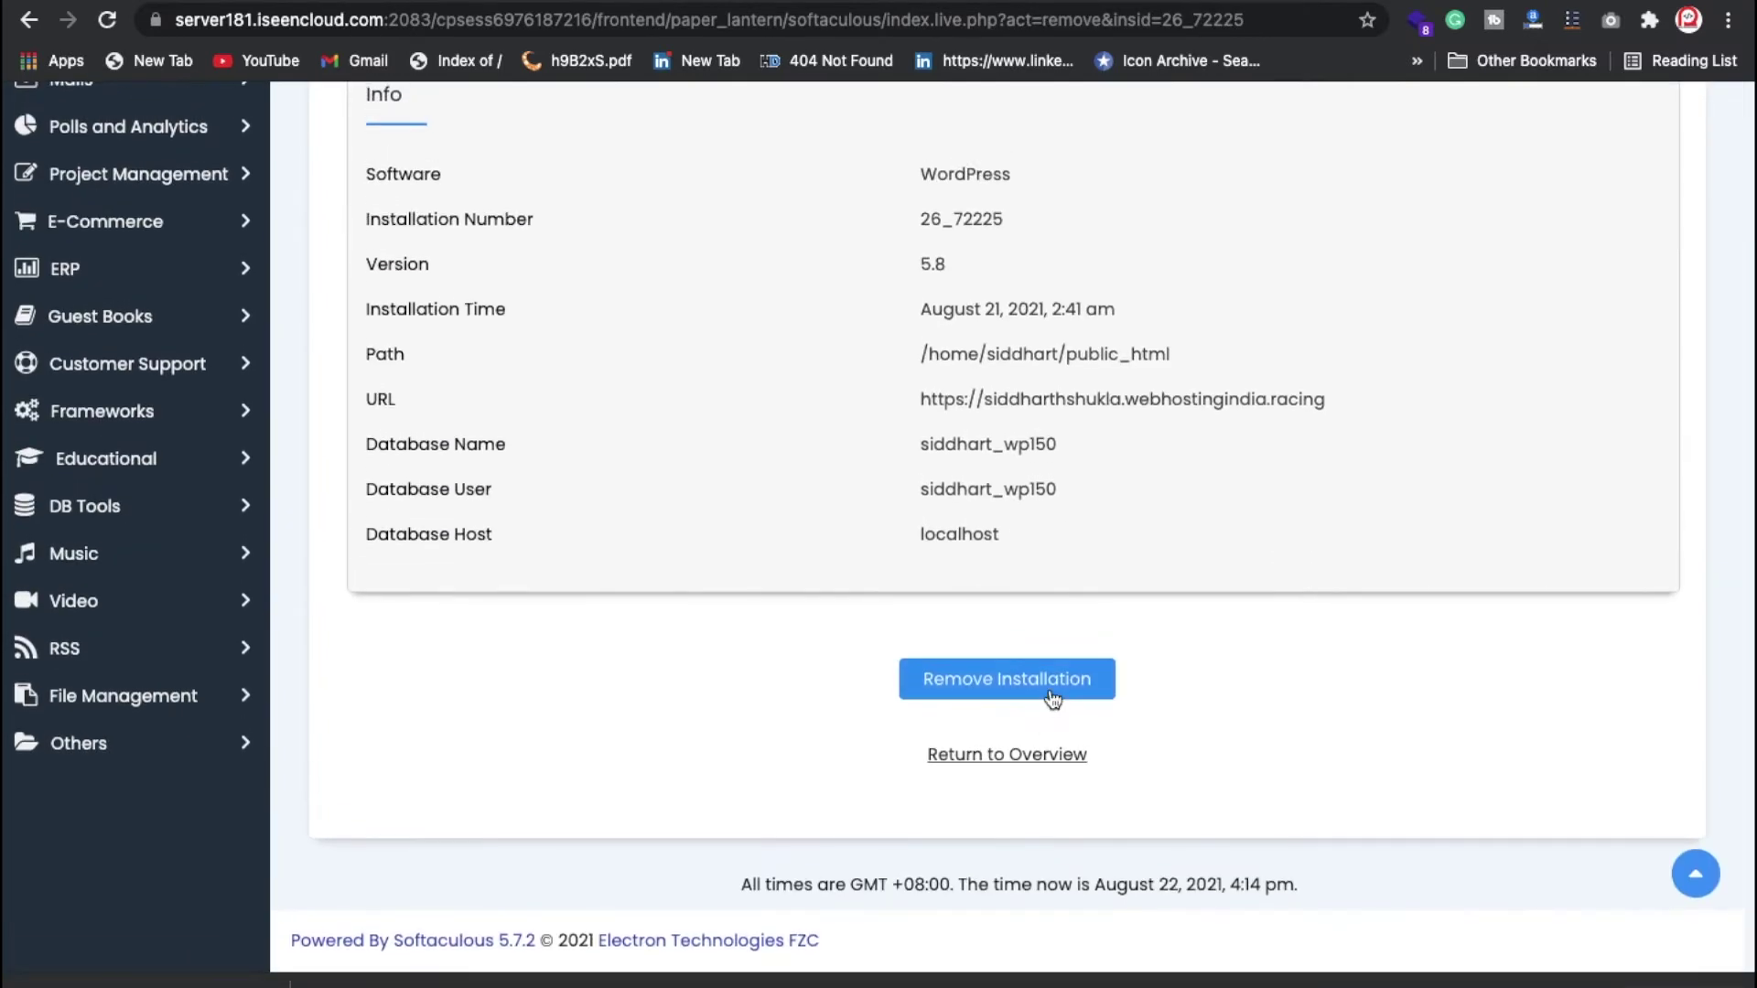
{"action": "left_click", "coordinate": [1052, 698]}
{"action": "left_click", "coordinate": [1094, 180]}
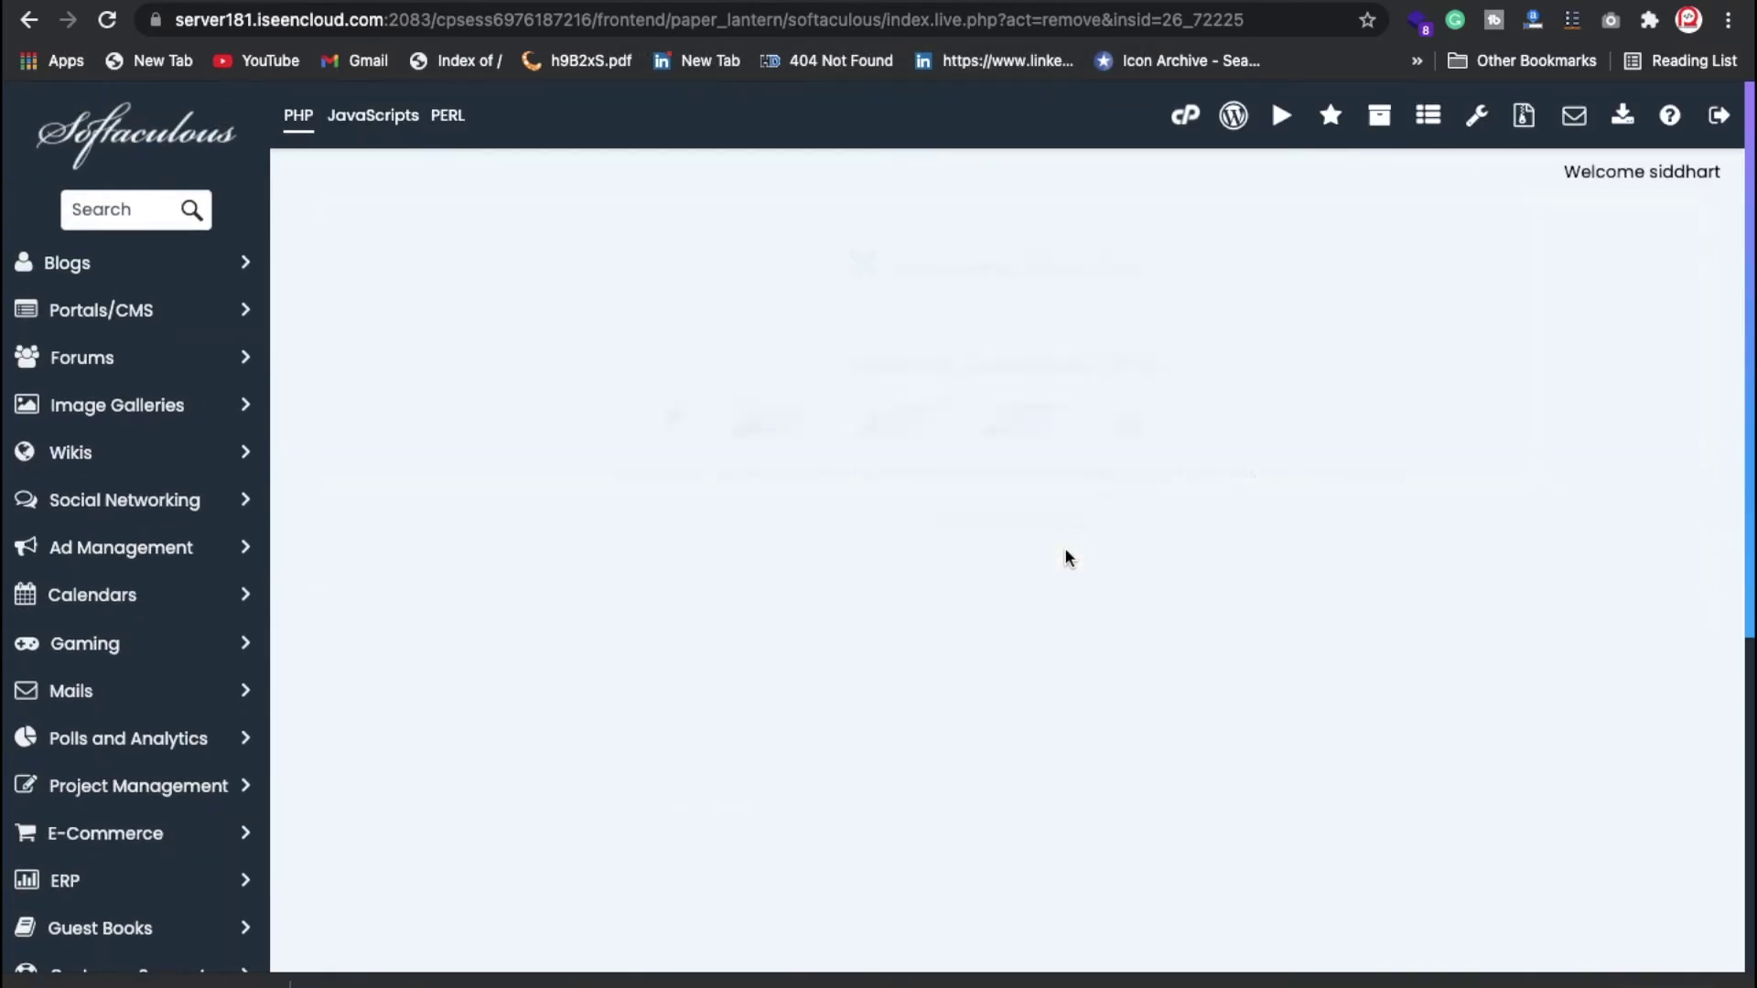
{"action": "left_click", "coordinate": [1016, 345]}
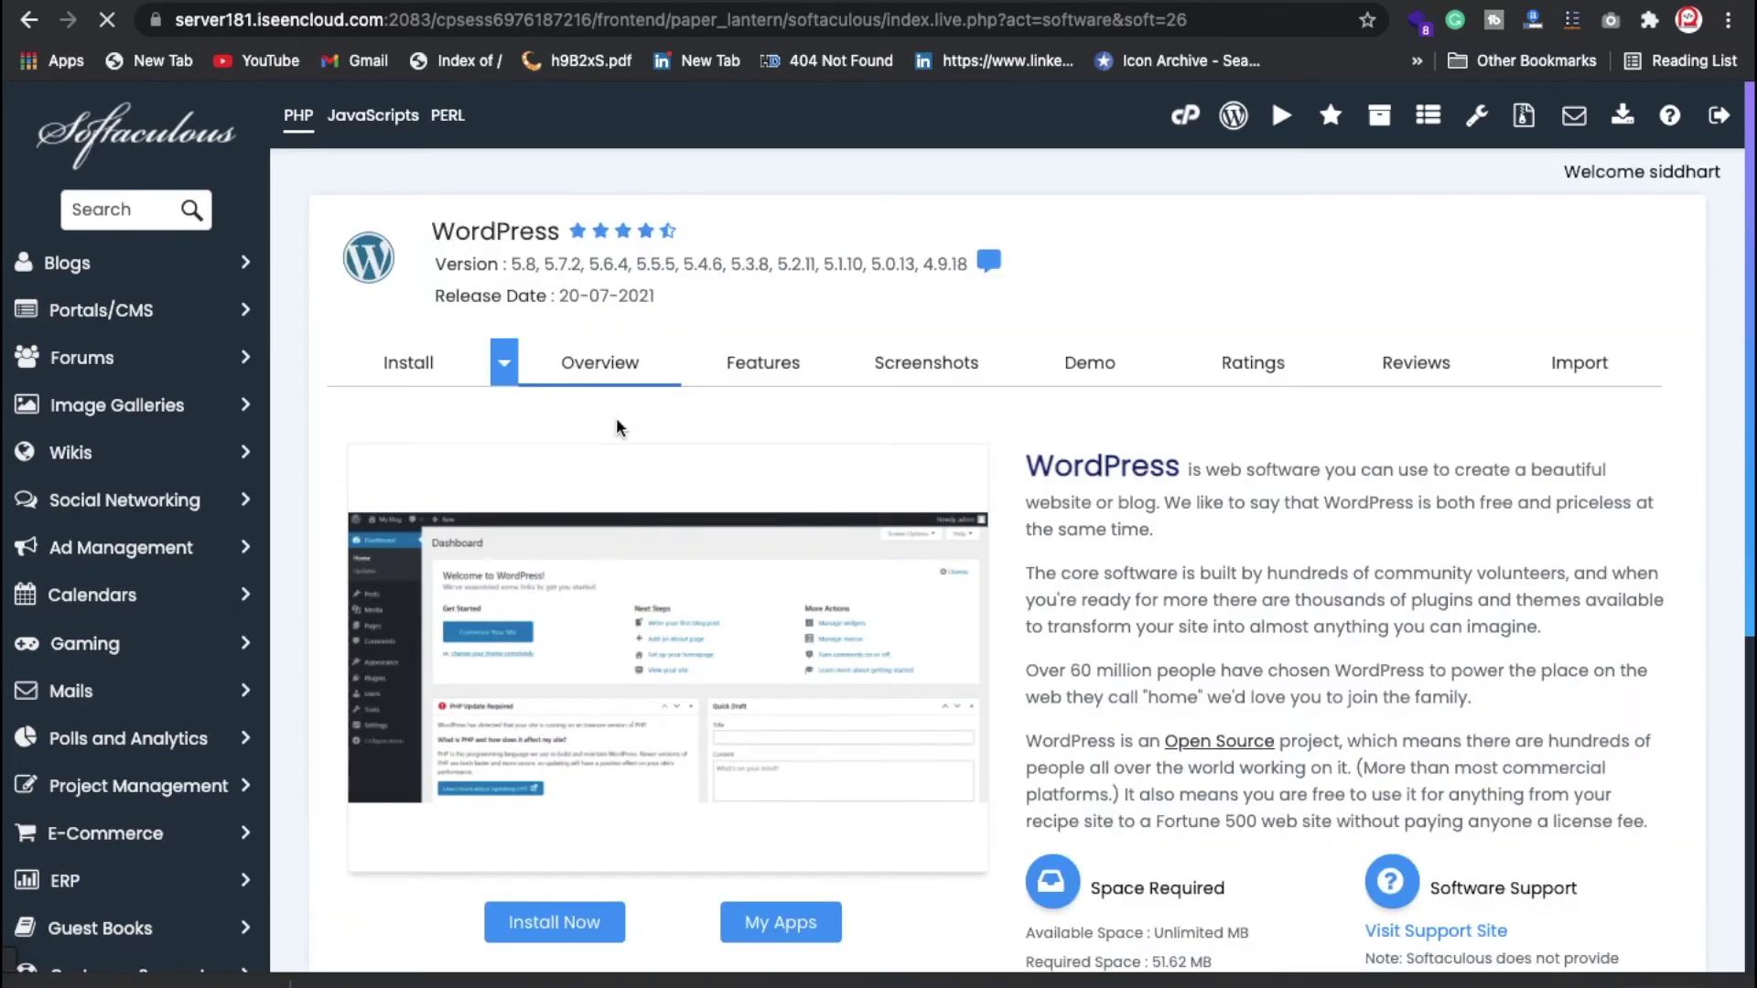
Step: Start a new WordPress install with the 'wp' directory cleared to install at the domain root
{"action": "scroll", "coordinate": [634, 494], "scroll_direction": "down", "scroll_amount": 3}
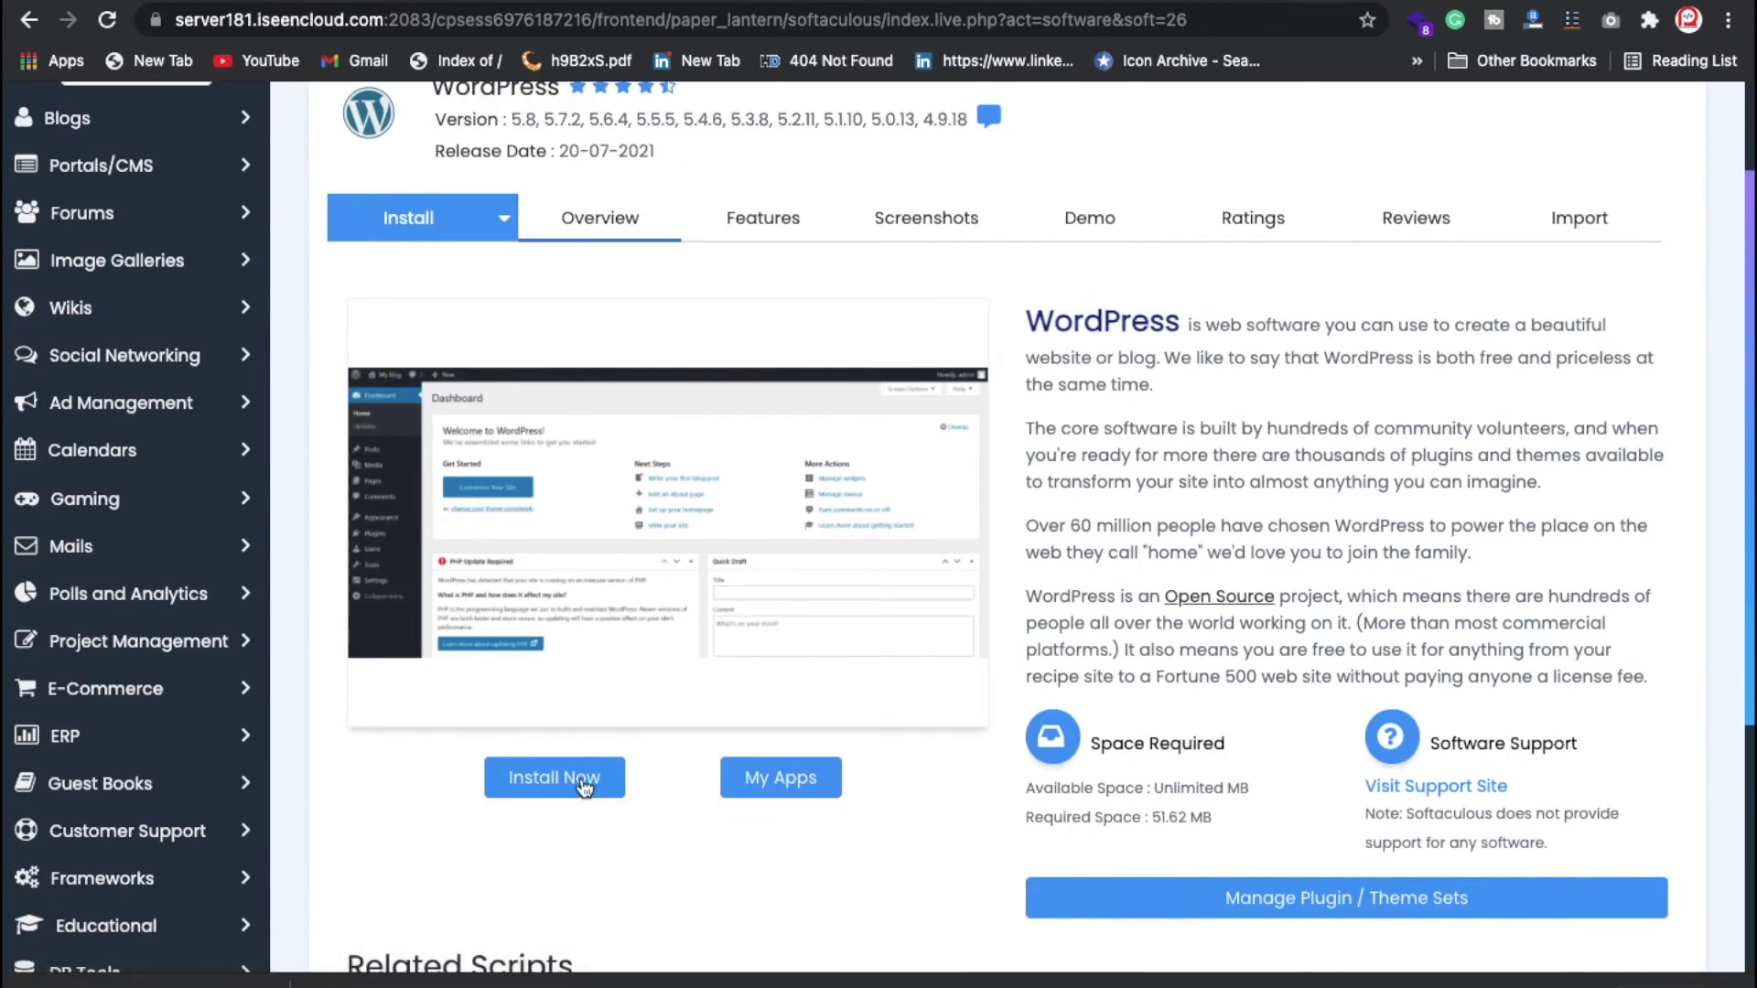
{"action": "left_click", "coordinate": [586, 793]}
{"action": "double_click", "coordinate": [931, 485]}
{"action": "key", "text": "BackSpace"}
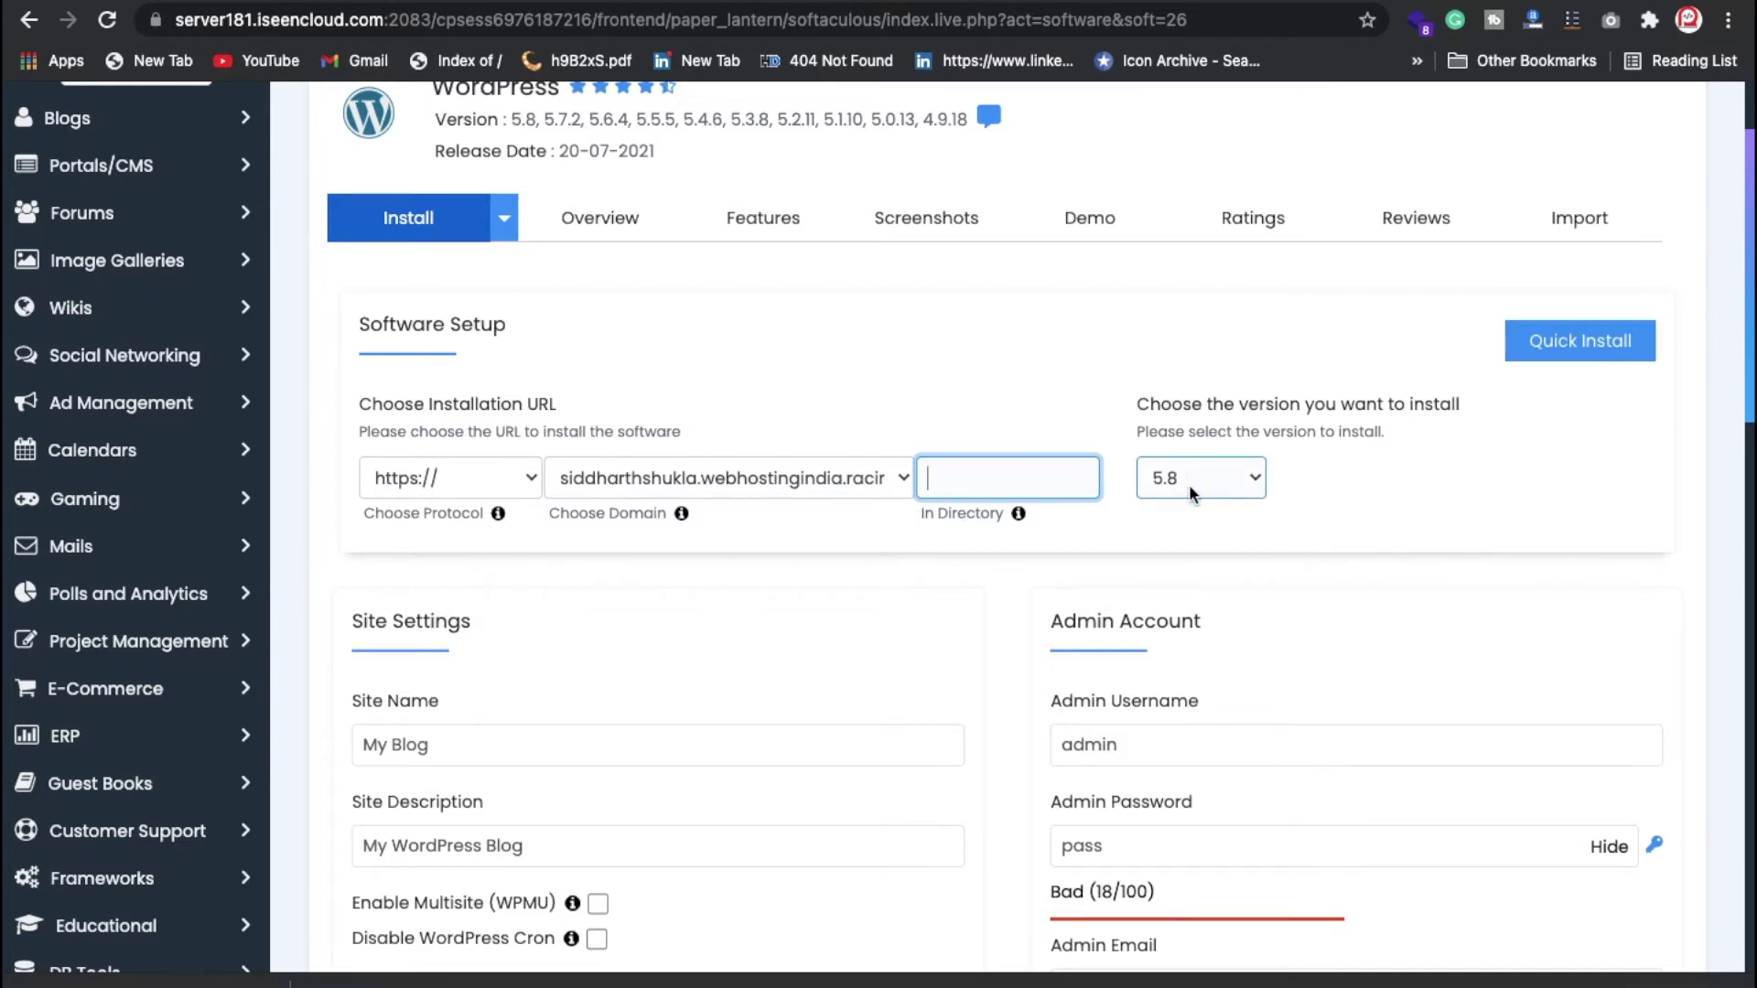
Step: Replace the default admin username with 'admib'
{"action": "scroll", "coordinate": [1134, 568], "scroll_direction": "down", "scroll_amount": 1}
{"action": "scroll", "coordinate": [1134, 568], "scroll_direction": "down", "scroll_amount": 2}
{"action": "scroll", "coordinate": [754, 388], "scroll_direction": "up", "scroll_amount": 2}
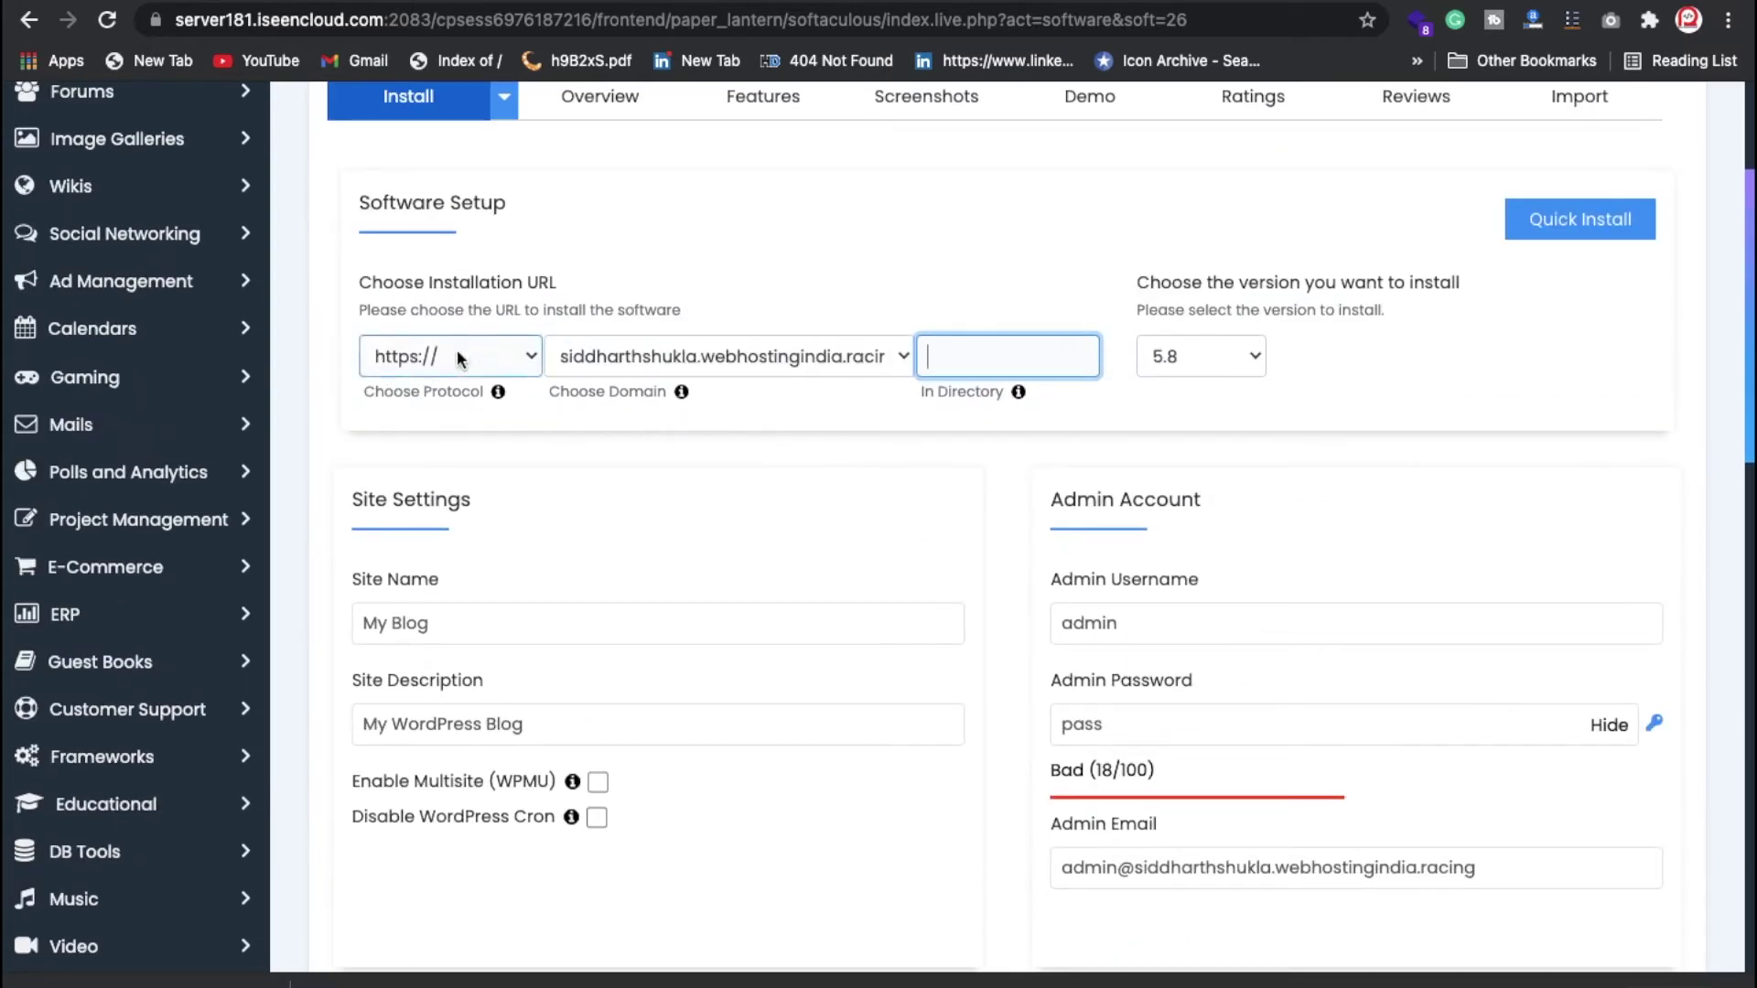
{"action": "double_click", "coordinate": [1208, 627]}
{"action": "key", "text": "BackSpace"}
{"action": "type", "text": "admib"}
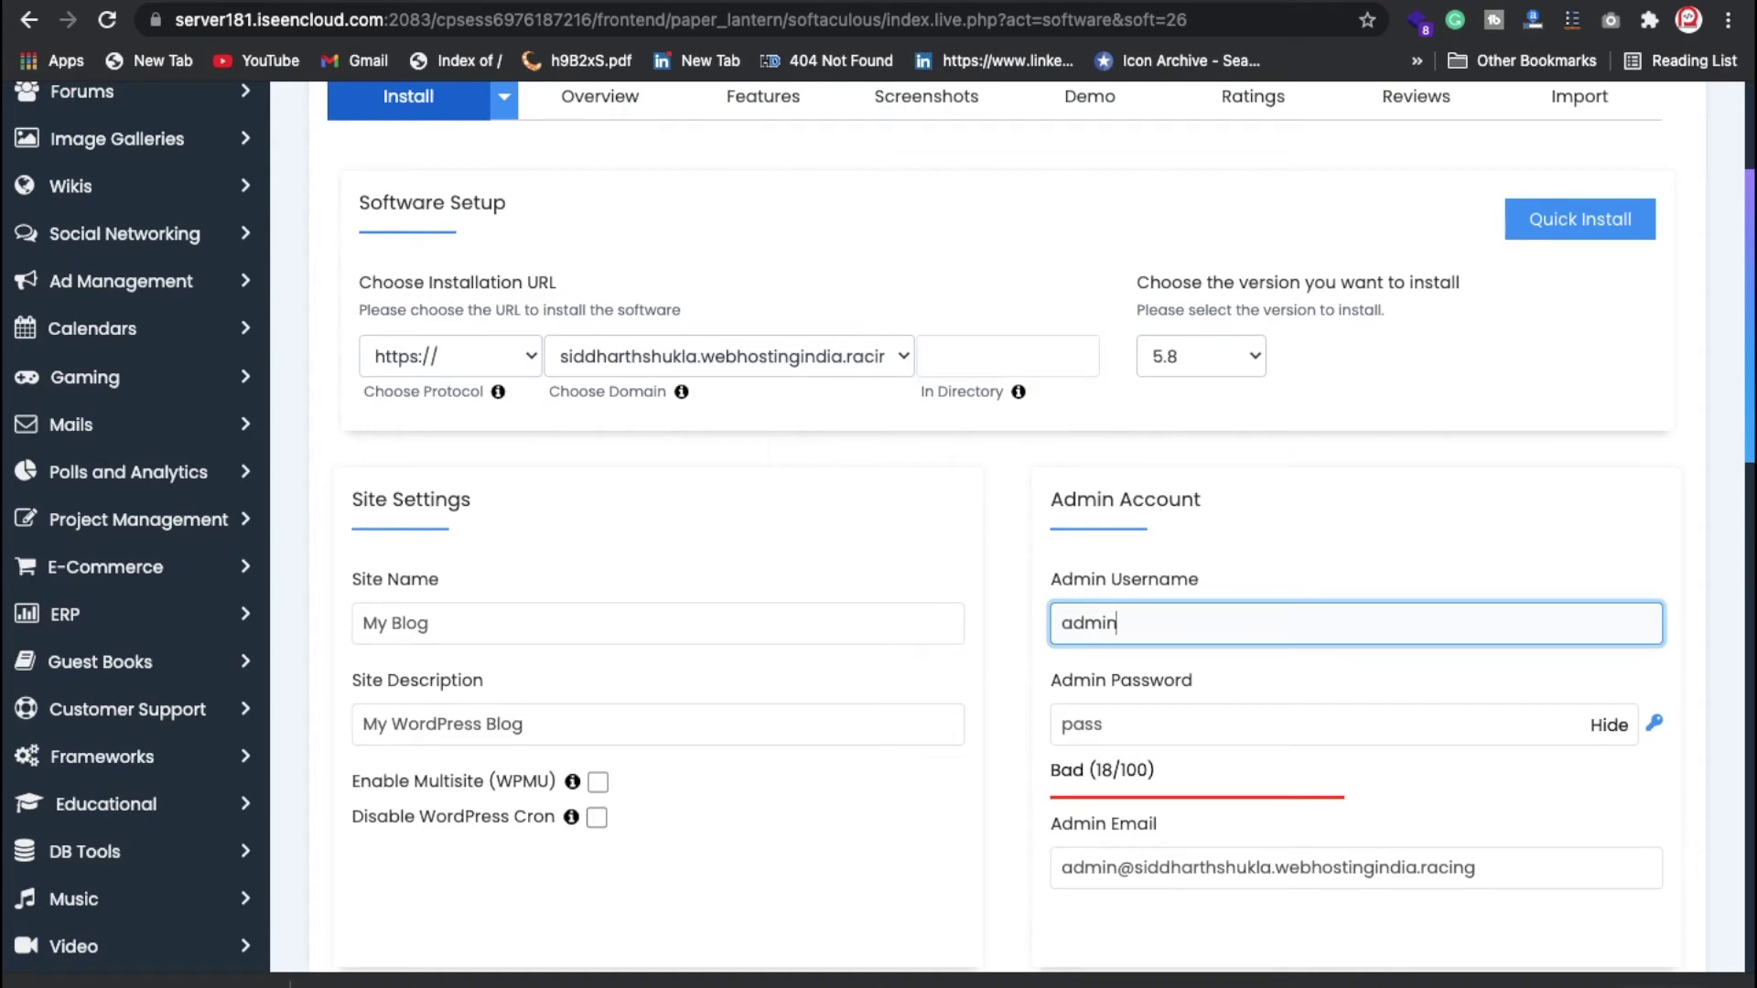
{"action": "key", "text": "Tab"}
Step: Set a new masked admin password in place of the default one
{"action": "key", "text": "BackSpace"}
{"action": "left_click", "coordinate": [1608, 725]}
{"action": "left_click", "coordinate": [1231, 737]}
{"action": "type", "text": "pass"}
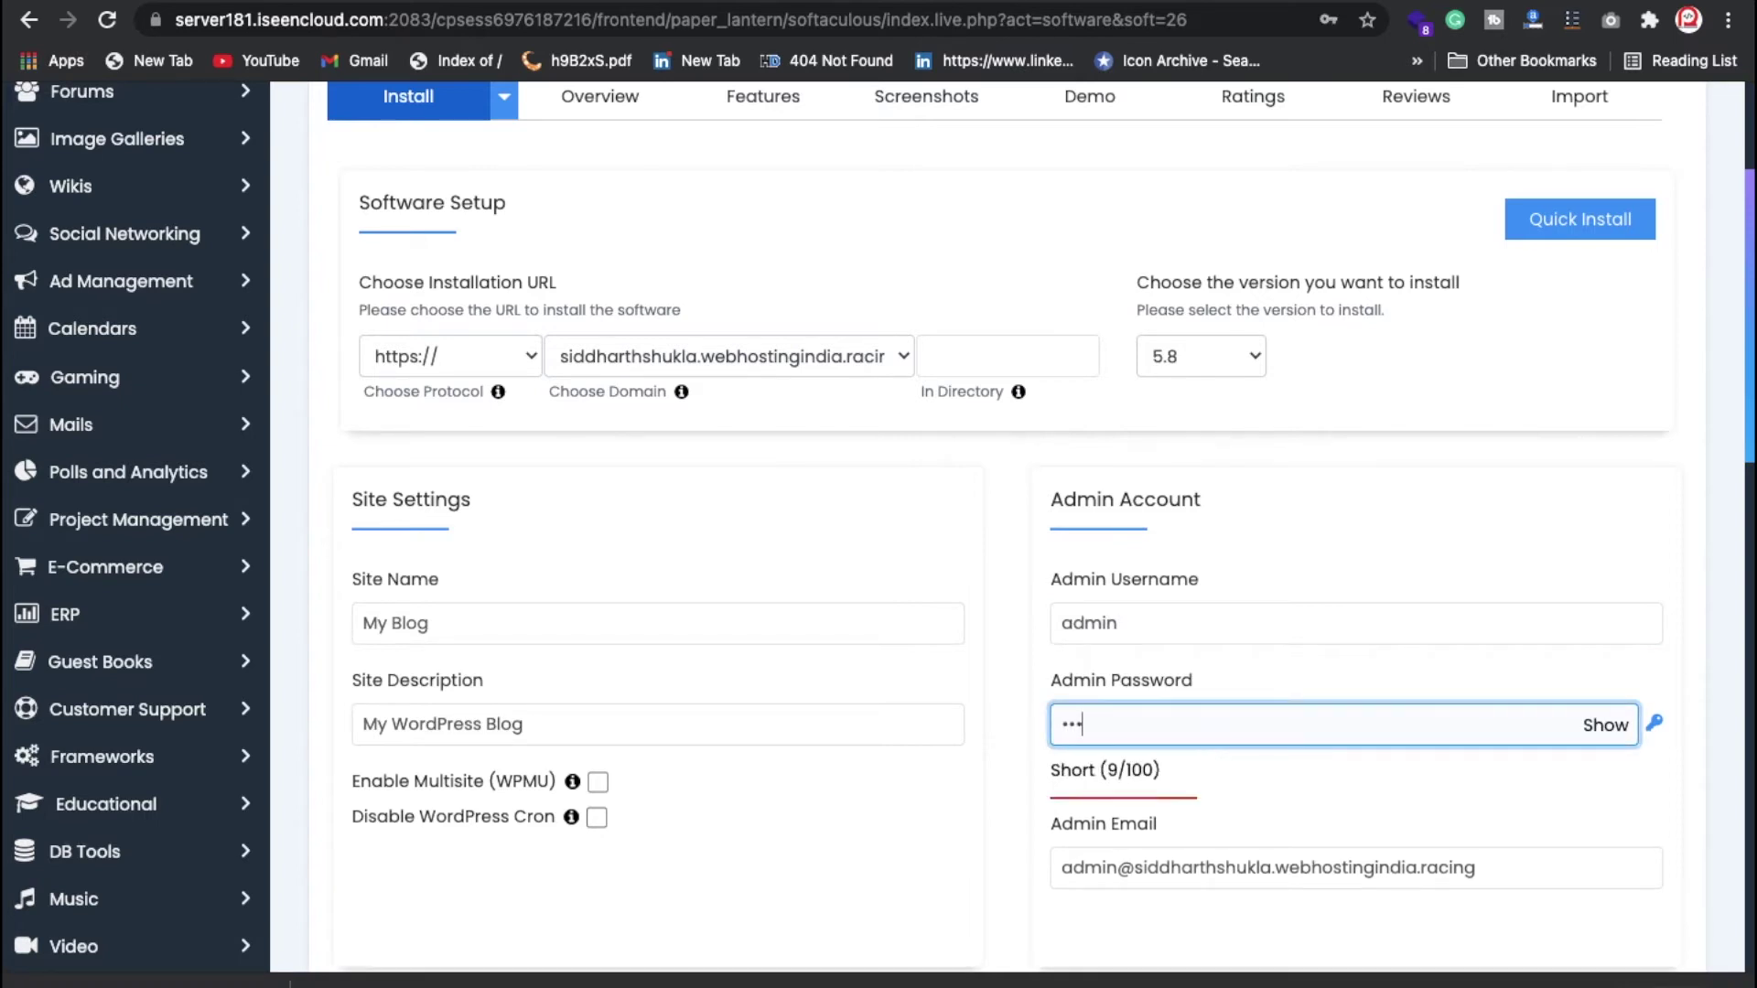
{"action": "key", "text": "BackSpace"}
{"action": "key", "text": "BackSpace"}
{"action": "key", "text": "BackSpace"}
{"action": "key", "text": "BackSpace"}
{"action": "type", "text": "*****"}
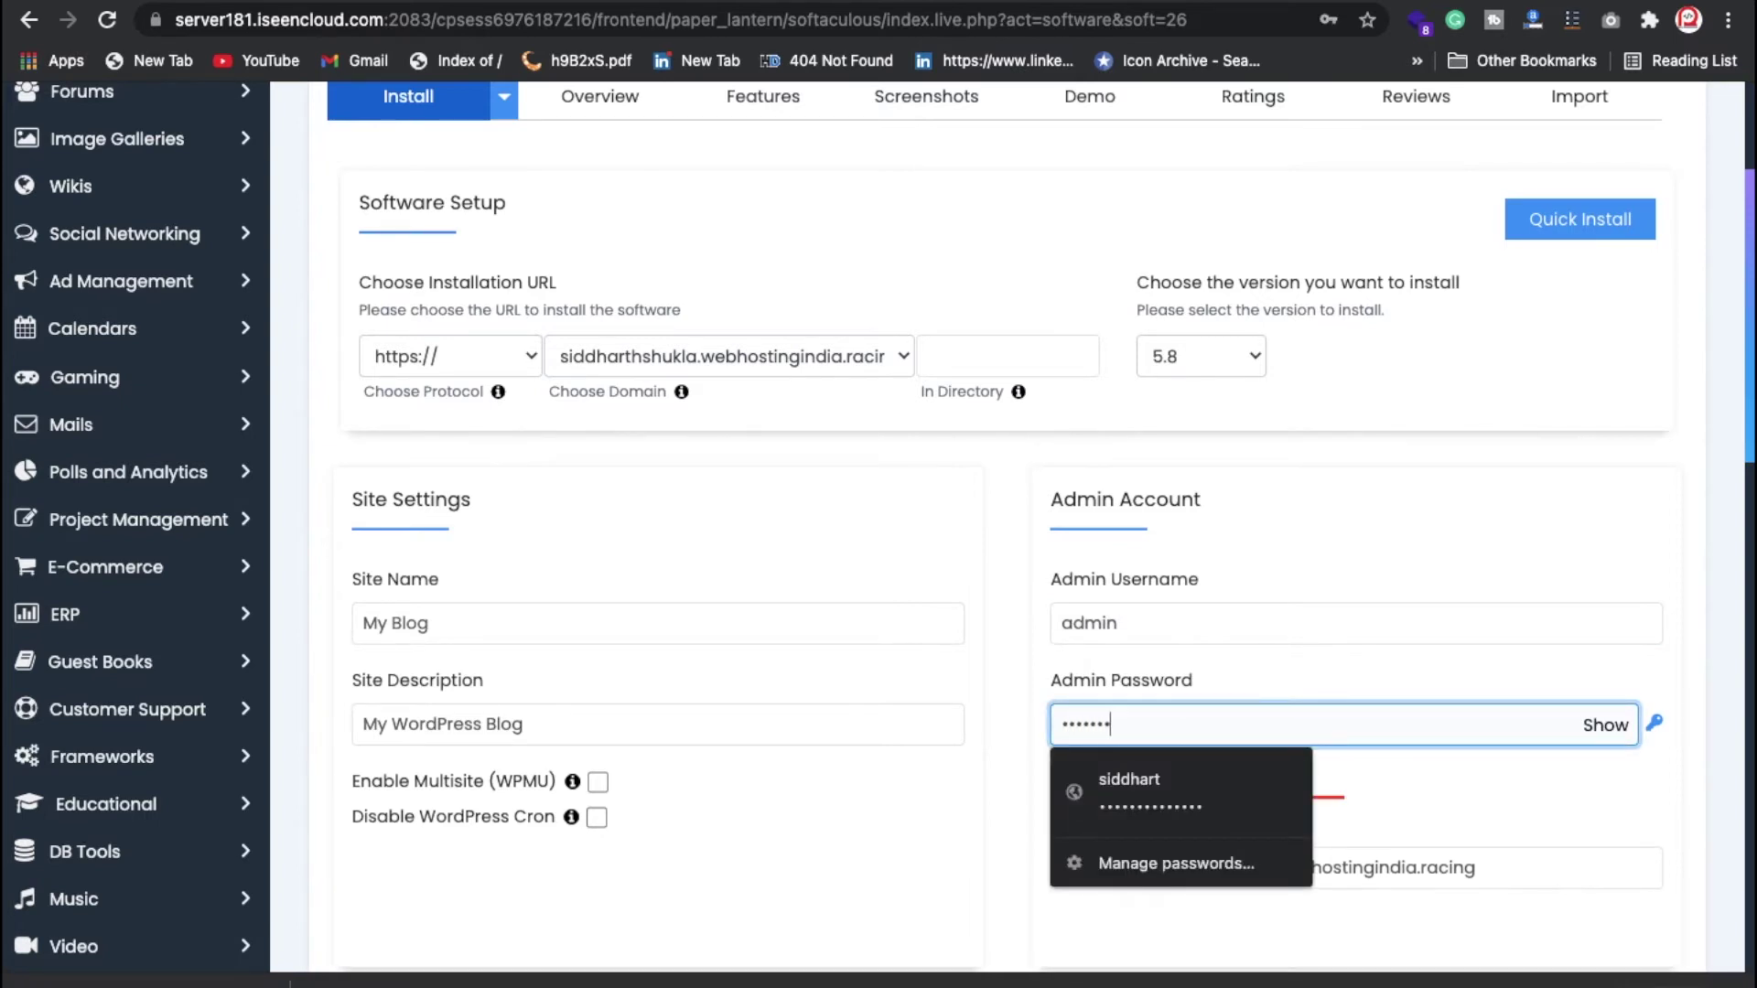
{"action": "left_click", "coordinate": [1249, 807]}
Step: Enter the admin e-mail address and start the WordPress installation
{"action": "left_click", "coordinate": [1235, 865]}
{"action": "triple_click", "coordinate": [1235, 856]}
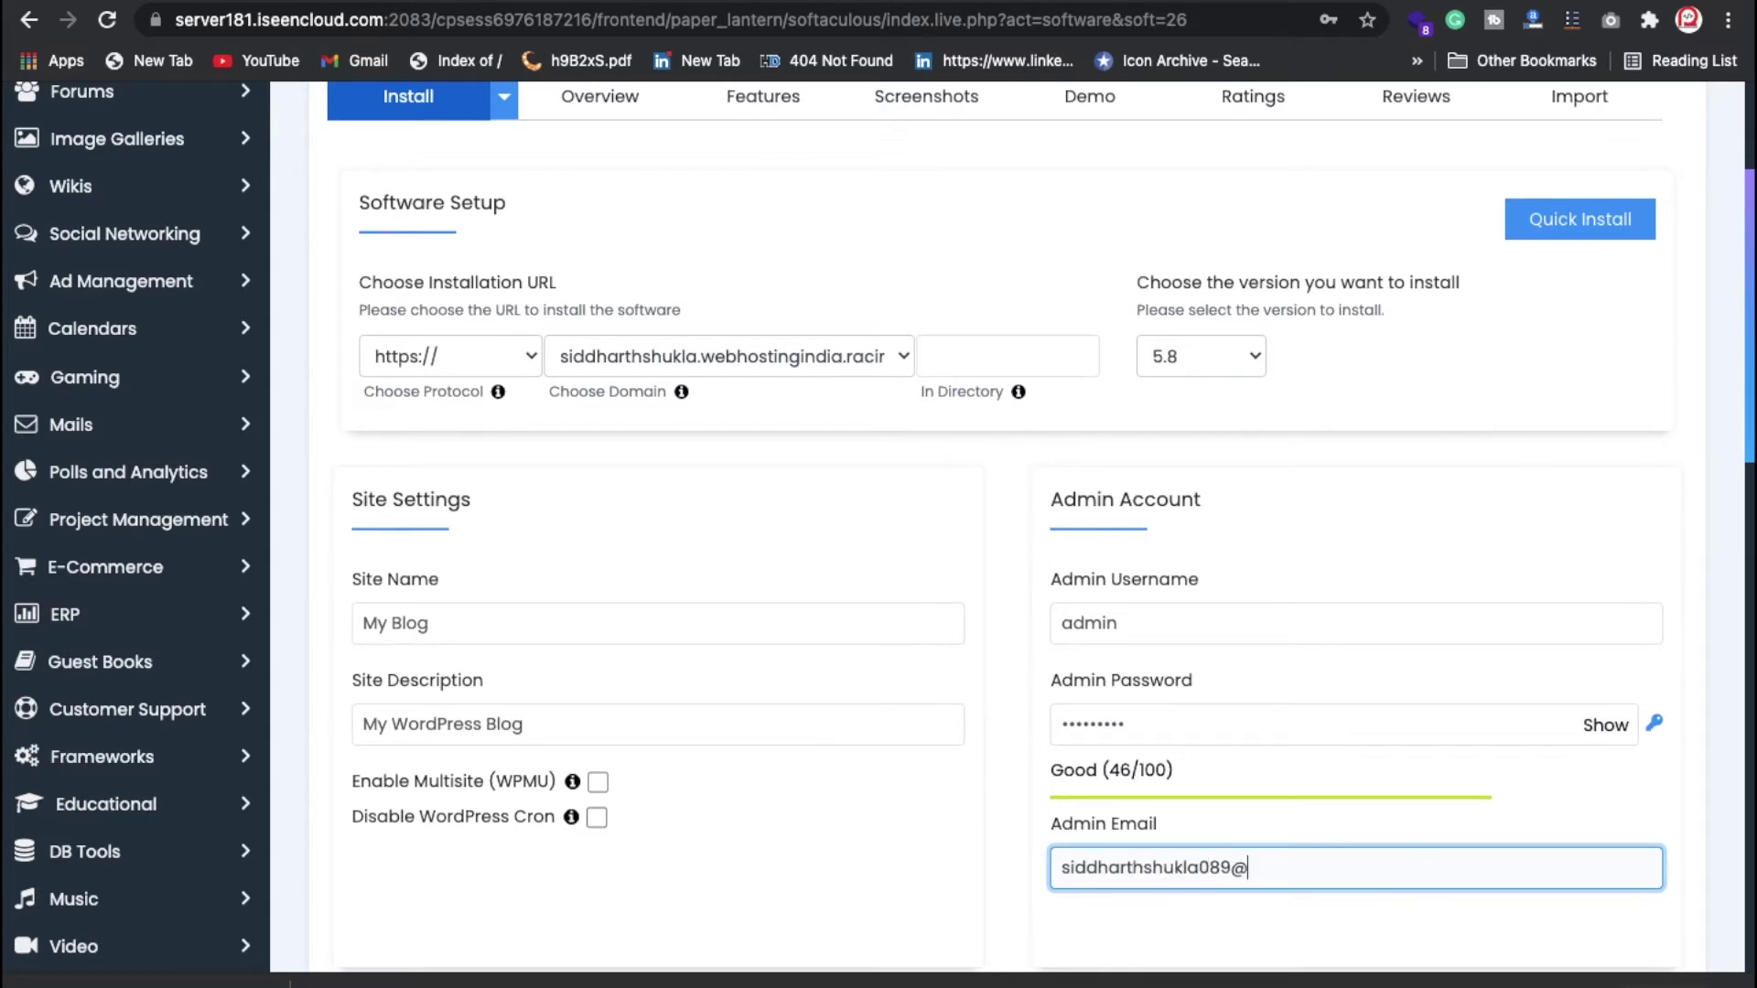
{"action": "key", "text": "Tab"}
{"action": "scroll", "coordinate": [767, 586], "scroll_direction": "down", "scroll_amount": 7}
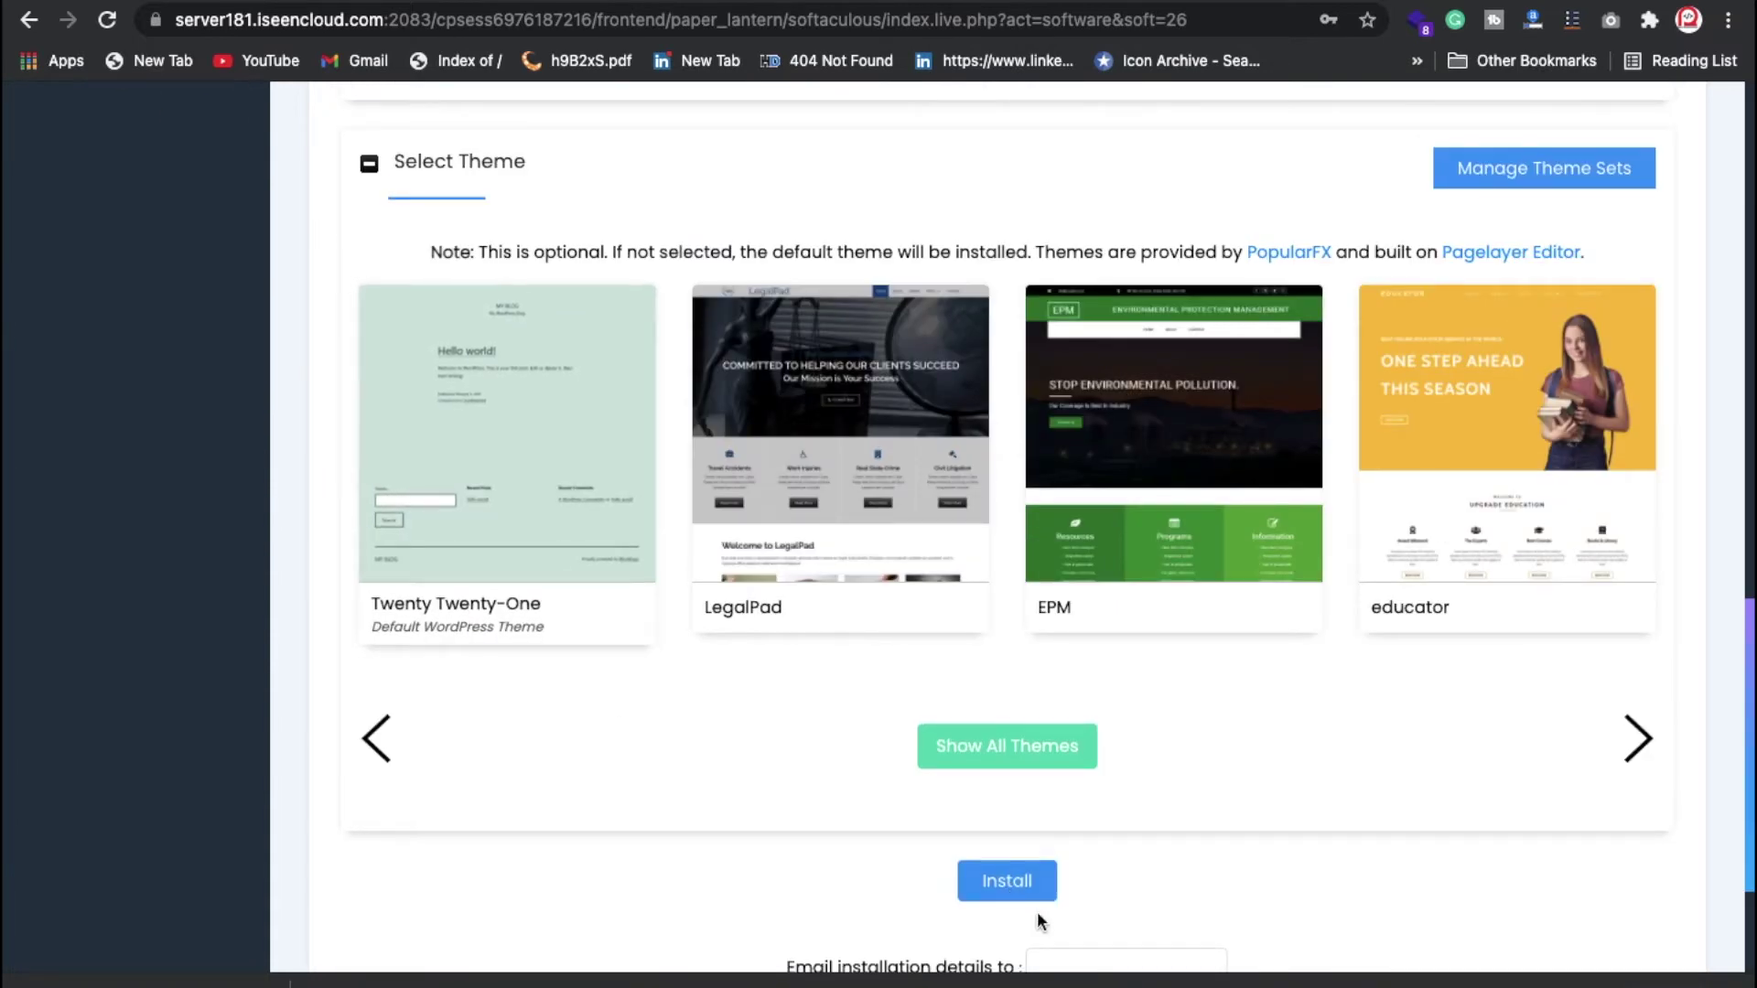
{"action": "left_click", "coordinate": [1007, 880]}
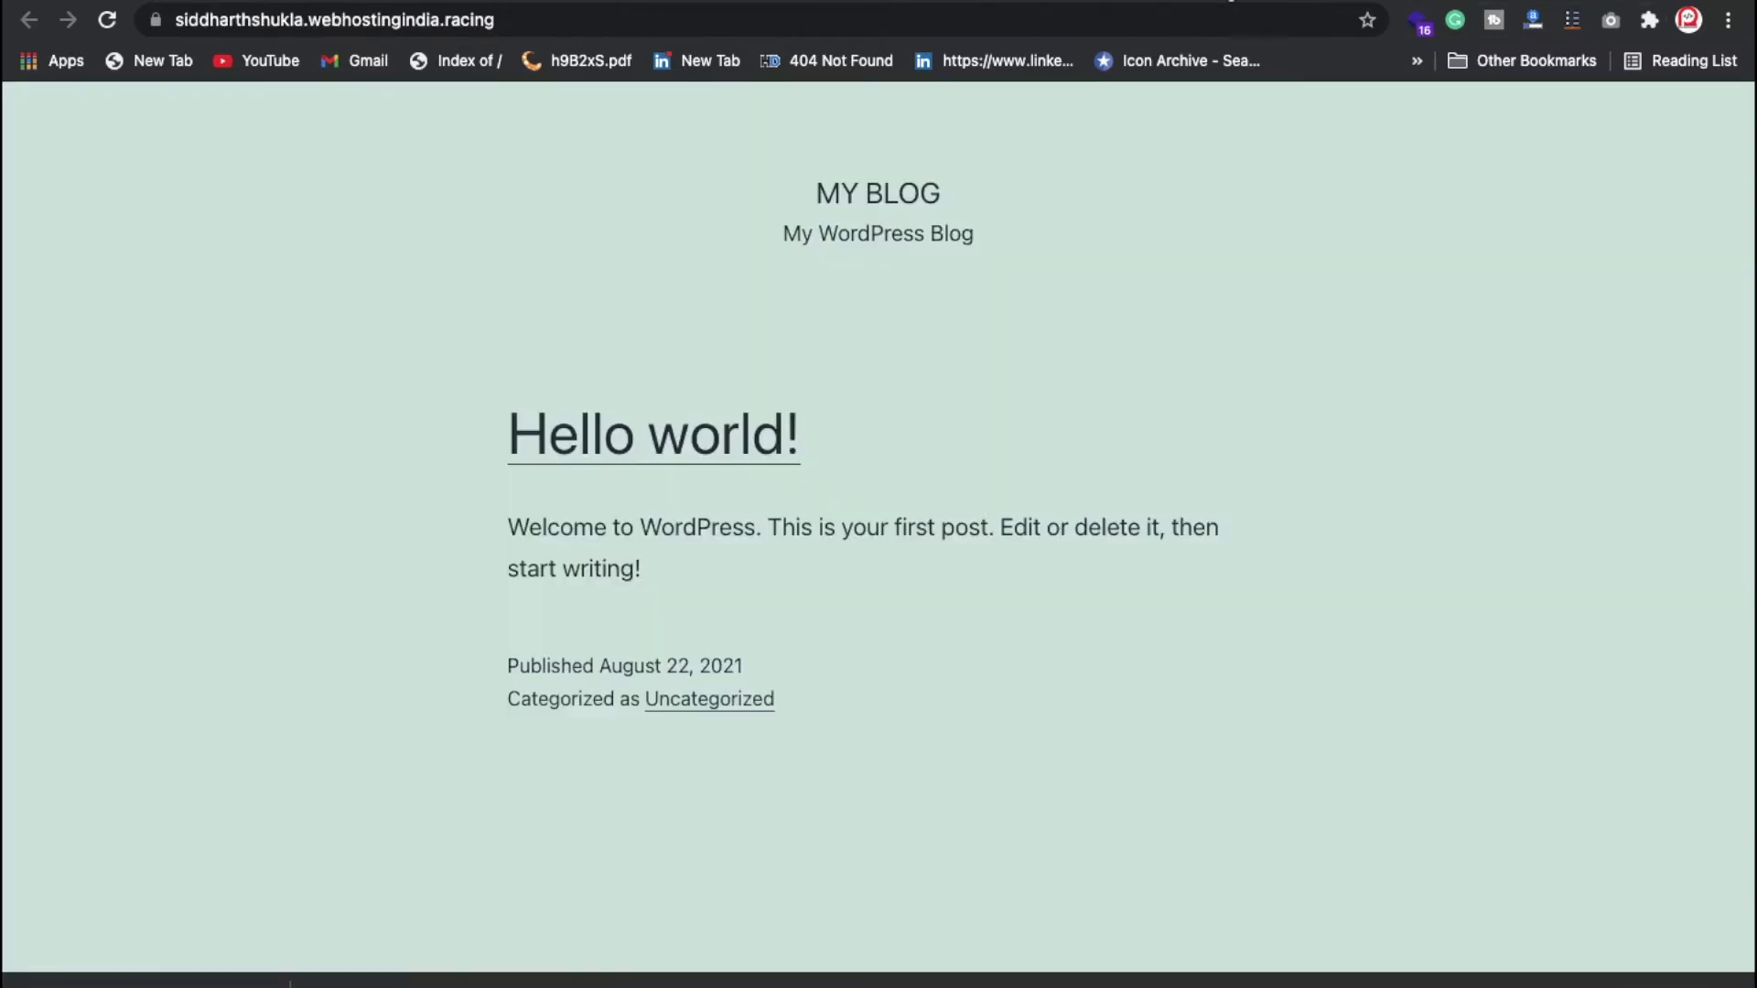
Step: Review the General Settings: Site Title 'My Blog', tagline 'My WordPress Blog', timezone UTC+0
{"action": "scroll", "coordinate": [723, 632], "scroll_direction": "down", "scroll_amount": 6}
{"action": "scroll", "coordinate": [712, 397], "scroll_direction": "up", "scroll_amount": 6}
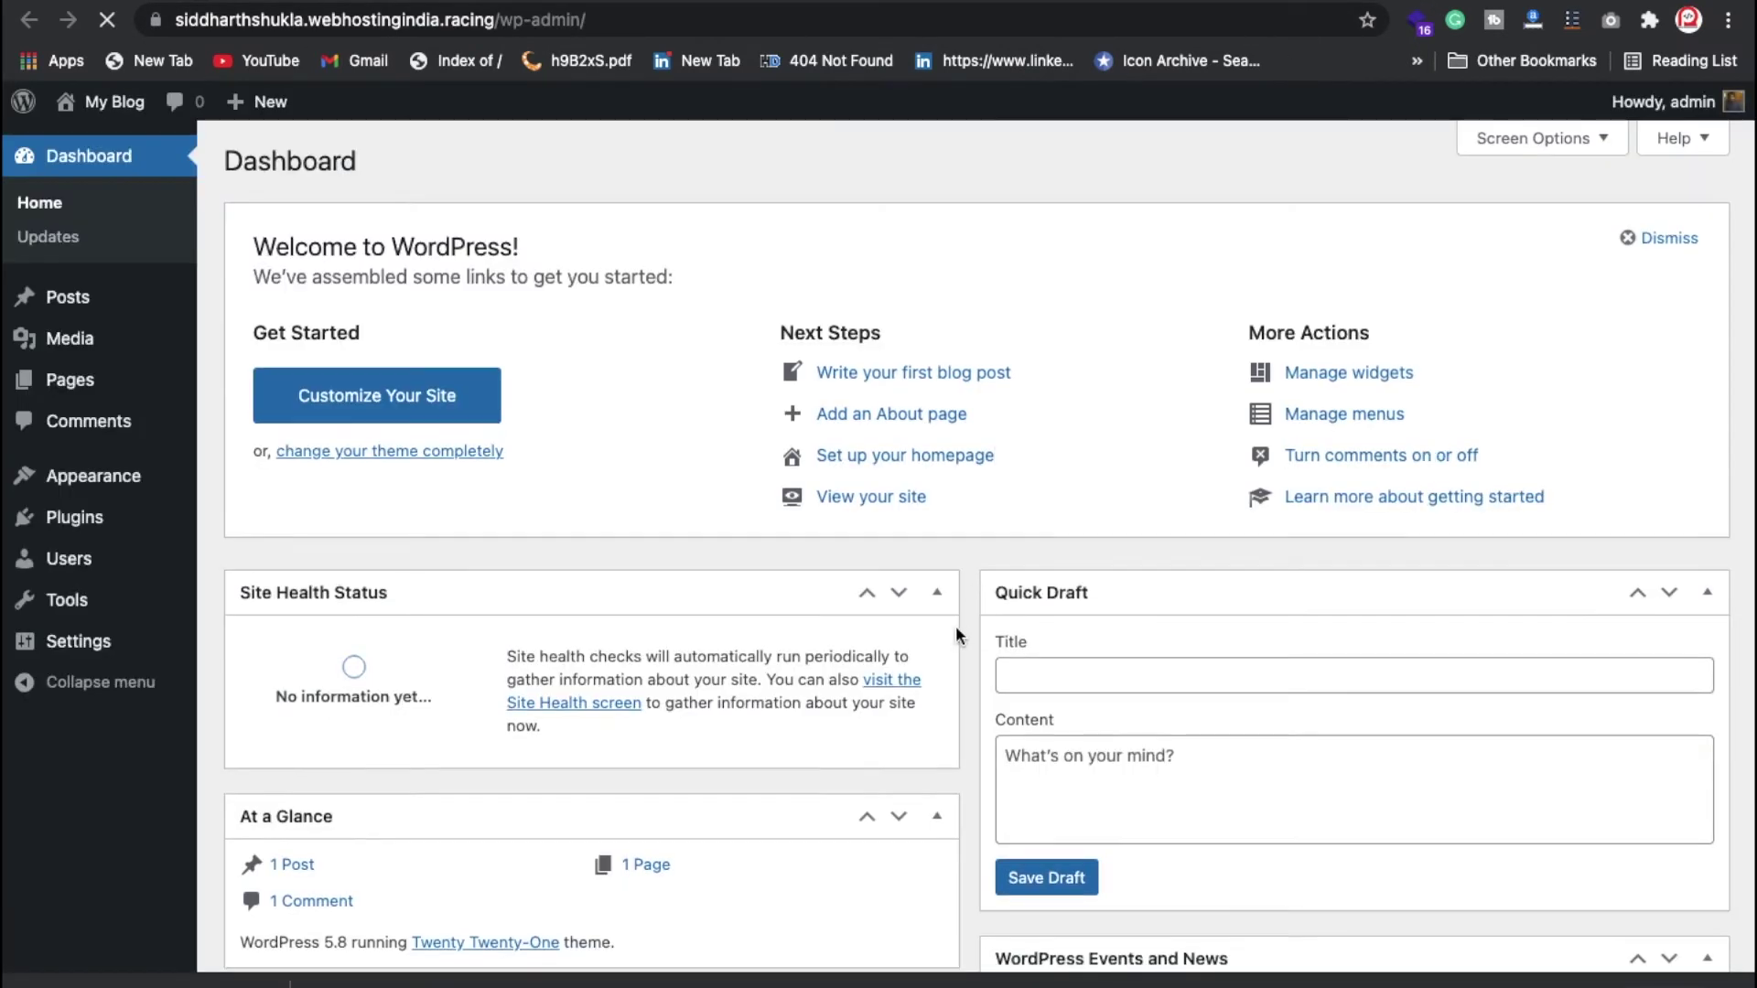
{"action": "scroll", "coordinate": [955, 624], "scroll_direction": "down", "scroll_amount": 5}
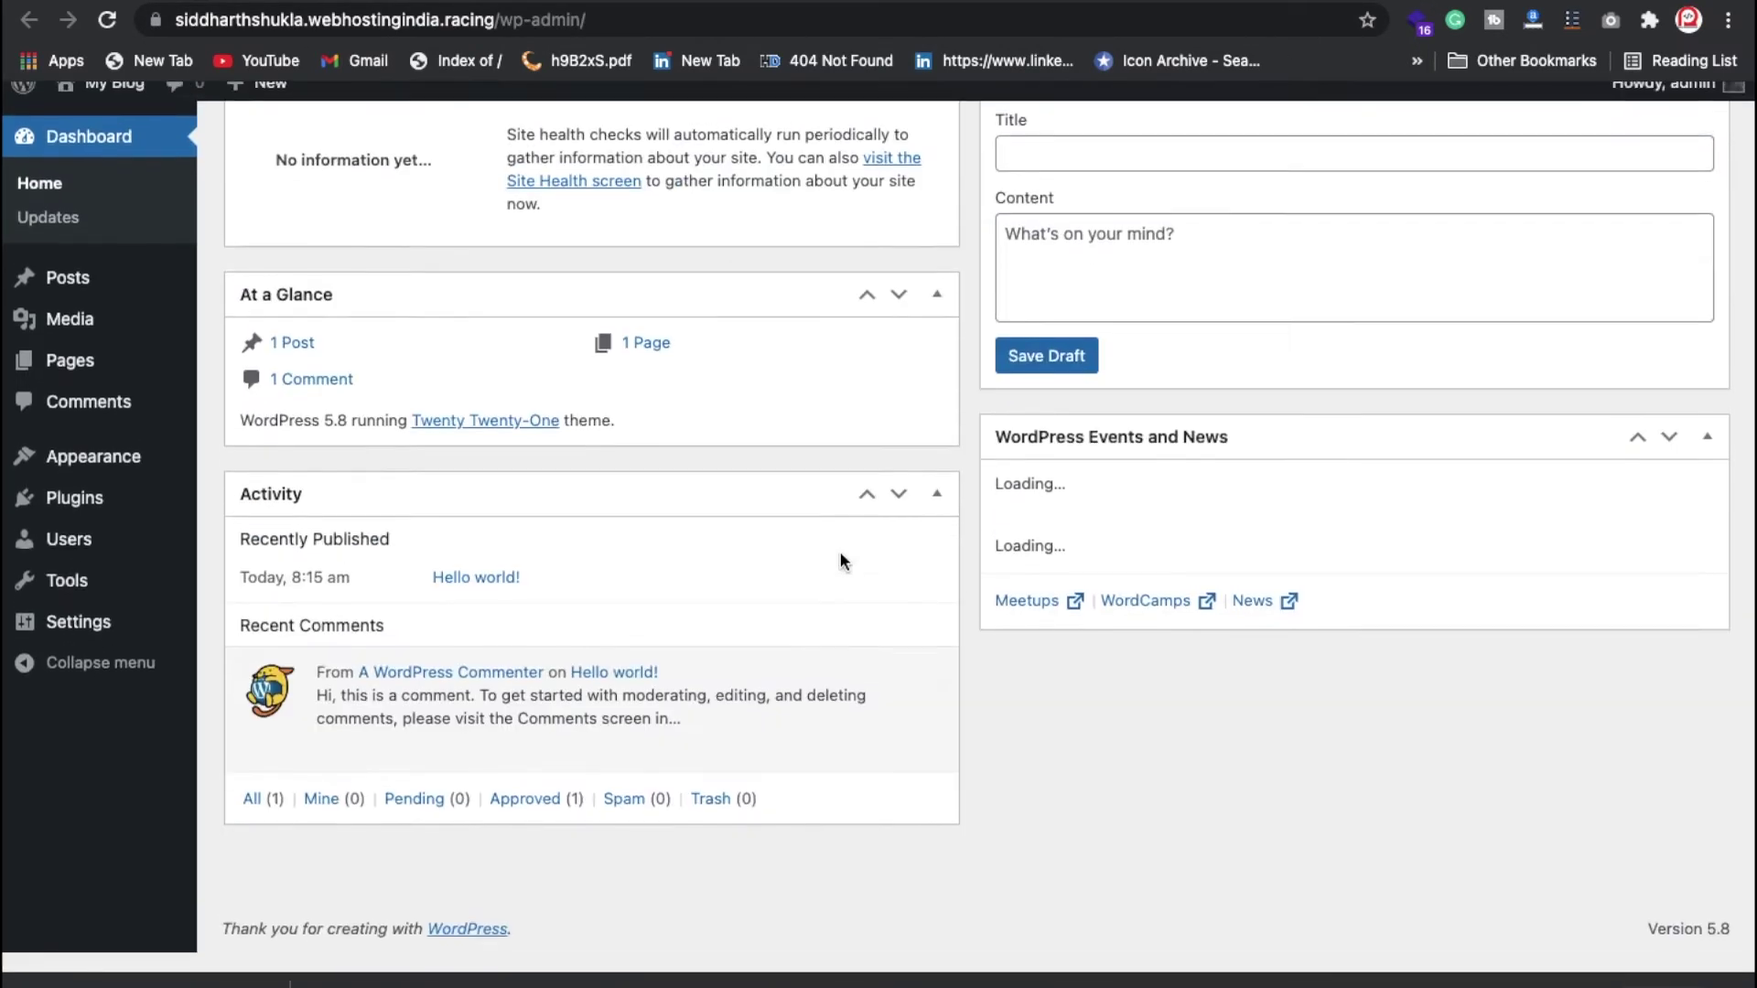
{"action": "scroll", "coordinate": [840, 560], "scroll_direction": "up", "scroll_amount": 5}
{"action": "left_click", "coordinate": [78, 647]}
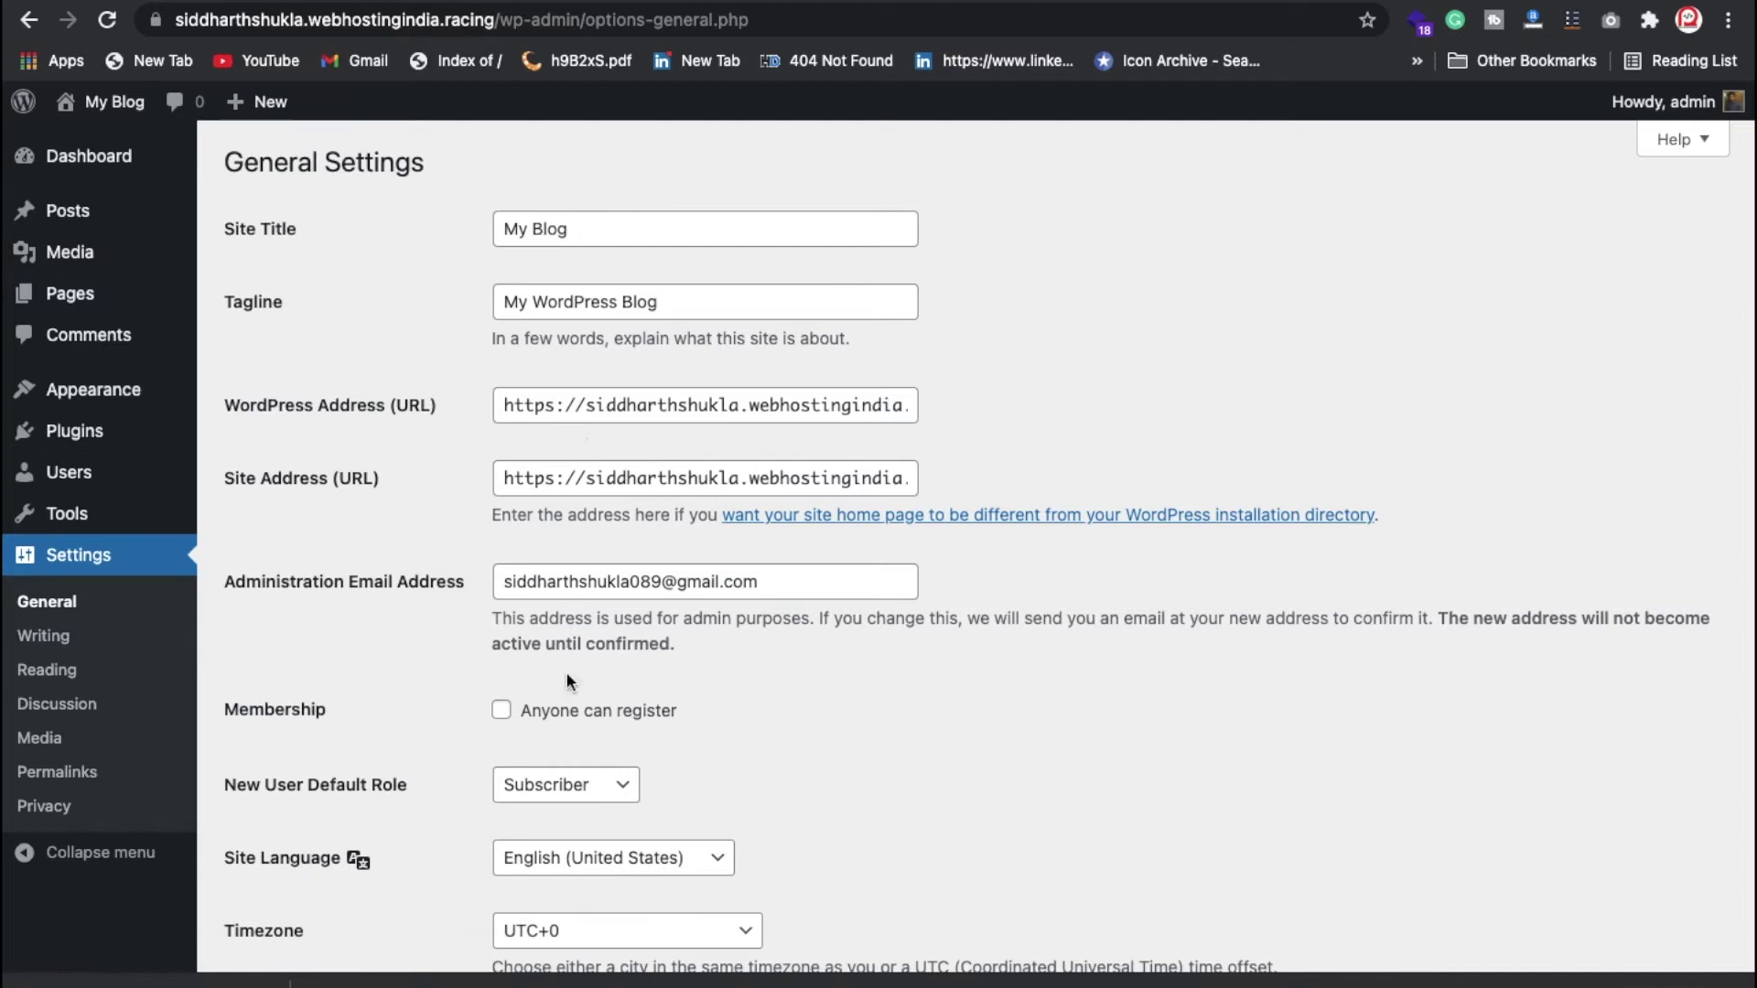
{"action": "scroll", "coordinate": [574, 598], "scroll_direction": "down", "scroll_amount": 3}
{"action": "scroll", "coordinate": [574, 599], "scroll_direction": "down", "scroll_amount": 5}
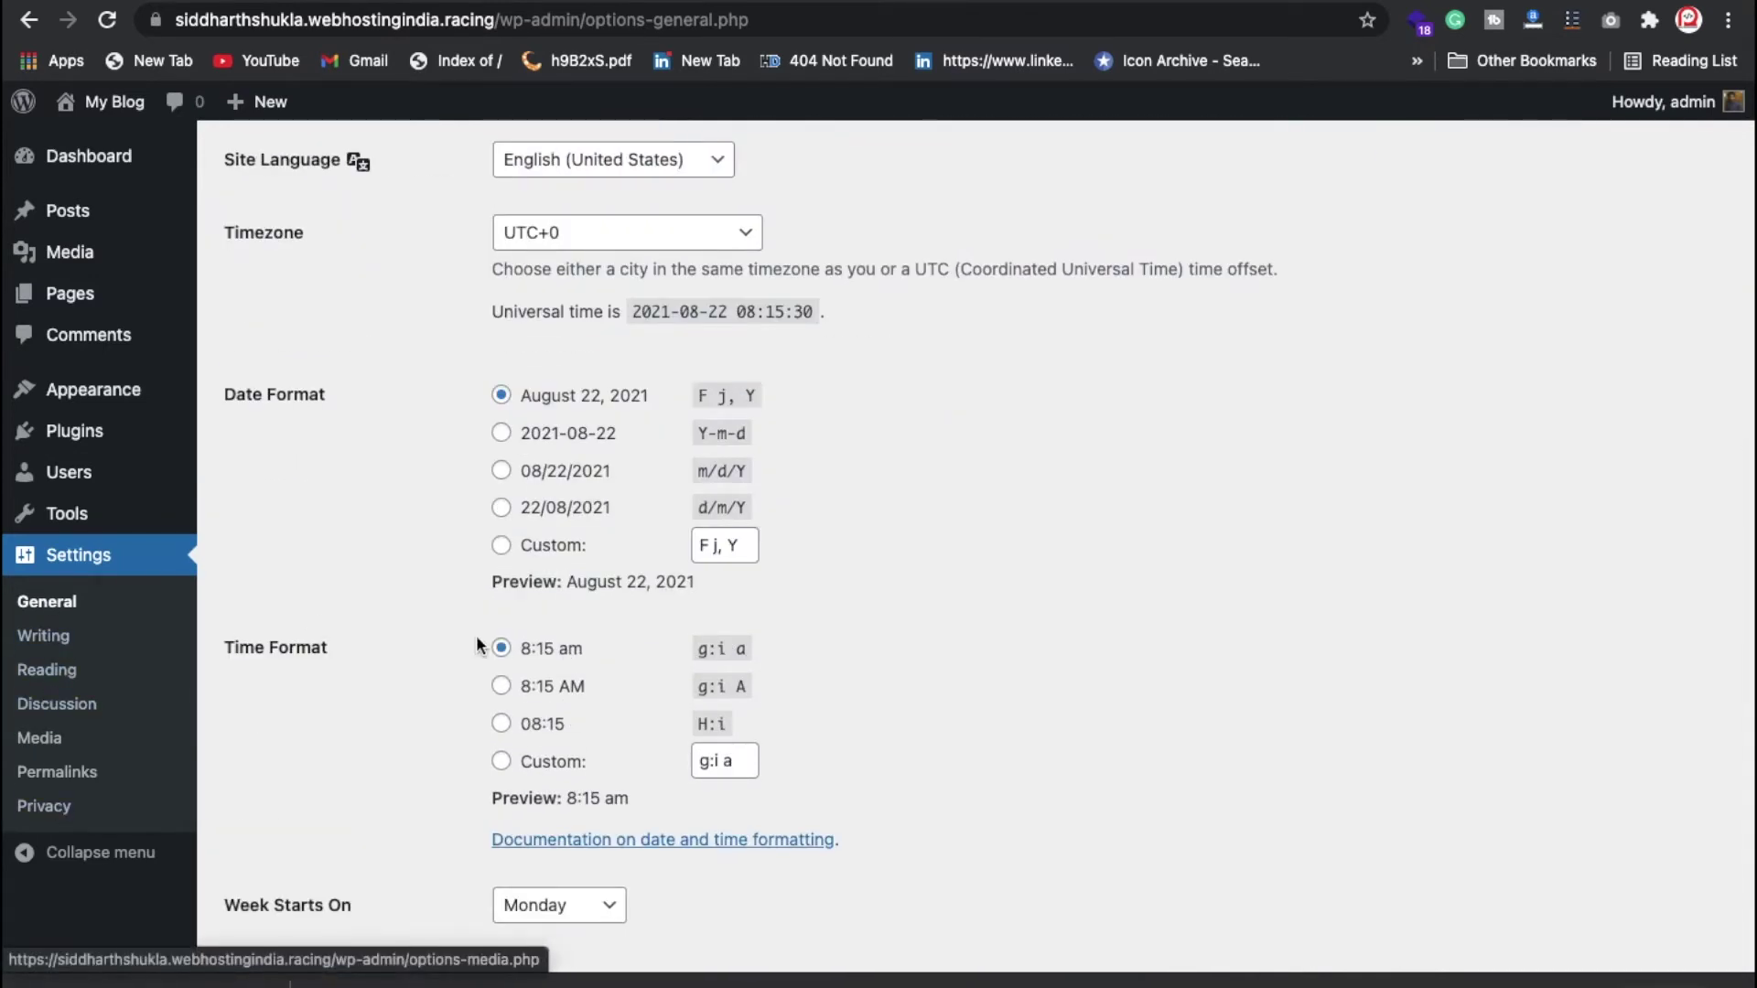
{"action": "scroll", "coordinate": [479, 647], "scroll_direction": "down", "scroll_amount": 2}
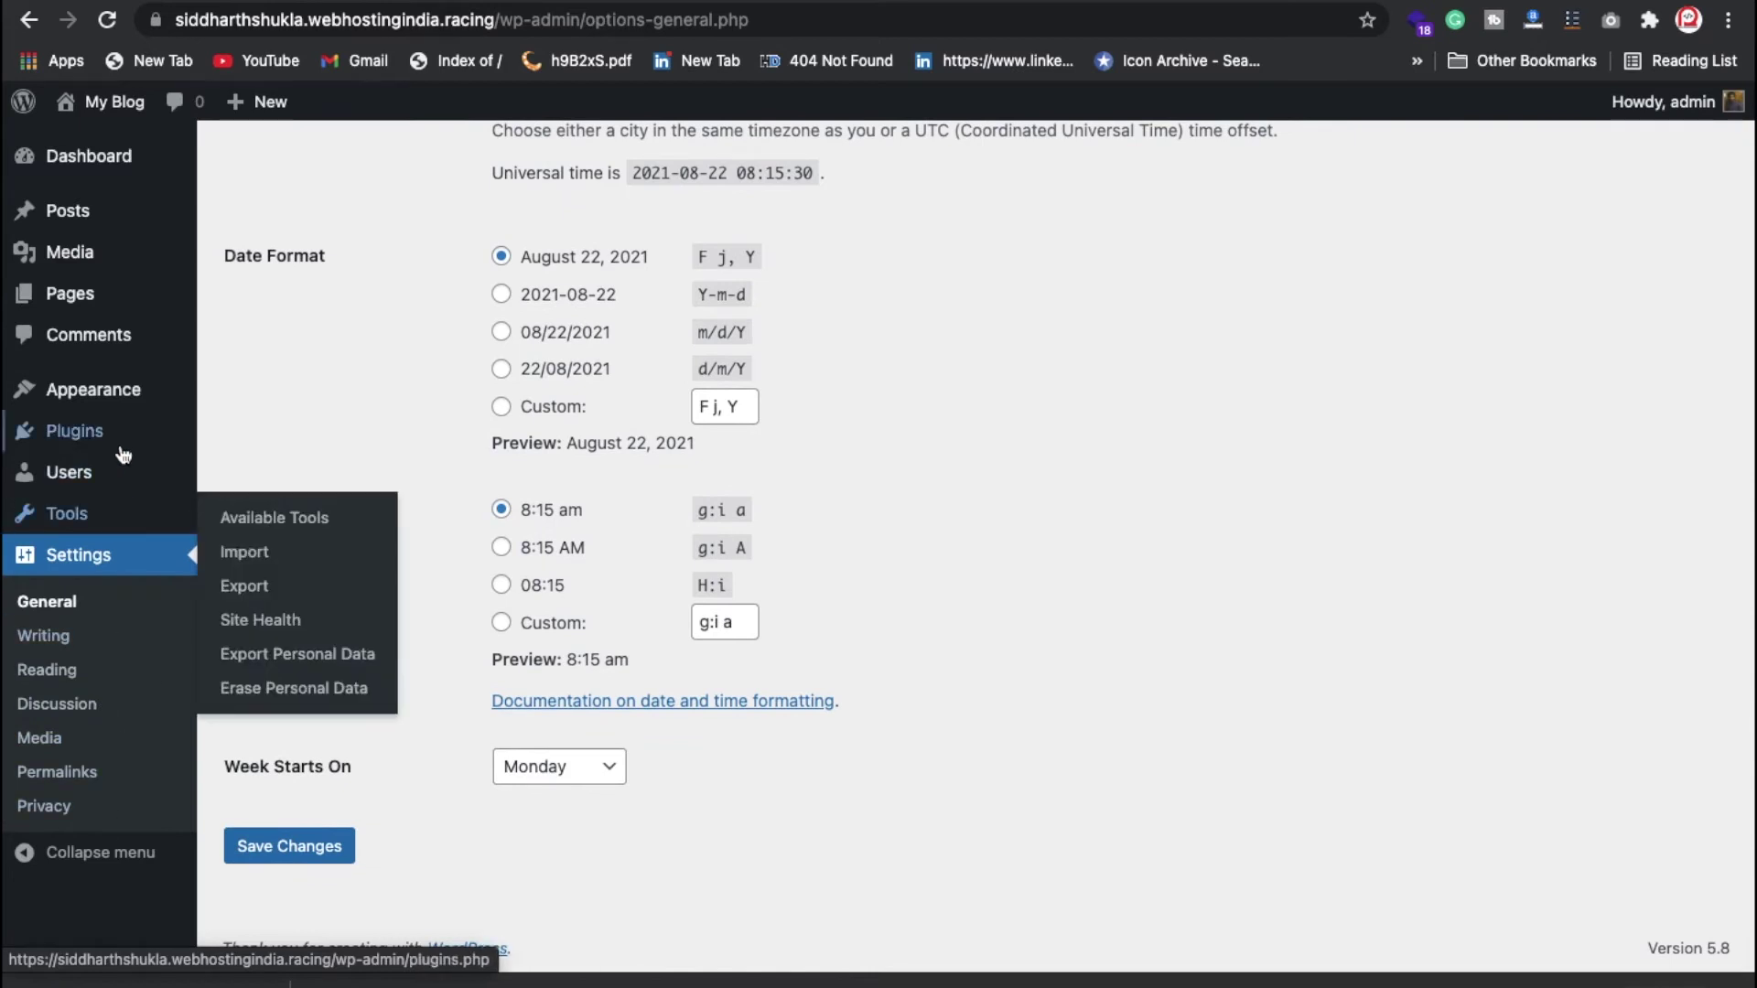
{"action": "mouse_move", "coordinate": [124, 455]}
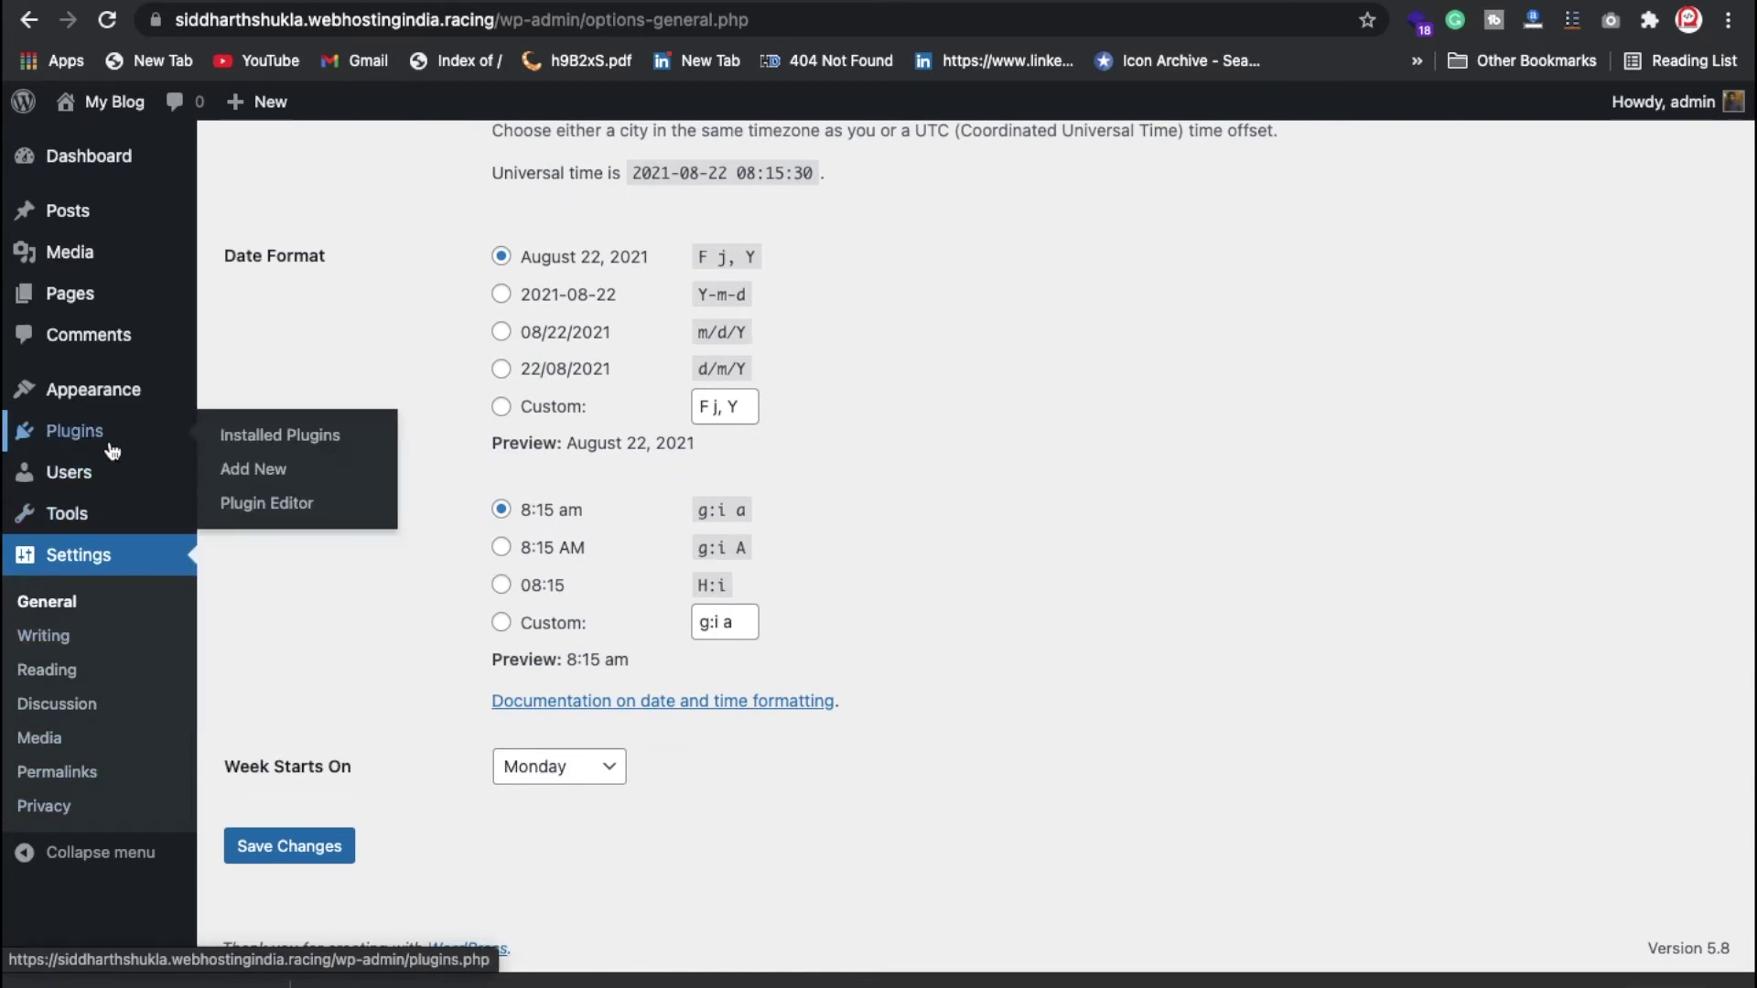
Step: Search Add Plugins for 'seo' and install the Yoast SEO plugin
{"action": "left_click", "coordinate": [236, 469]}
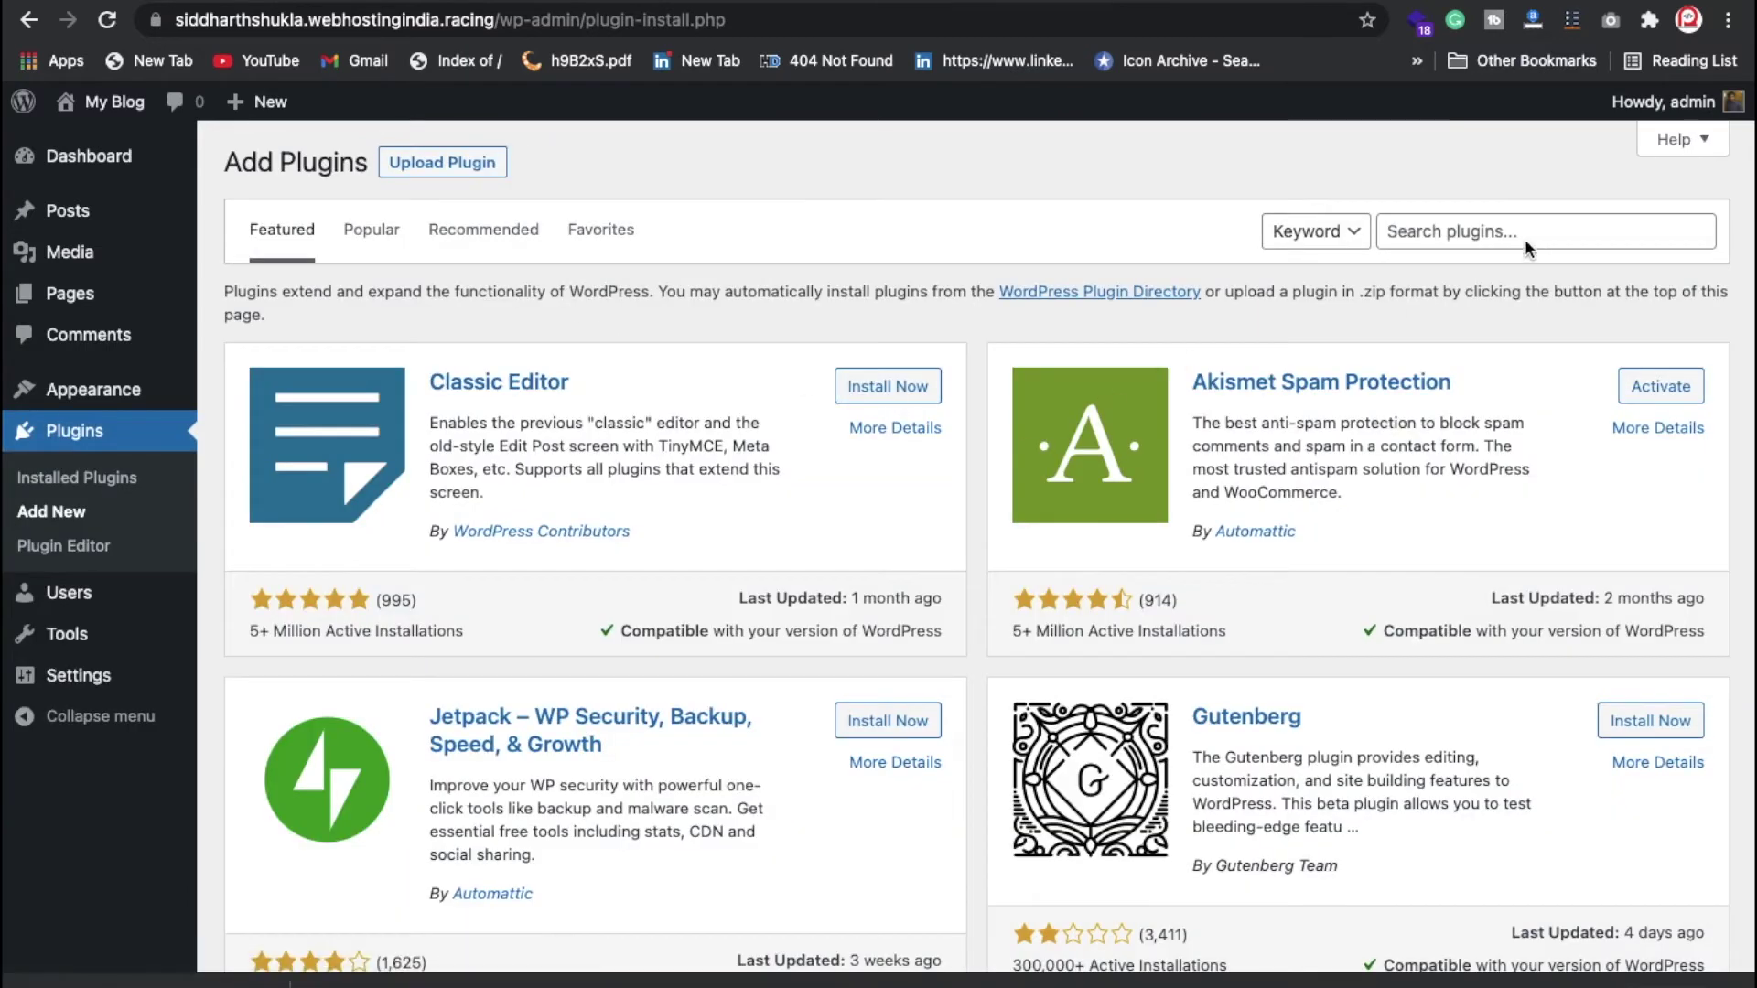
{"action": "left_click", "coordinate": [1506, 232]}
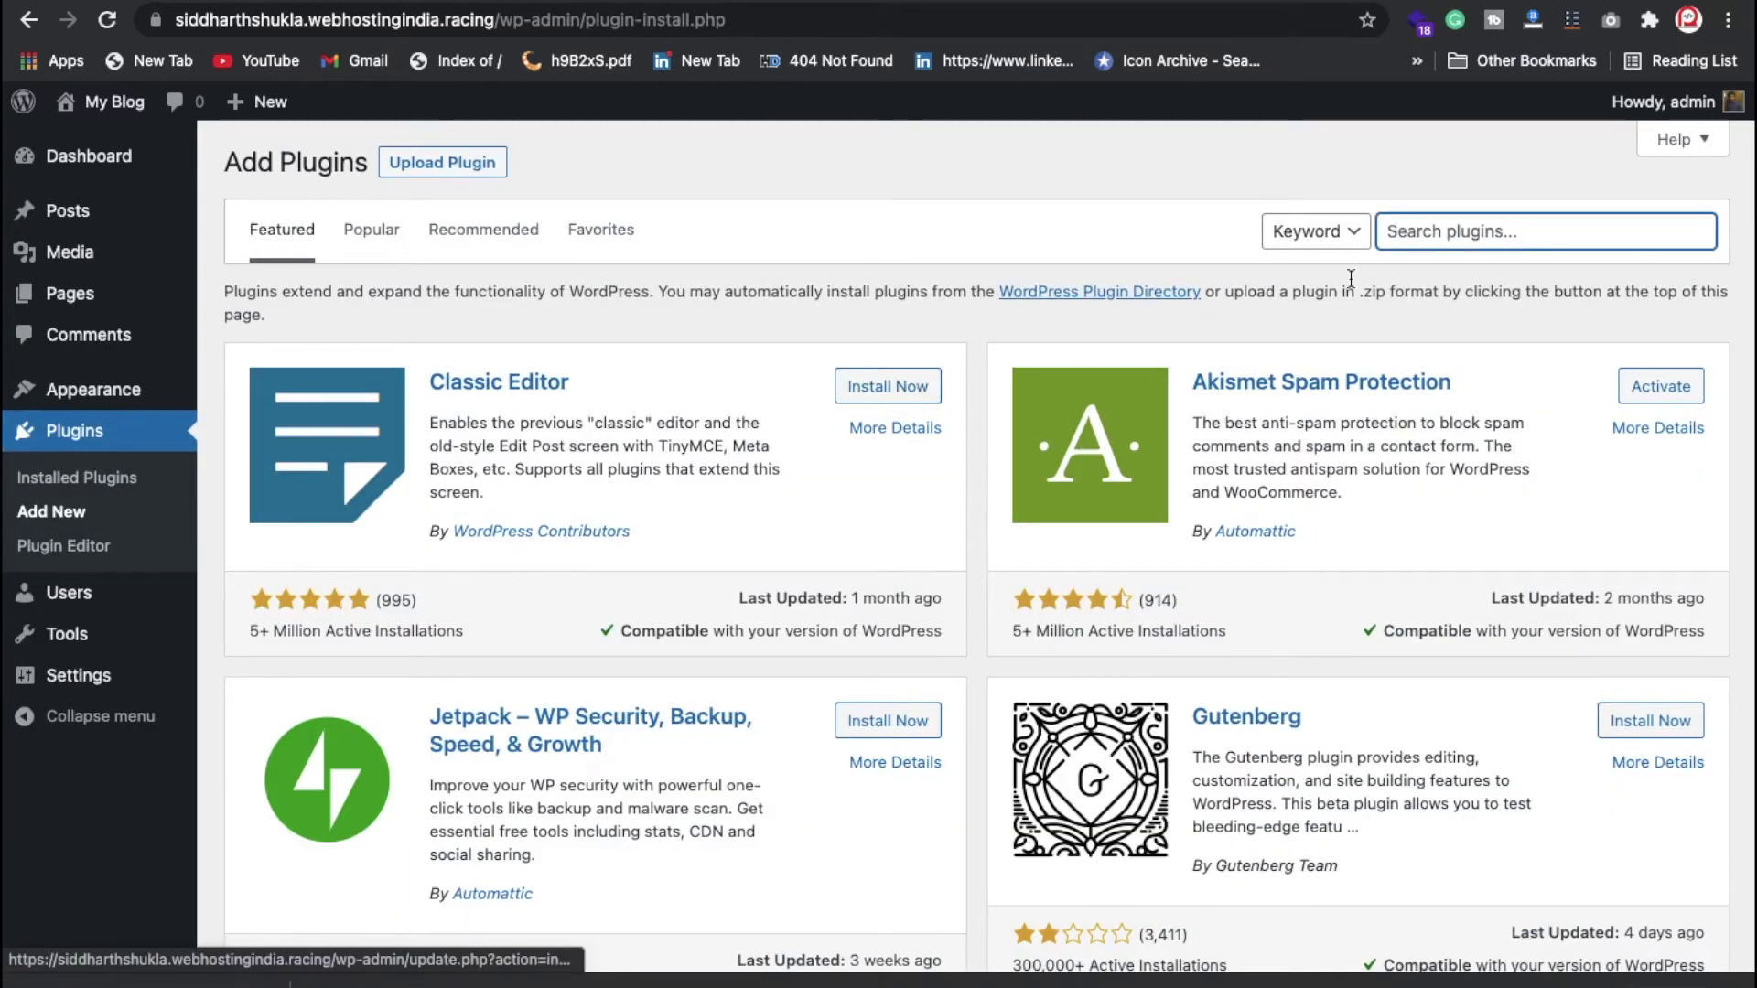
{"action": "type", "text": "seo"}
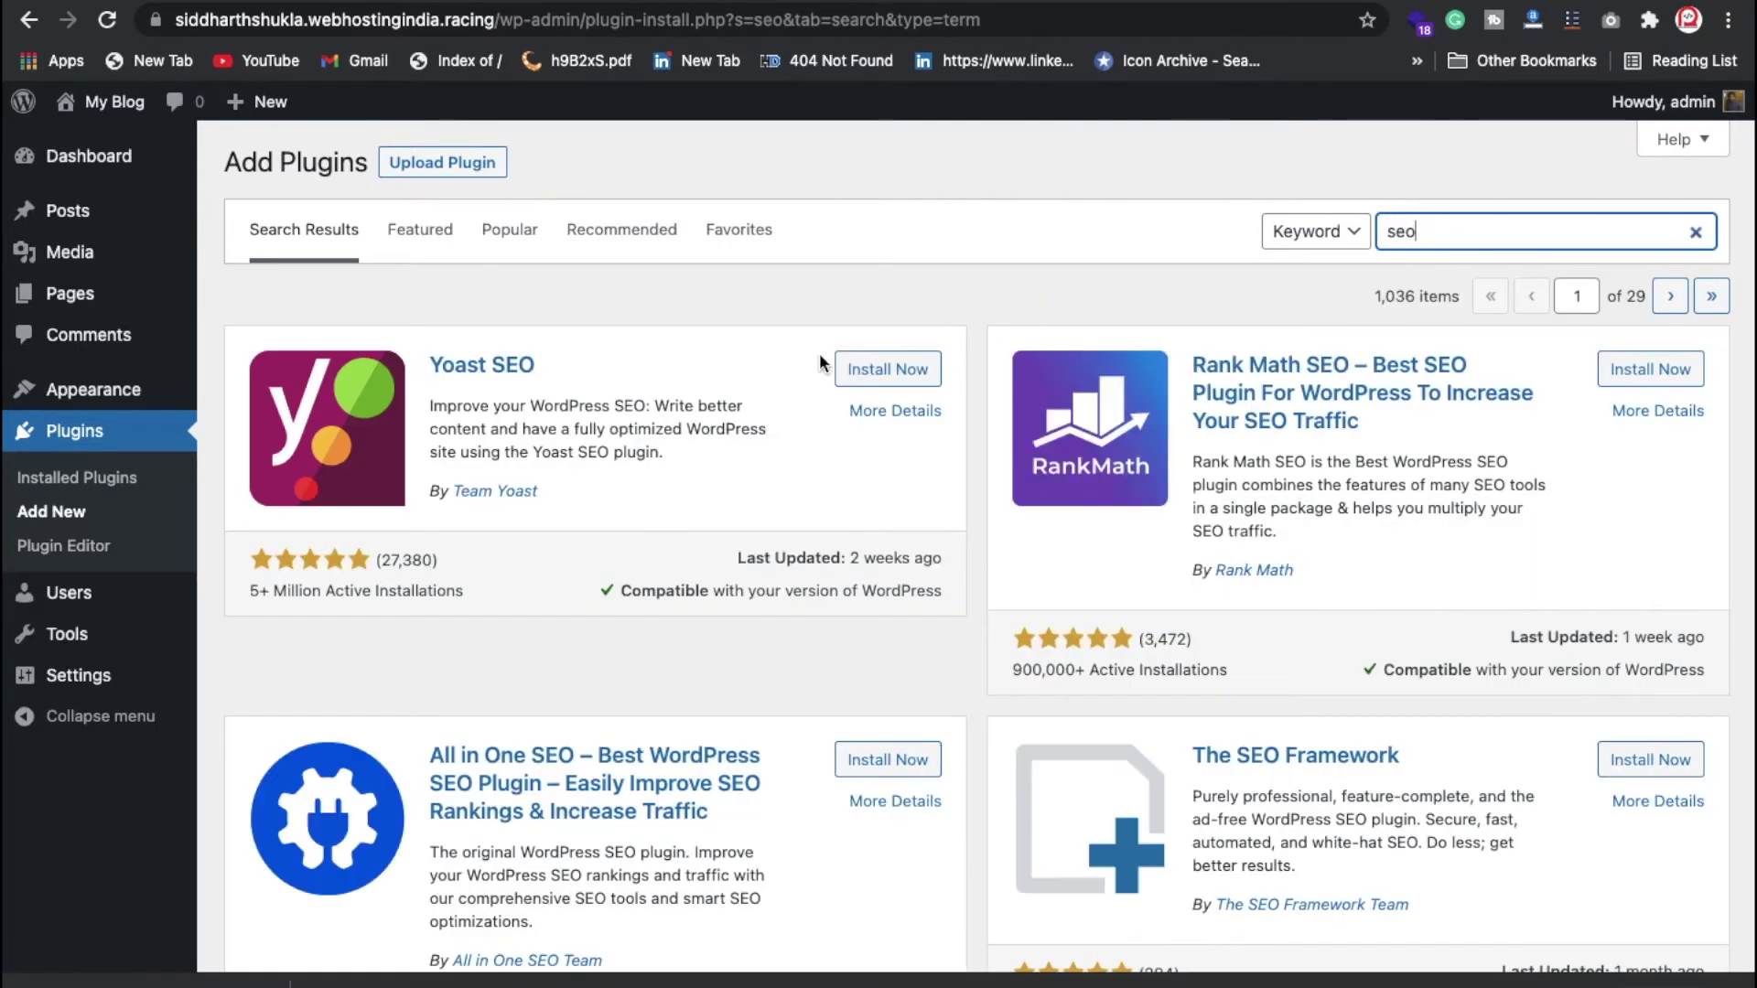
{"action": "left_click", "coordinate": [880, 375]}
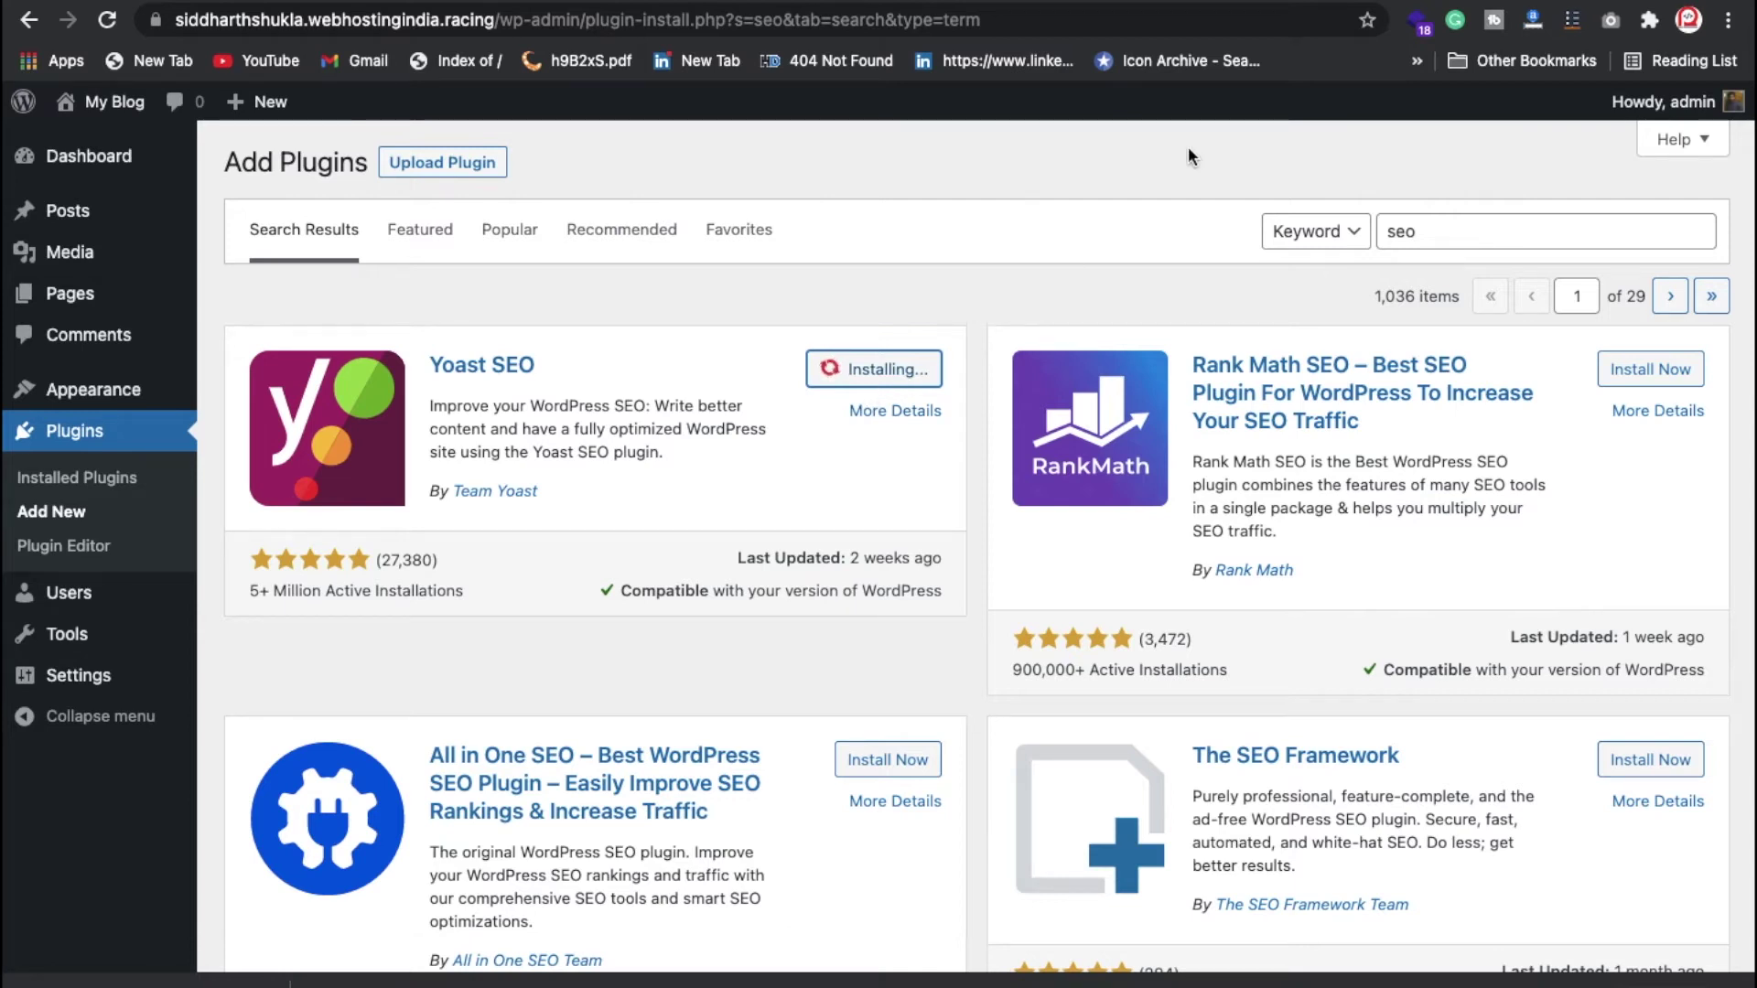
{"action": "mouse_move", "coordinate": [79, 401]}
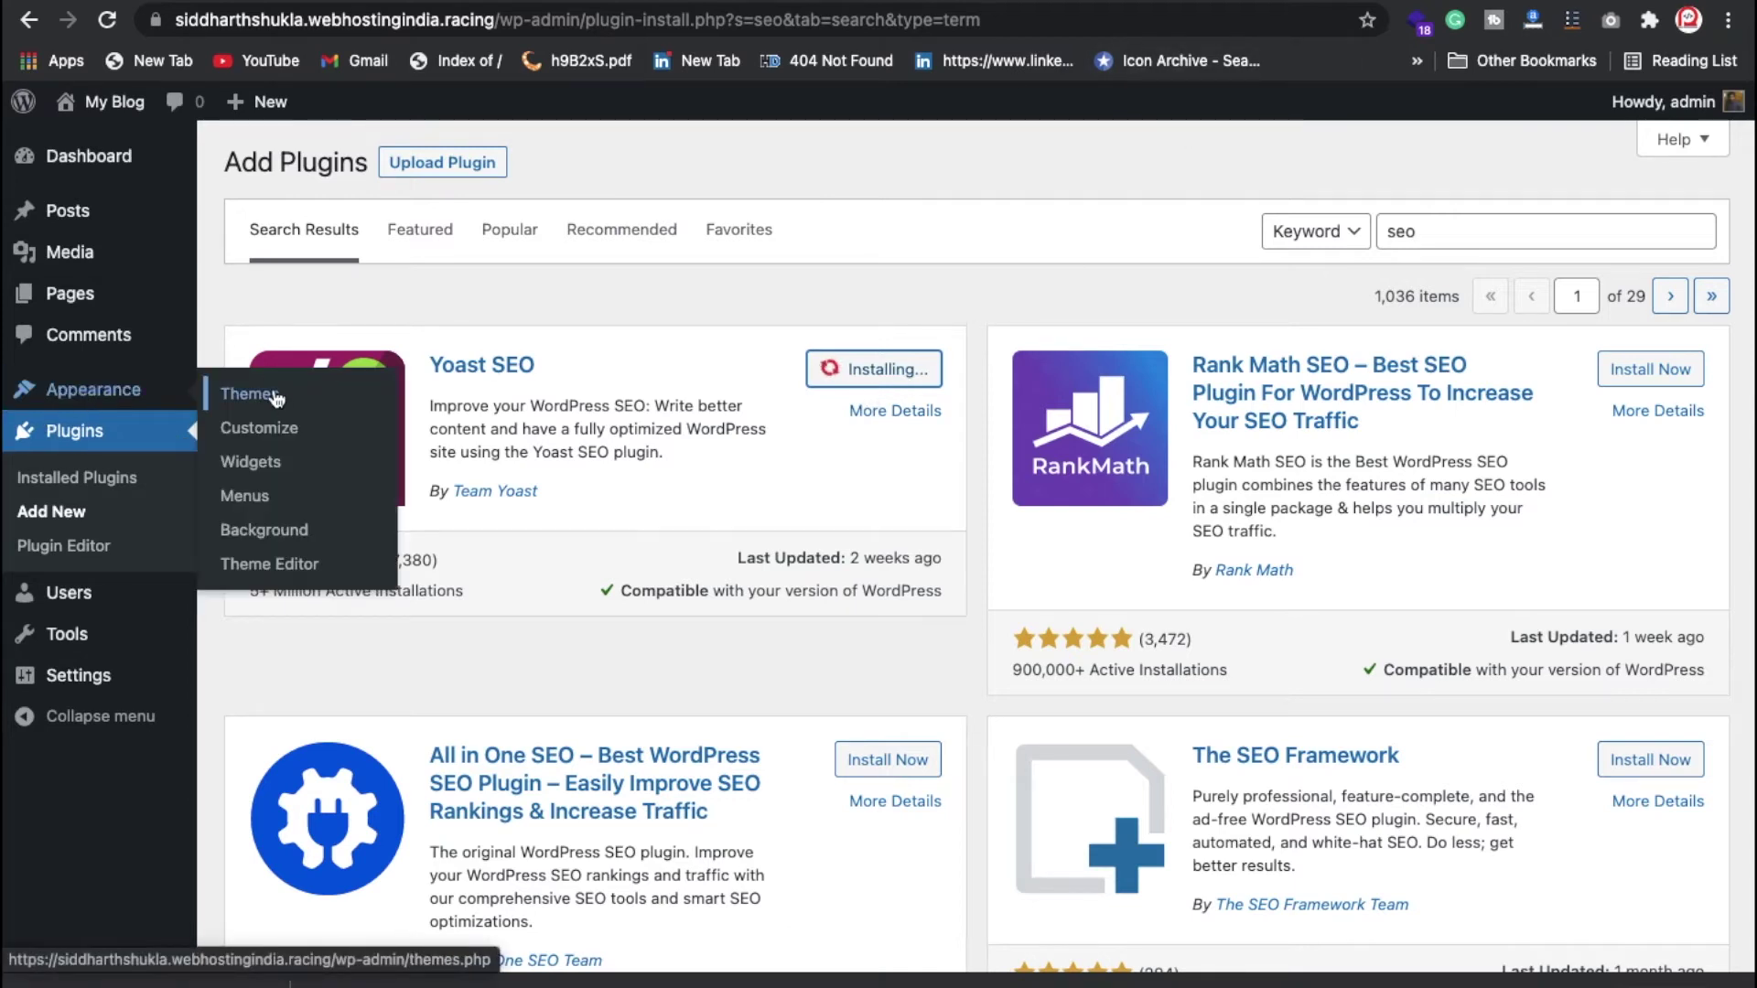
Step: Search Add New Themes for 'ast', then install and activate the Astra theme
{"action": "left_click", "coordinate": [272, 403]}
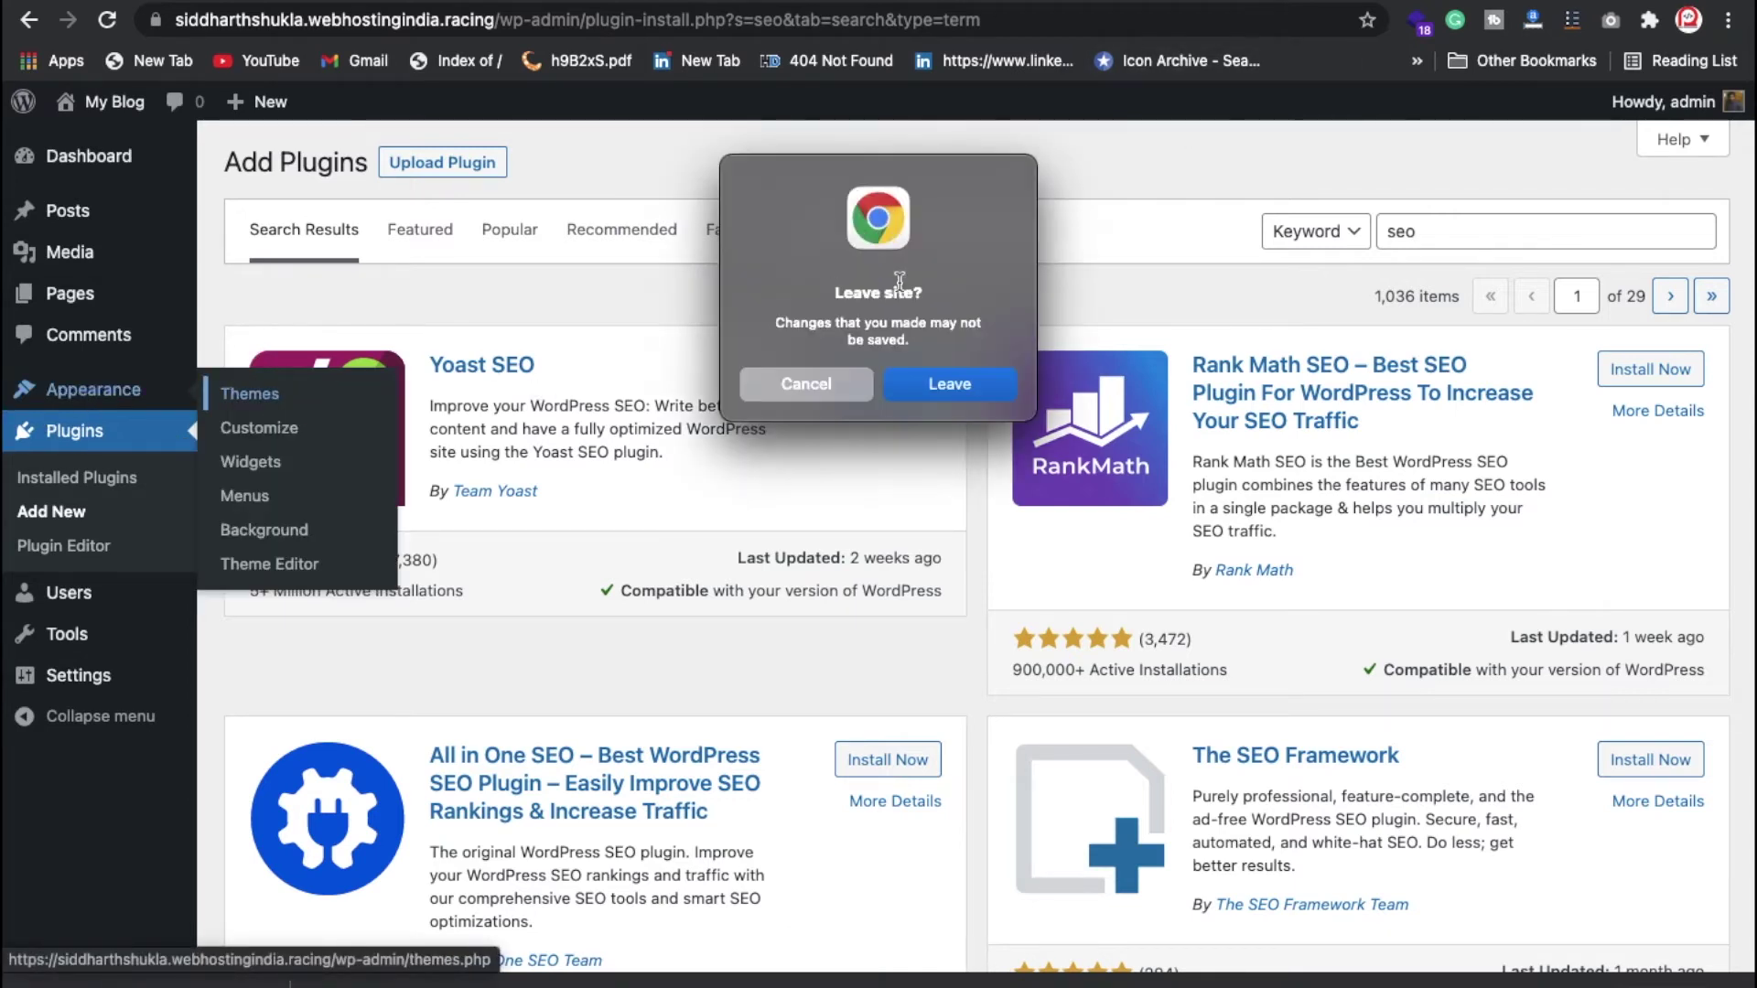
{"action": "left_click", "coordinate": [952, 380]}
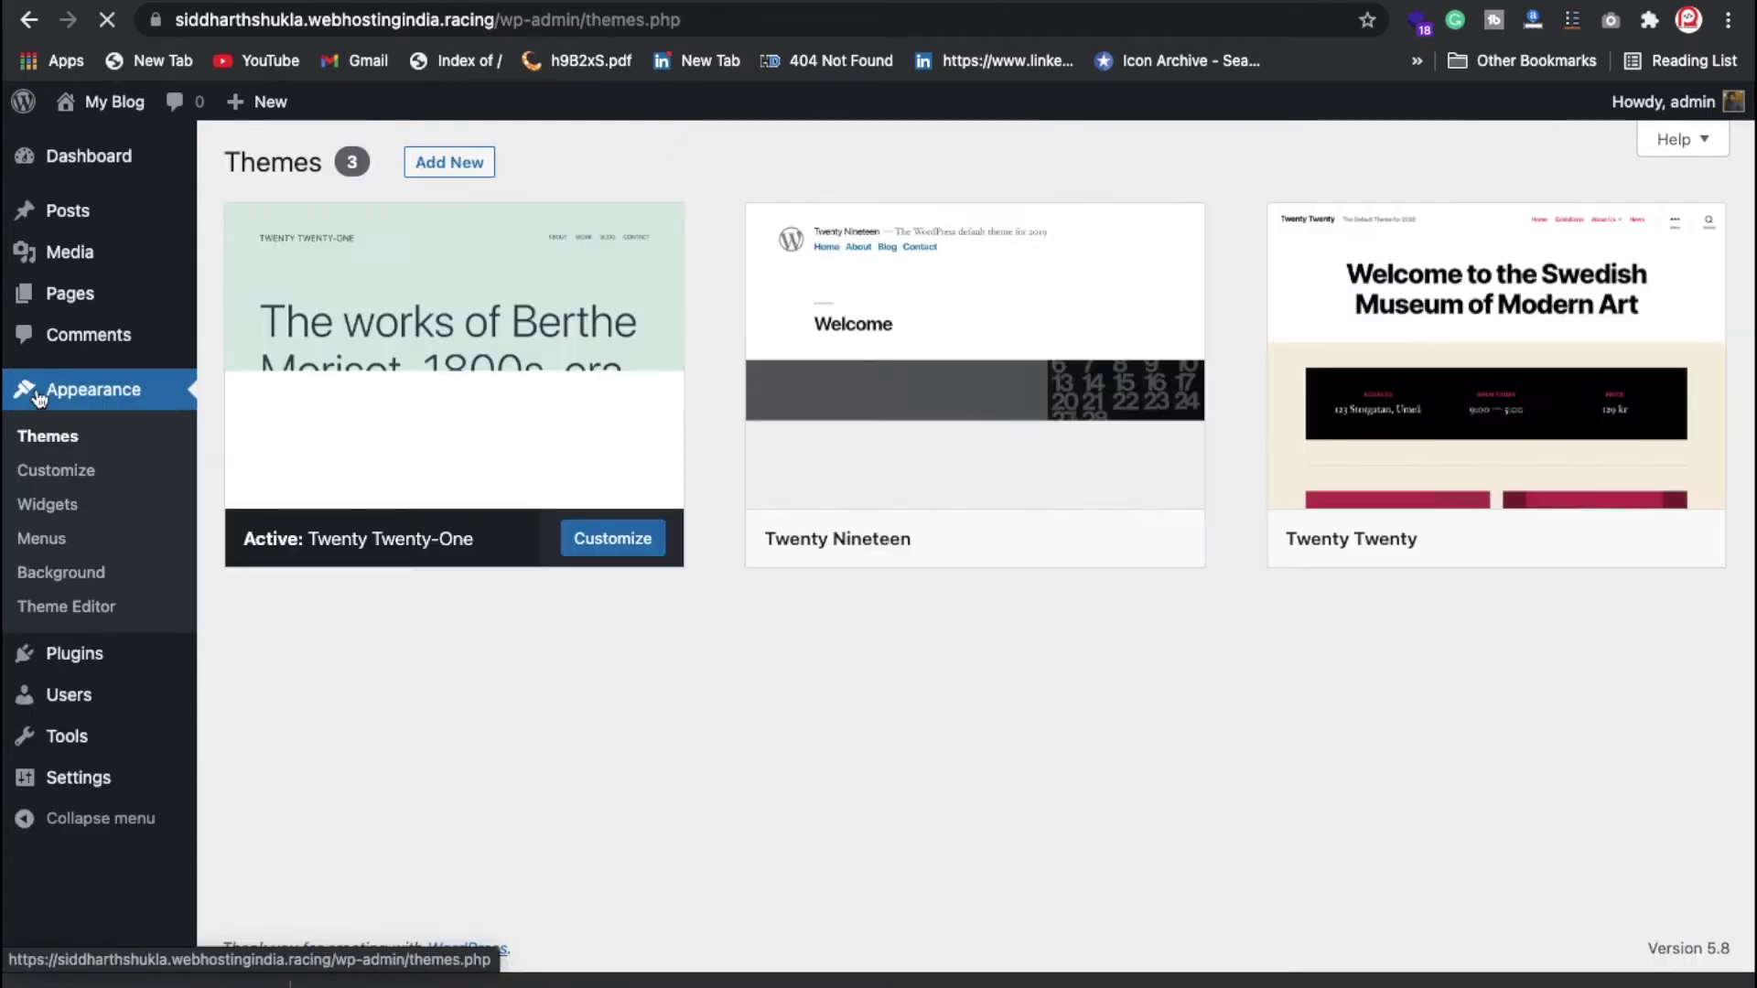
{"action": "left_click", "coordinate": [468, 166]}
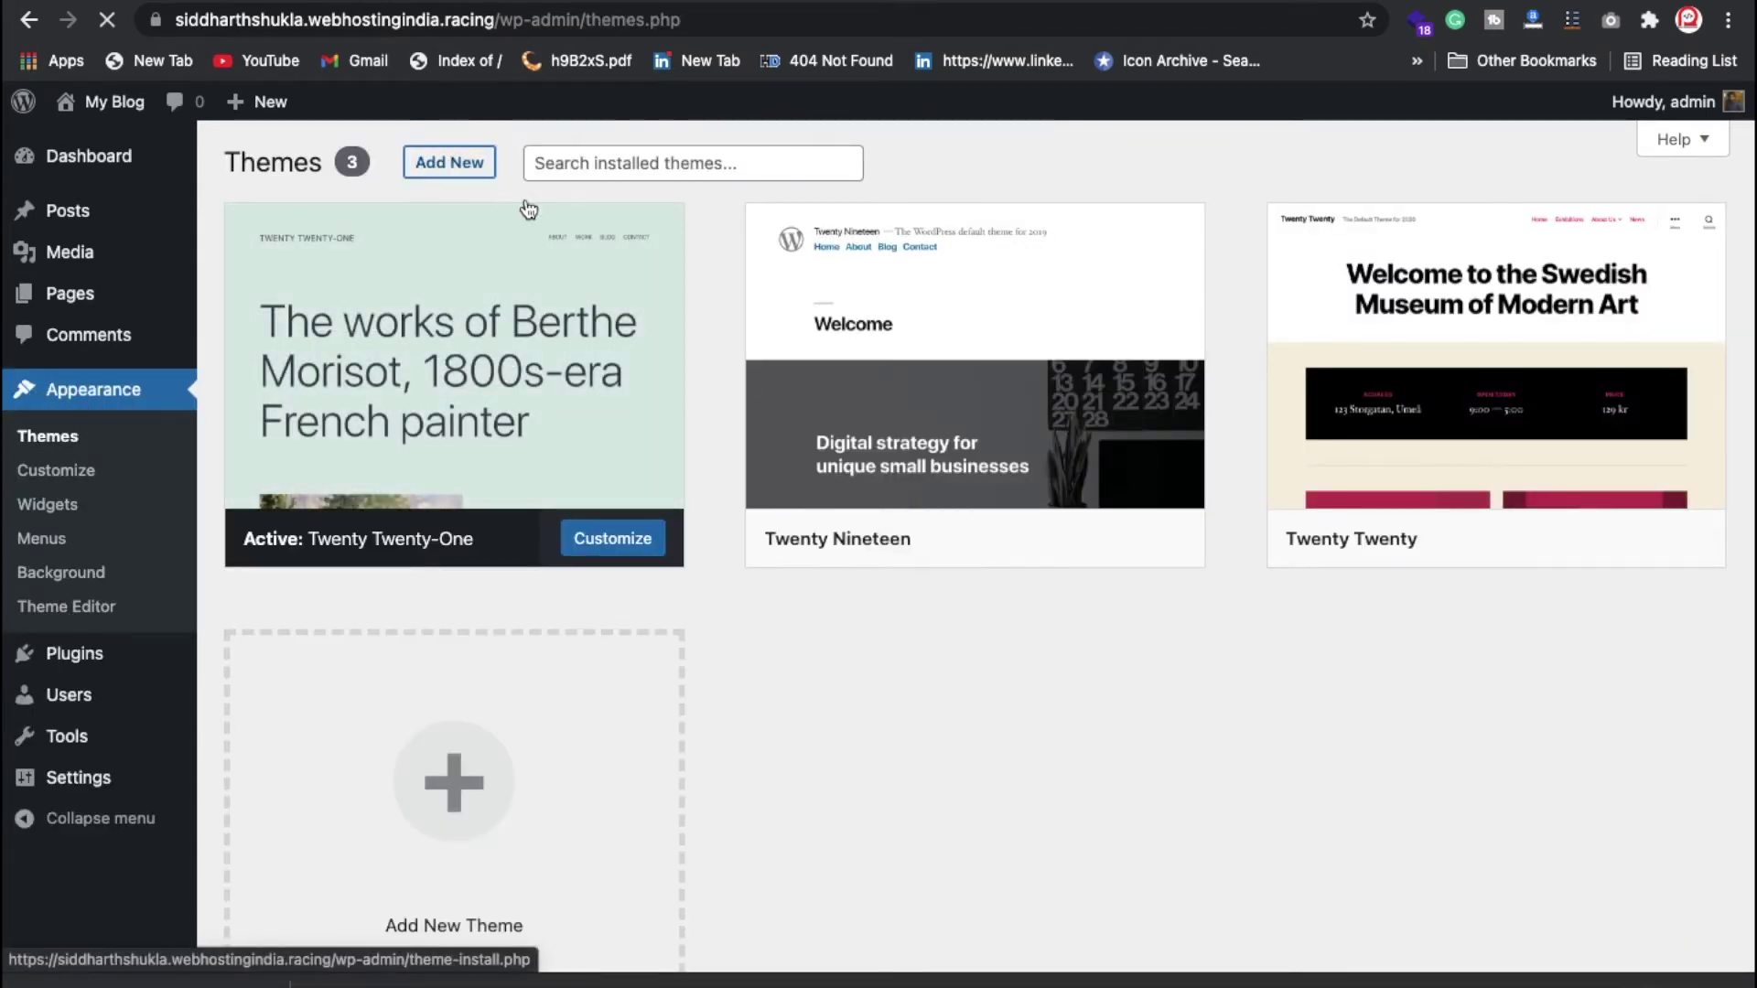
{"action": "left_click", "coordinate": [1451, 231]}
{"action": "type", "text": "astra"}
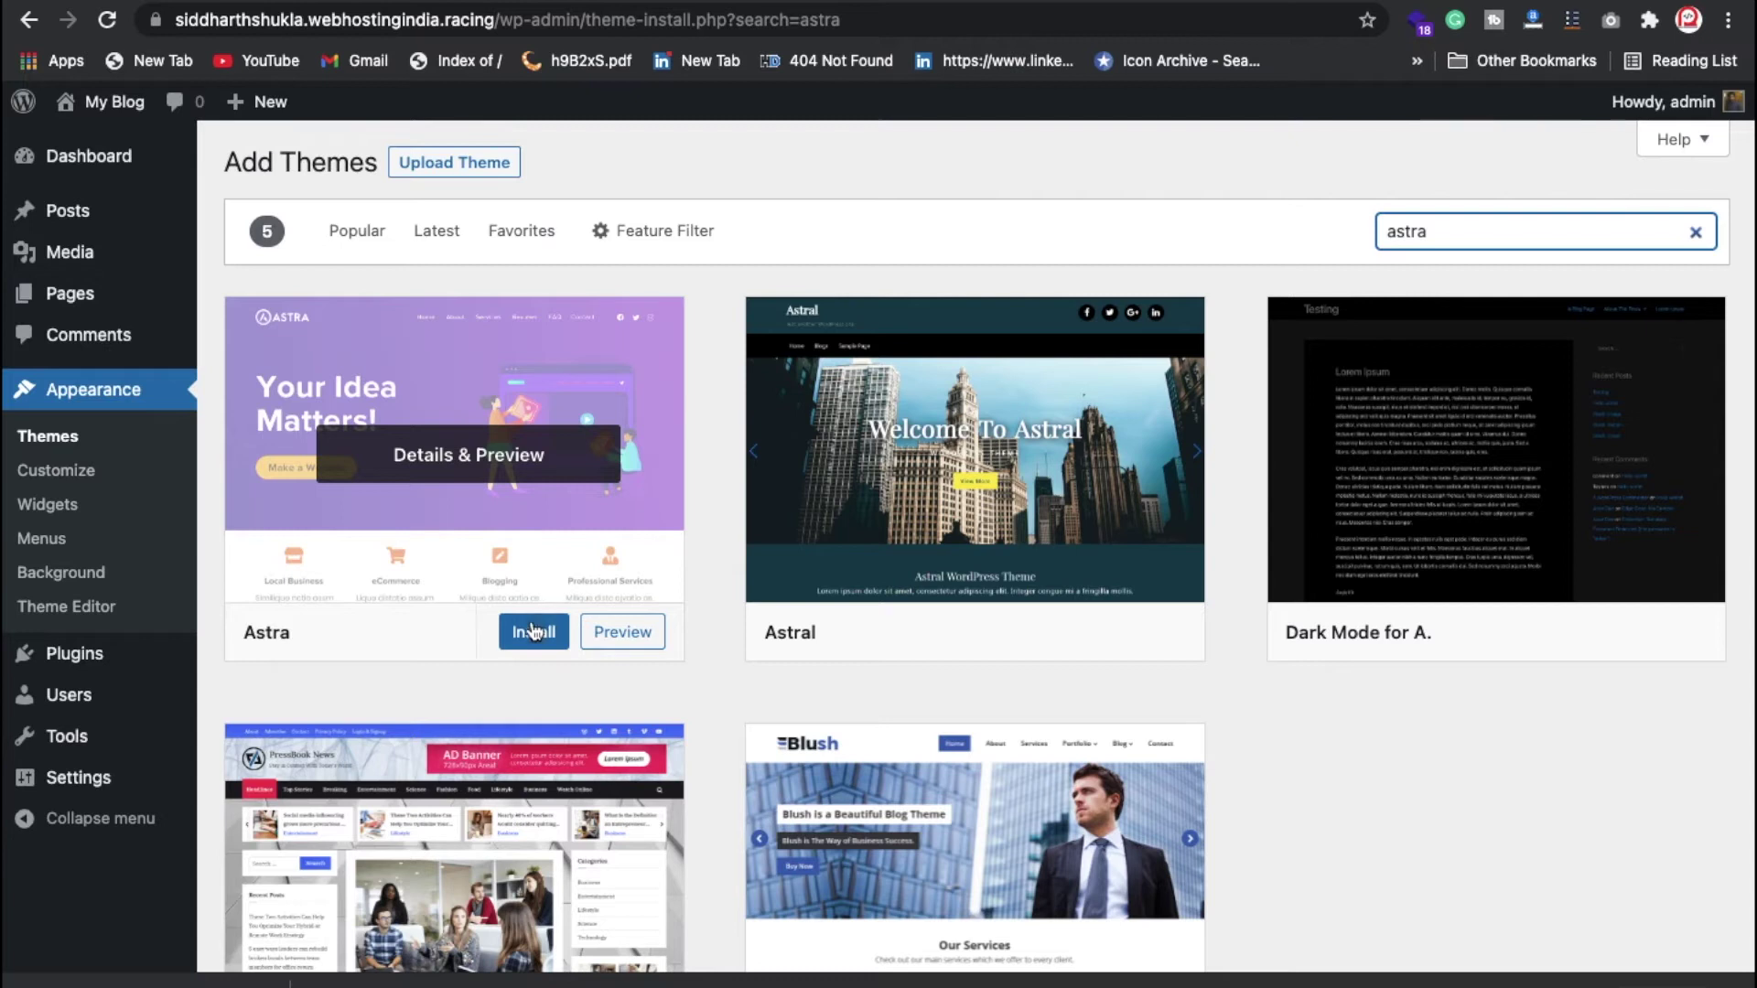
{"action": "left_click", "coordinate": [534, 631]}
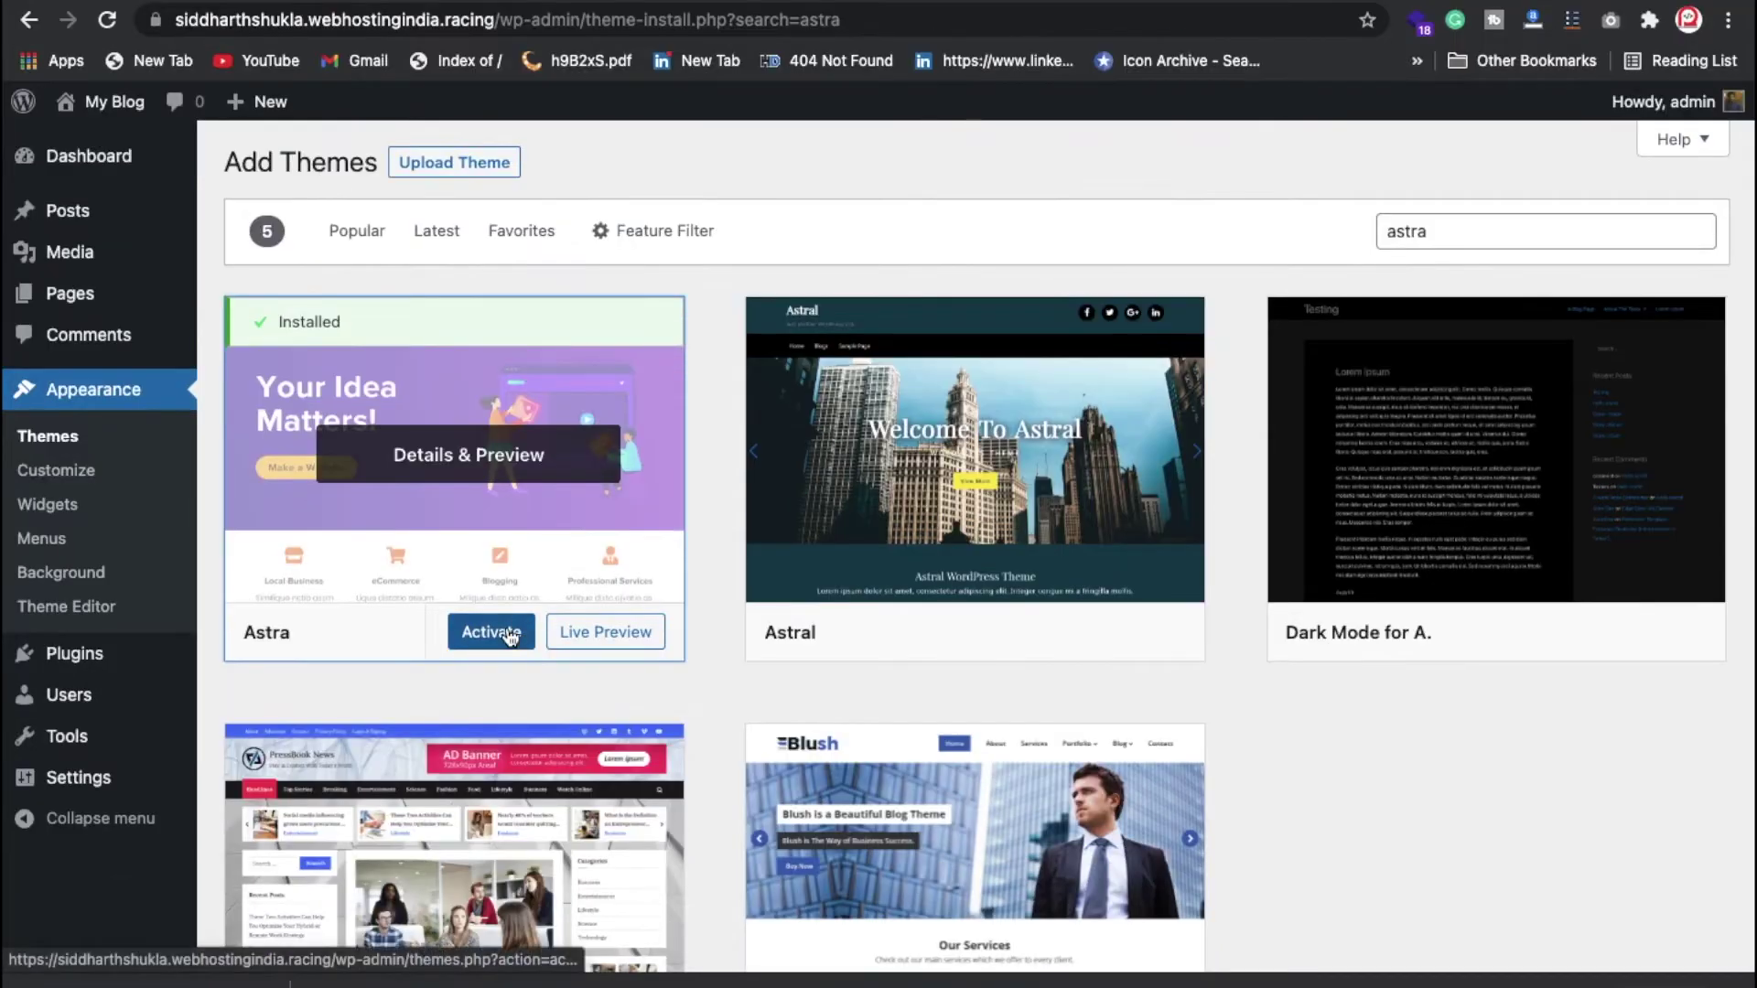
{"action": "left_click", "coordinate": [510, 698]}
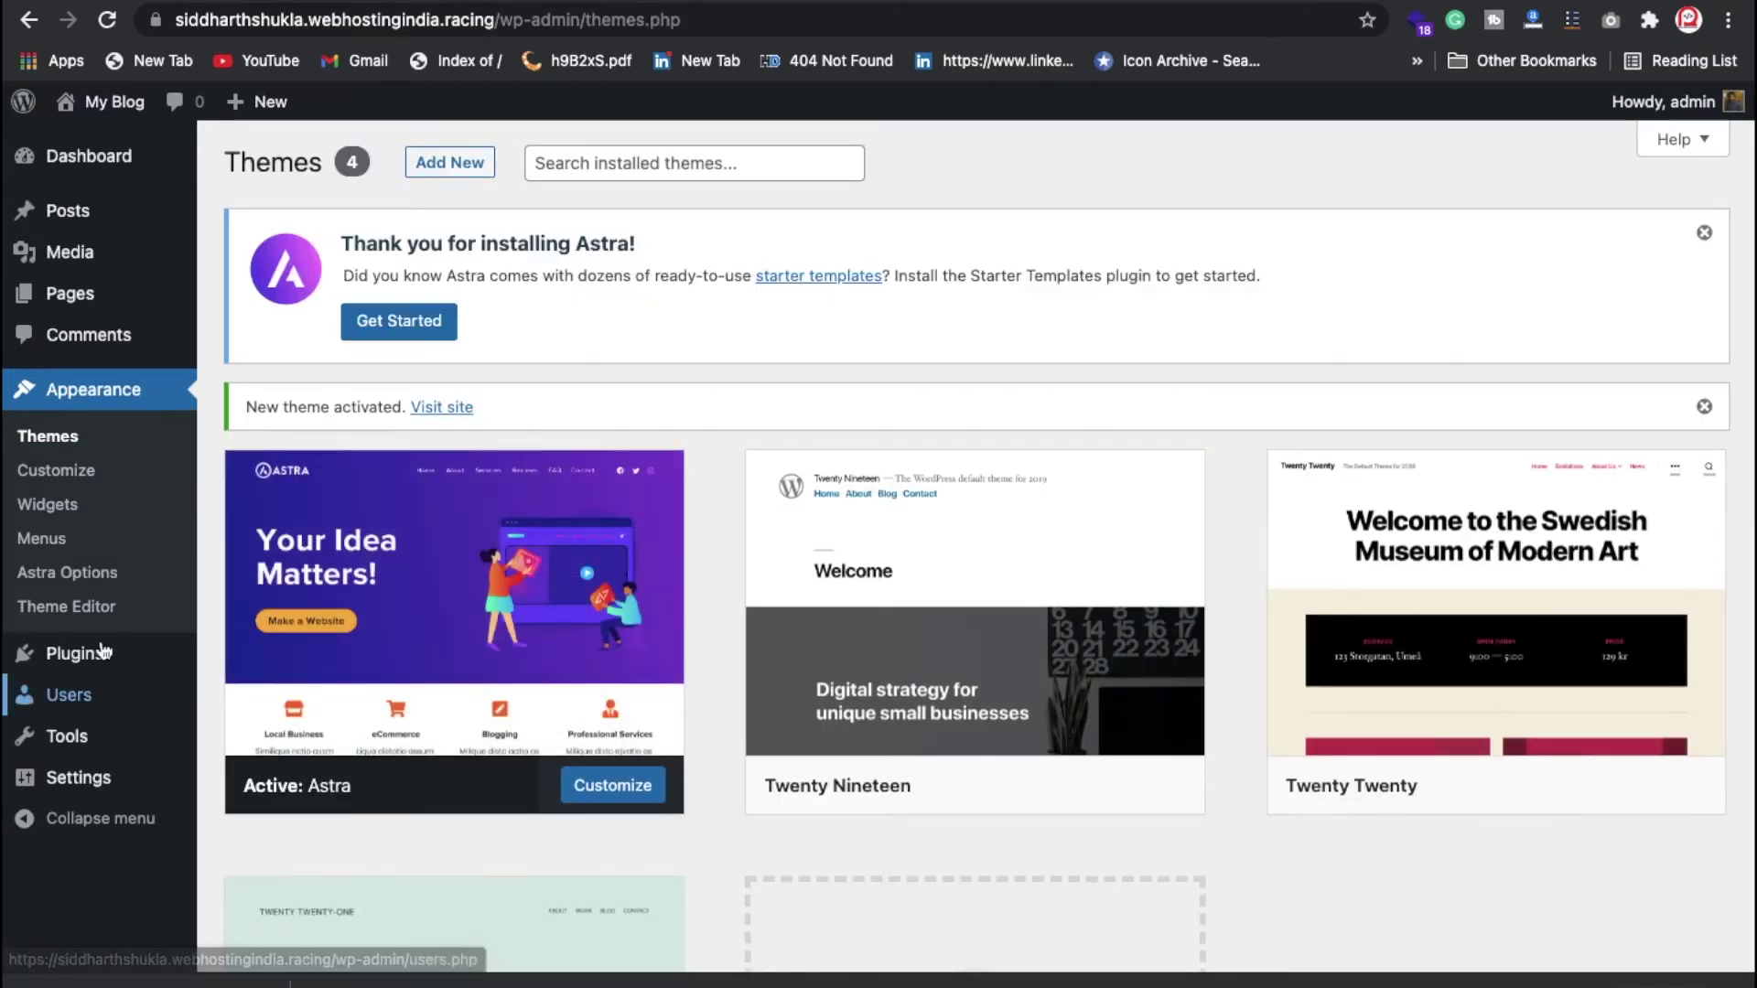
Step: Install the Starter Templates importer from Astra's options and choose Elementor as page builder
{"action": "left_click", "coordinate": [101, 584]}
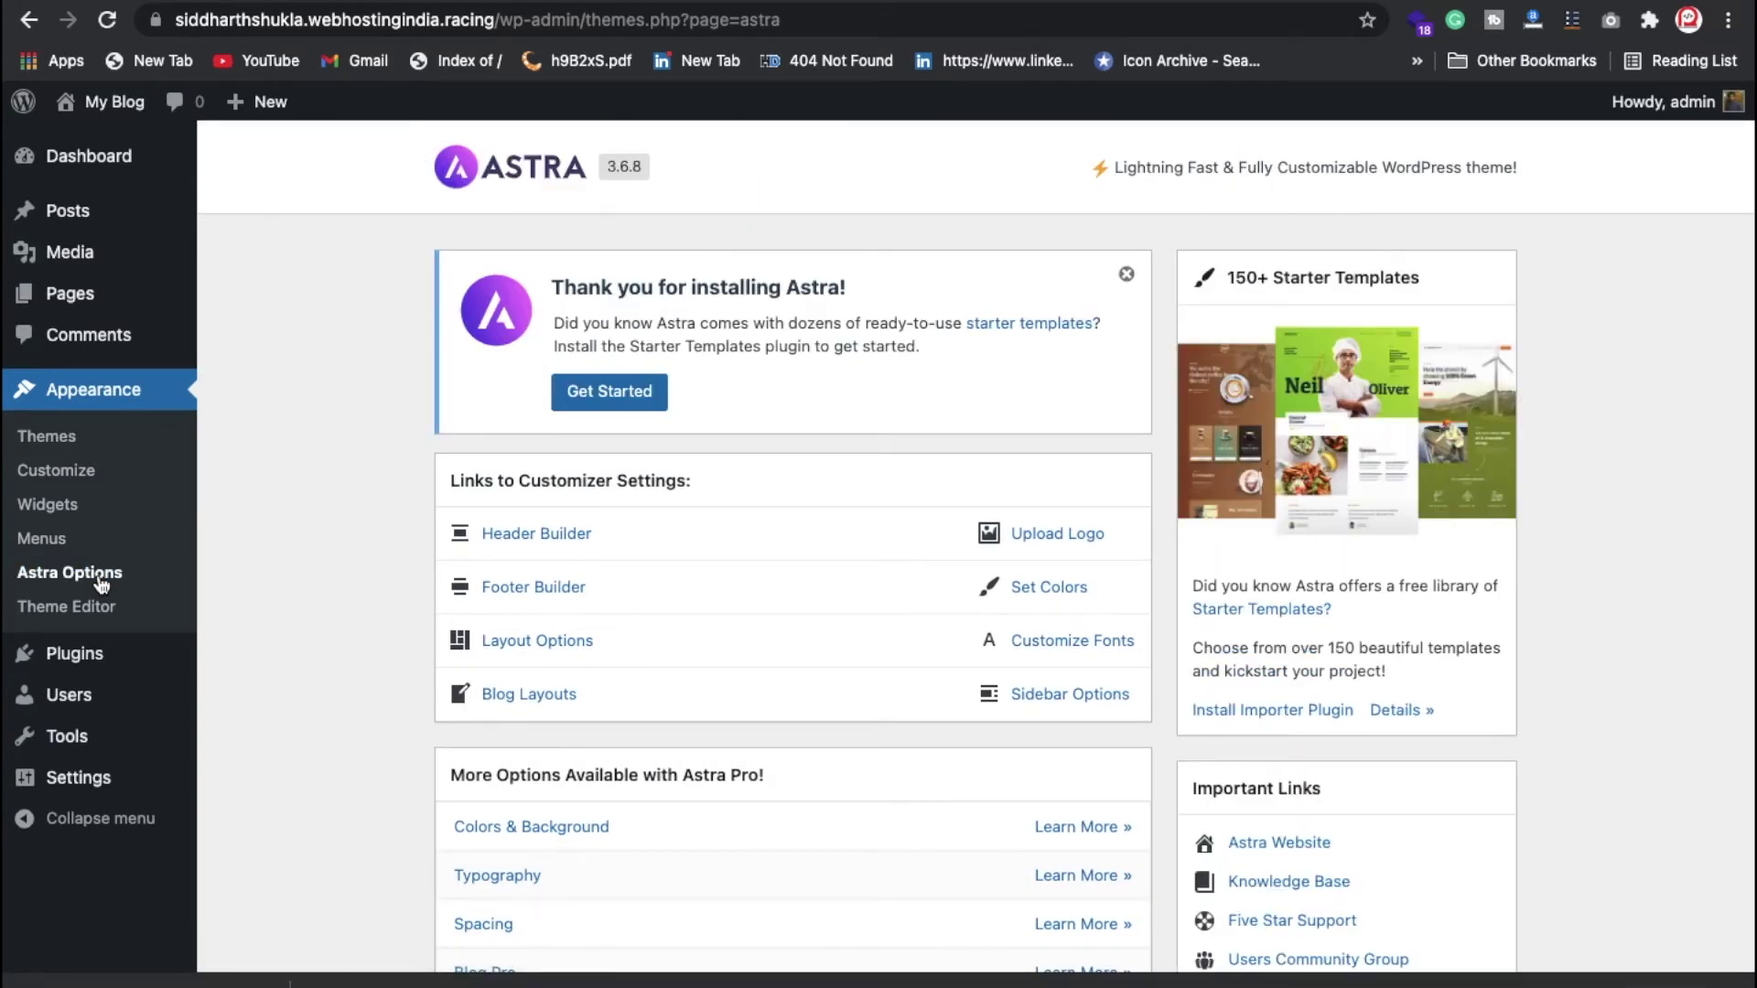
{"action": "left_click", "coordinate": [1270, 713]}
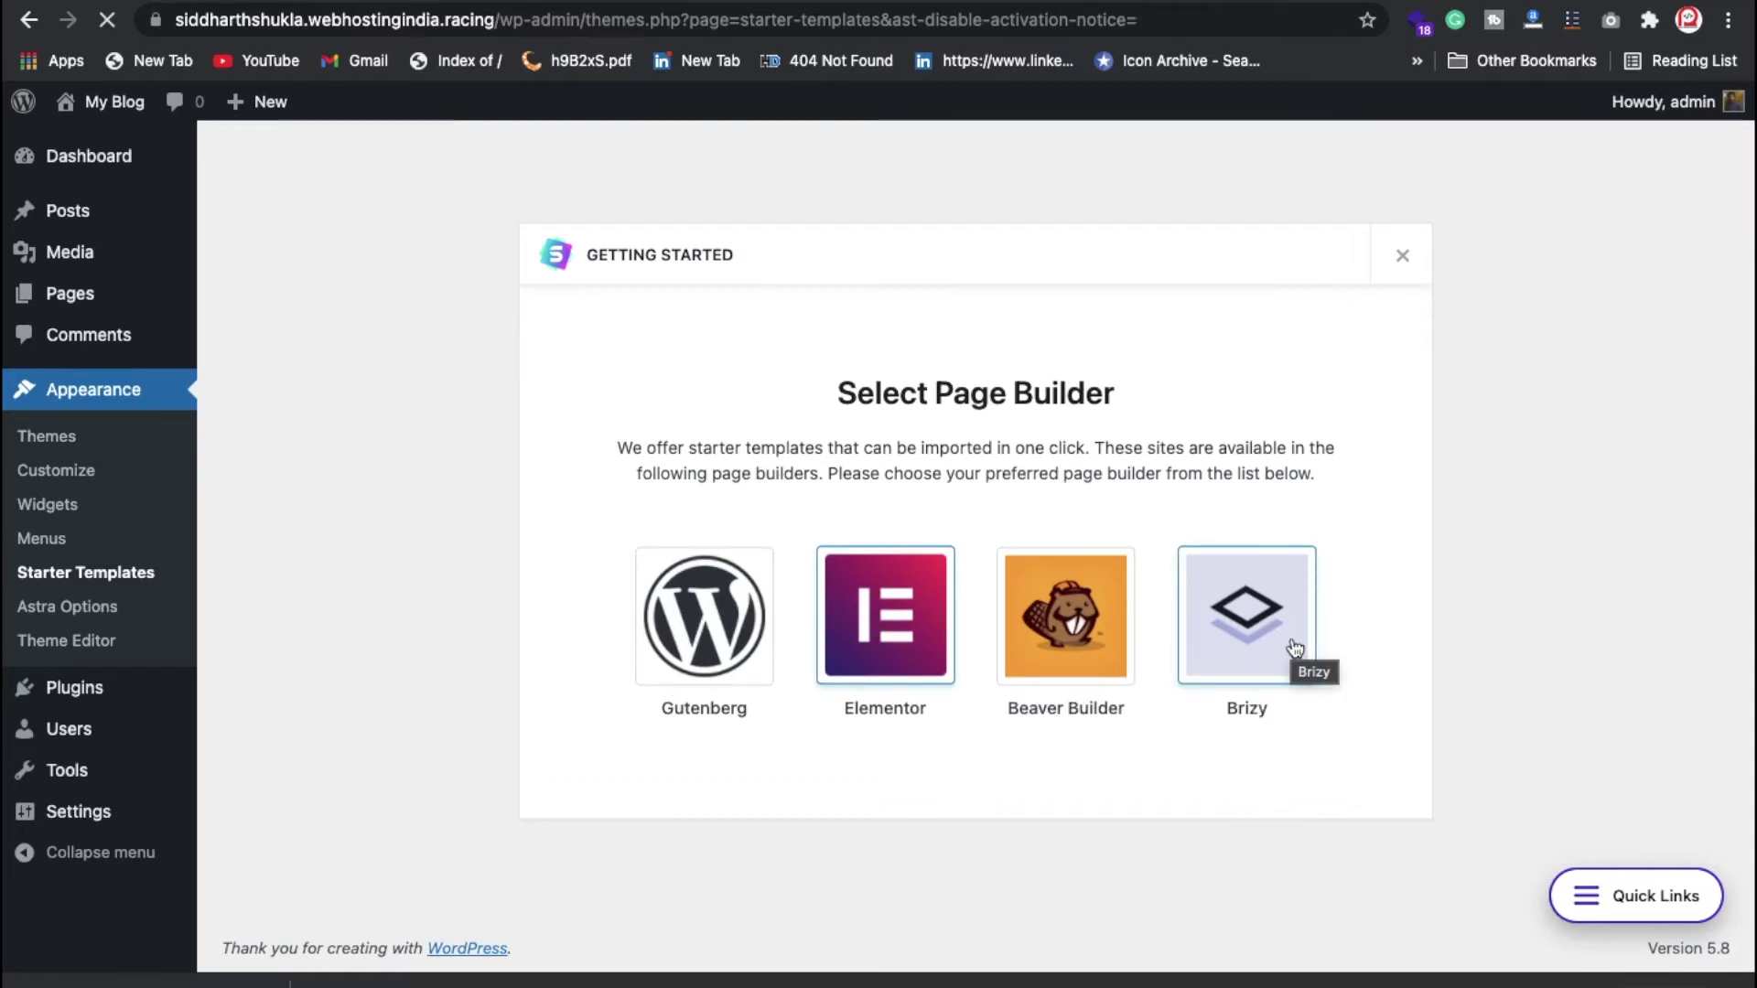
{"action": "left_click", "coordinate": [916, 622]}
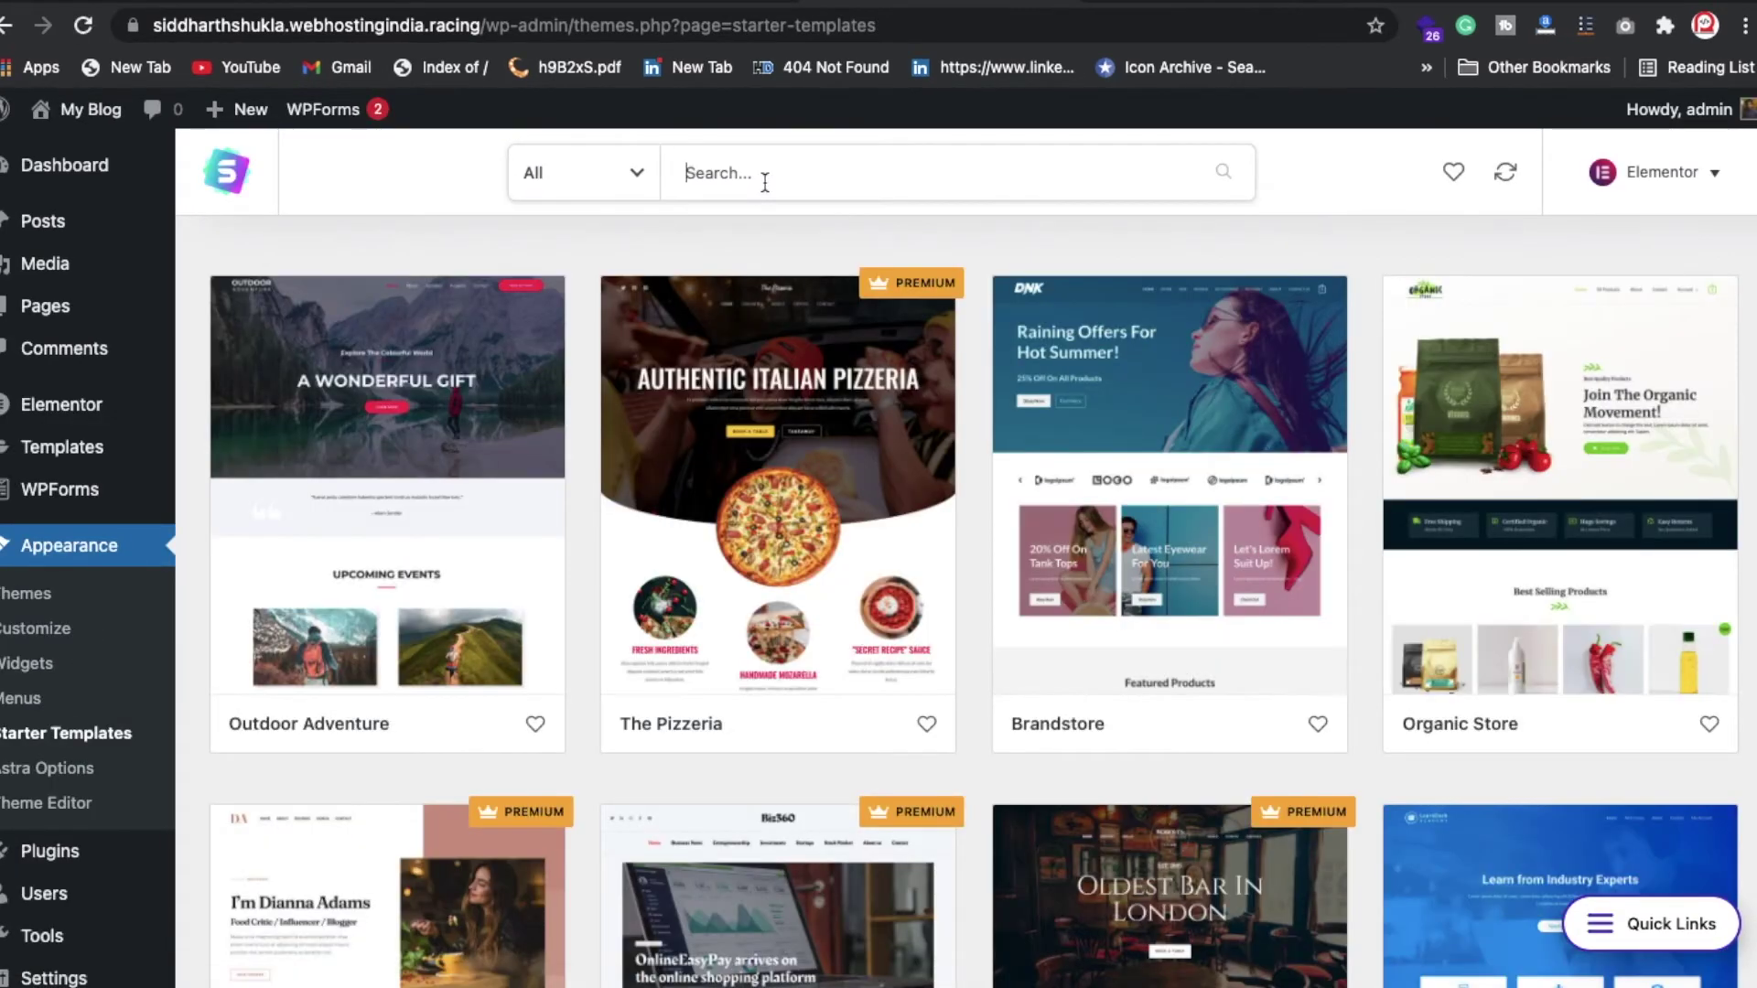
Step: Search templates for 'yoga' and start a complete-site import of Yoga Instructor
{"action": "type", "text": "yoga"}
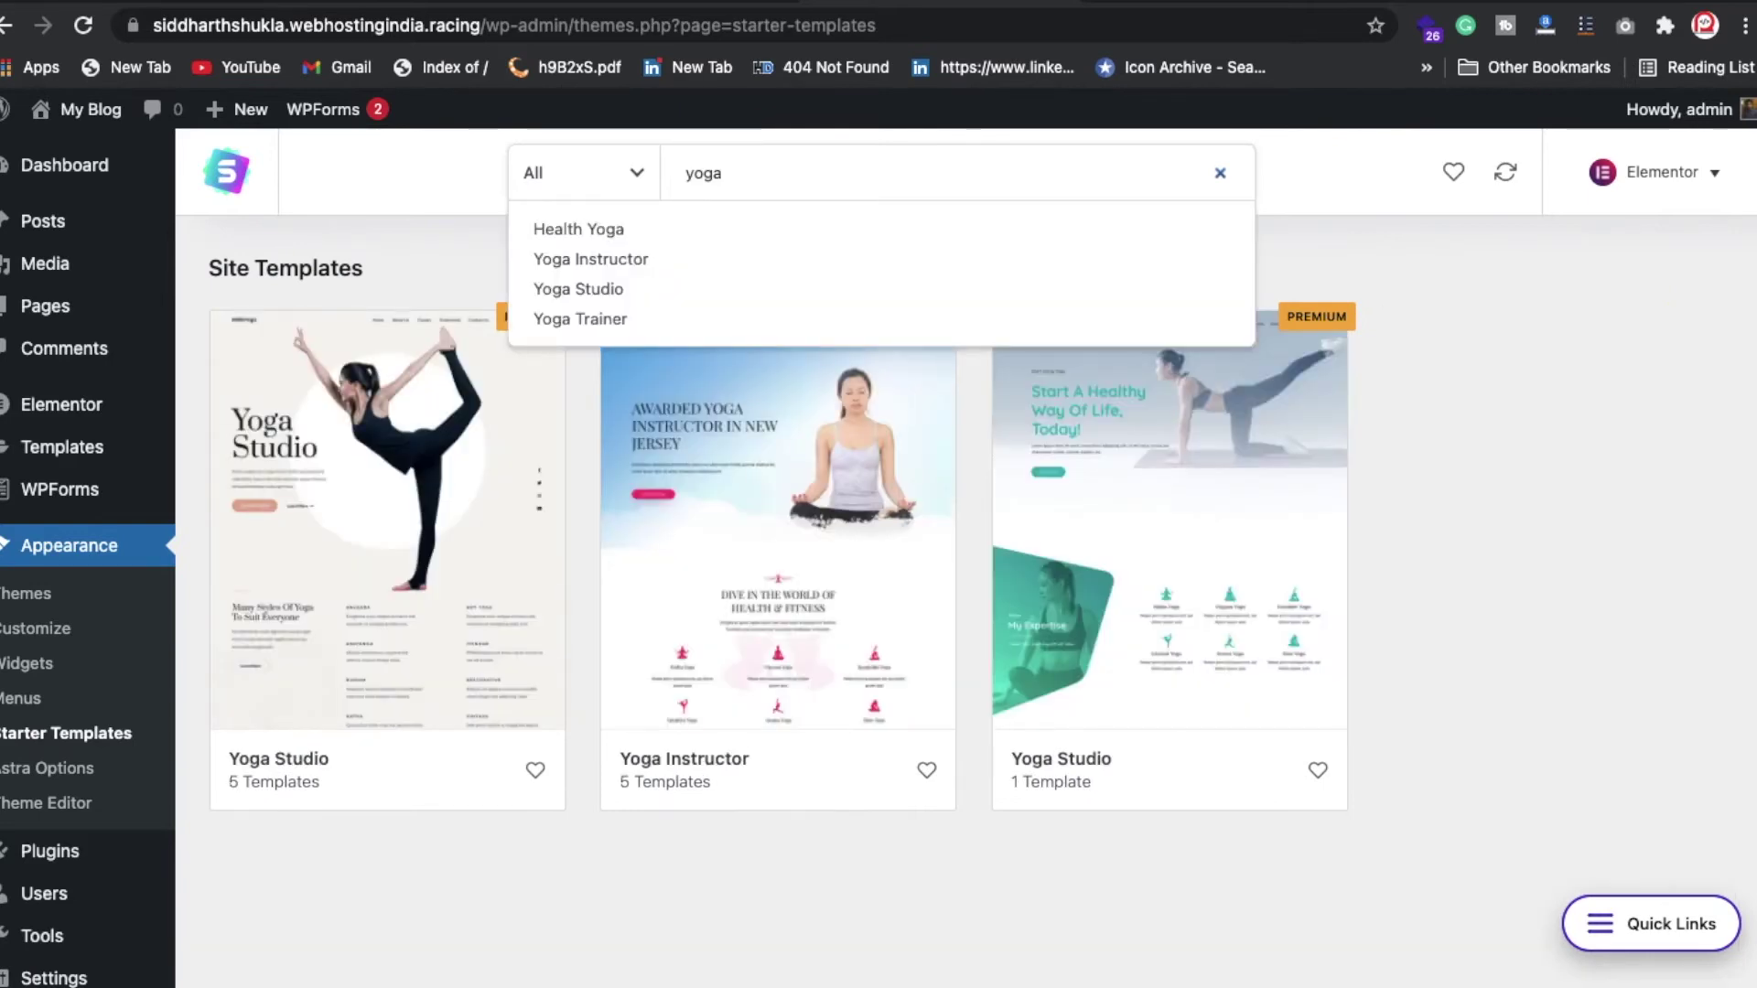
{"action": "key", "text": "Escape"}
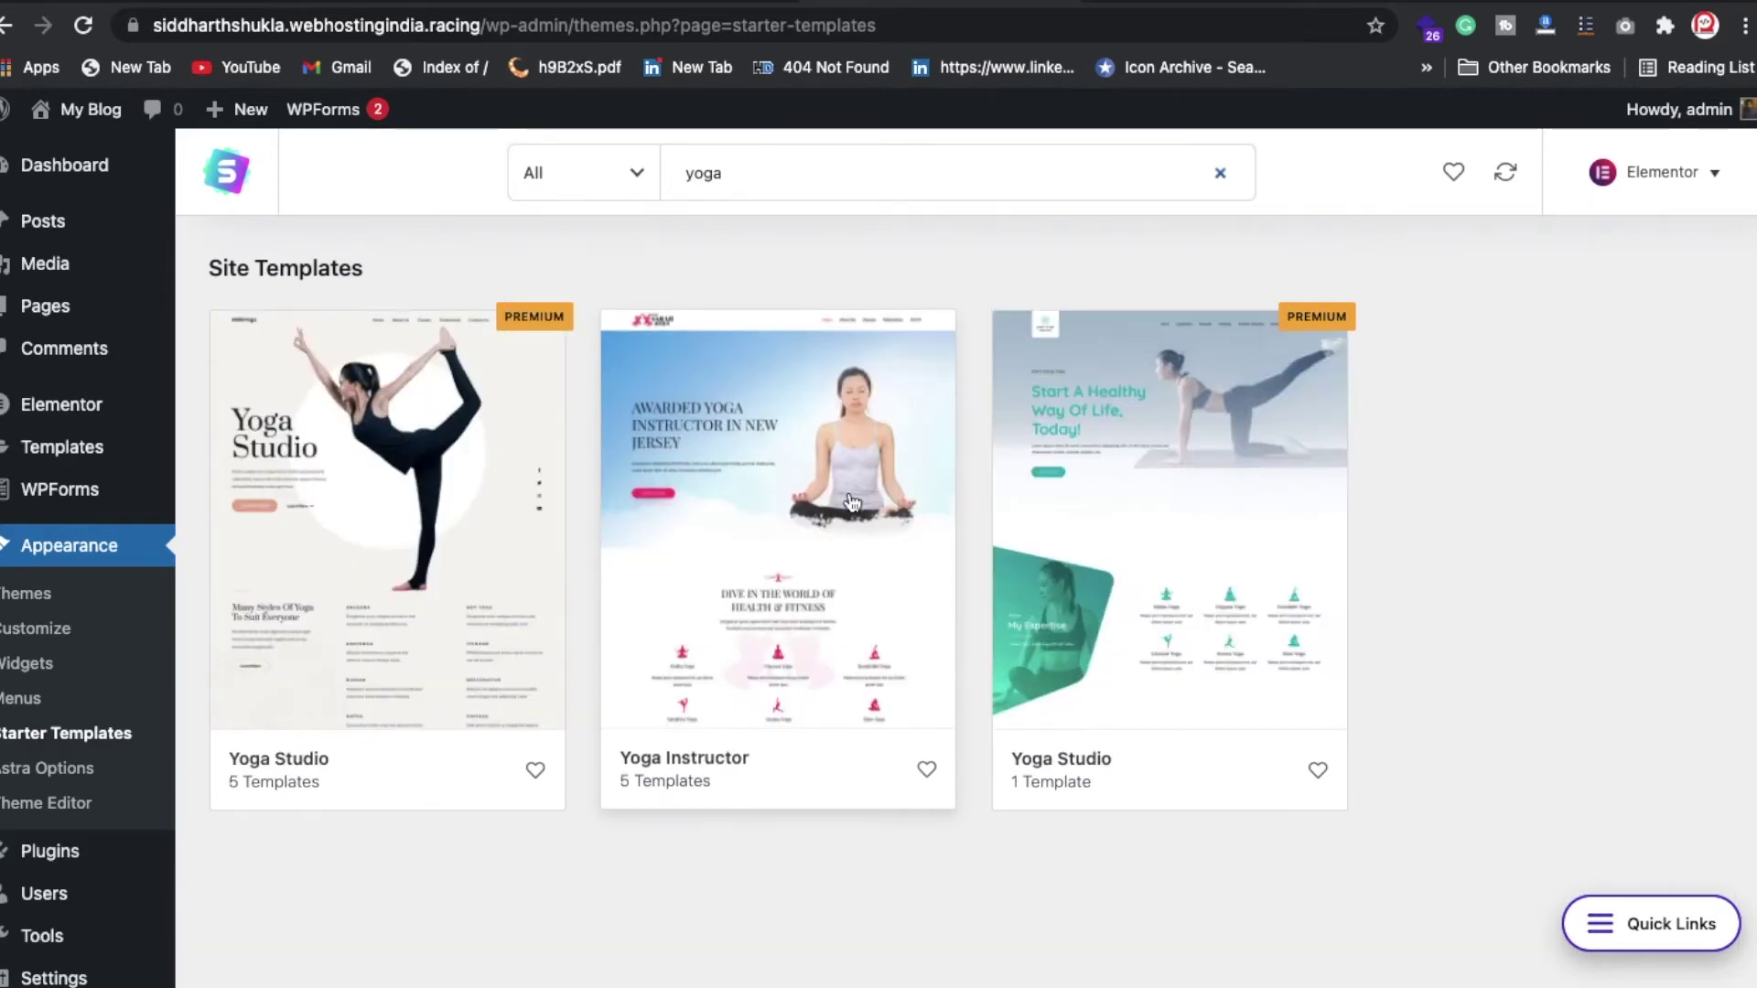
{"action": "left_click", "coordinate": [809, 469]}
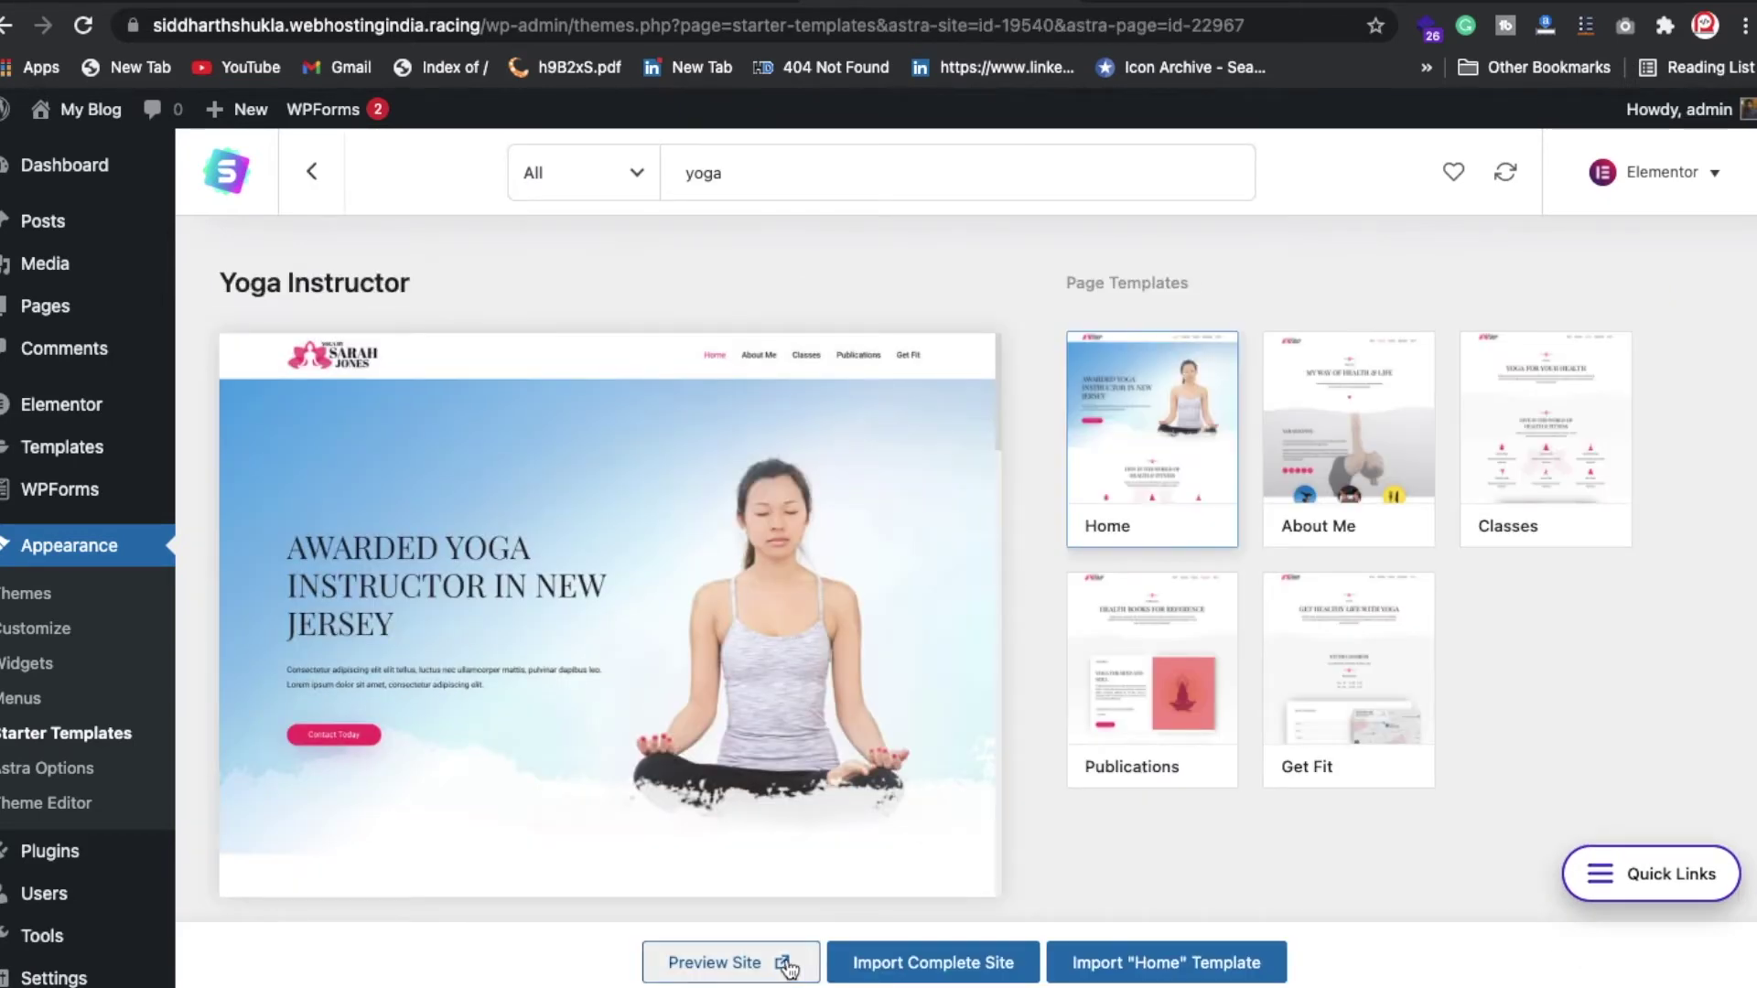
{"action": "left_click", "coordinate": [879, 970]}
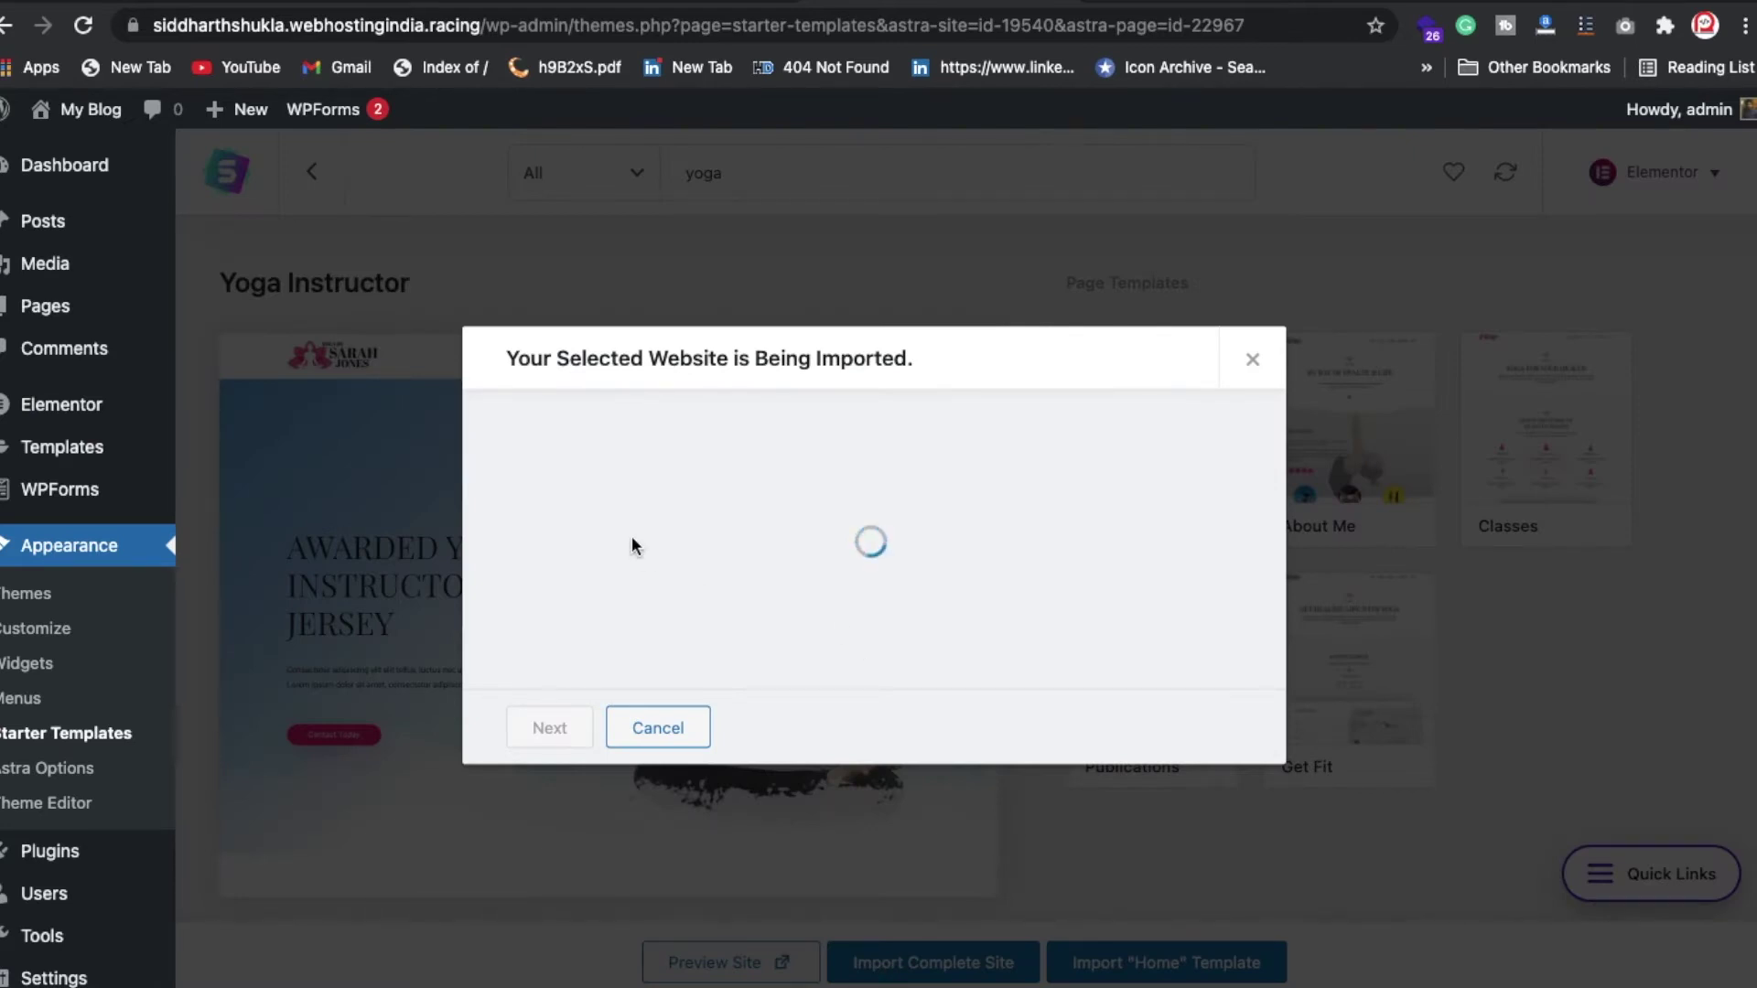
Step: Choose Intermediate and My client, tick Delete Previously Imported Site, and continue
{"action": "left_click", "coordinate": [655, 527]}
{"action": "left_click", "coordinate": [657, 573]}
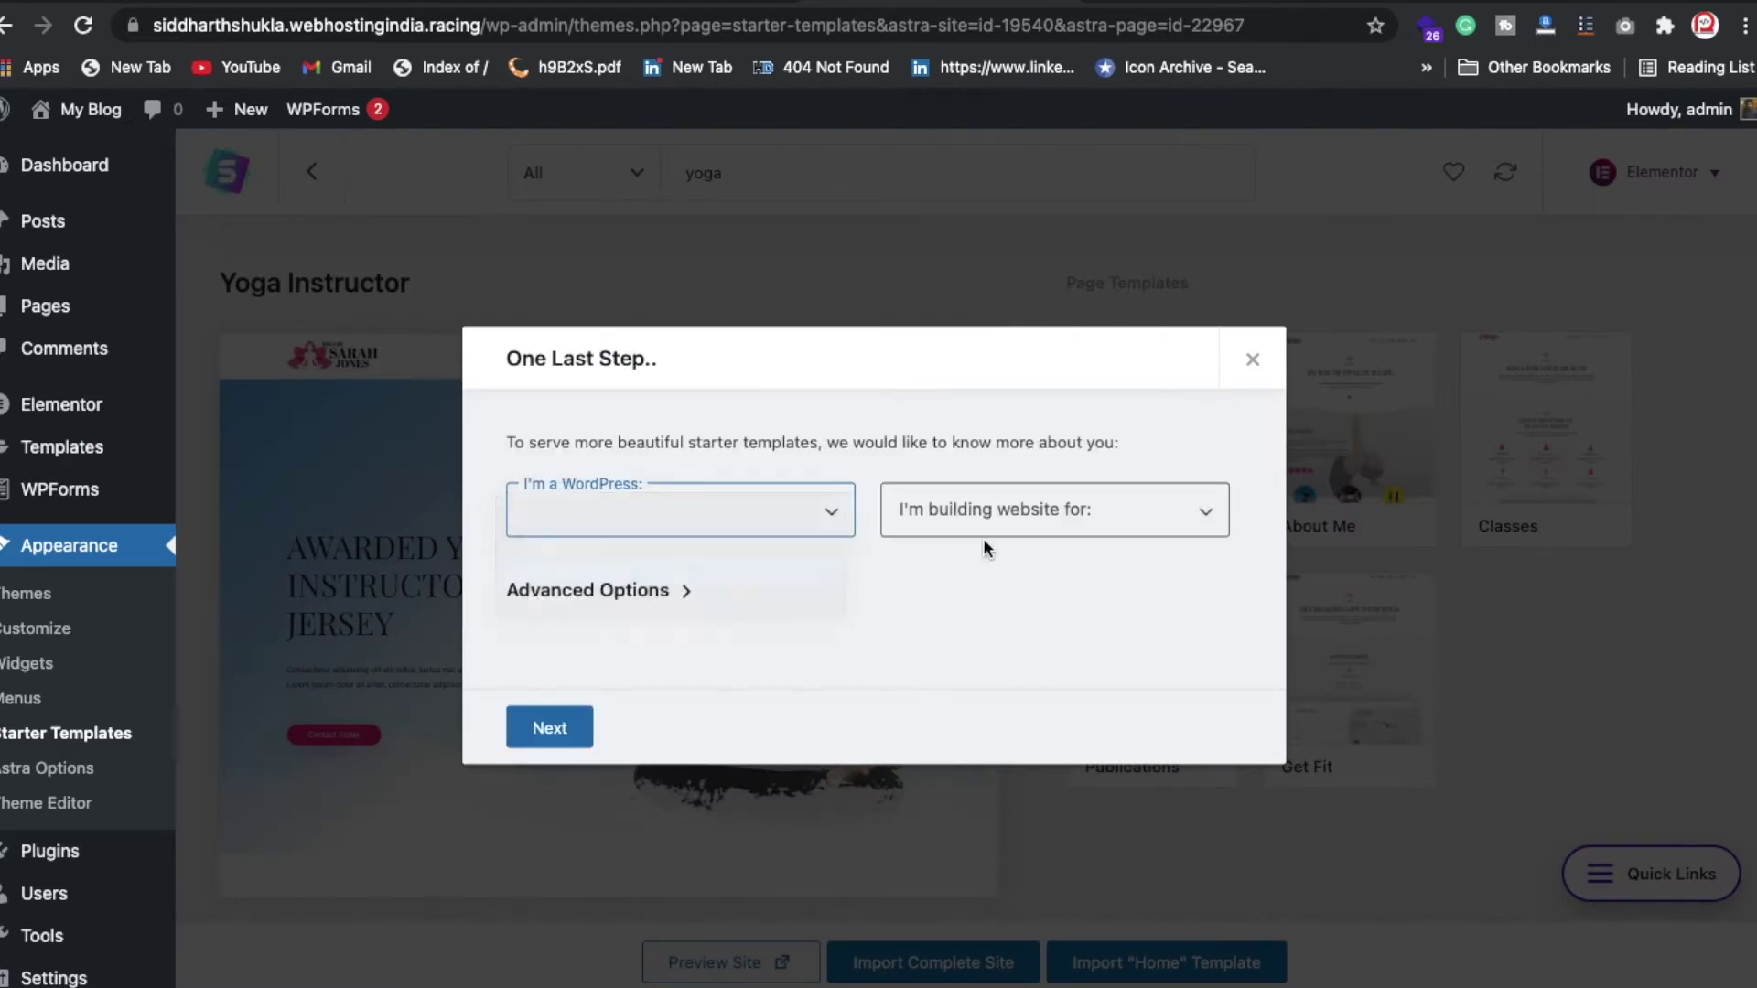
{"action": "left_click", "coordinate": [992, 523]}
{"action": "left_click", "coordinate": [994, 570]}
{"action": "left_click", "coordinate": [673, 594]}
{"action": "left_click", "coordinate": [669, 602]}
{"action": "left_click", "coordinate": [669, 601]}
{"action": "left_click", "coordinate": [516, 631]}
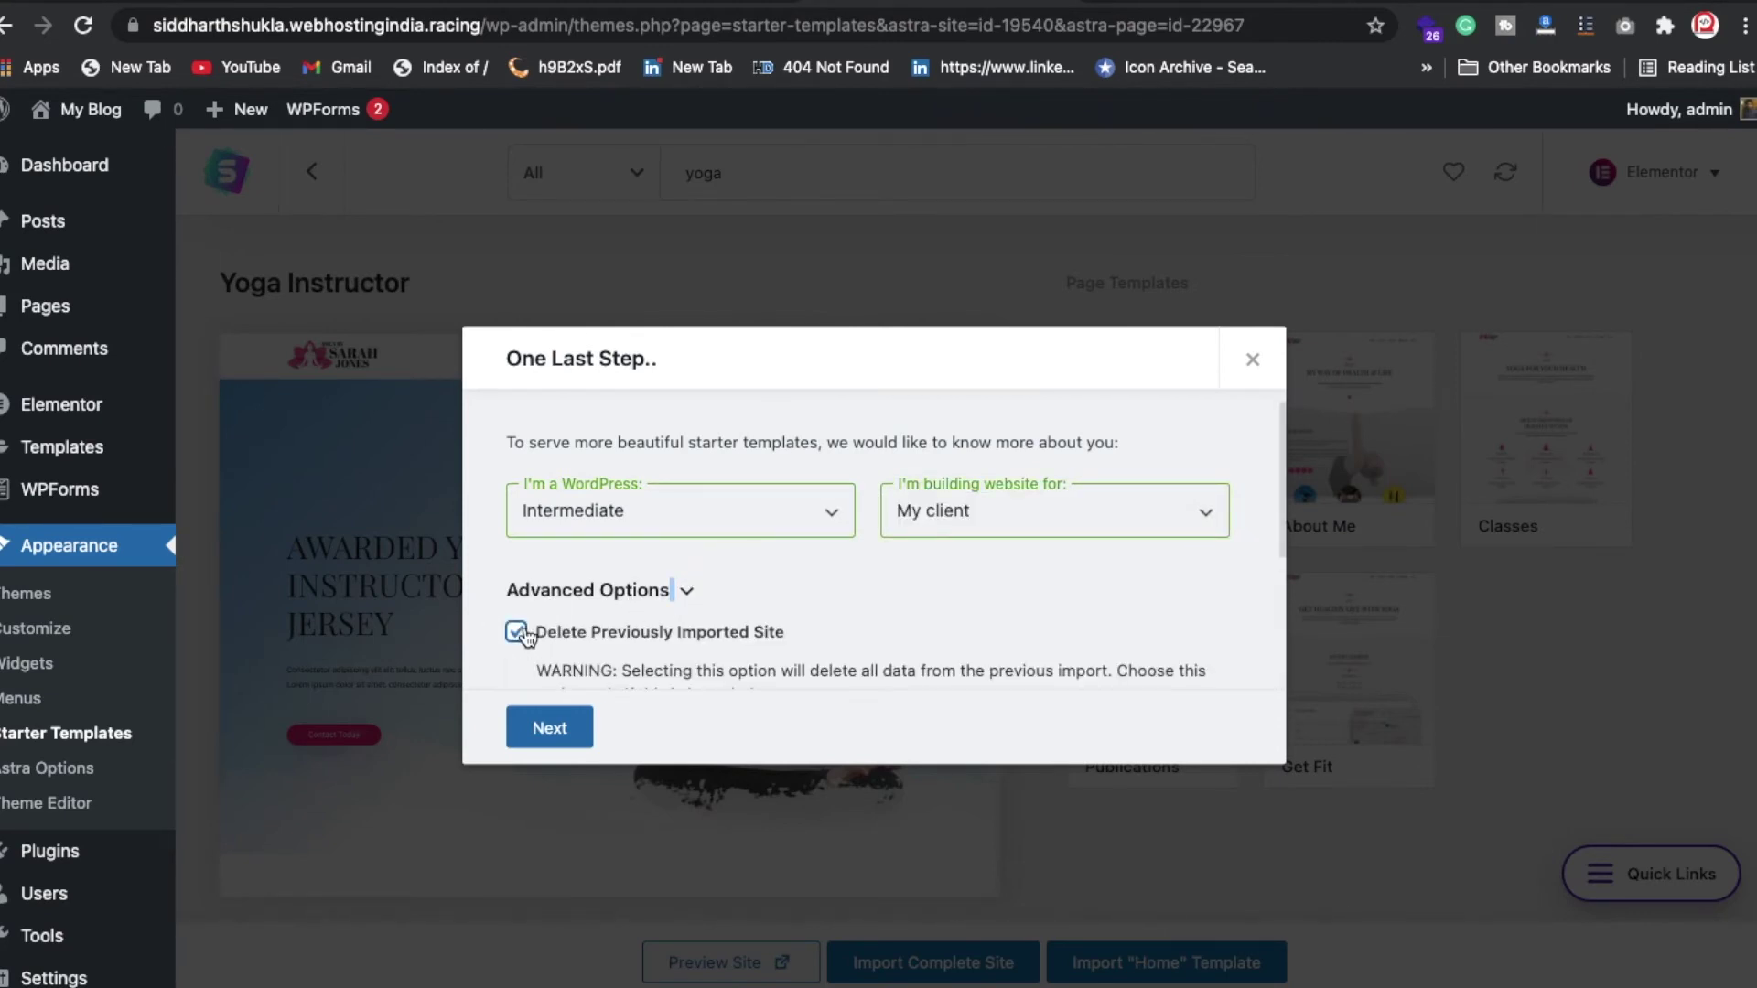
{"action": "left_click", "coordinate": [549, 727]}
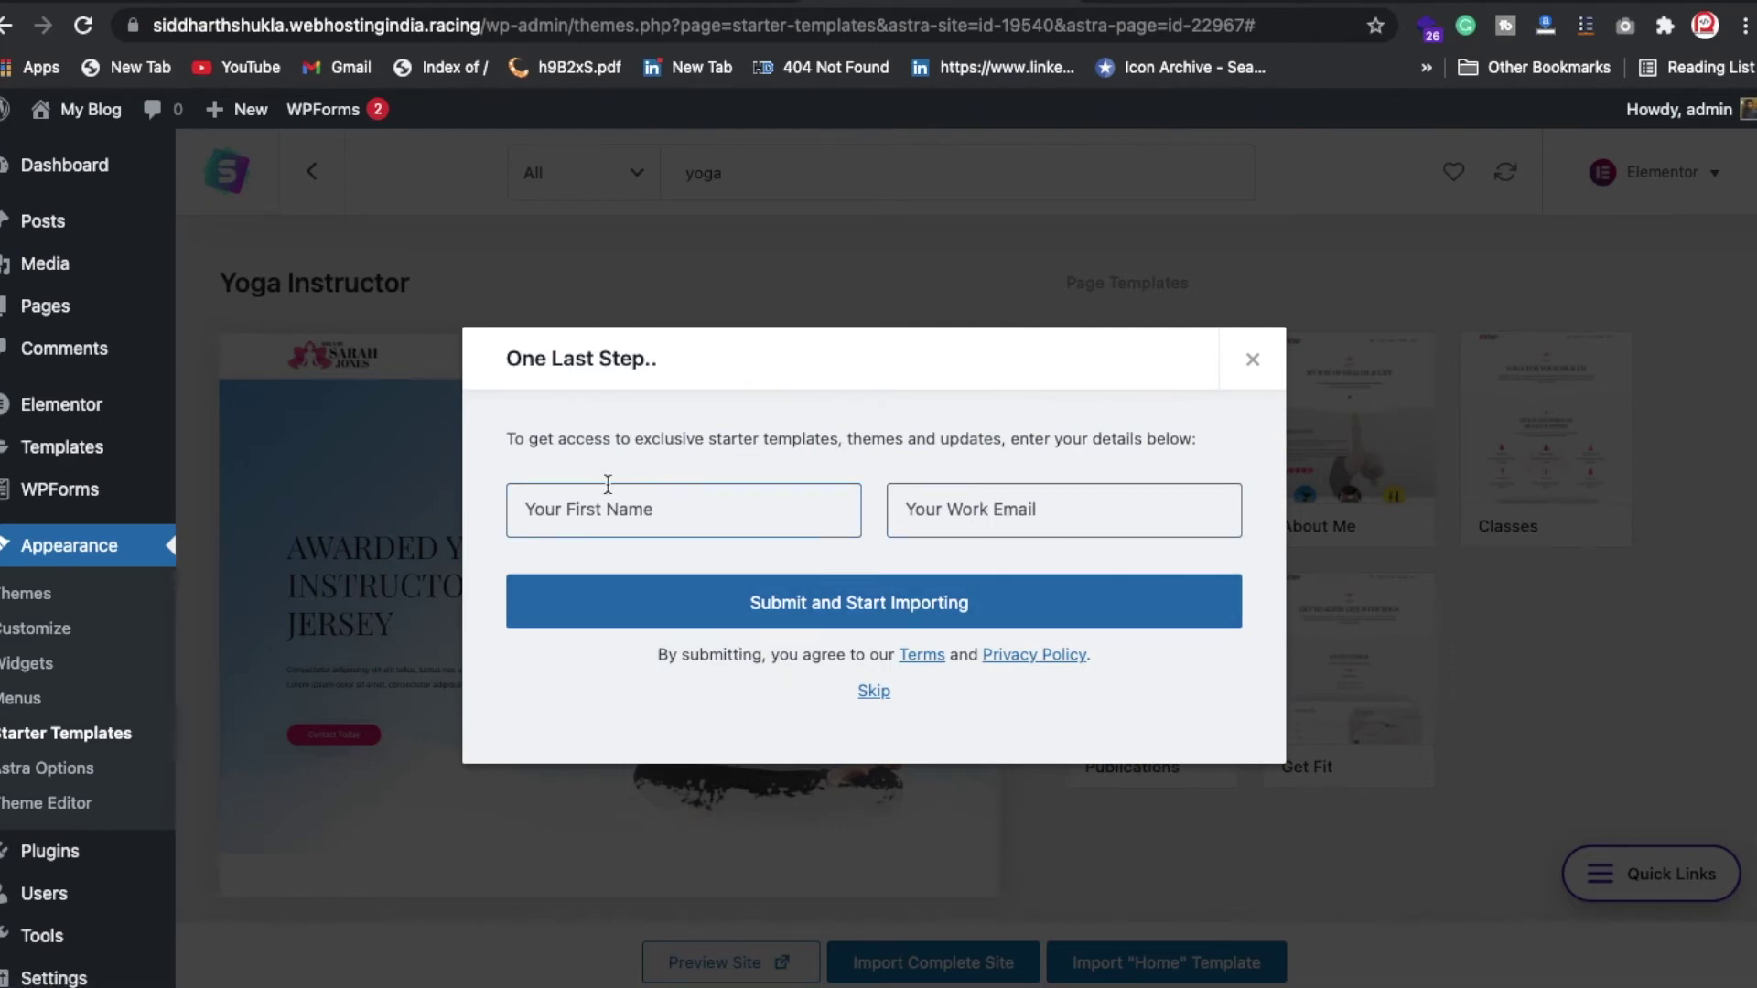
Step: Skip the first name and work email form so the Yoga Instructor import runs to completion
{"action": "left_click", "coordinate": [874, 691]}
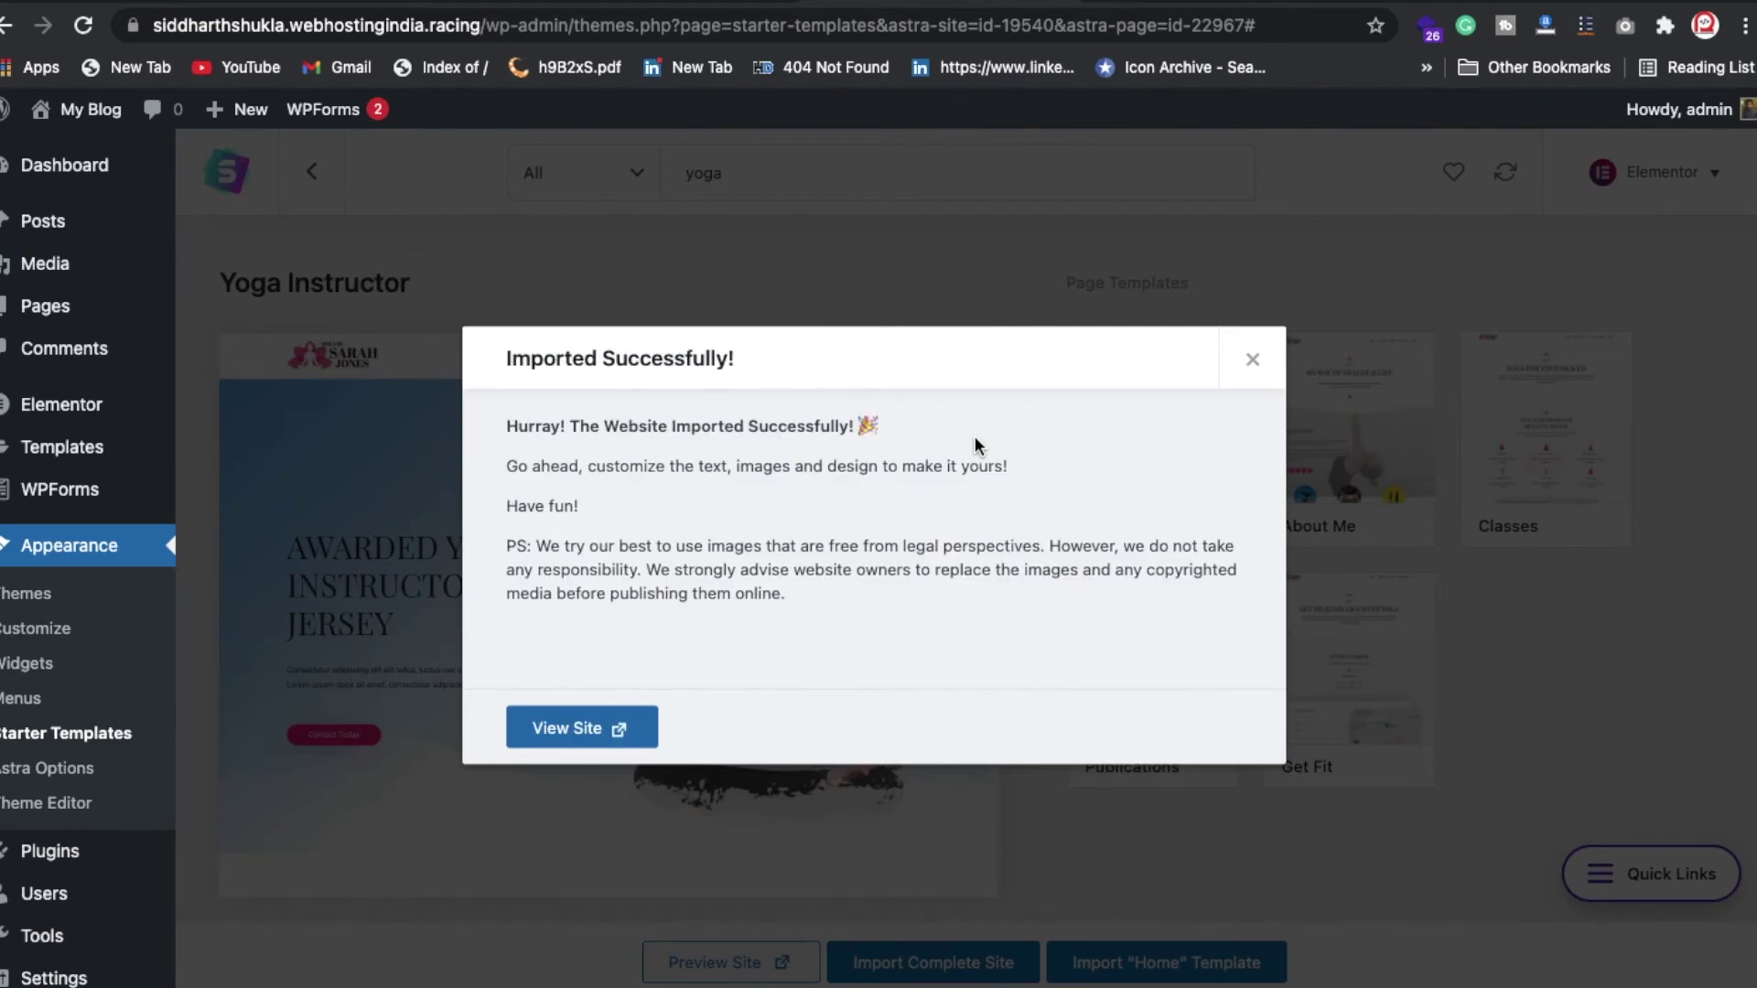
Step: View the live 'Awarded Yoga Instructor in New Jersey' homepage, scroll through it, then launch the Customizer
{"action": "left_click", "coordinate": [600, 737]}
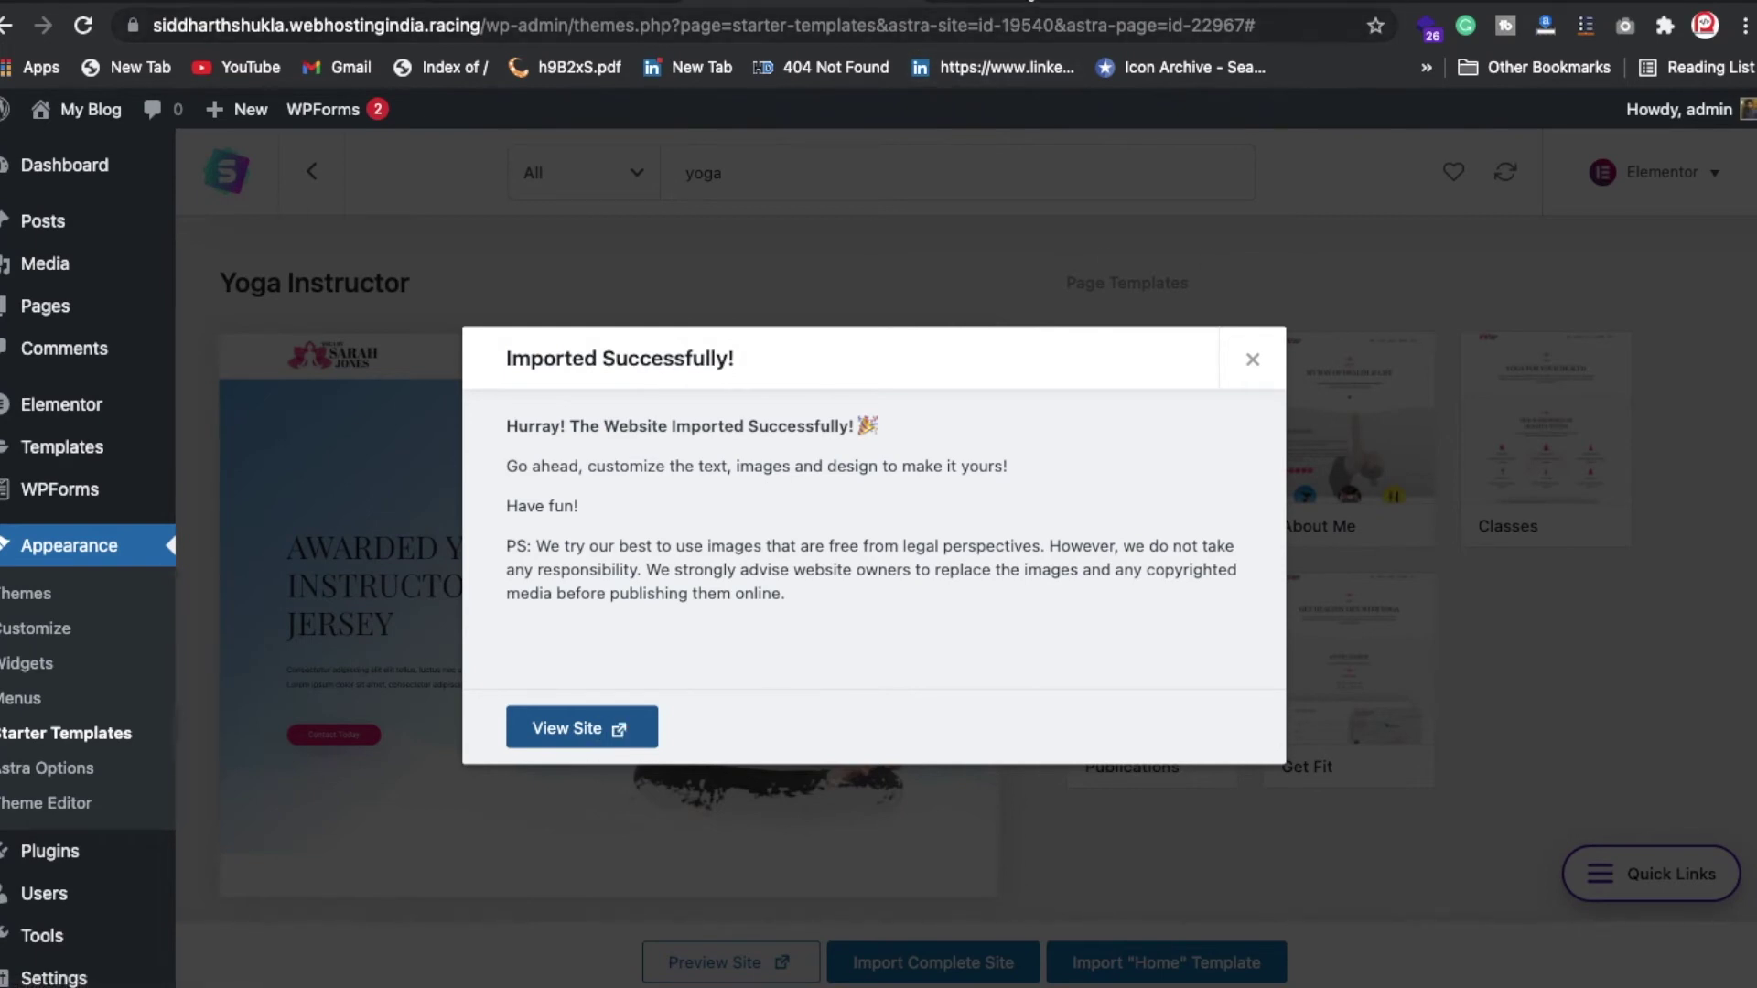
{"action": "left_click", "coordinate": [90, 109]}
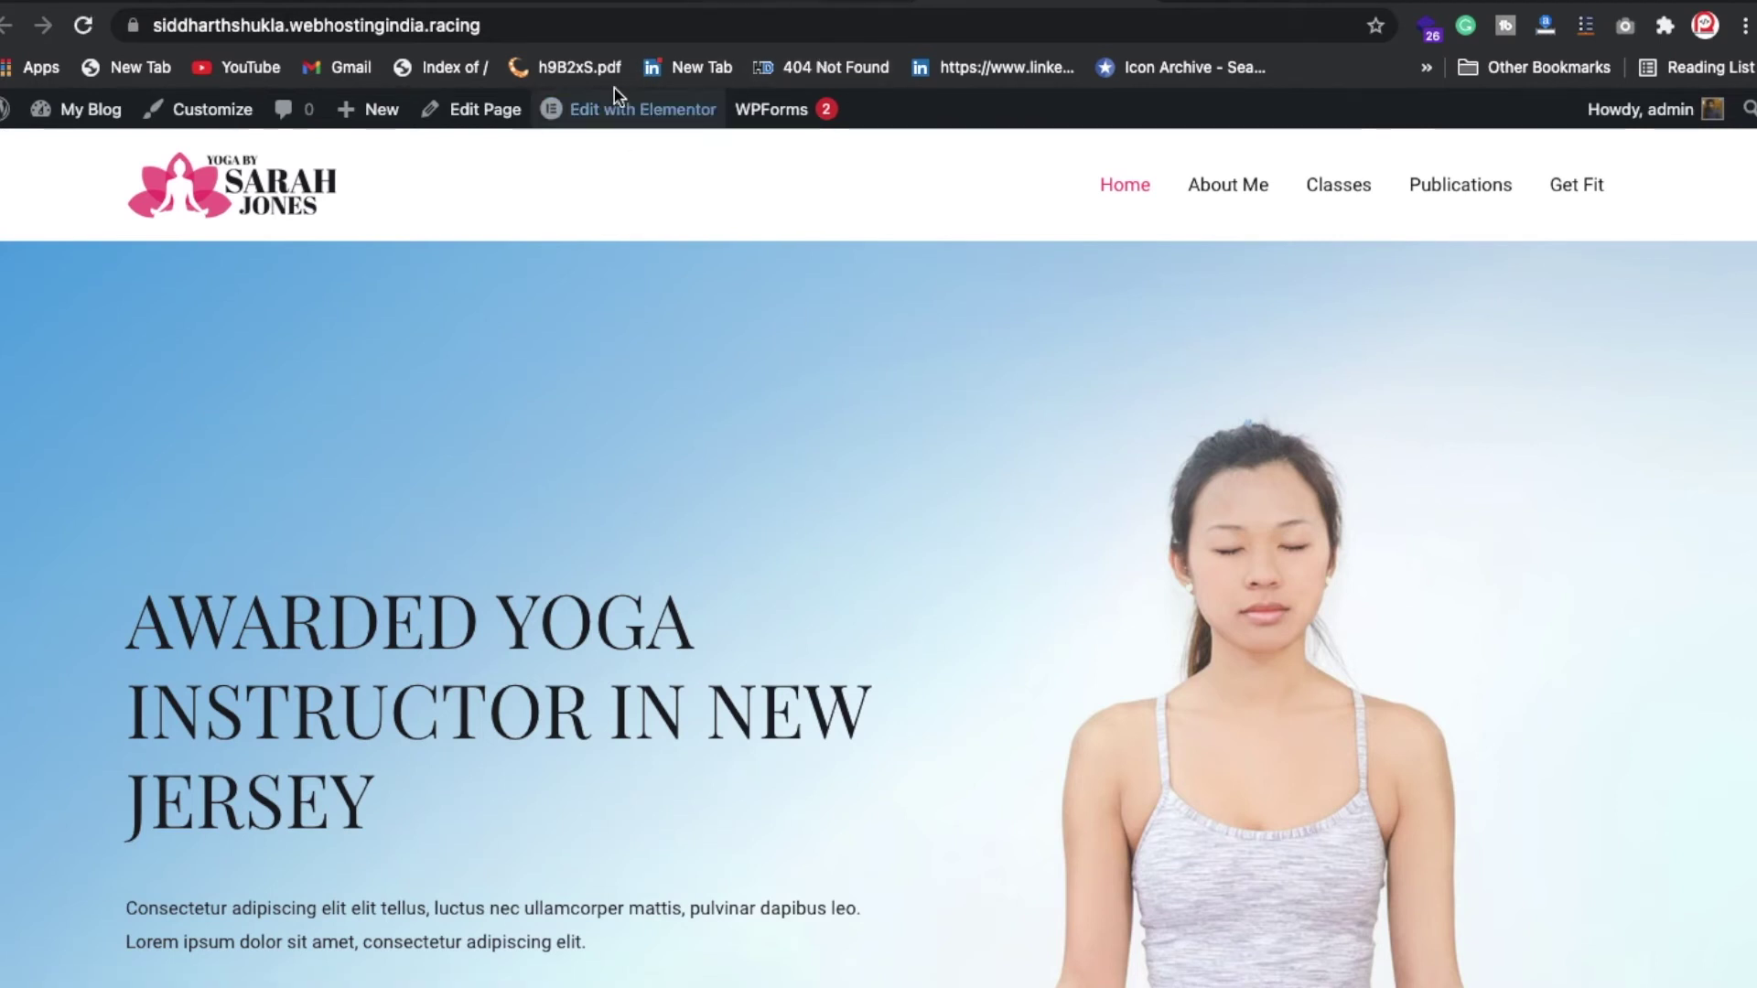
{"action": "scroll", "coordinate": [442, 586], "scroll_direction": "down", "scroll_amount": 10}
{"action": "scroll", "coordinate": [446, 593], "scroll_direction": "up", "scroll_amount": 10}
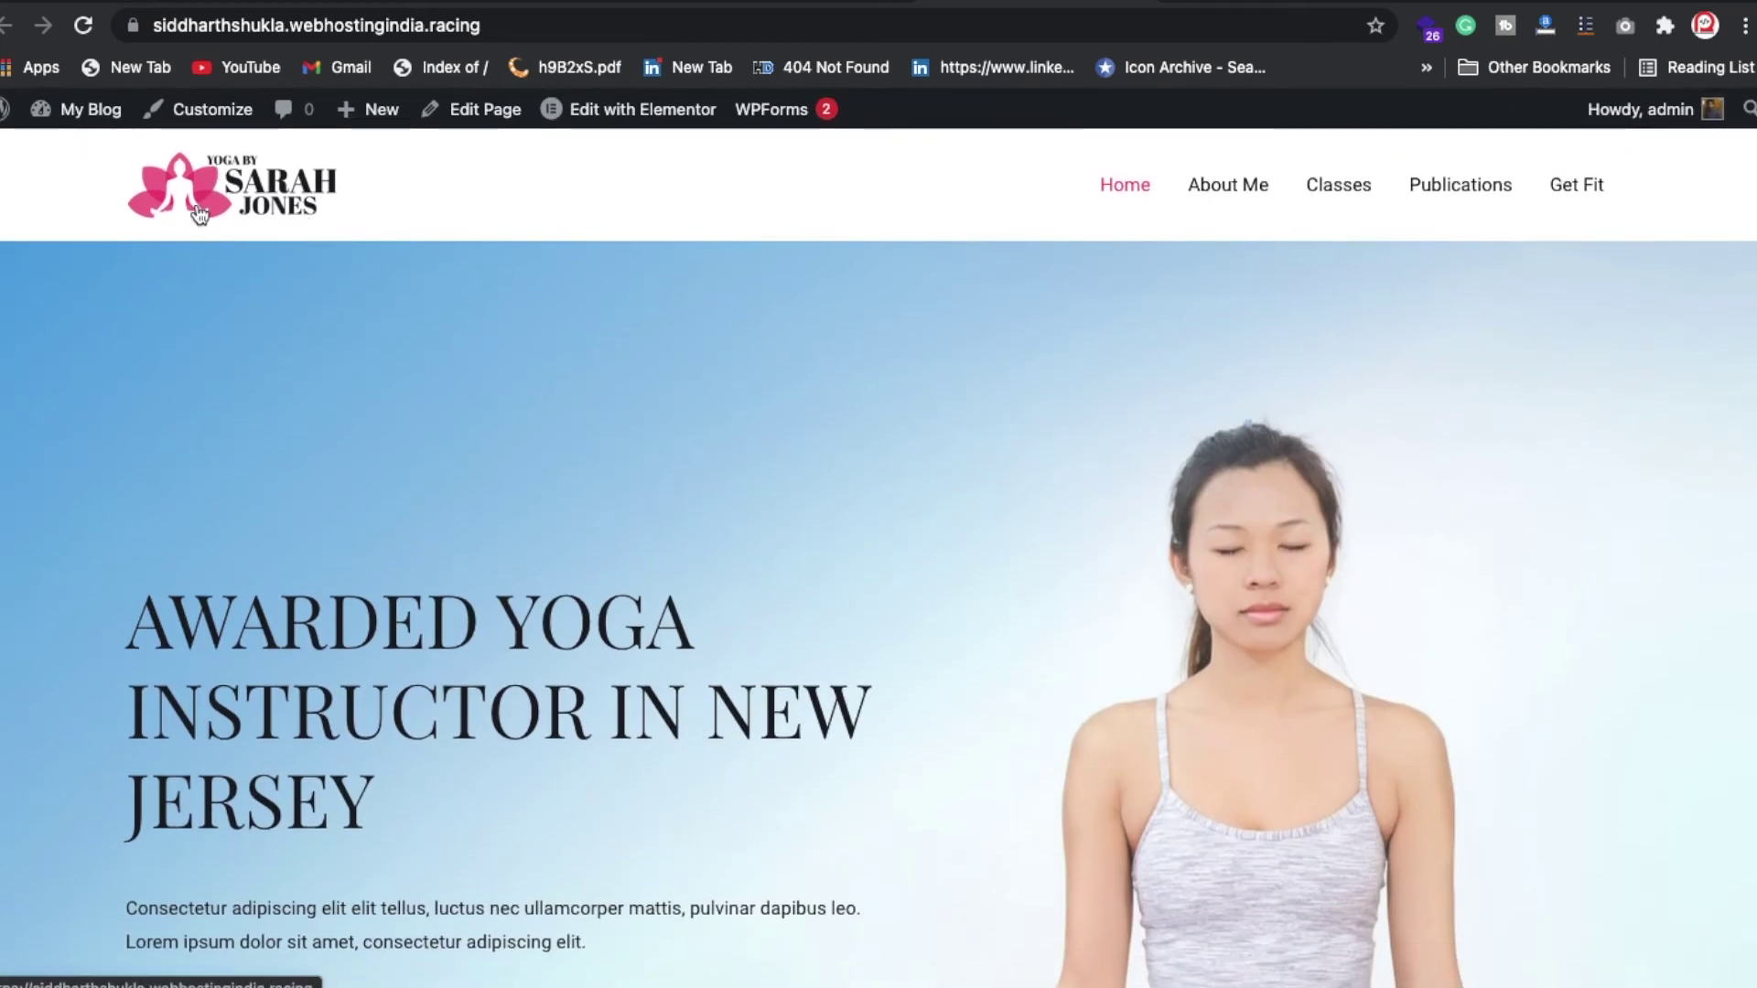
{"action": "scroll", "coordinate": [1152, 407], "scroll_direction": "down", "scroll_amount": 20}
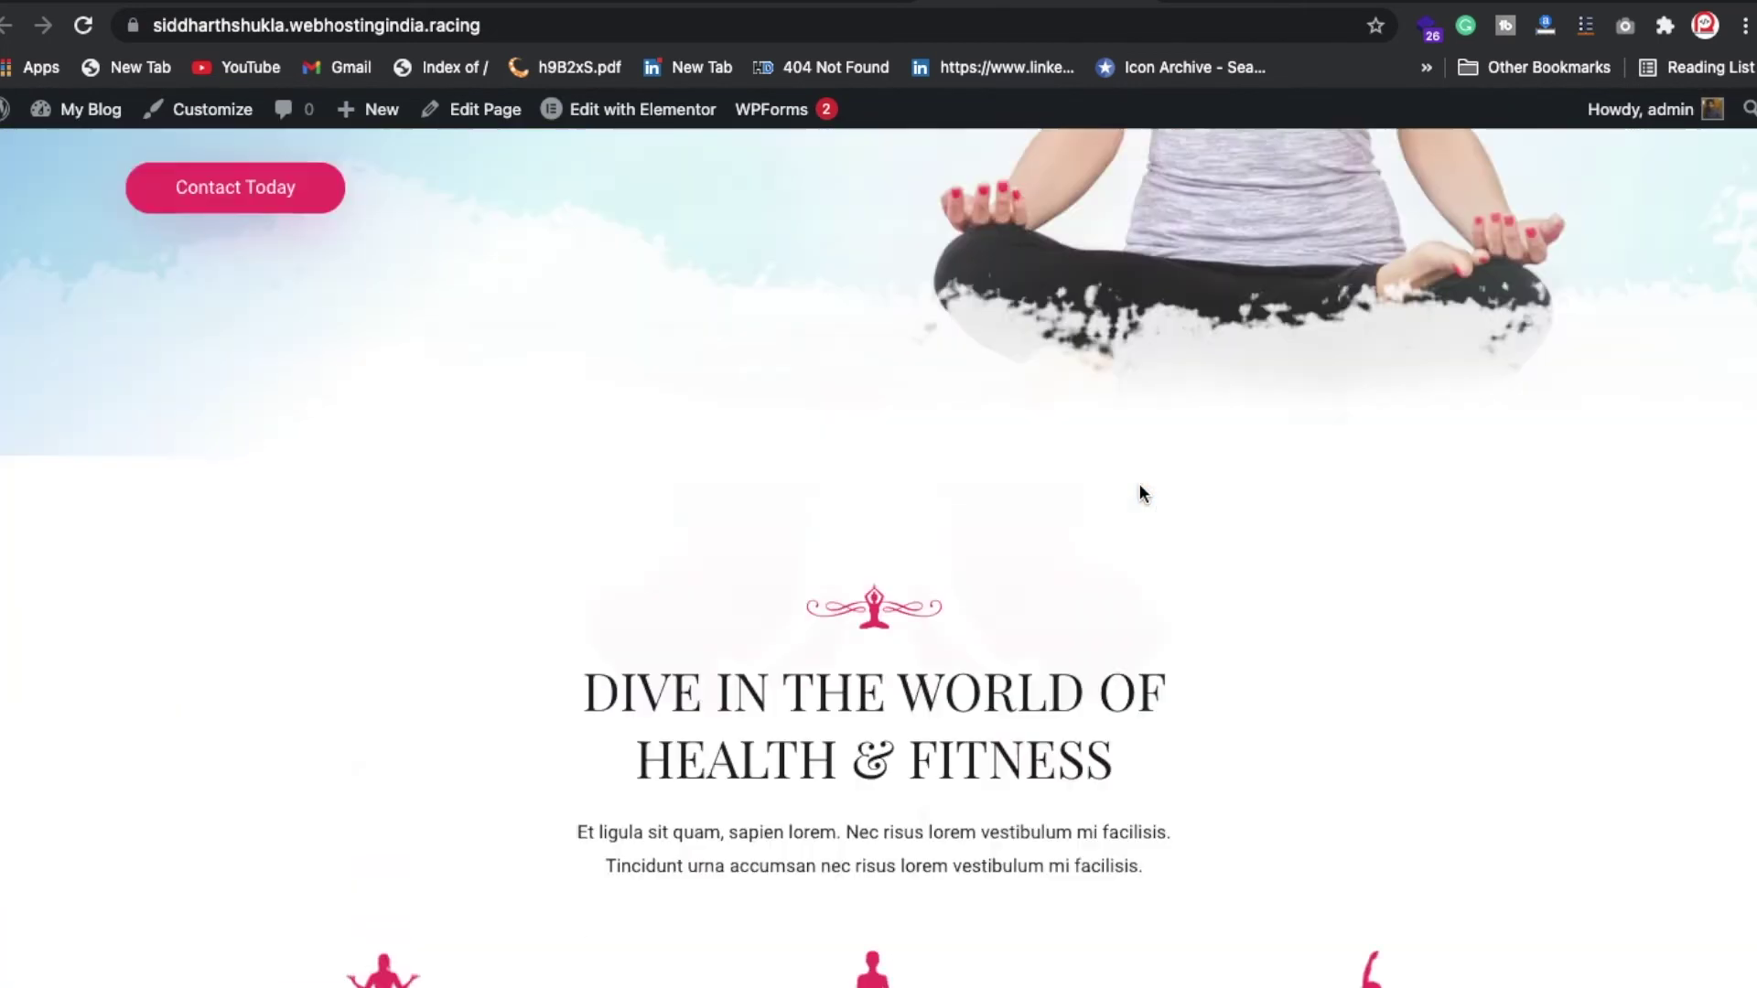
{"action": "scroll", "coordinate": [1006, 883], "scroll_direction": "down", "scroll_amount": 5}
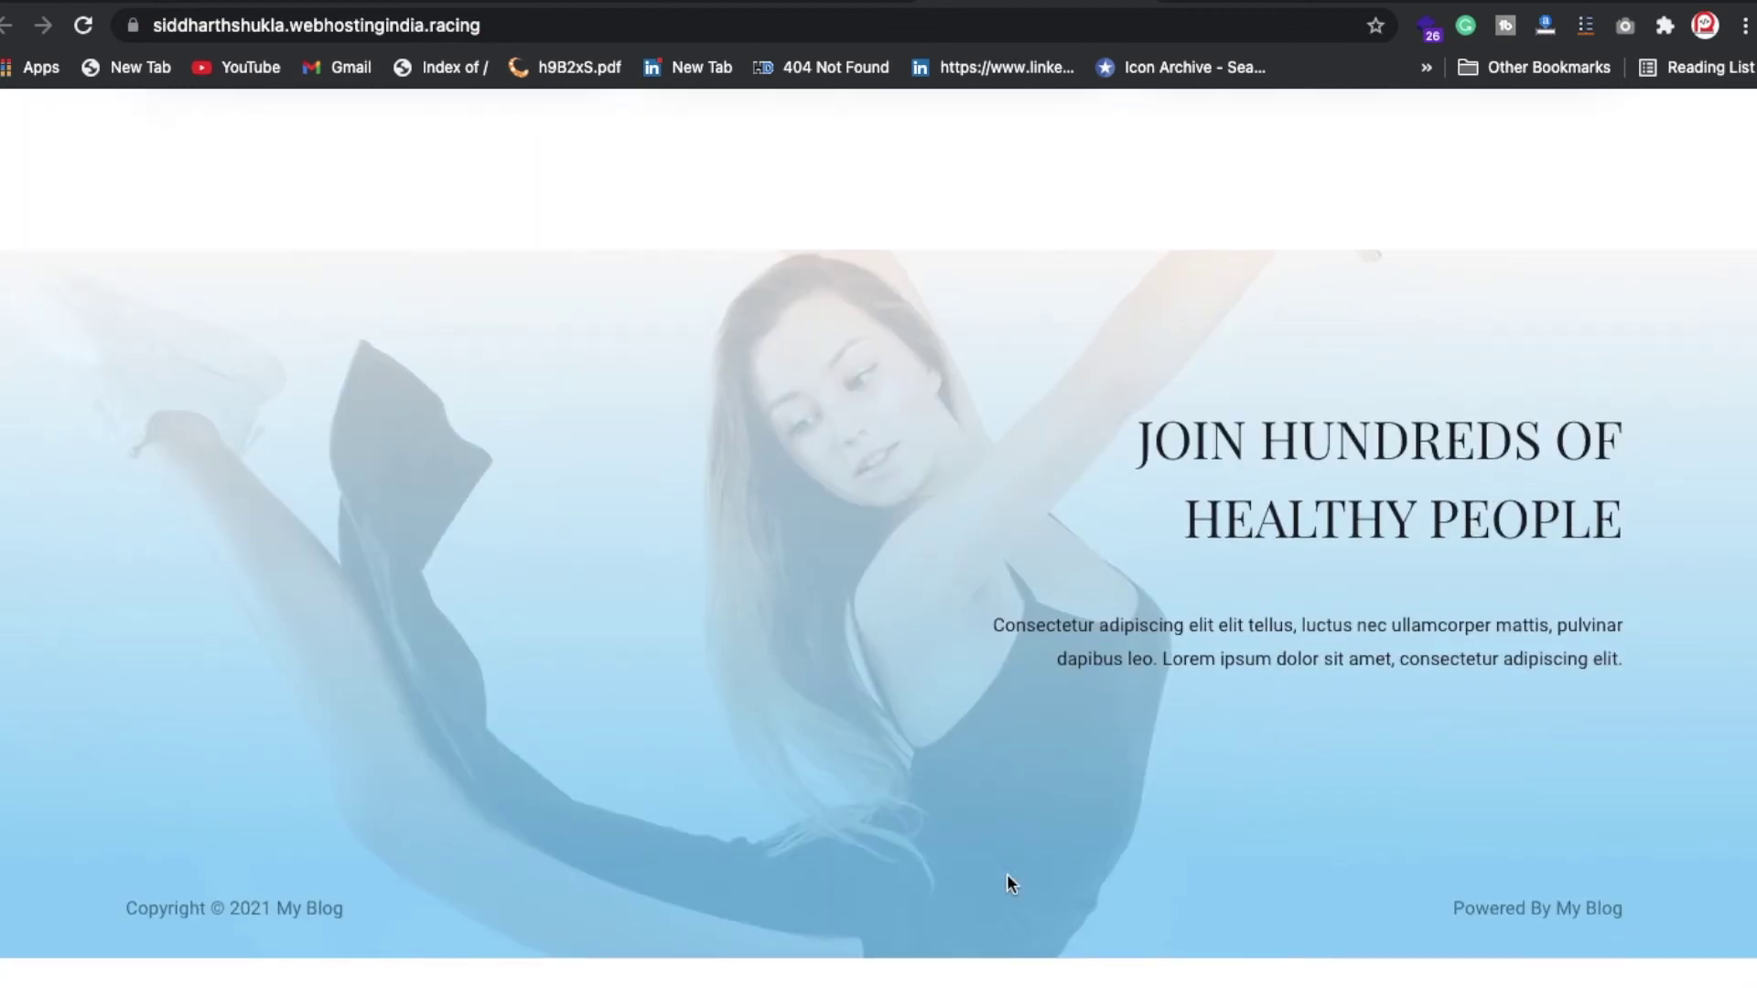
{"action": "scroll", "coordinate": [983, 606], "scroll_direction": "up", "scroll_amount": 15}
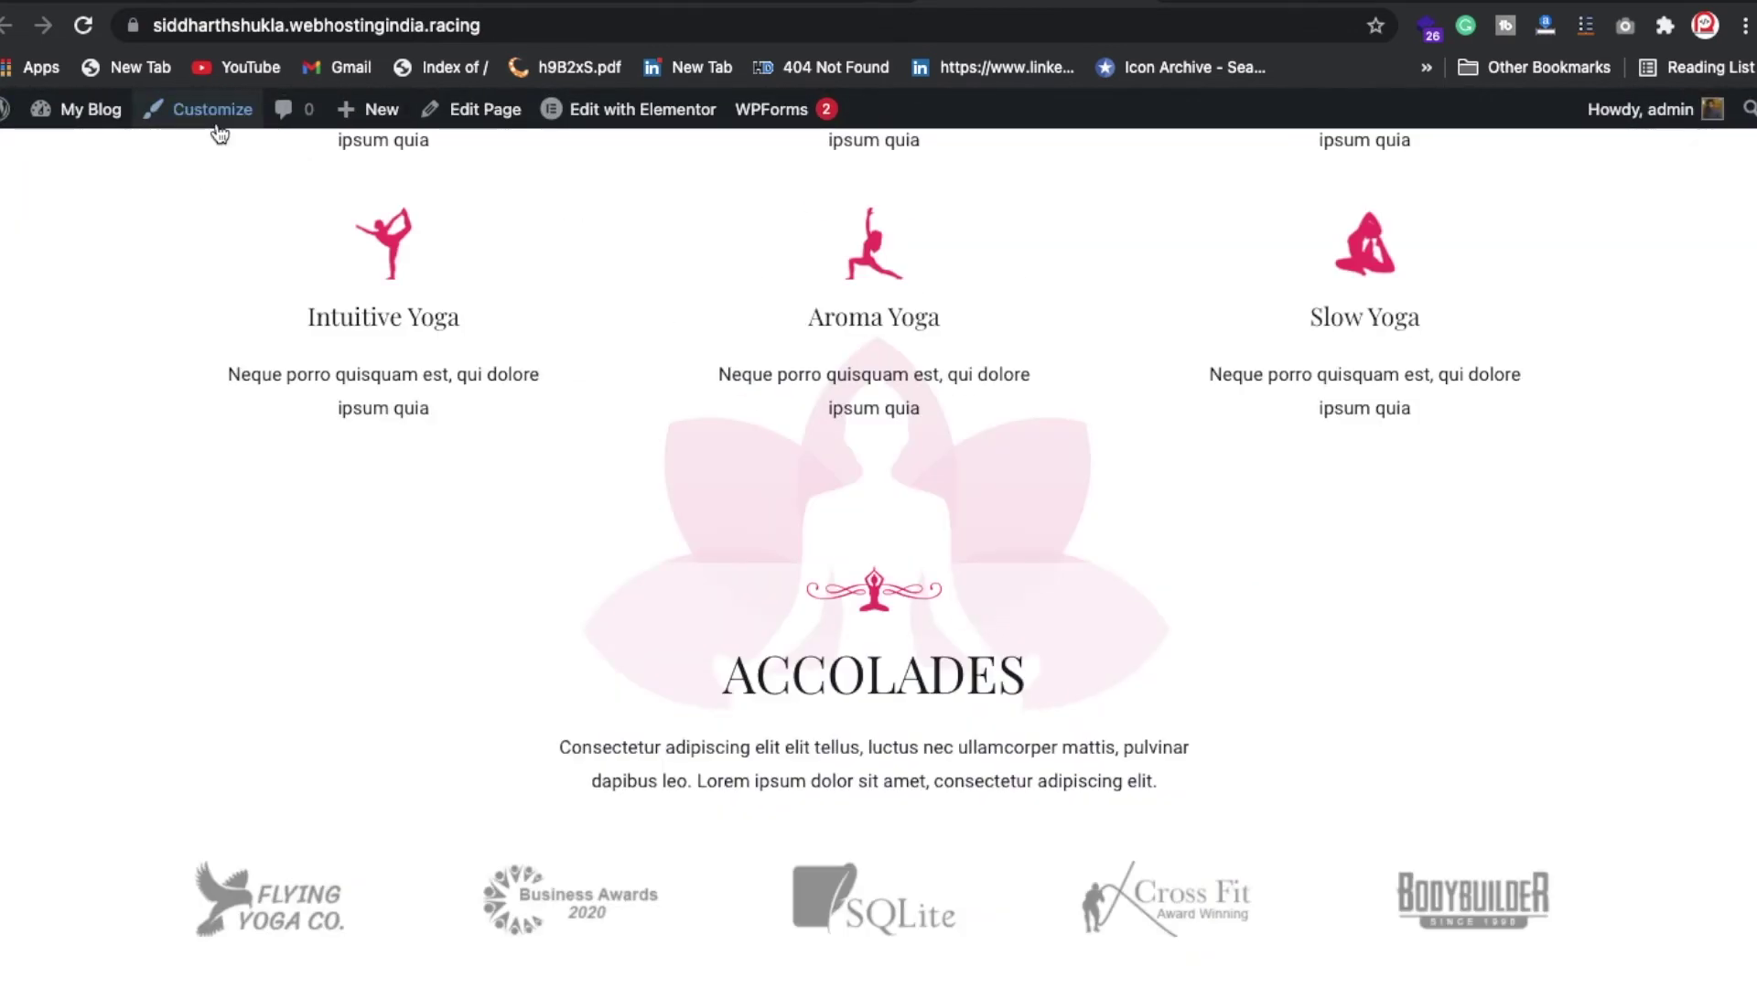
{"action": "left_click", "coordinate": [211, 110]}
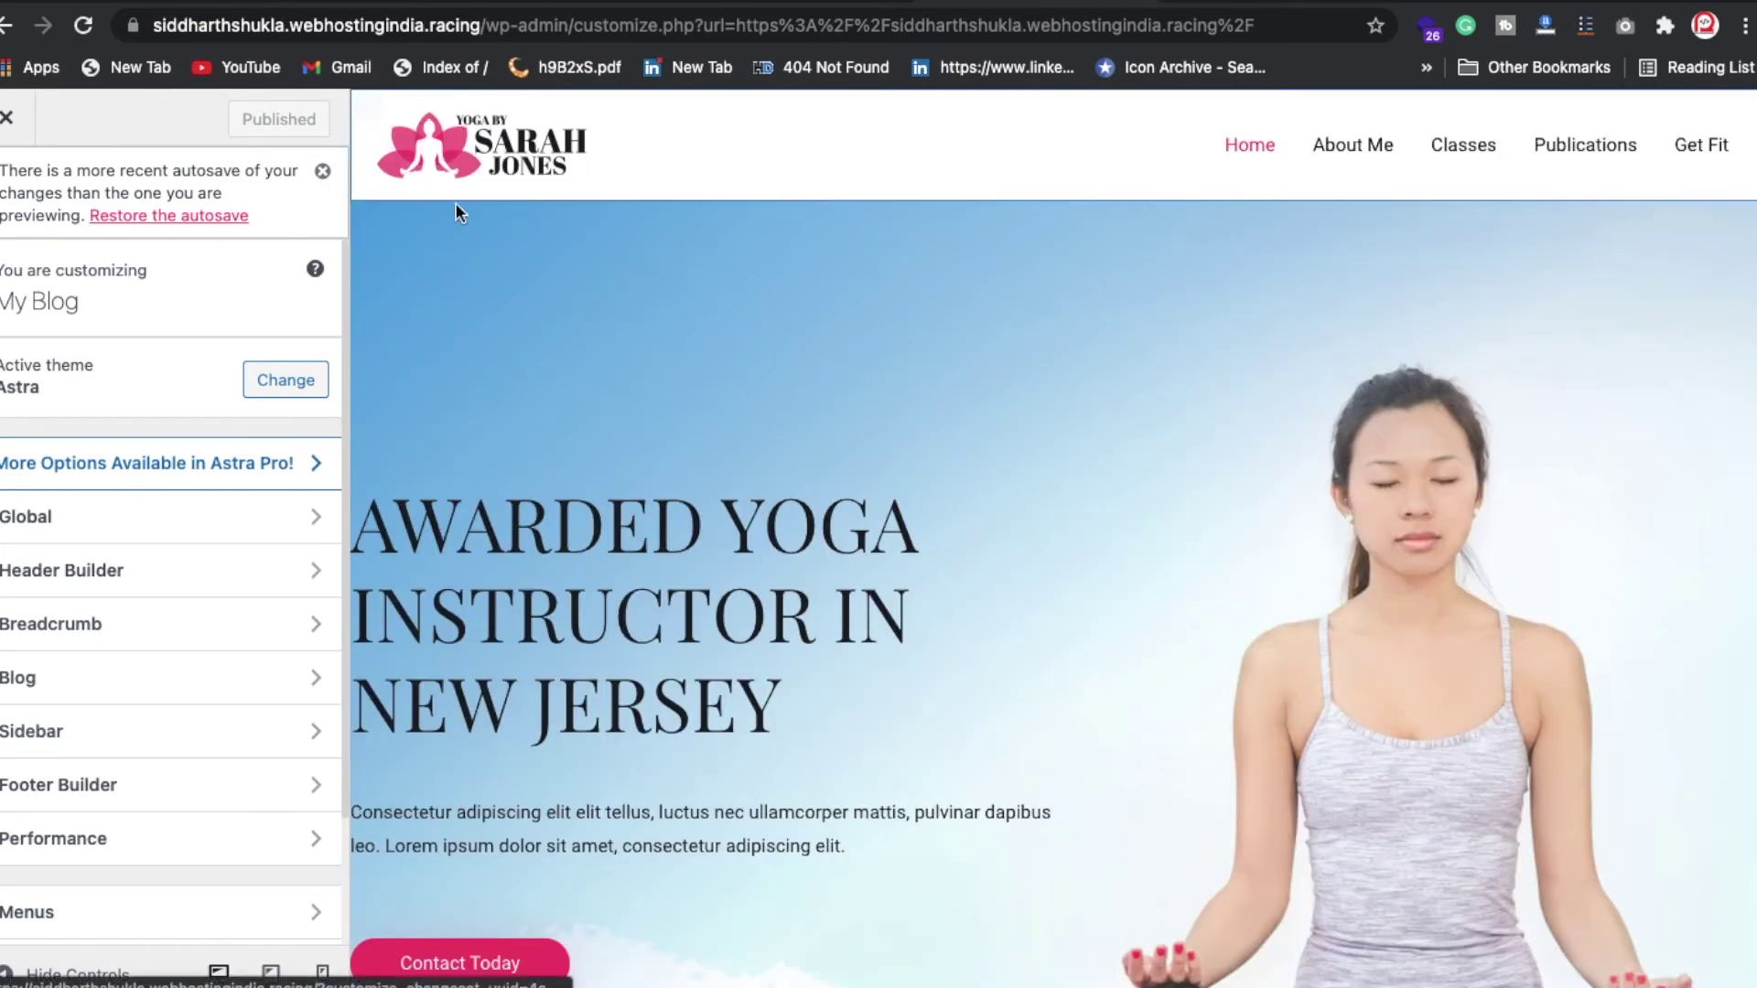
{"action": "left_click", "coordinate": [370, 109]}
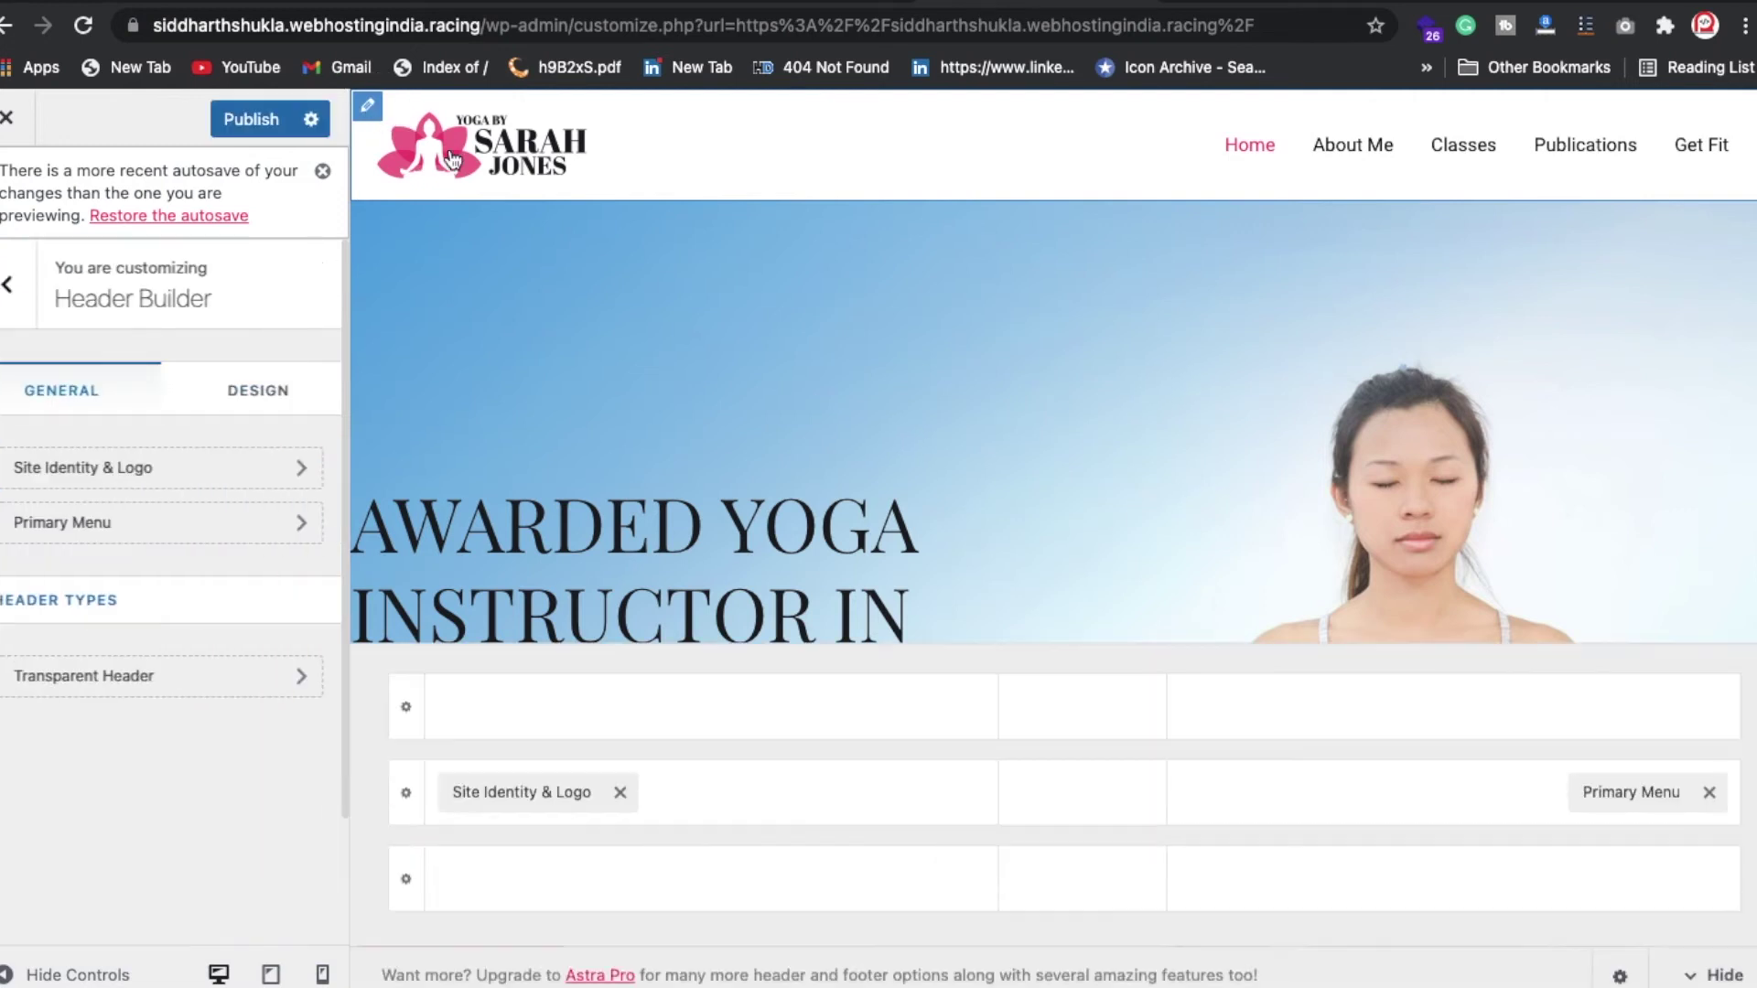
{"action": "left_click", "coordinate": [403, 135]}
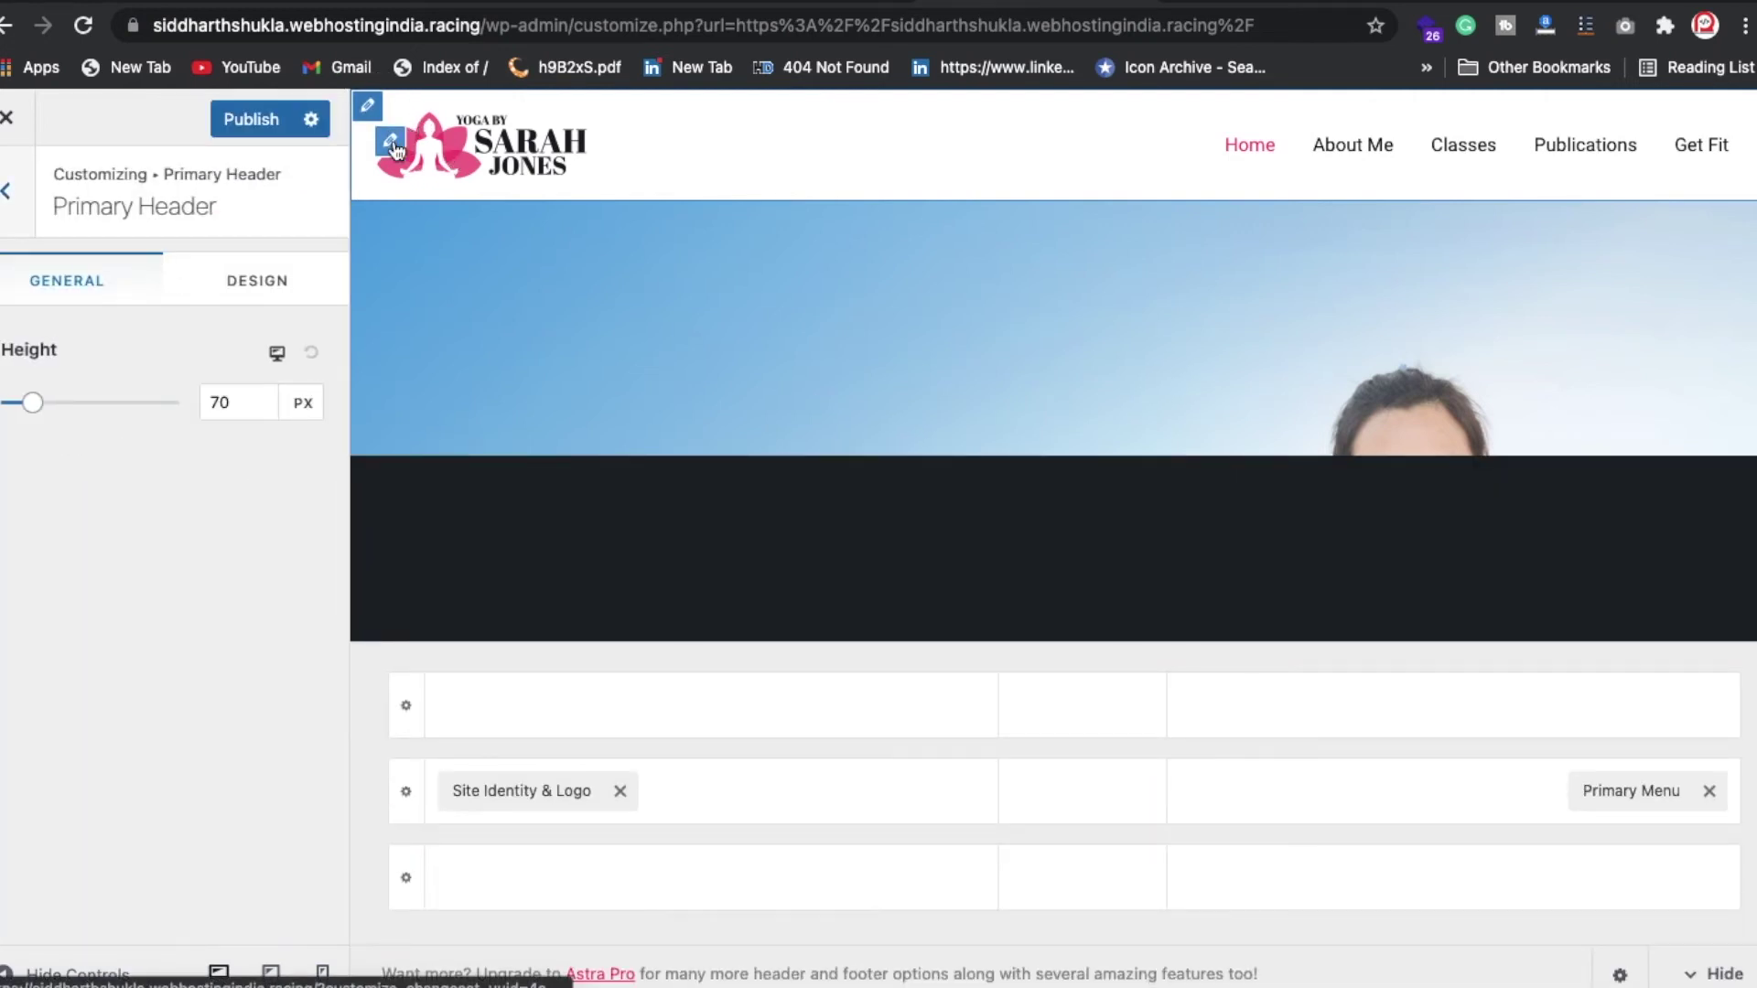
{"action": "left_click", "coordinate": [391, 143]}
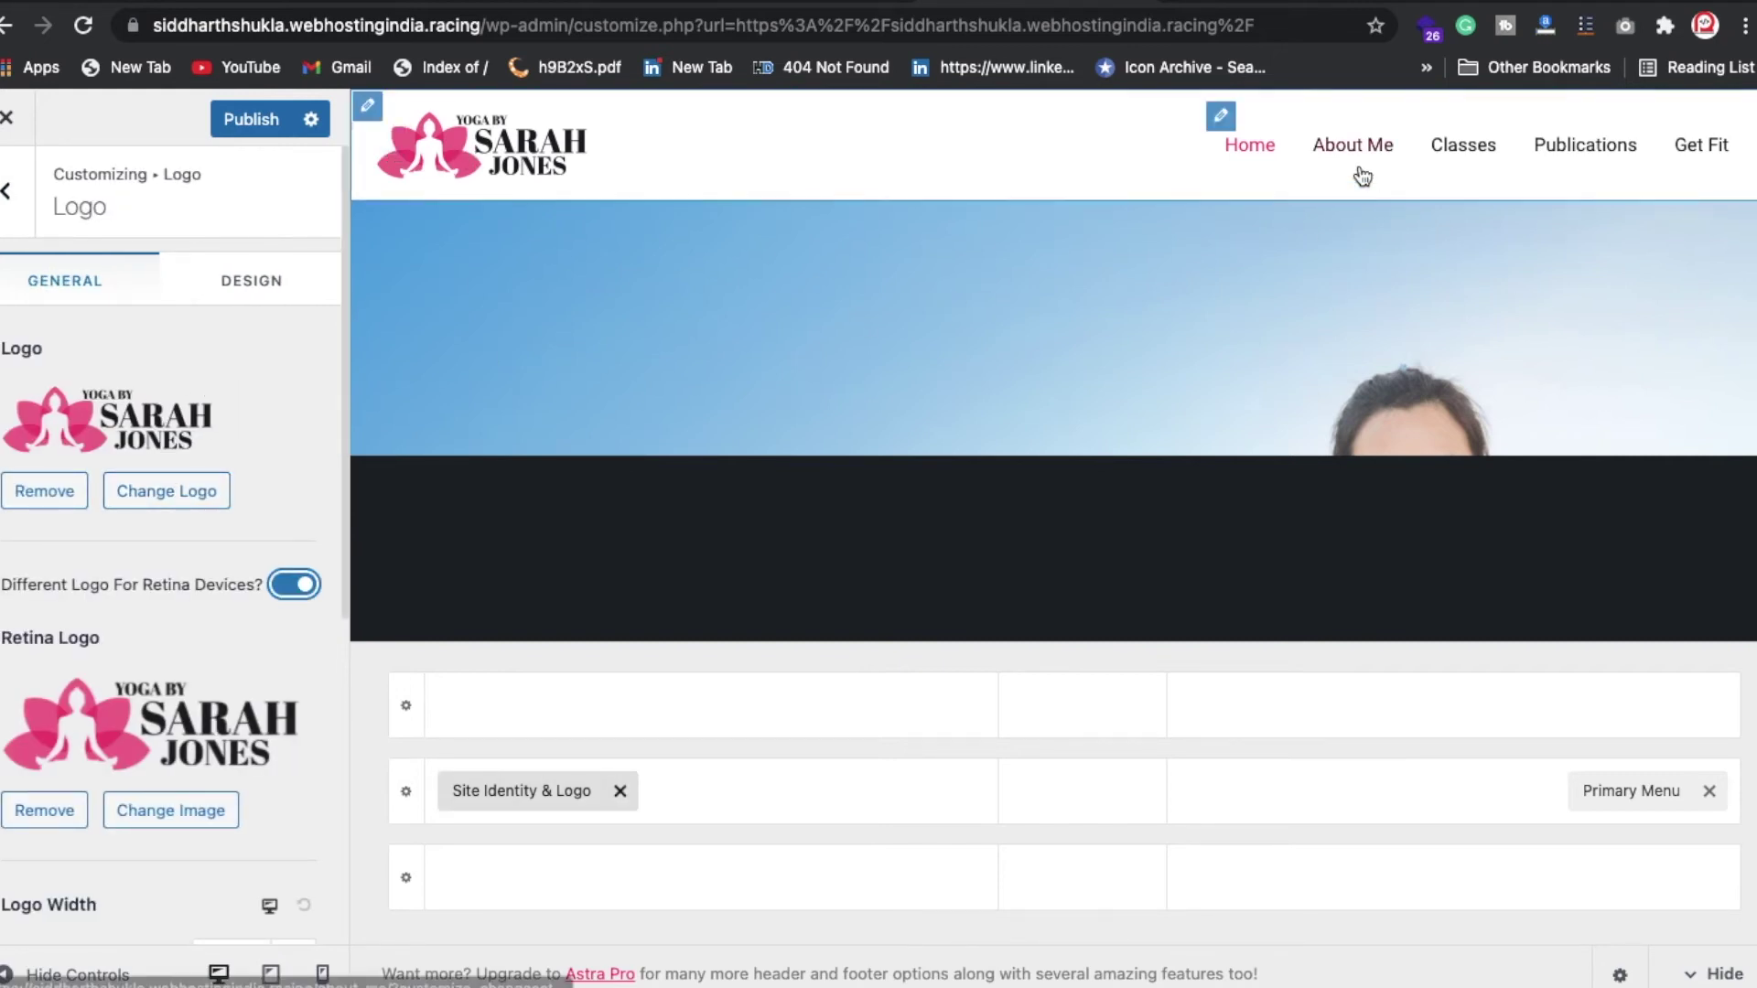
{"action": "left_click", "coordinate": [1231, 117]}
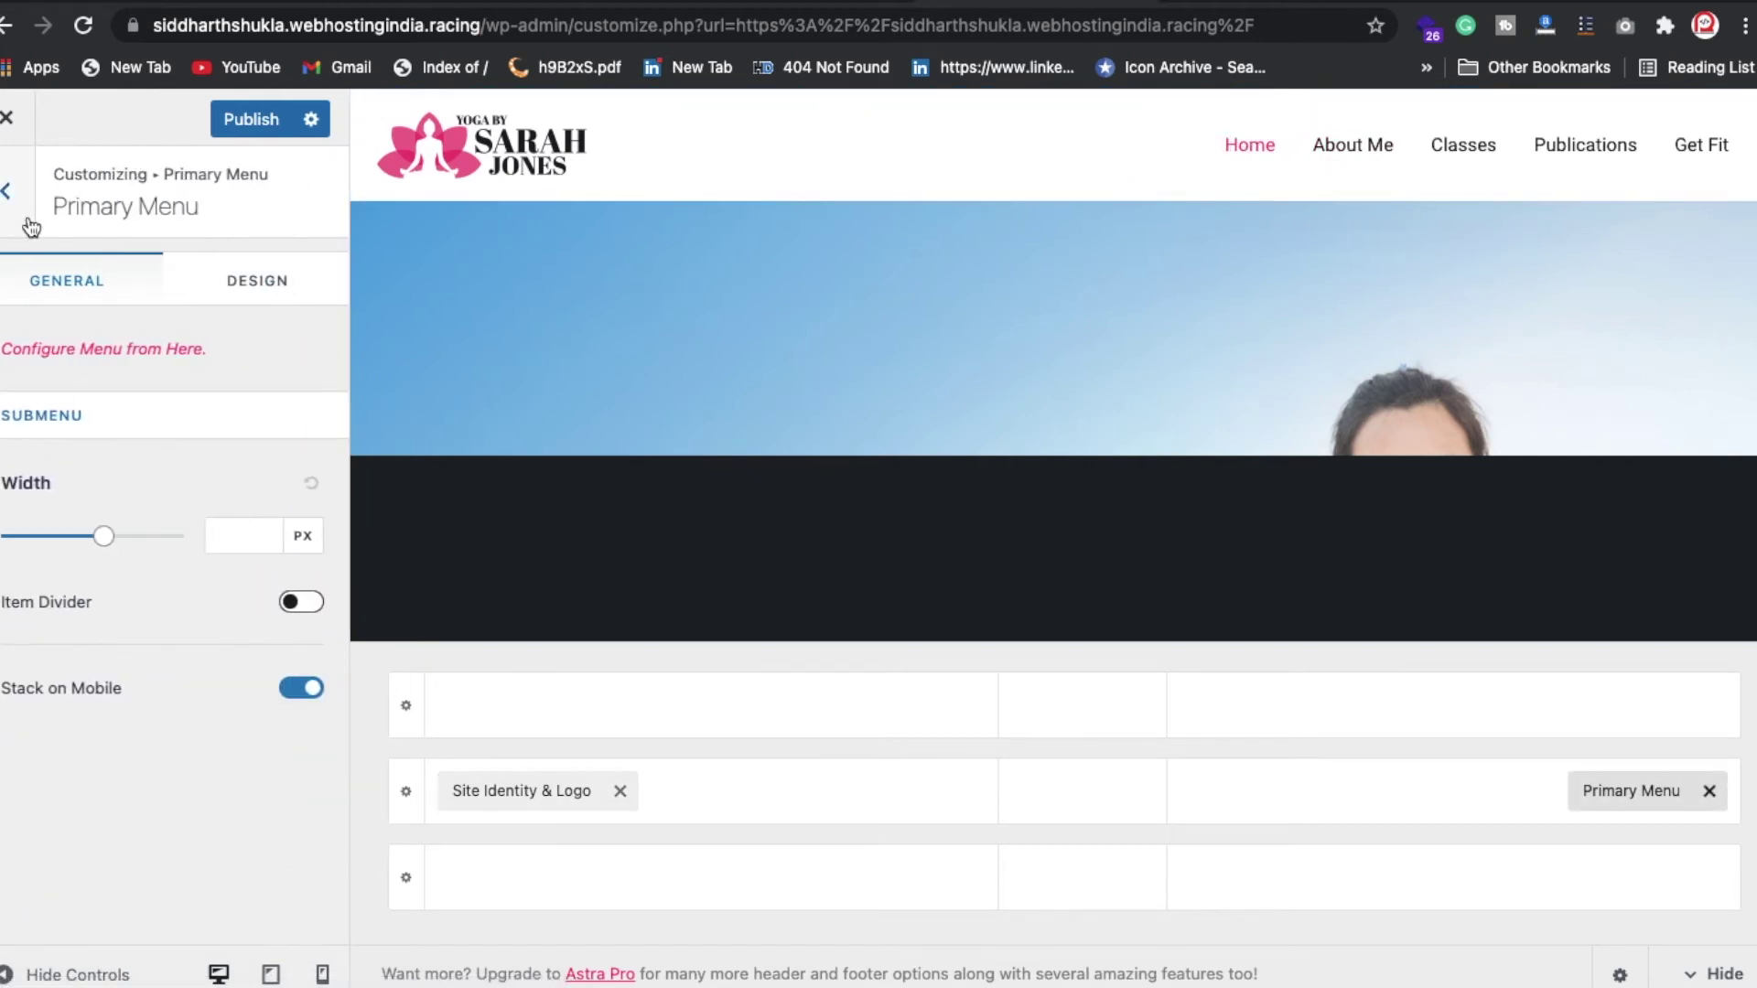
{"action": "left_click", "coordinate": [6, 191]}
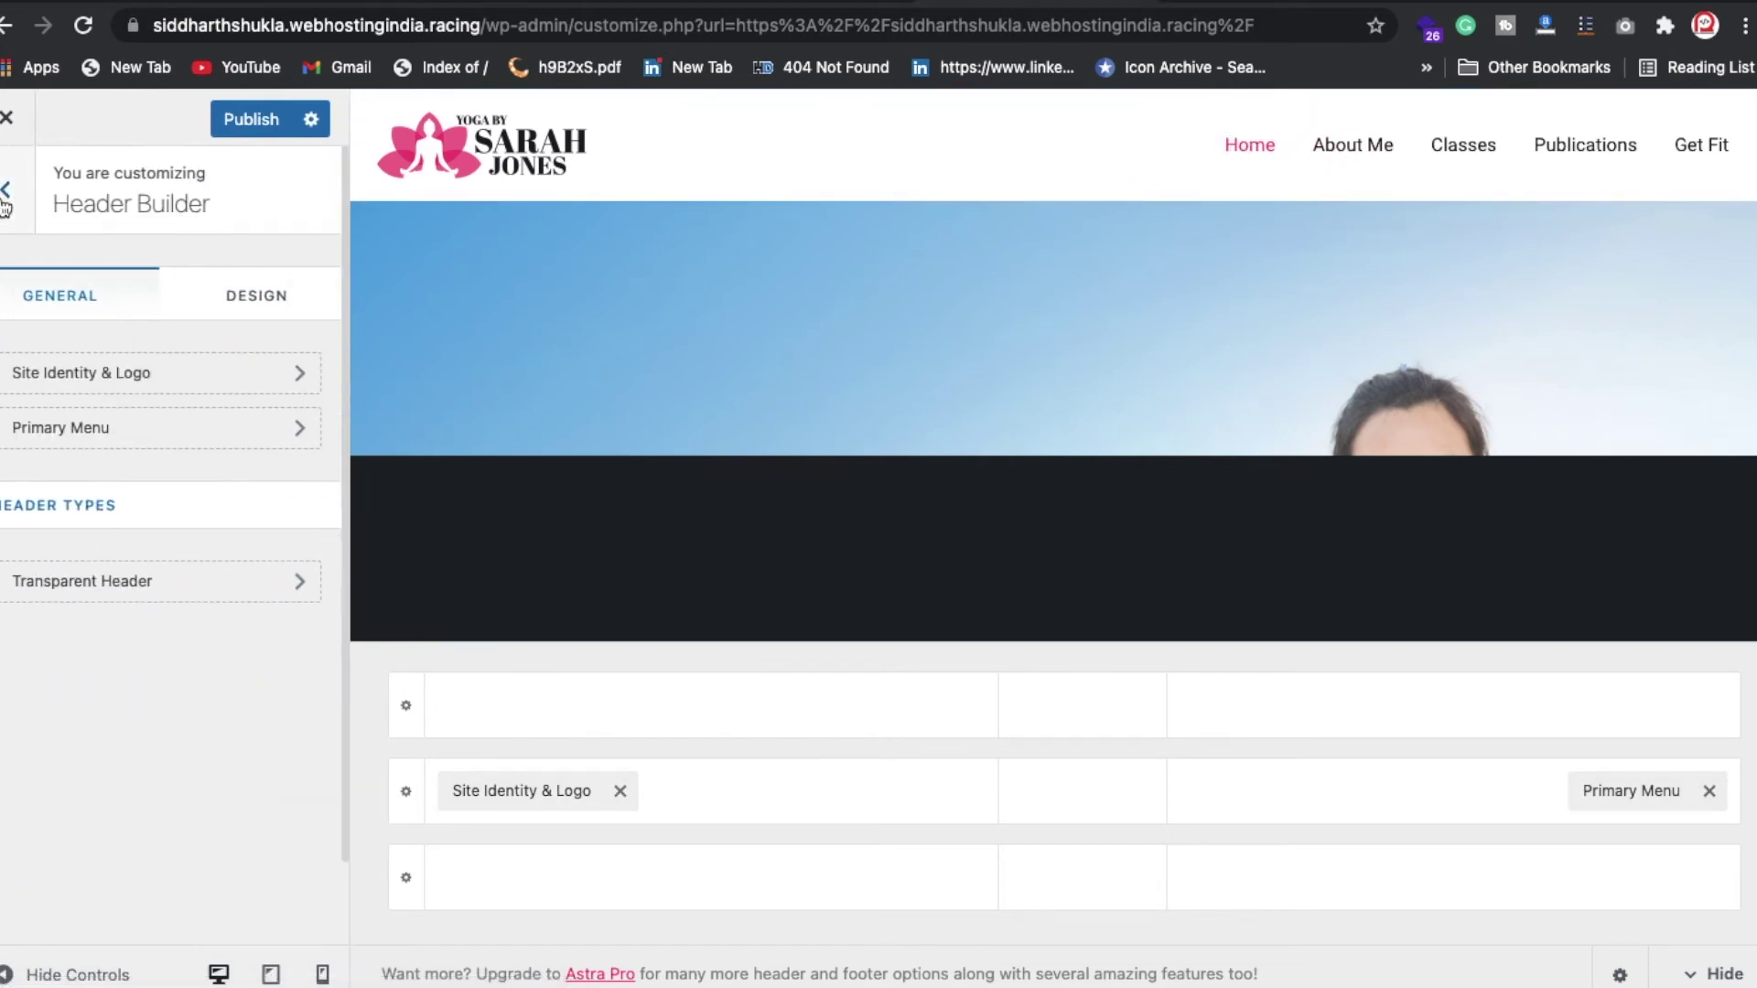
{"action": "left_click", "coordinate": [83, 426]}
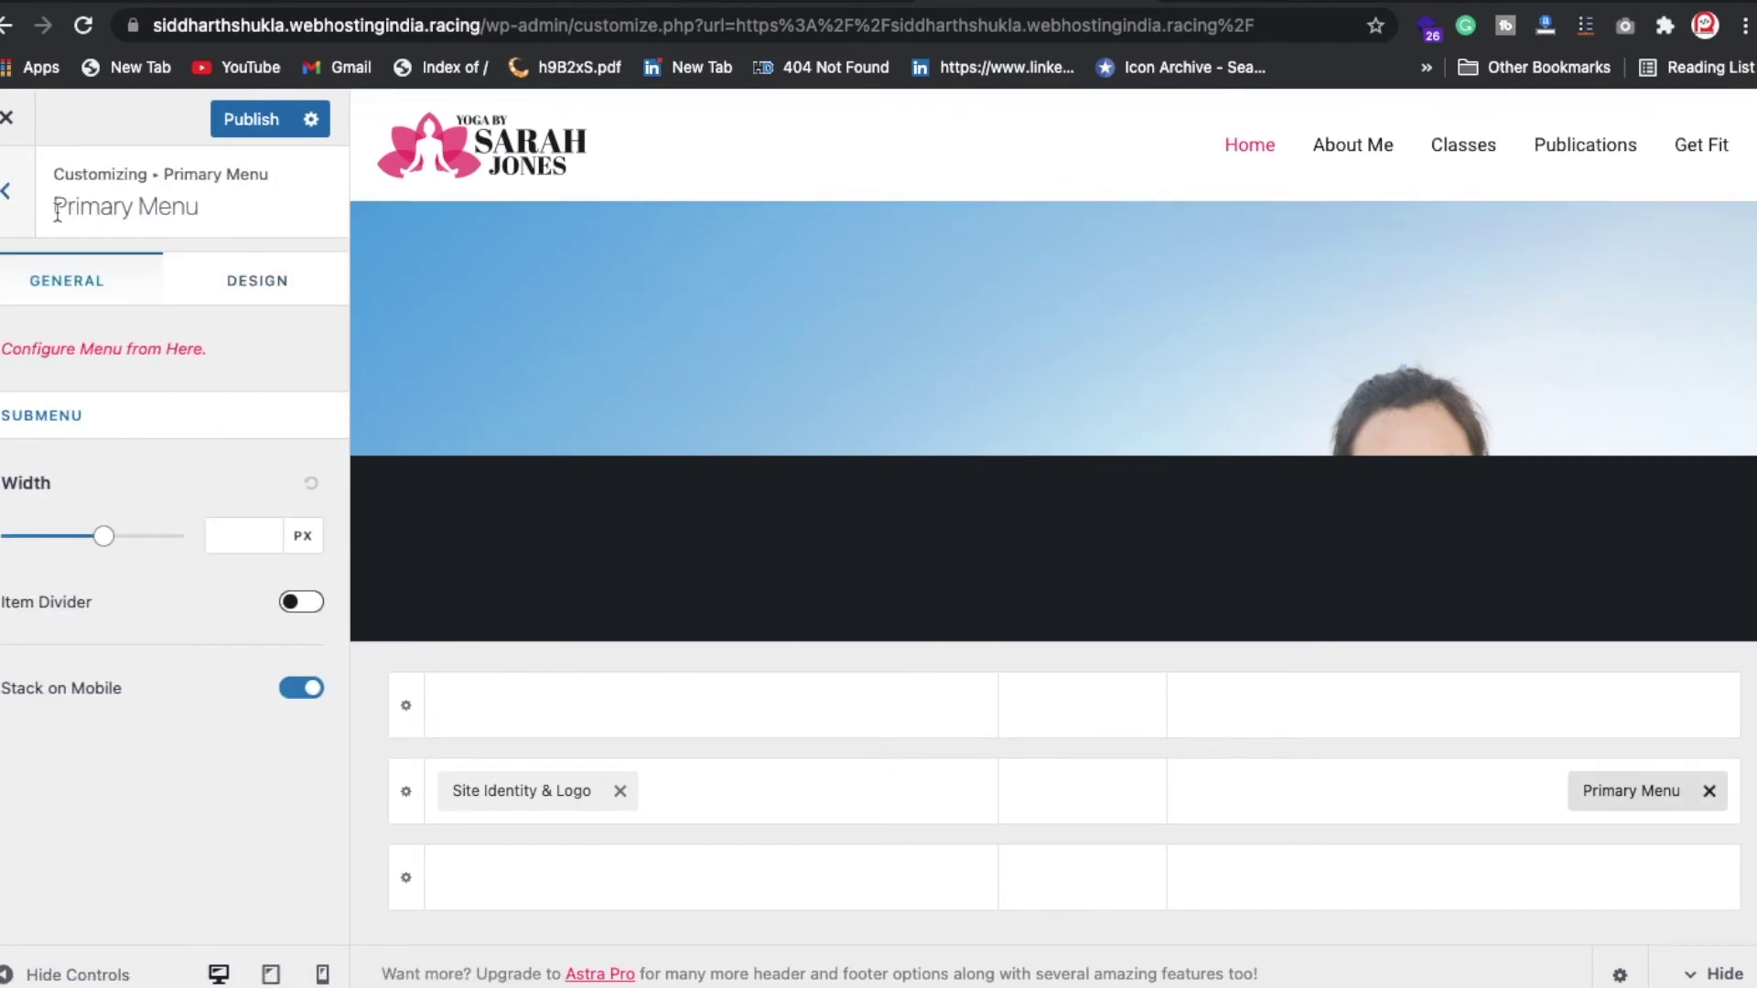
{"action": "left_click", "coordinate": [11, 194]}
{"action": "left_click", "coordinate": [11, 194]}
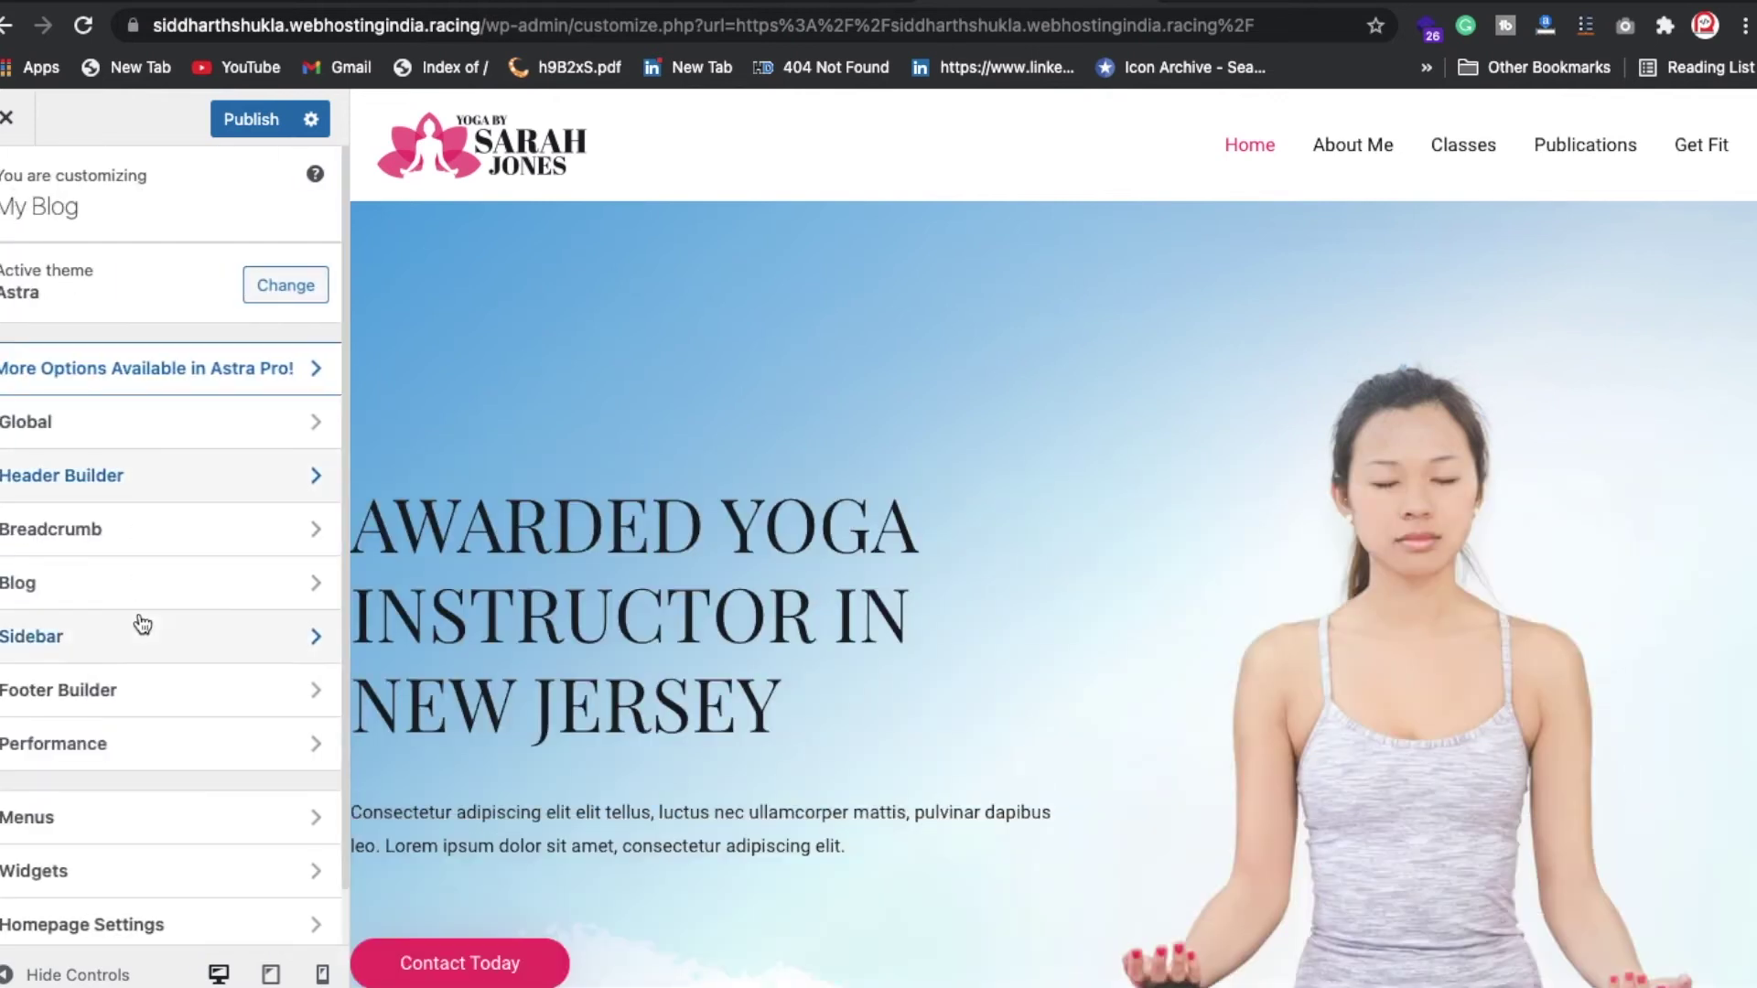
{"action": "scroll", "coordinate": [176, 787], "scroll_direction": "down", "scroll_amount": 1}
Step: Delete the Publications item from Main Menu and publish, leaving Home, About Me, Classes, Get Fit
{"action": "left_click", "coordinate": [191, 767]}
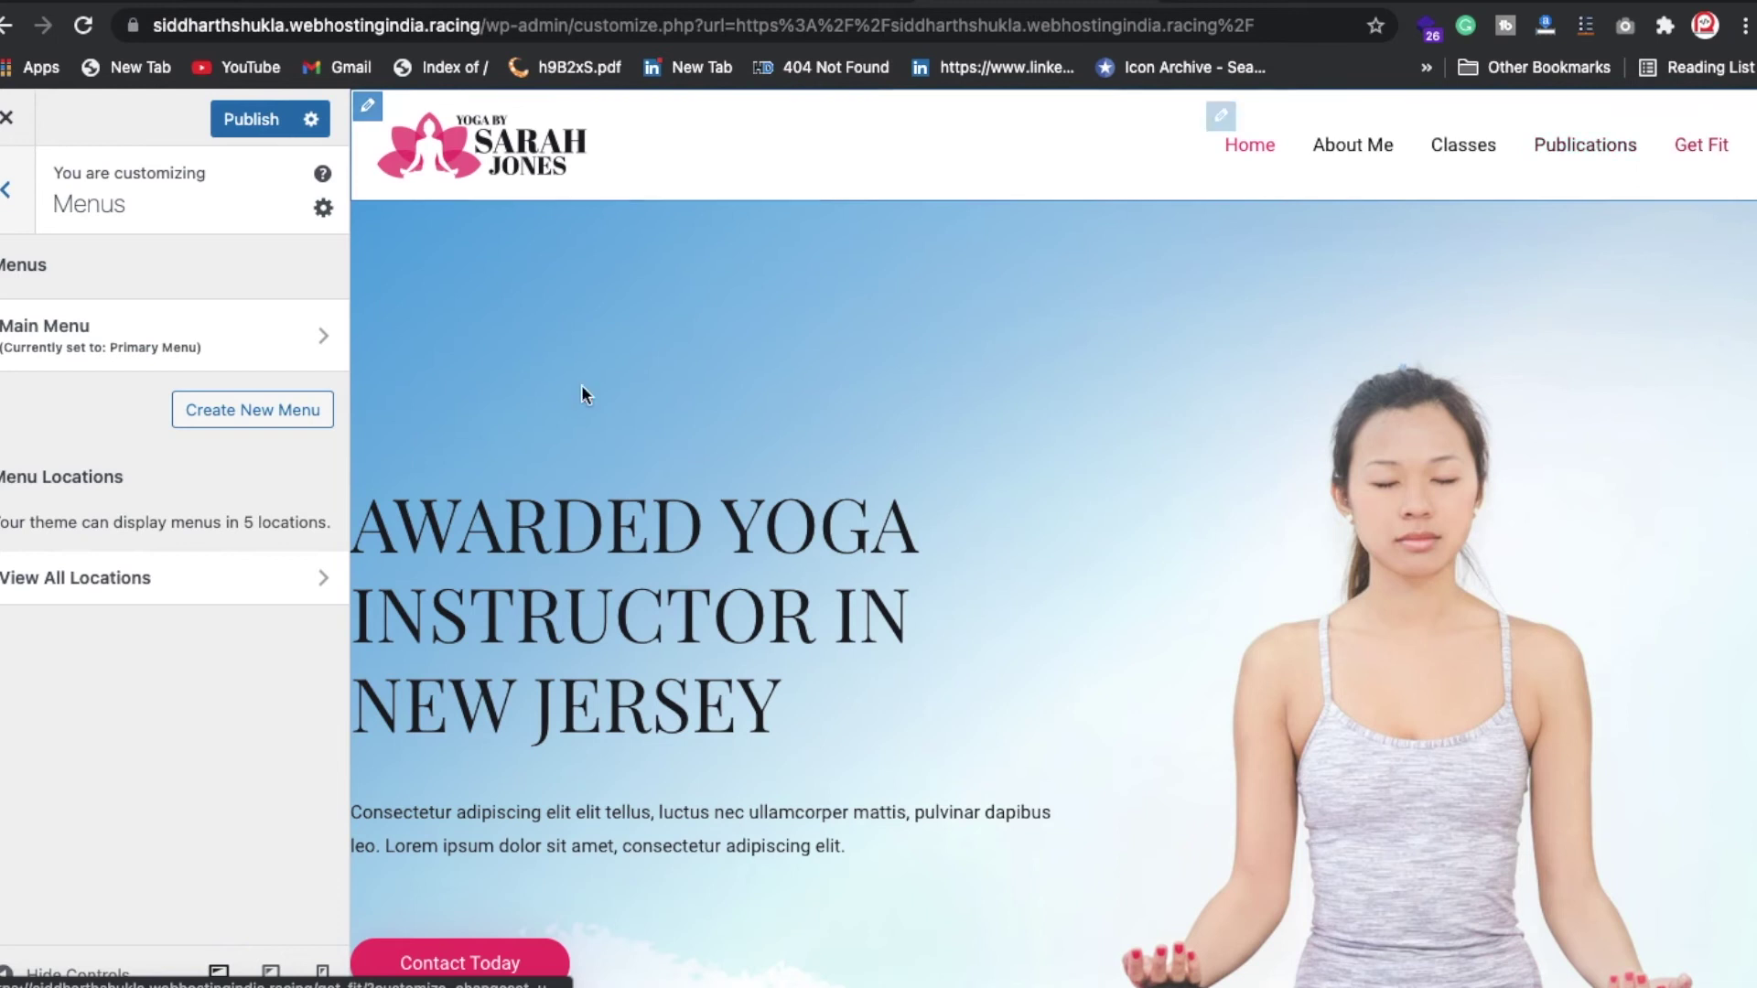
{"action": "left_click", "coordinate": [125, 345]}
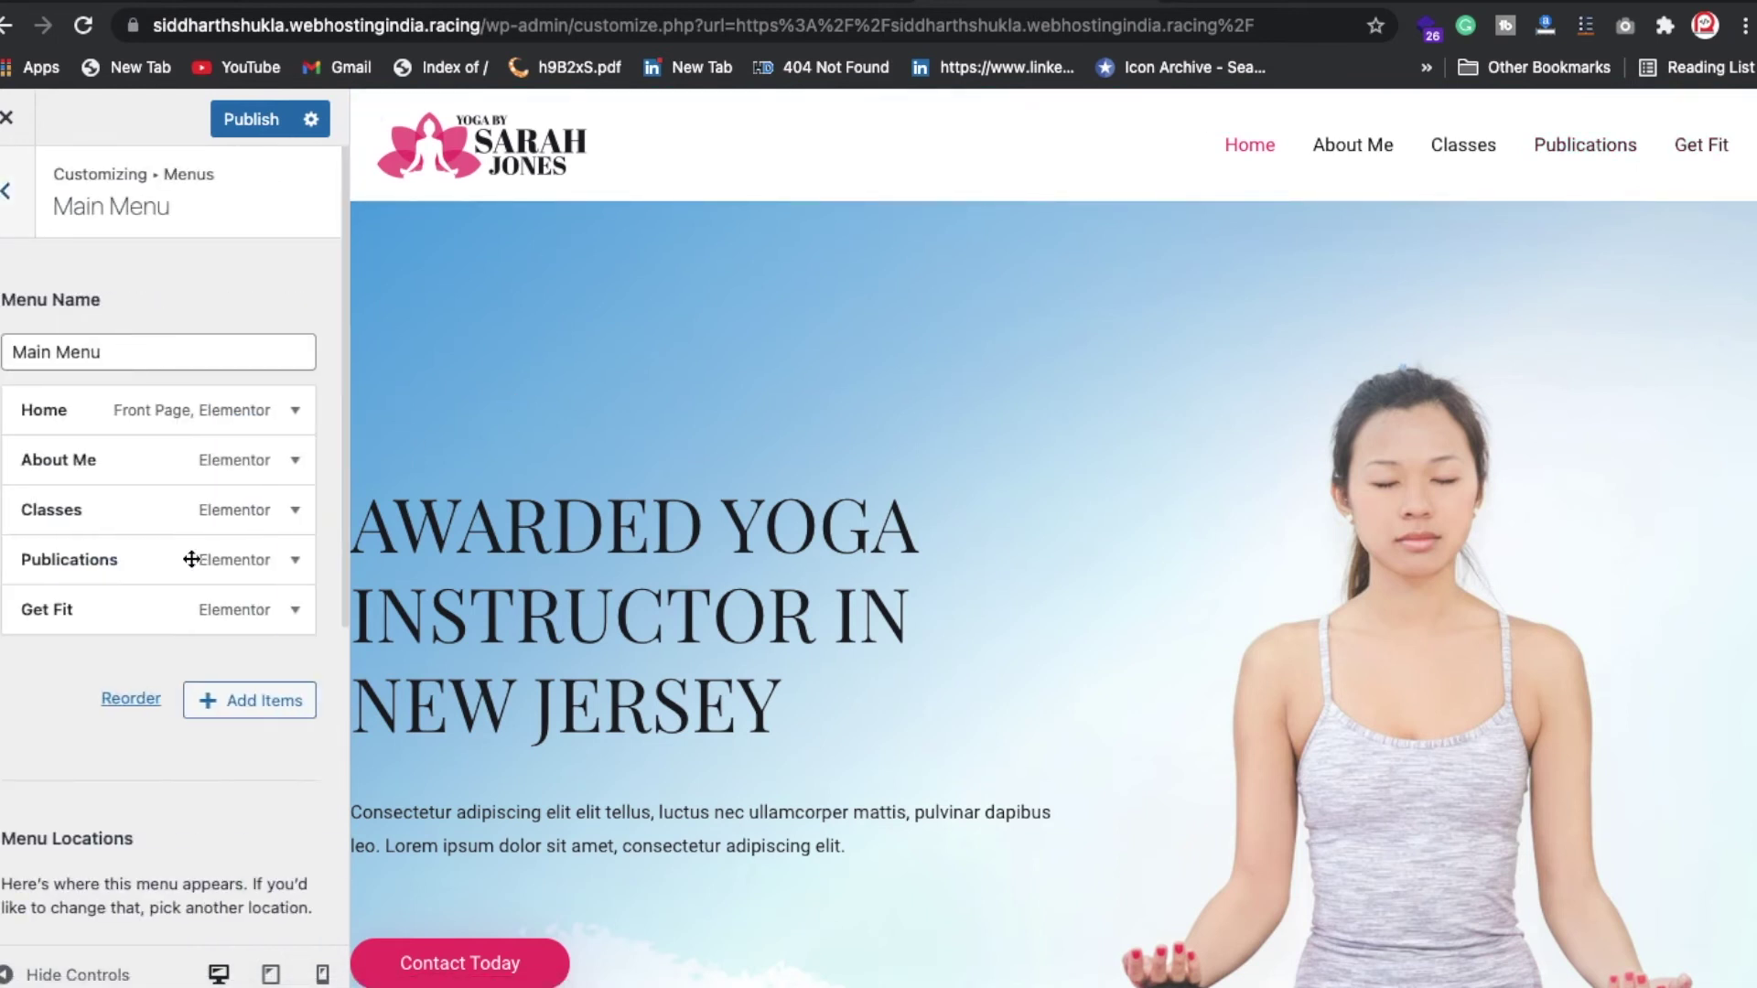
{"action": "left_click", "coordinate": [239, 568]}
{"action": "scroll", "coordinate": [104, 844], "scroll_direction": "down", "scroll_amount": 5}
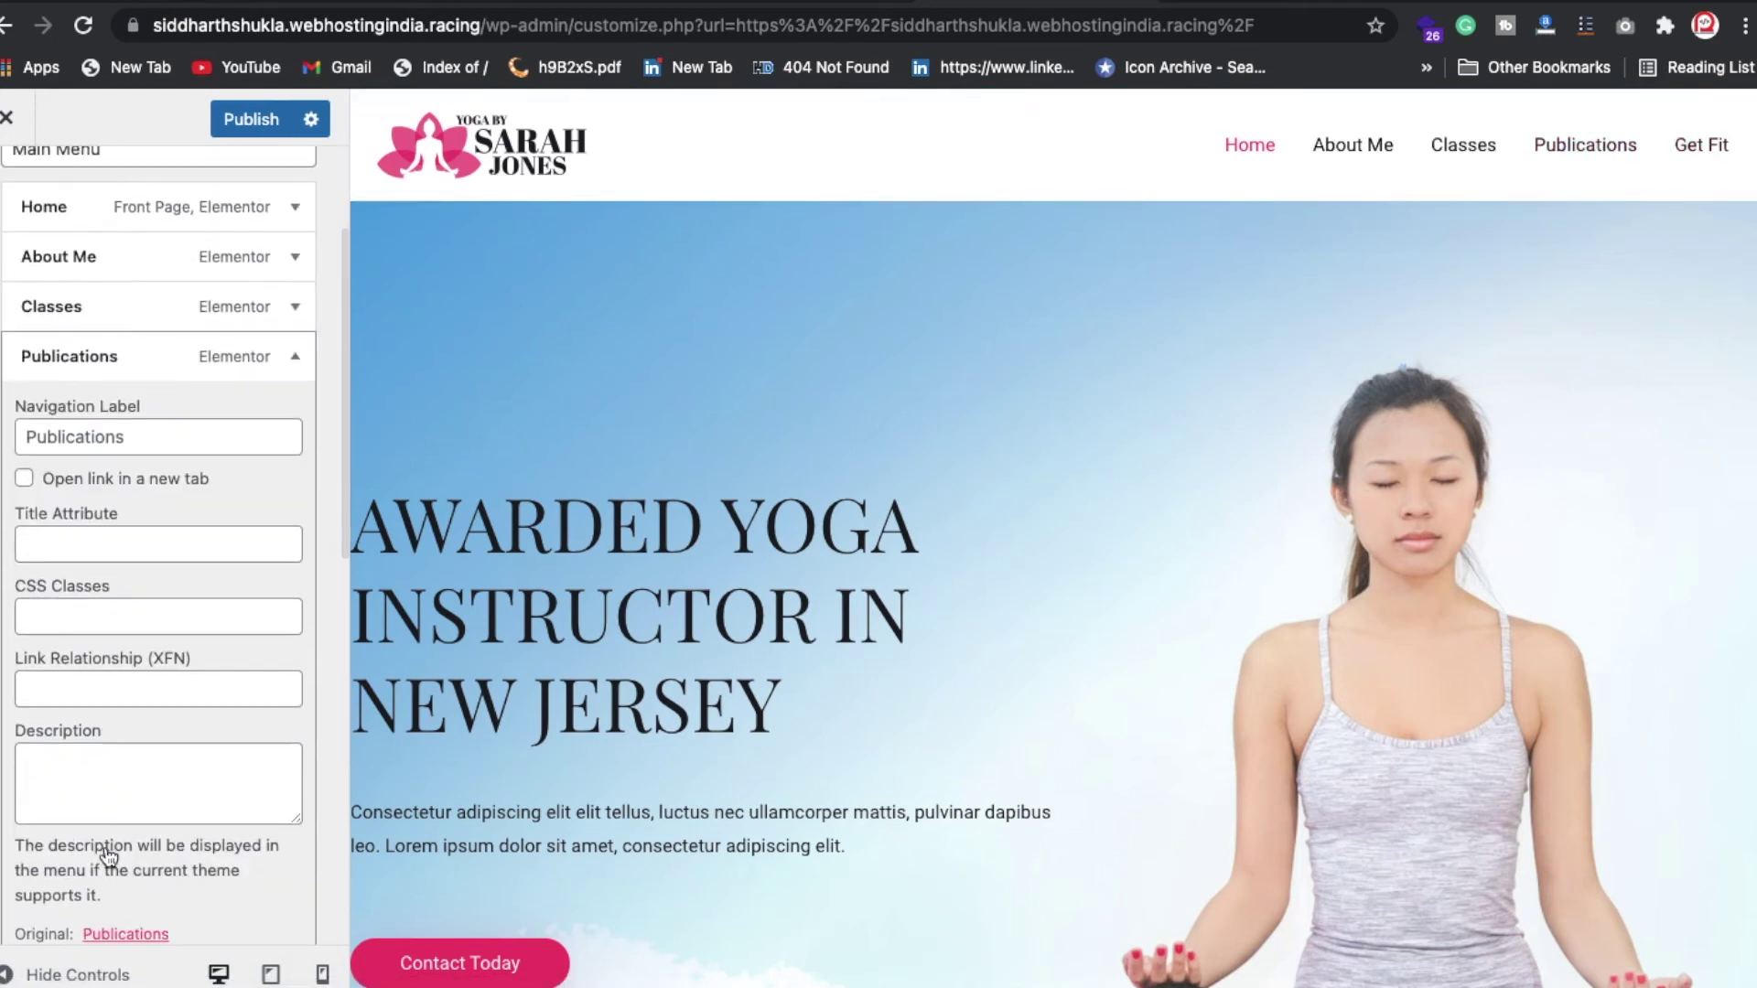
{"action": "left_click", "coordinate": [40, 795]}
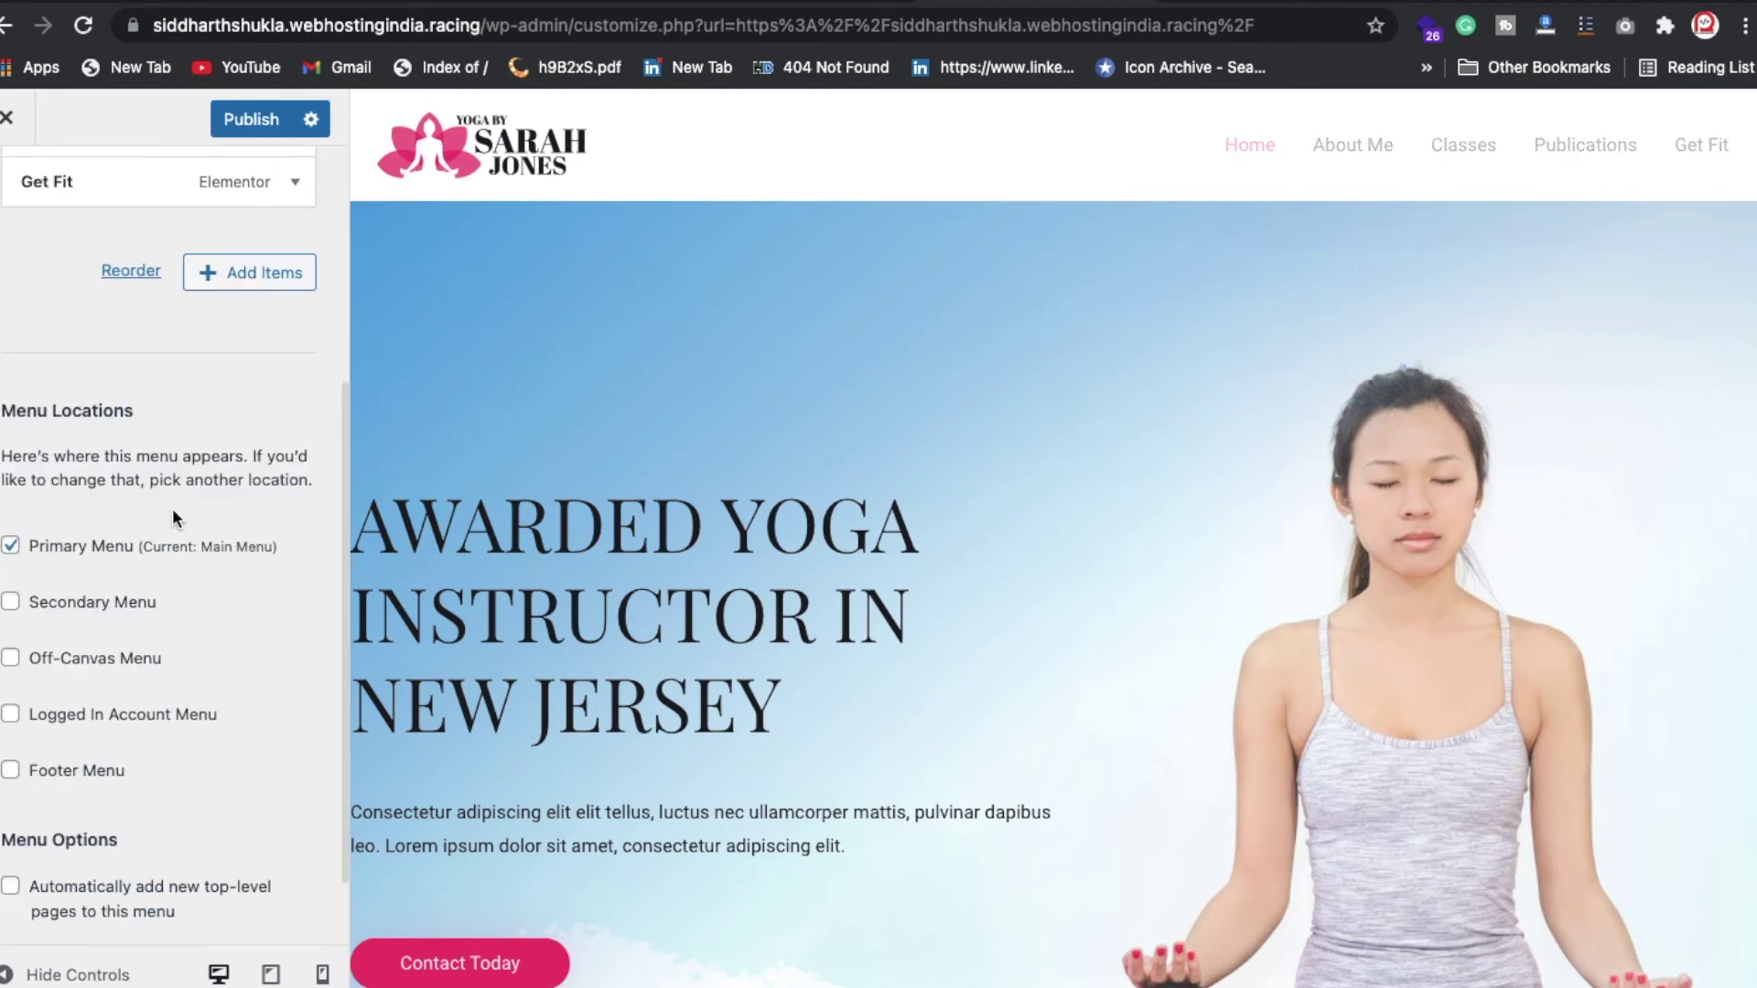
{"action": "scroll", "coordinate": [256, 320], "scroll_direction": "up", "scroll_amount": 5}
{"action": "left_click", "coordinate": [252, 119]}
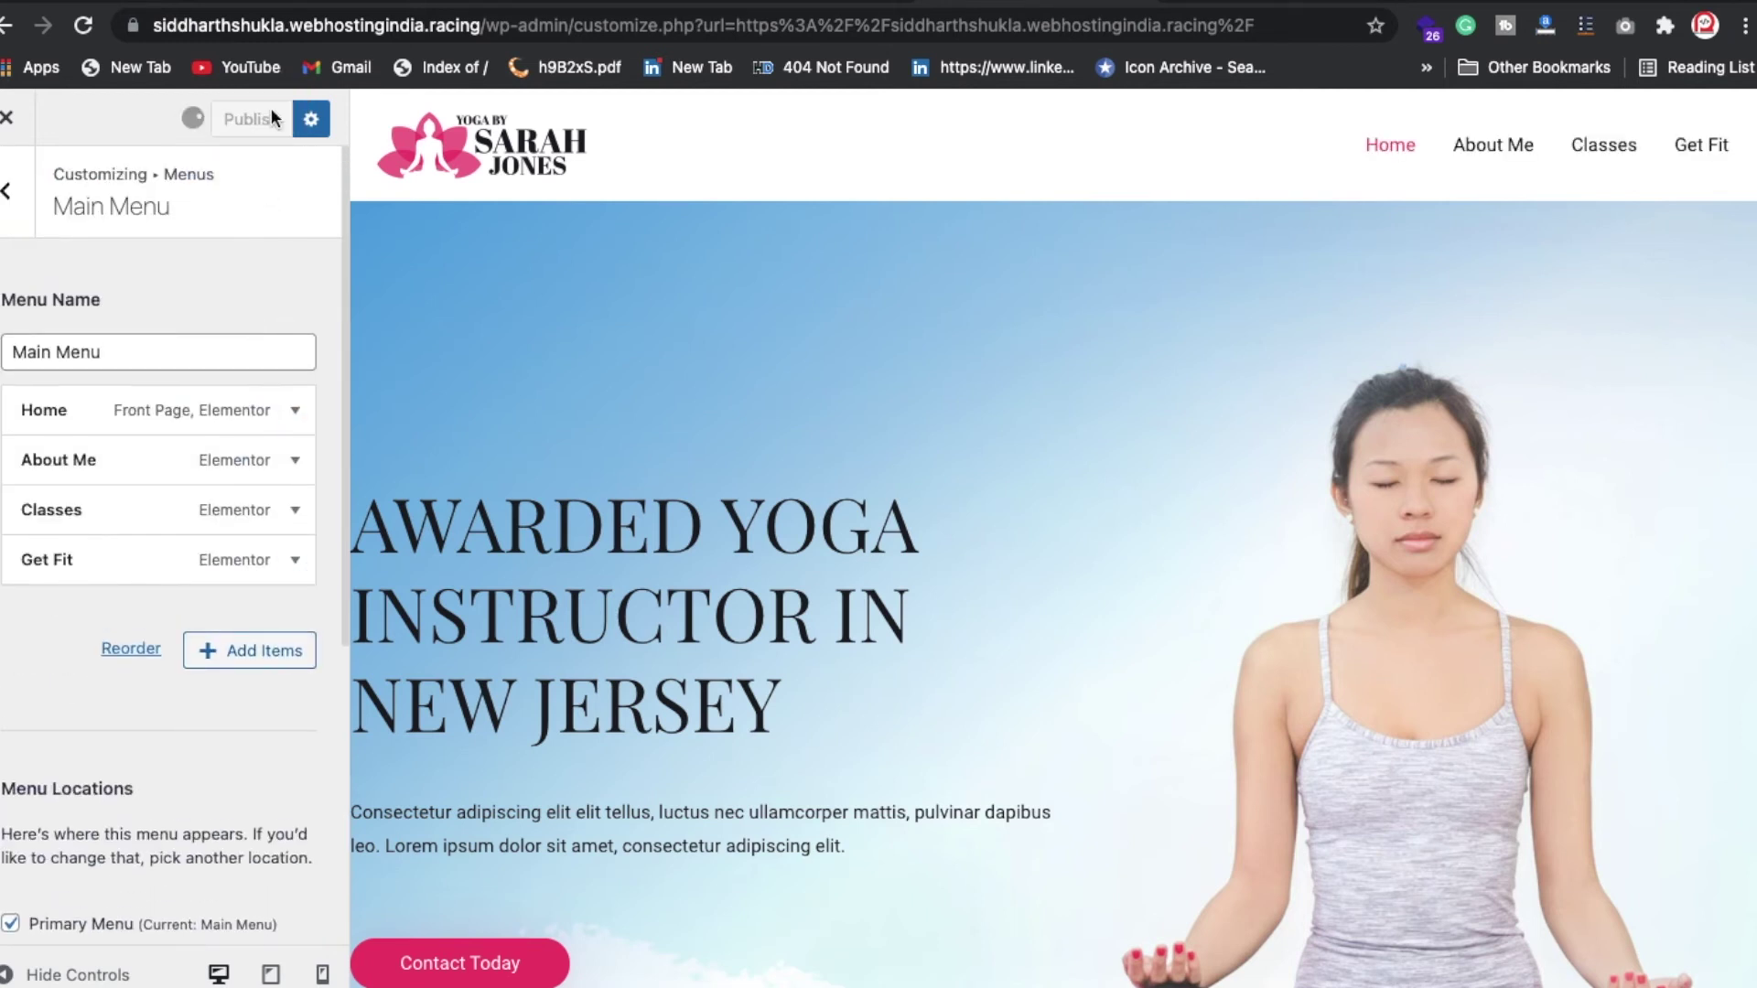
{"action": "left_click", "coordinate": [16, 203]}
{"action": "scroll", "coordinate": [855, 688], "scroll_direction": "down", "scroll_amount": 15}
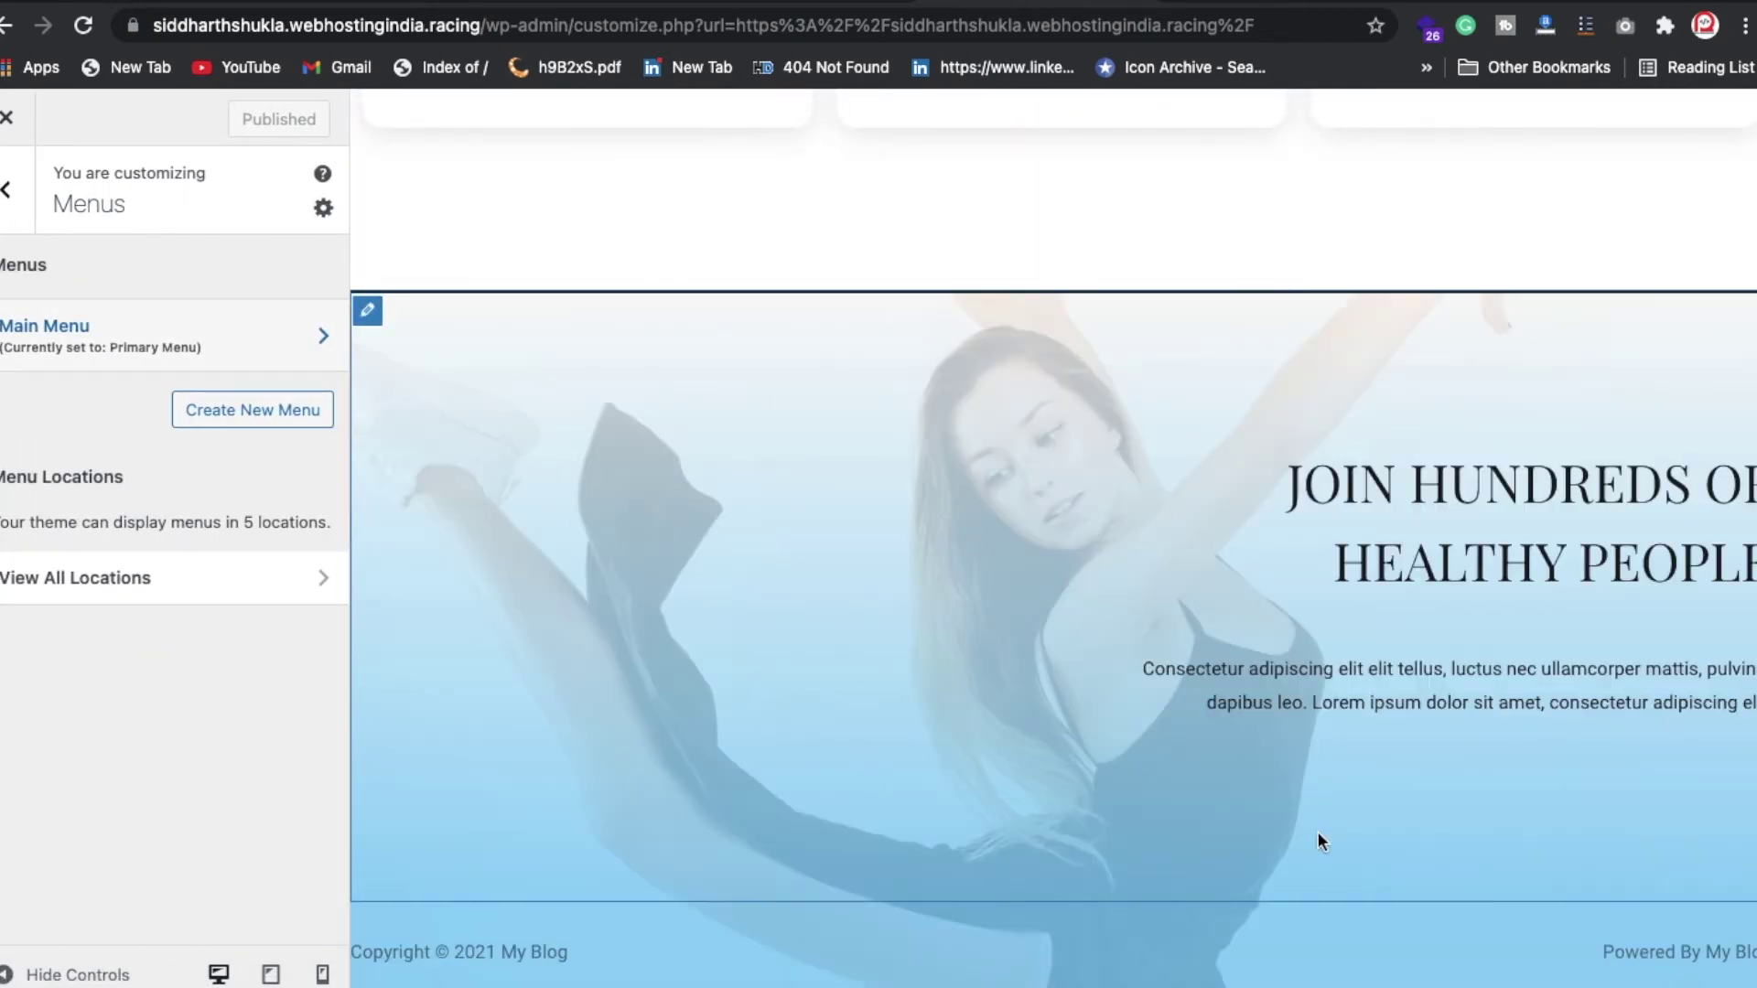
Step: Expand Footer Builder Widget 1's 'JOIN HUNDREDS OF HEALTHY PEOPLE' Text widget and select its title text
{"action": "left_click", "coordinate": [375, 314]}
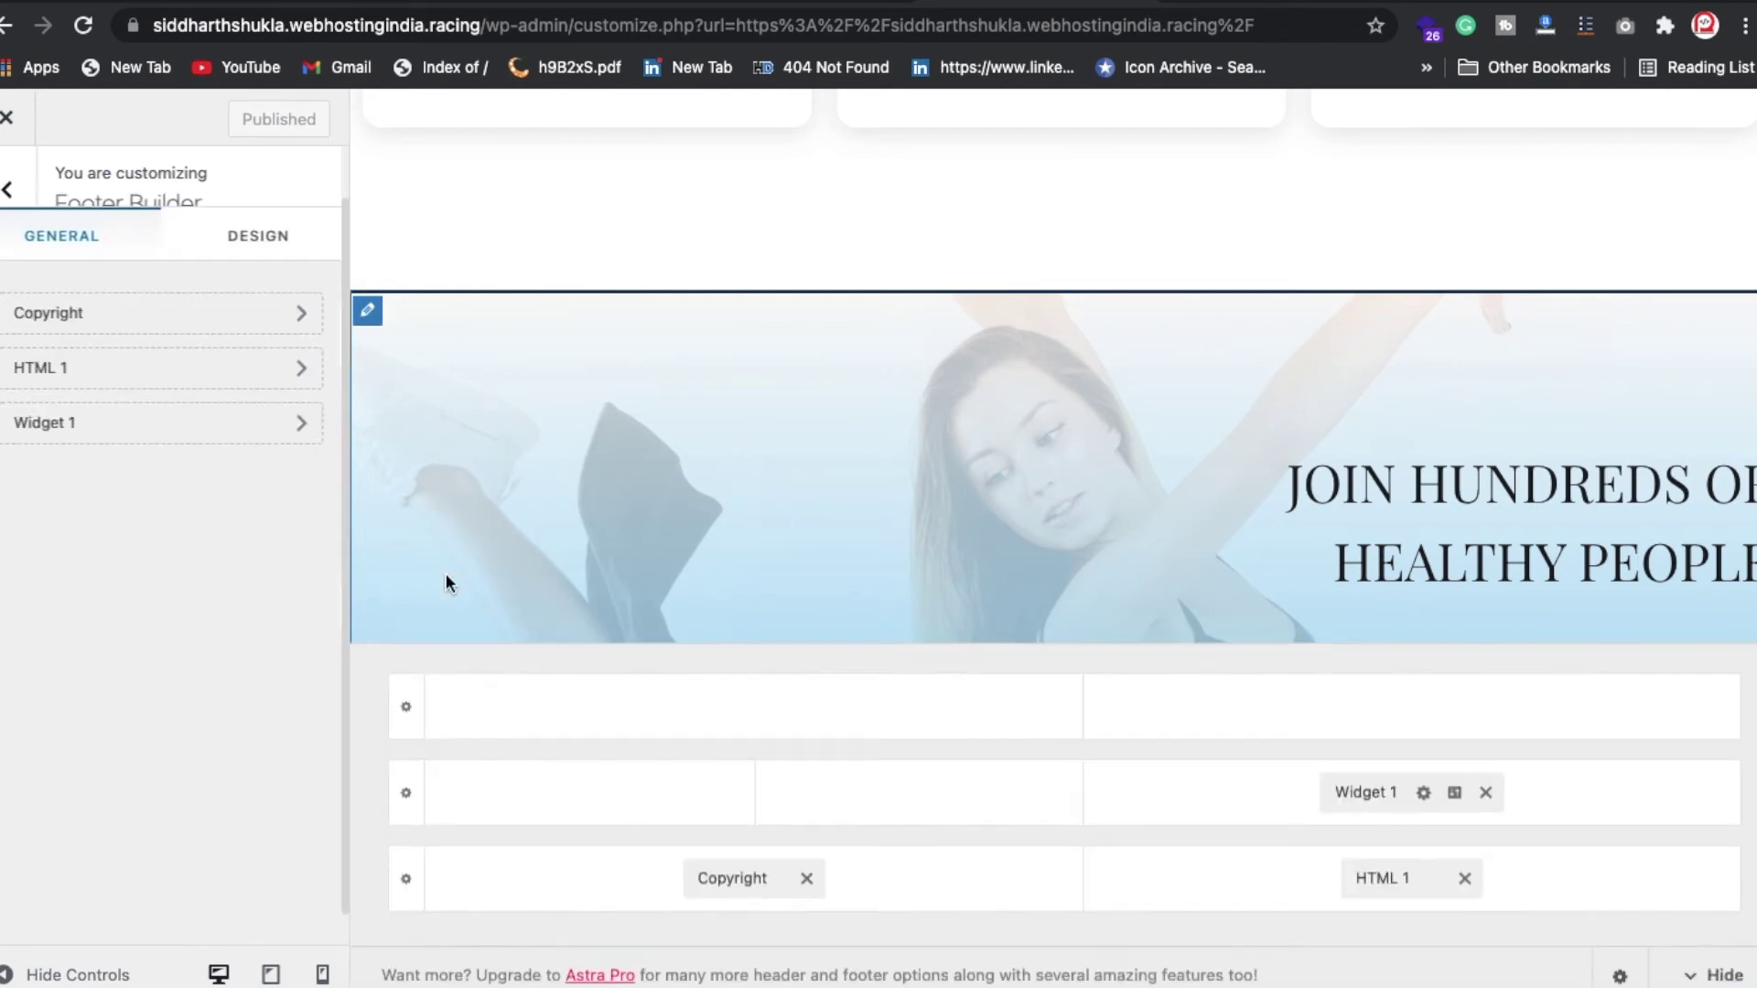
{"action": "left_click", "coordinate": [368, 312]}
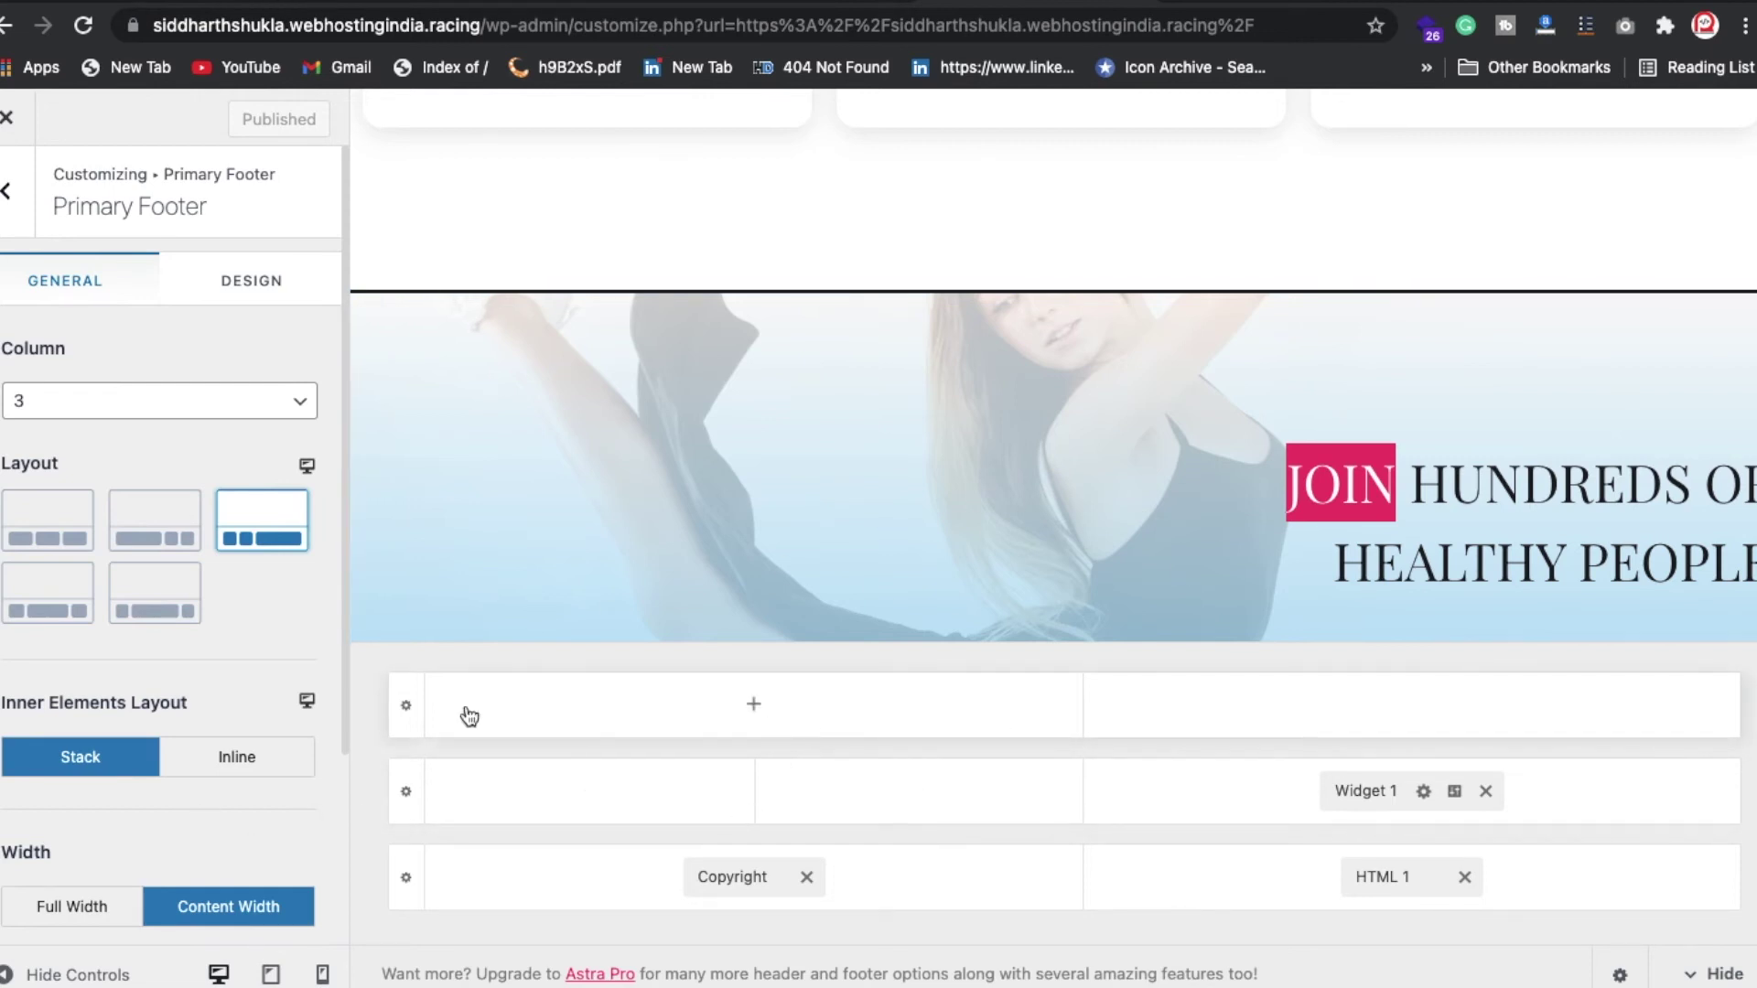
{"action": "left_click", "coordinate": [410, 709]}
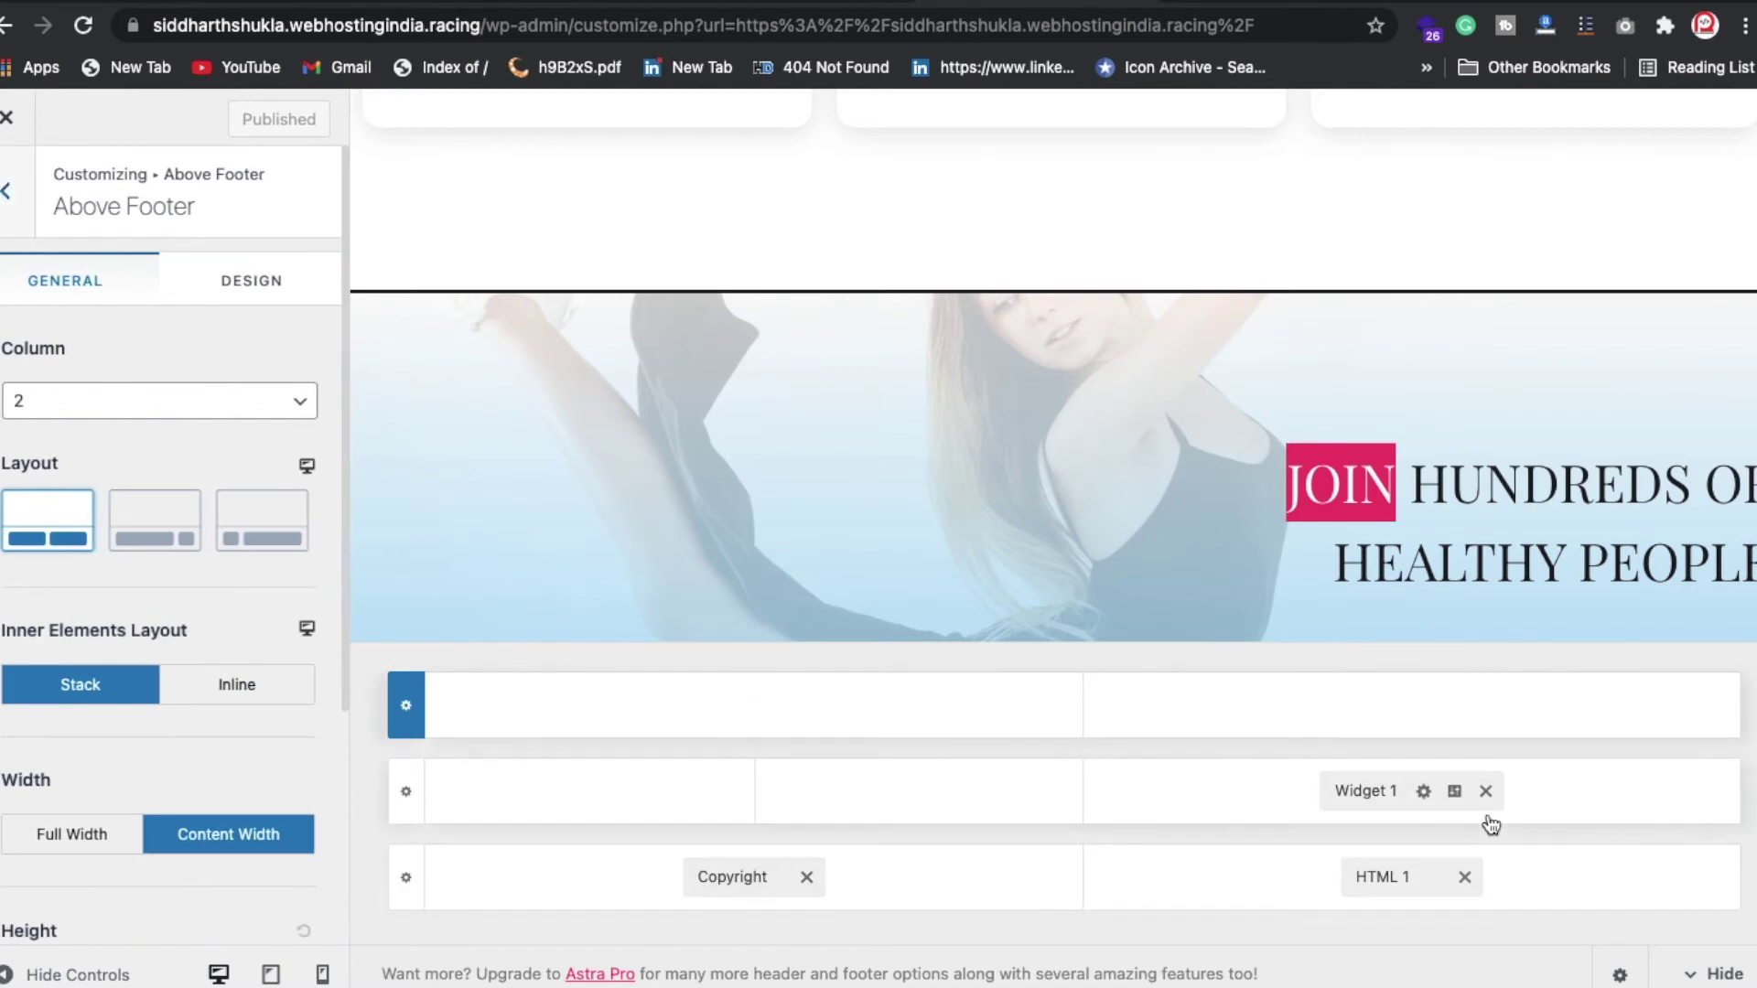
{"action": "left_click", "coordinate": [1424, 797]}
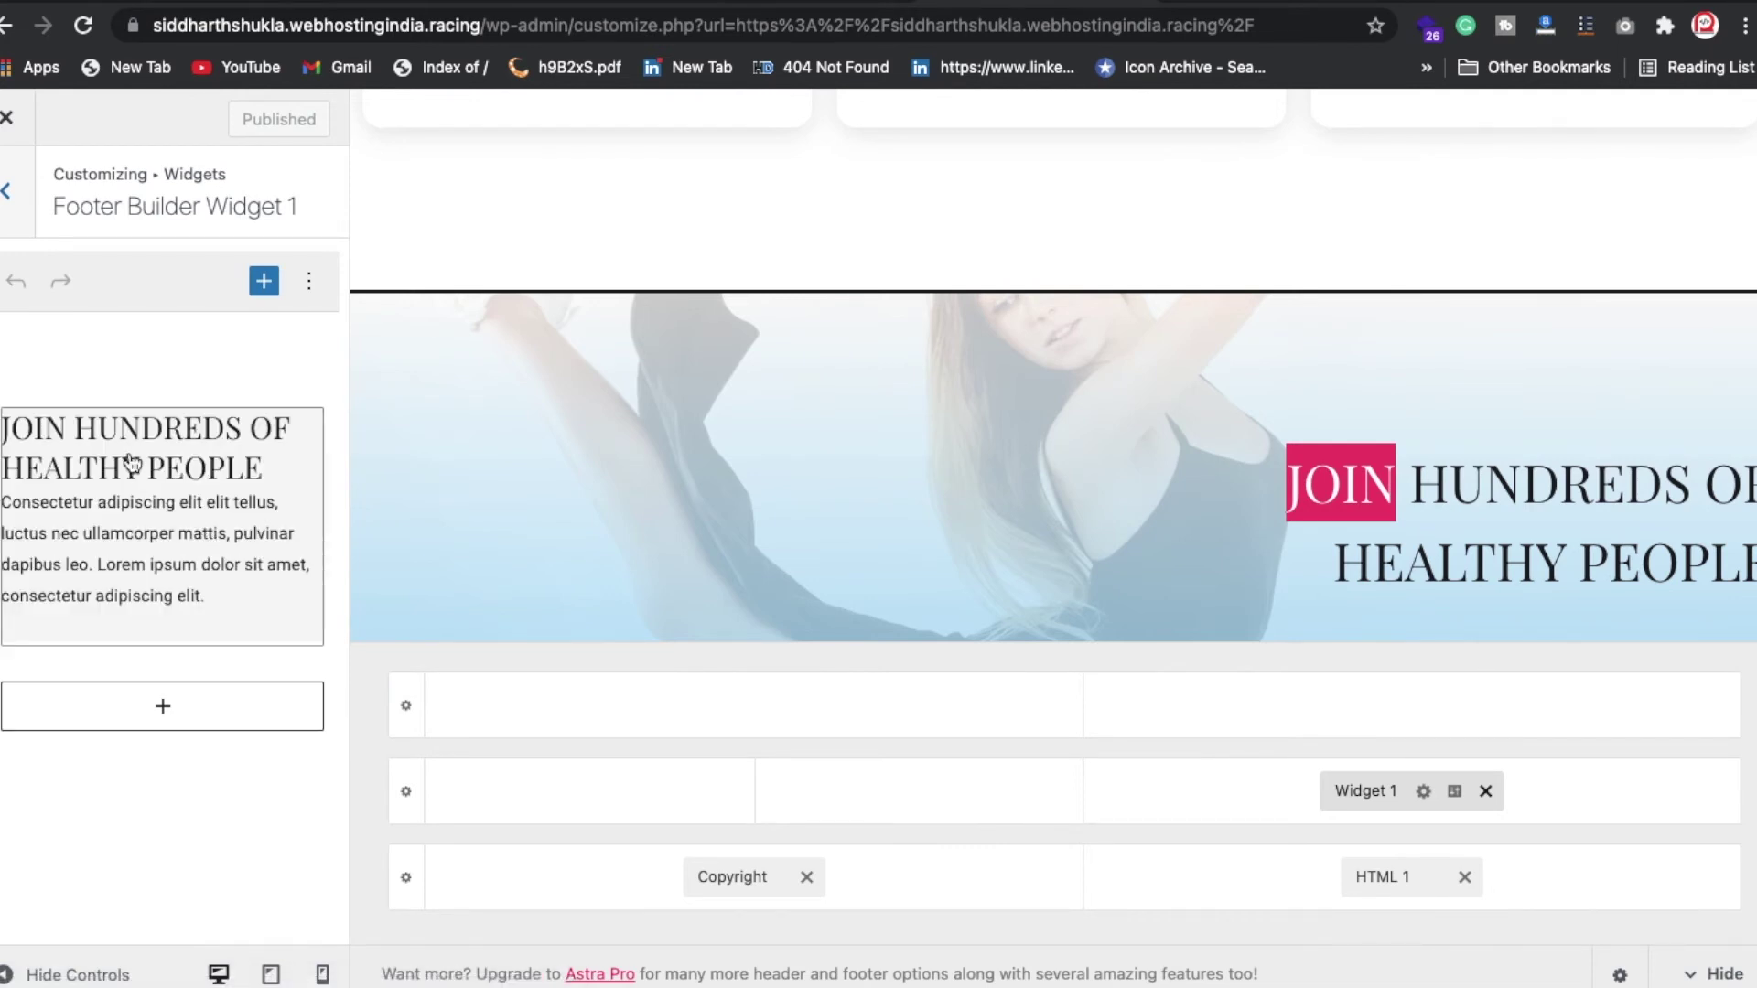
{"action": "left_click", "coordinate": [157, 438]}
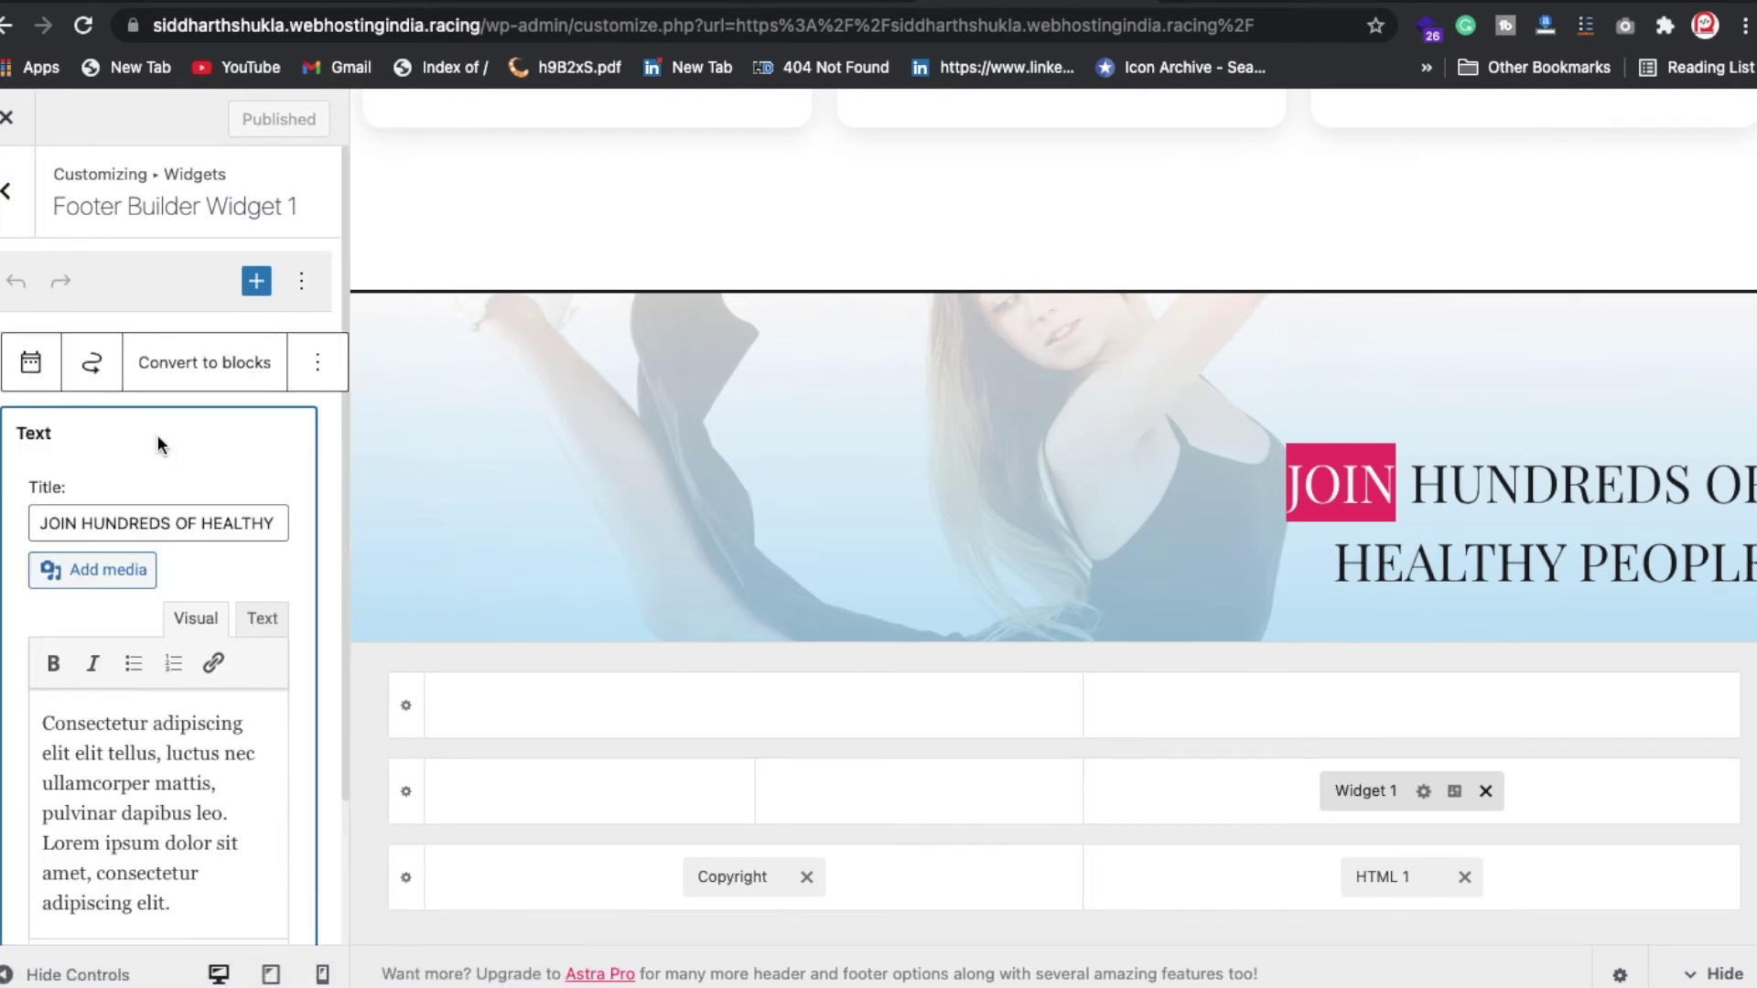
{"action": "triple_click", "coordinate": [185, 527]}
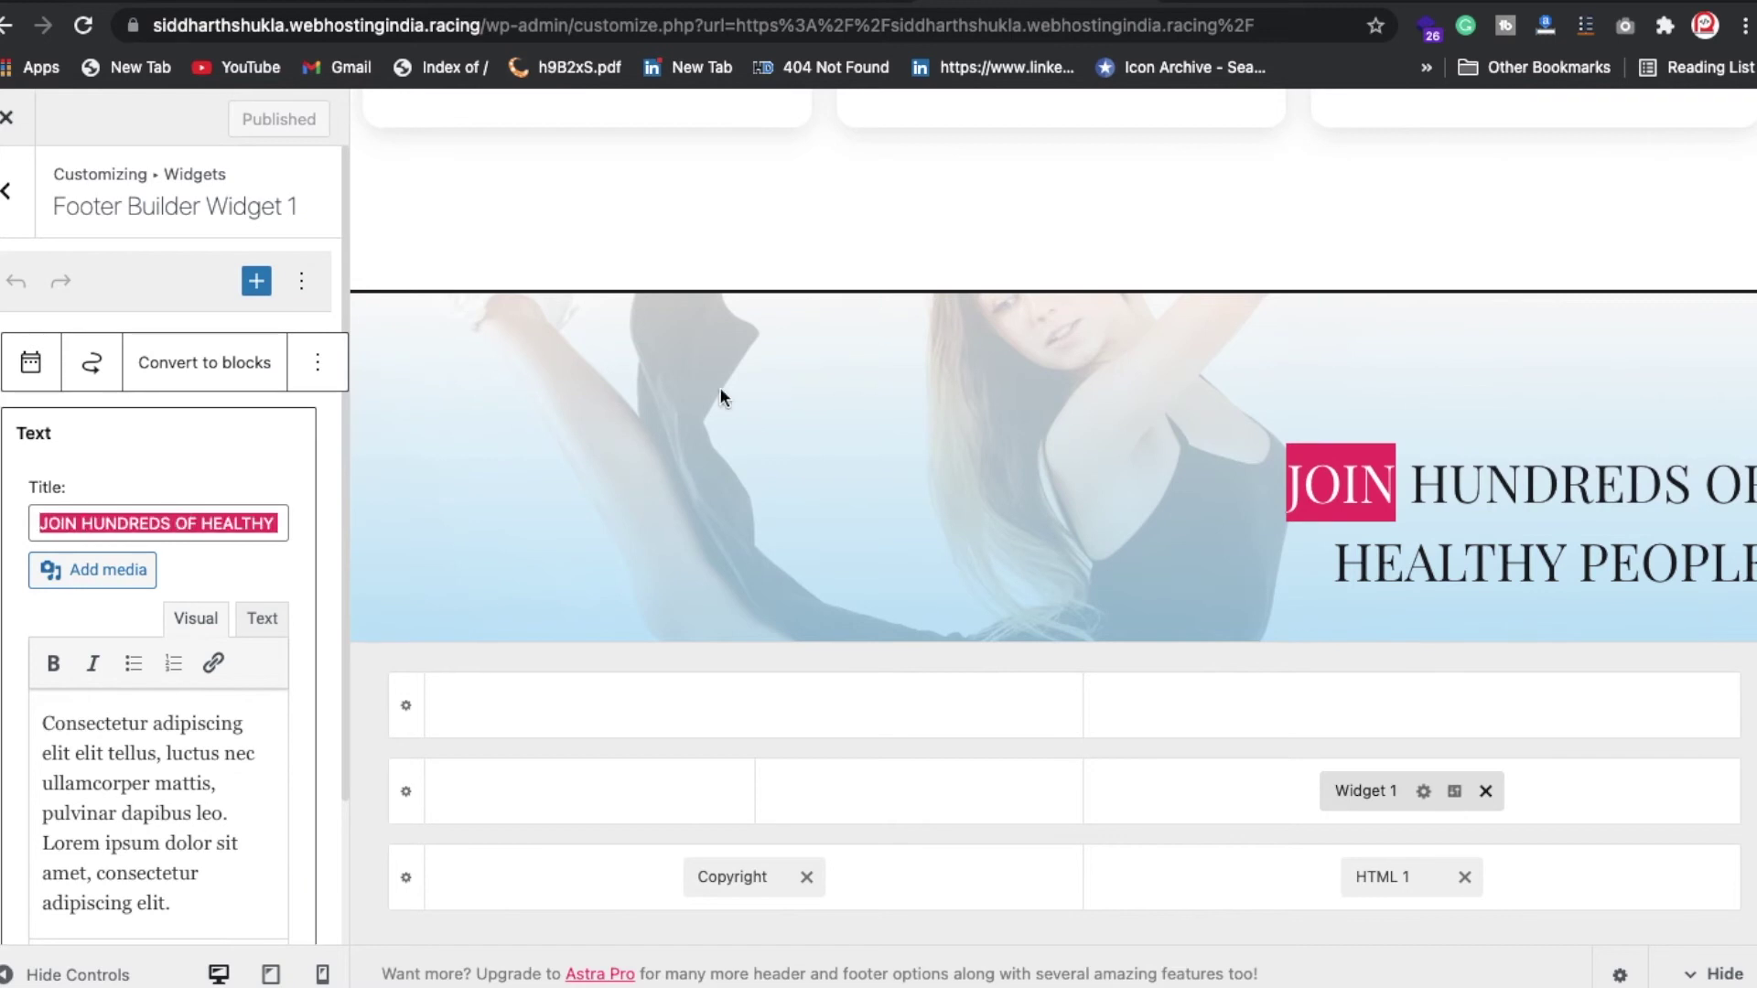
{"action": "double_click", "coordinate": [195, 808]}
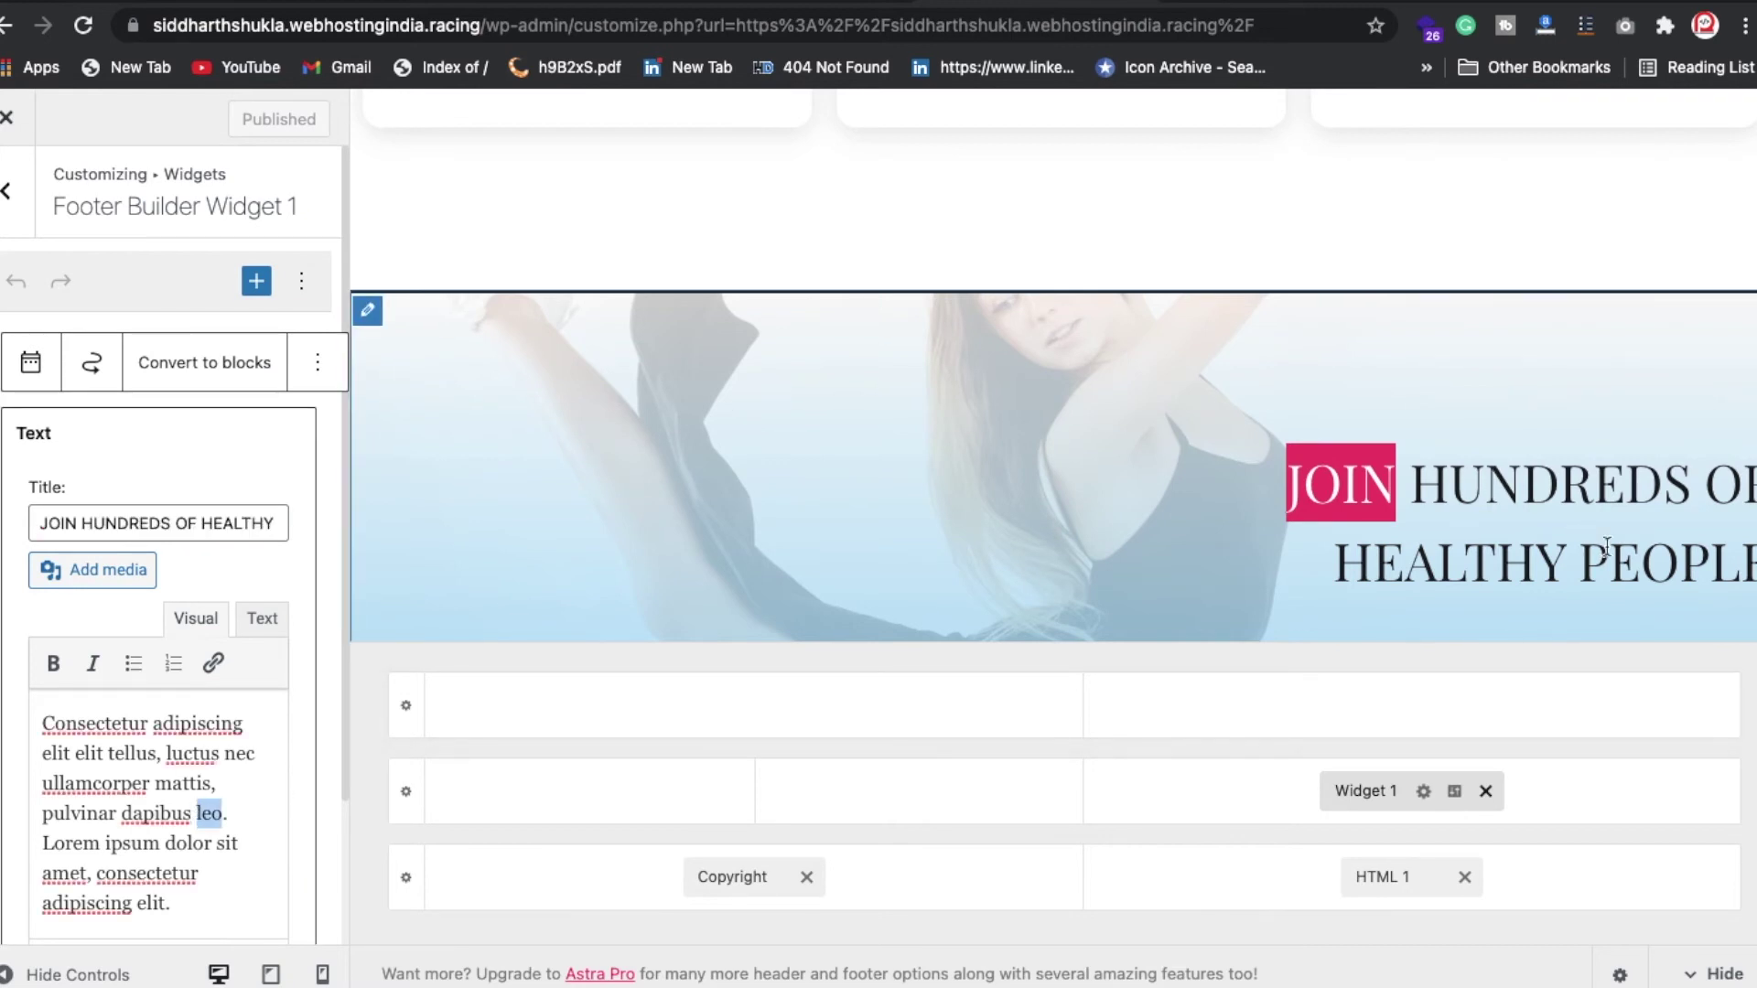
{"action": "scroll", "coordinate": [1578, 547], "scroll_direction": "down", "scroll_amount": 4}
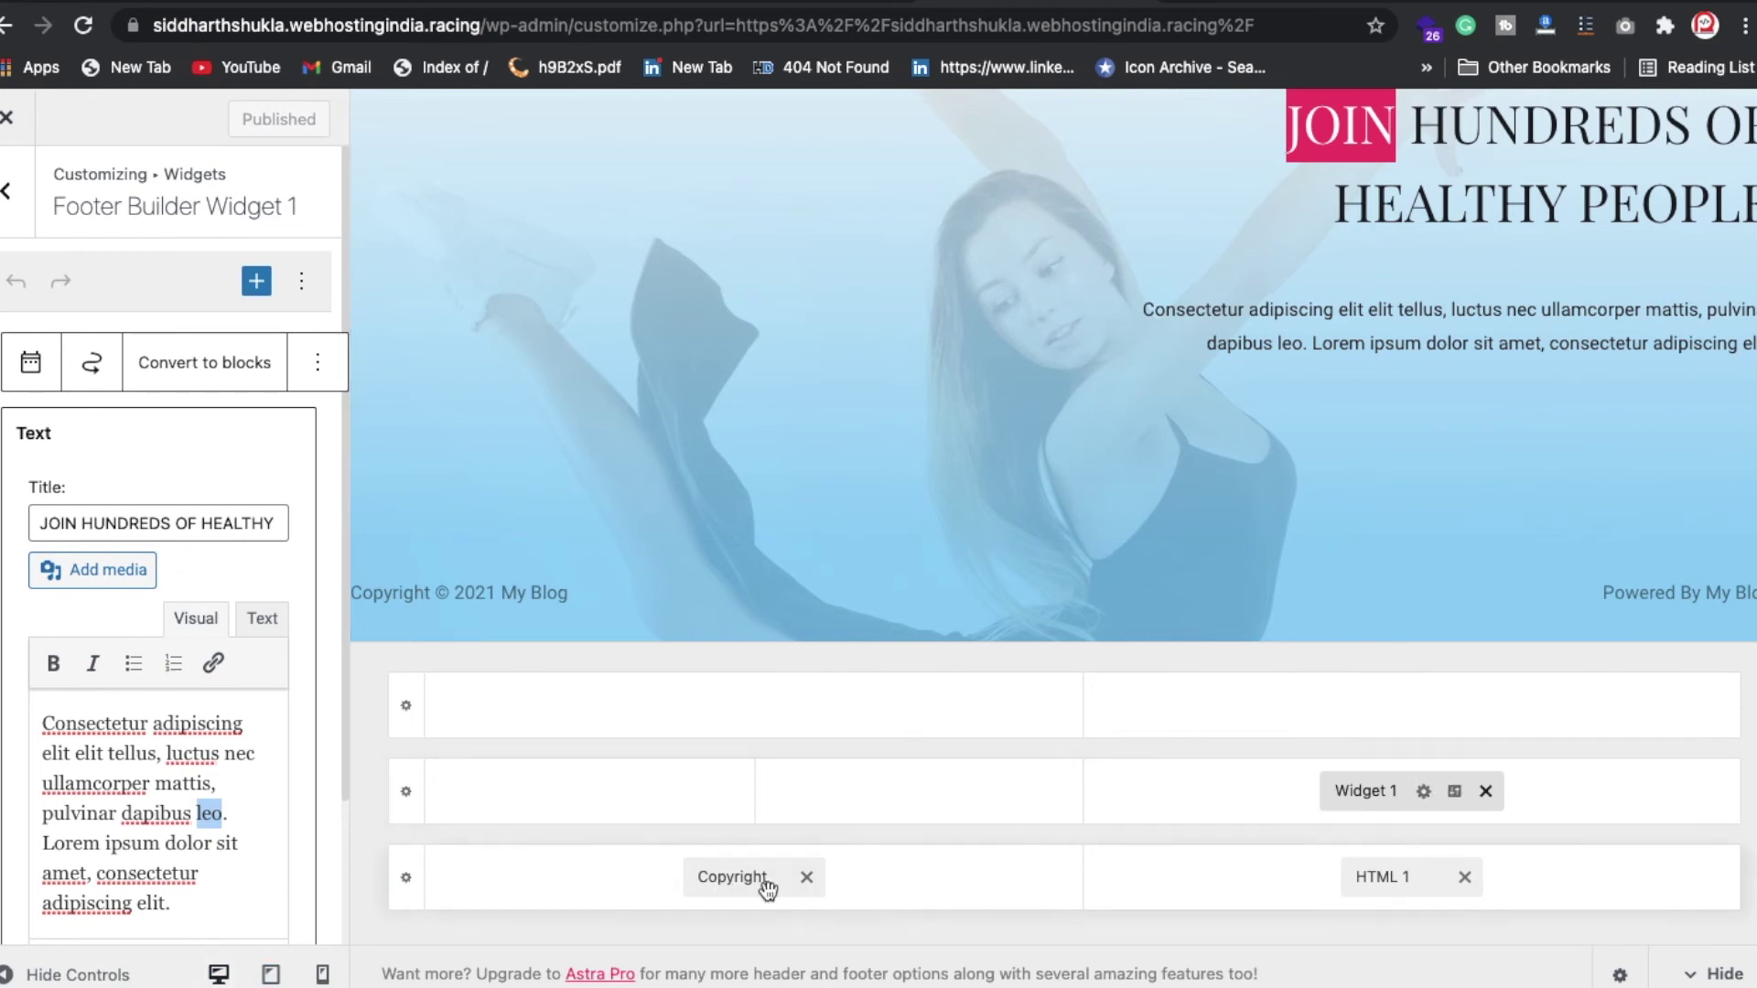
Step: Inspect the footer Copyright text, with its [site_title] and 2021 year, and the Powered By text
{"action": "left_click", "coordinate": [735, 876]}
{"action": "left_click", "coordinate": [173, 663]}
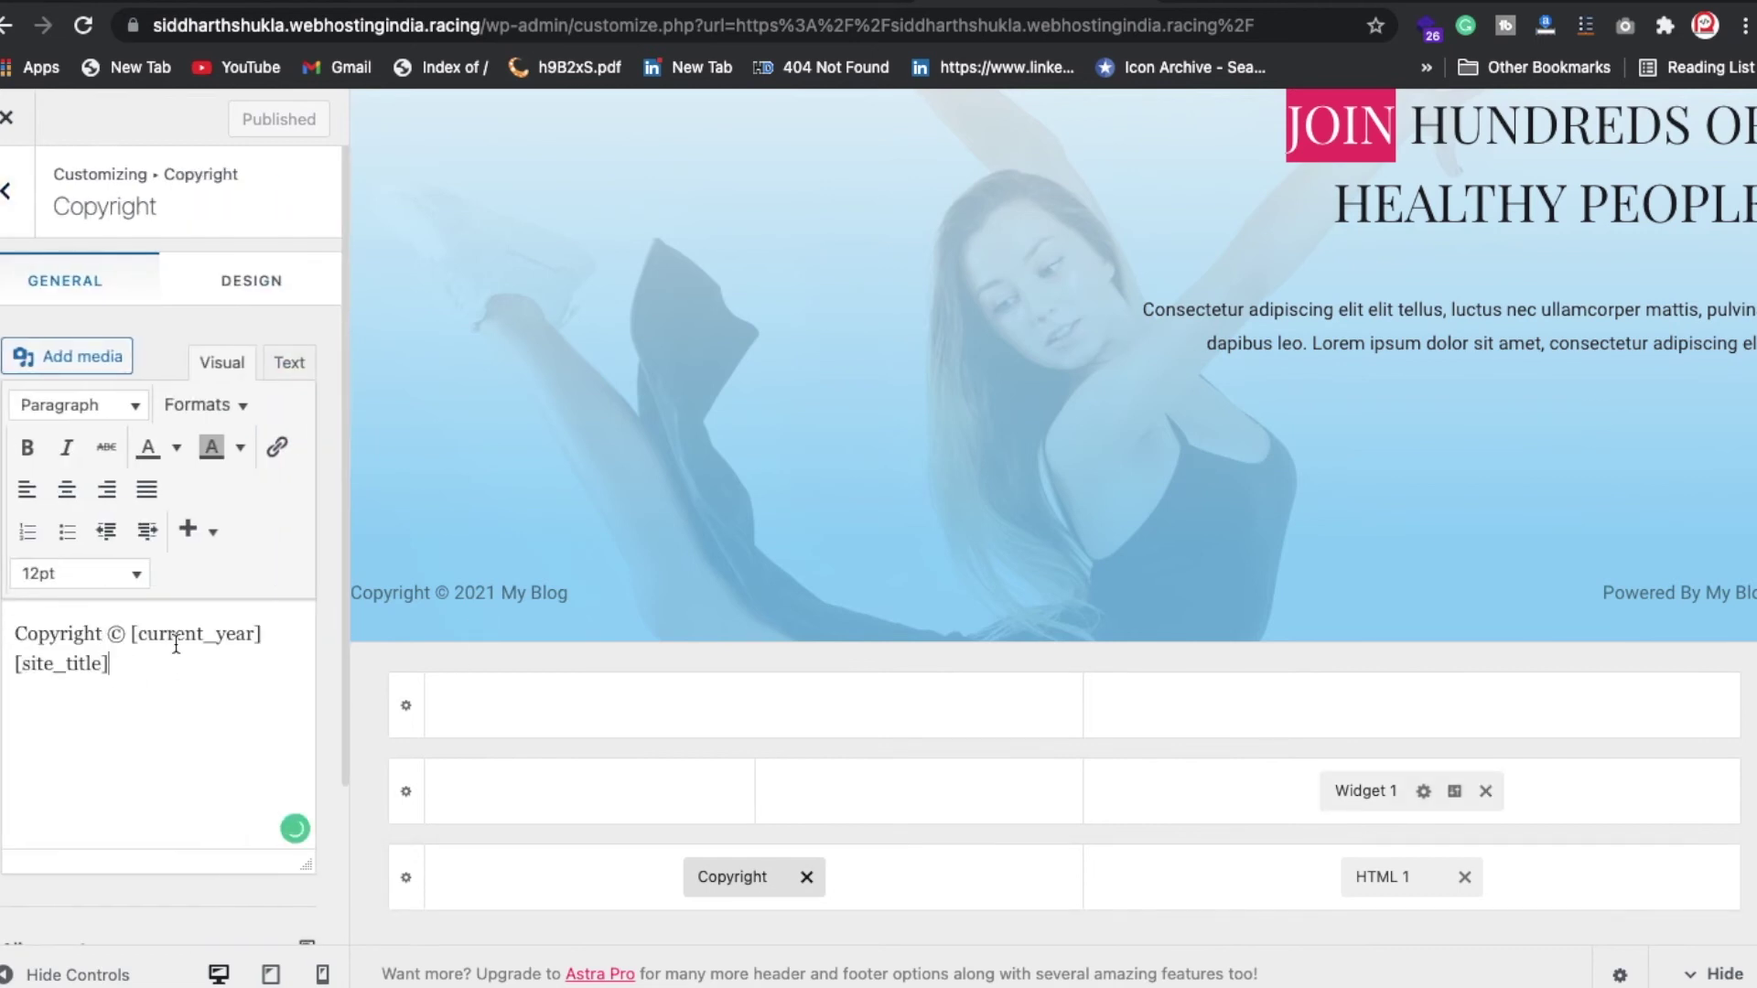
{"action": "left_click_drag", "start_coordinate": [116, 663], "coordinate": [6, 655]}
{"action": "mouse_move", "coordinate": [1012, 83]}
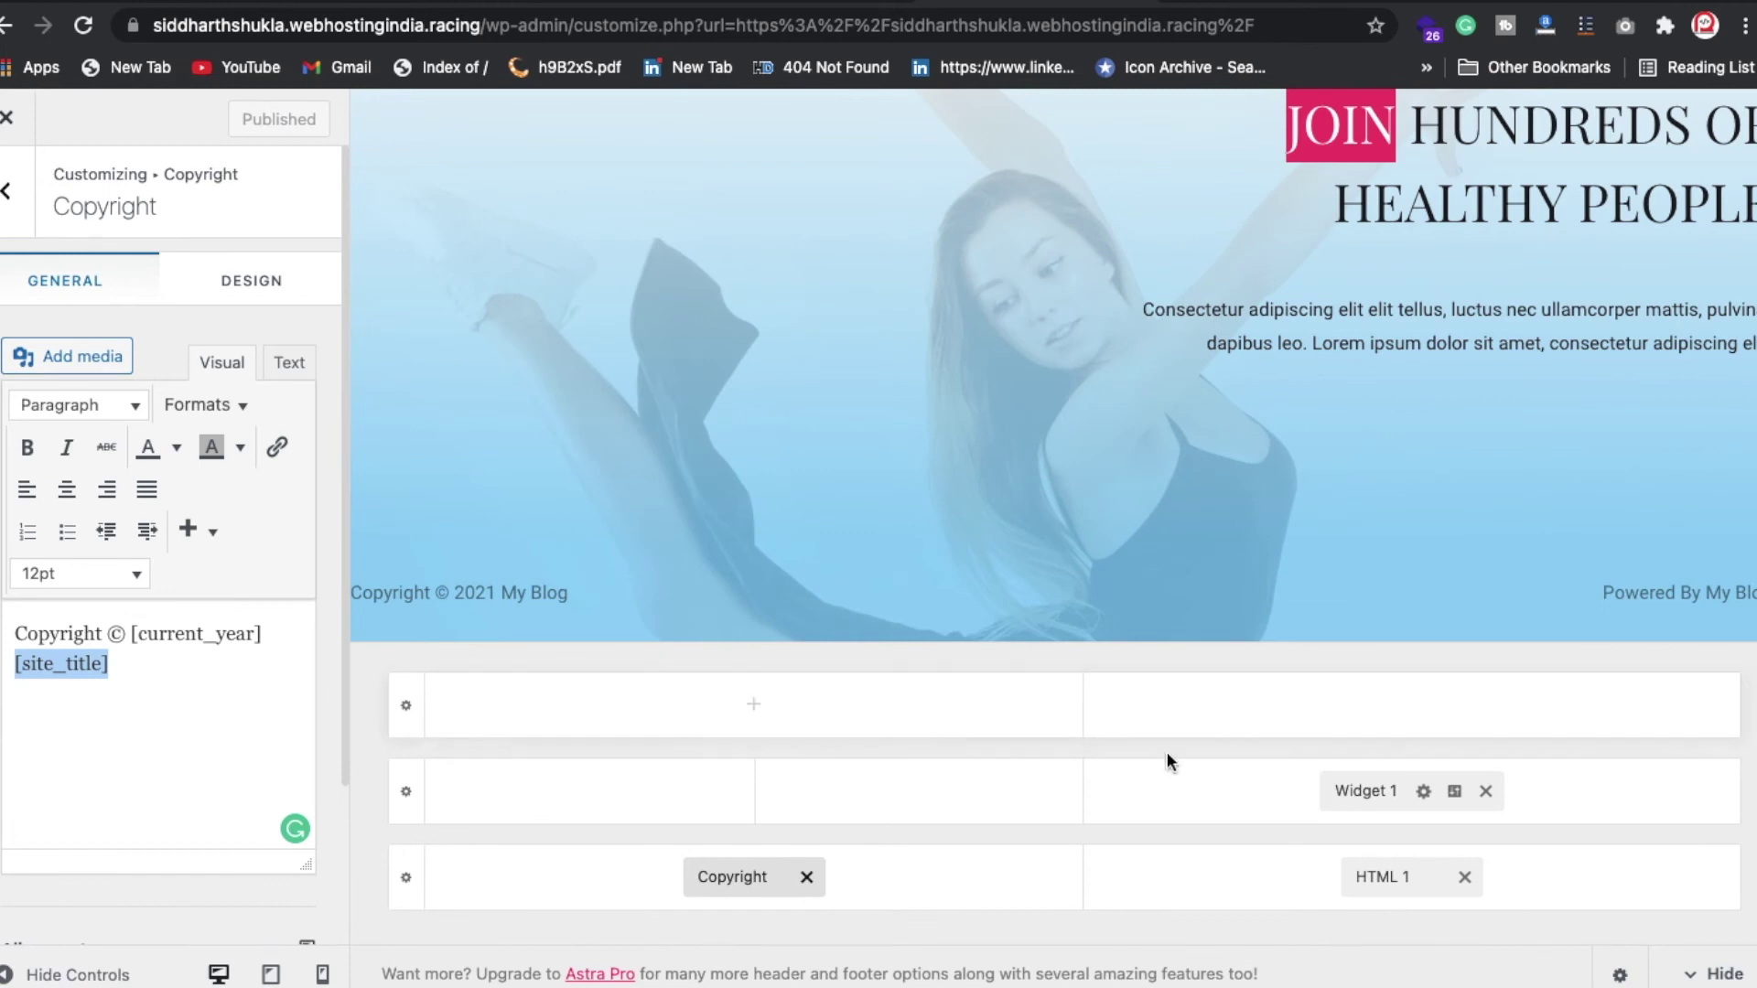
{"action": "double_click", "coordinate": [481, 593]}
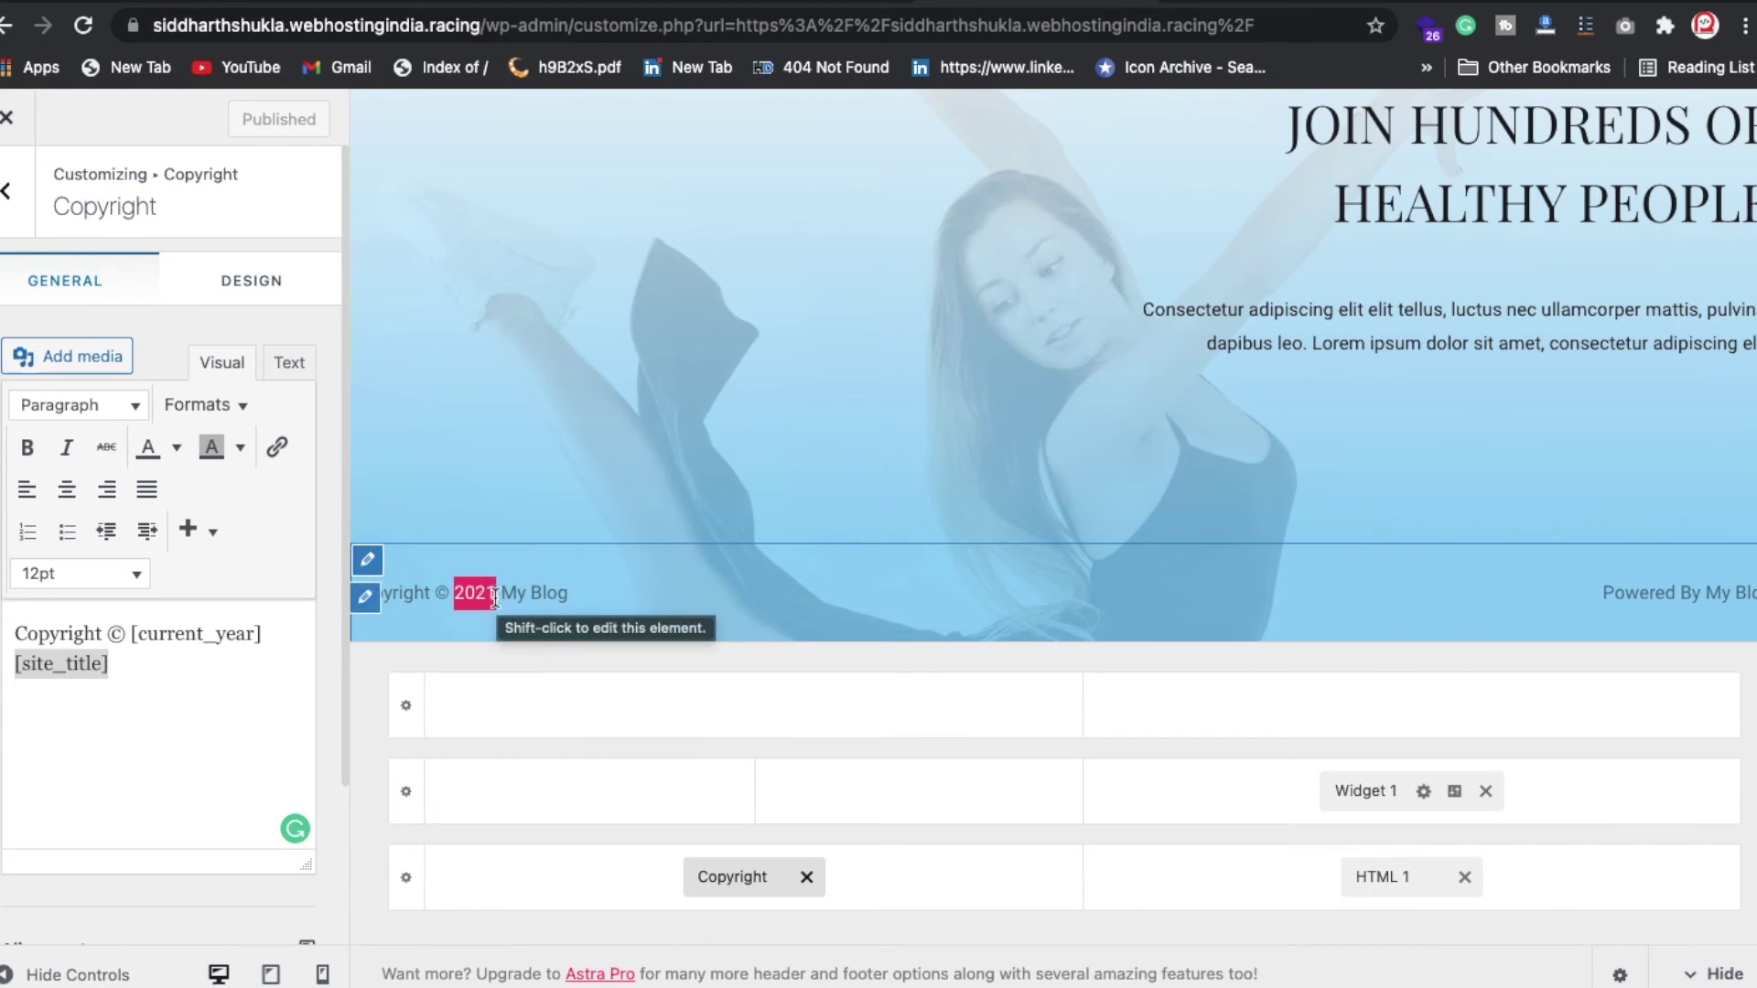
{"action": "left_click", "coordinate": [1688, 599]}
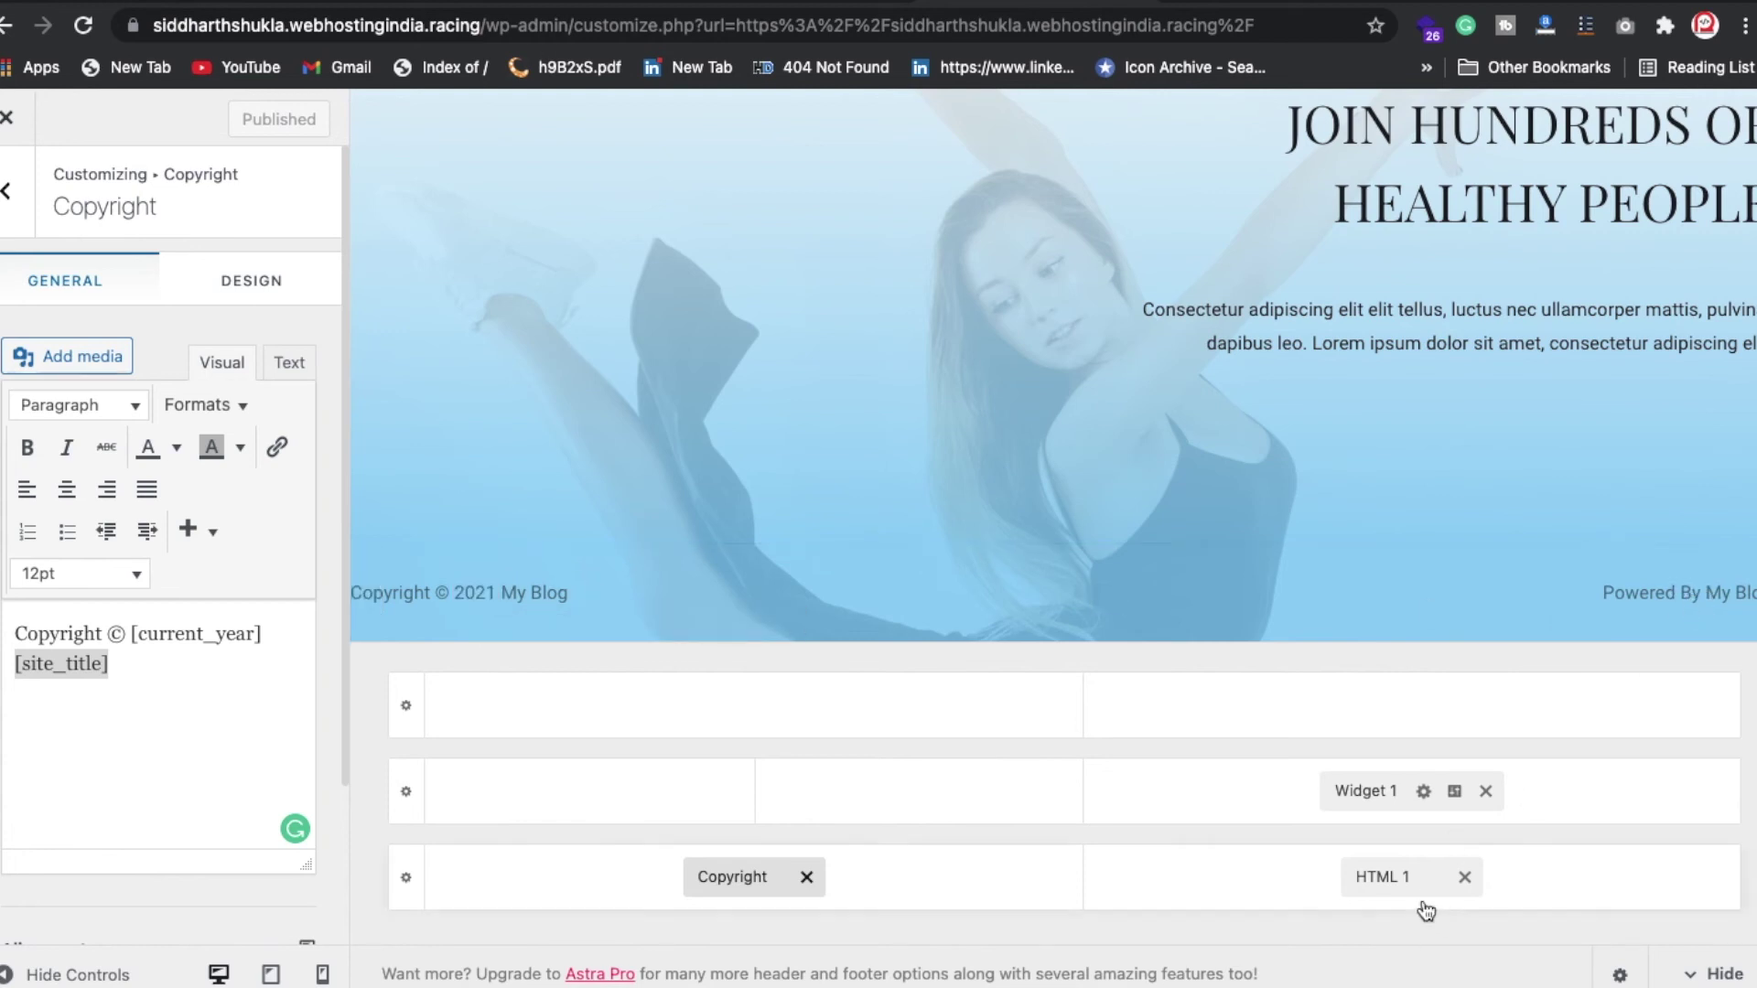
{"action": "left_click", "coordinate": [1396, 877]}
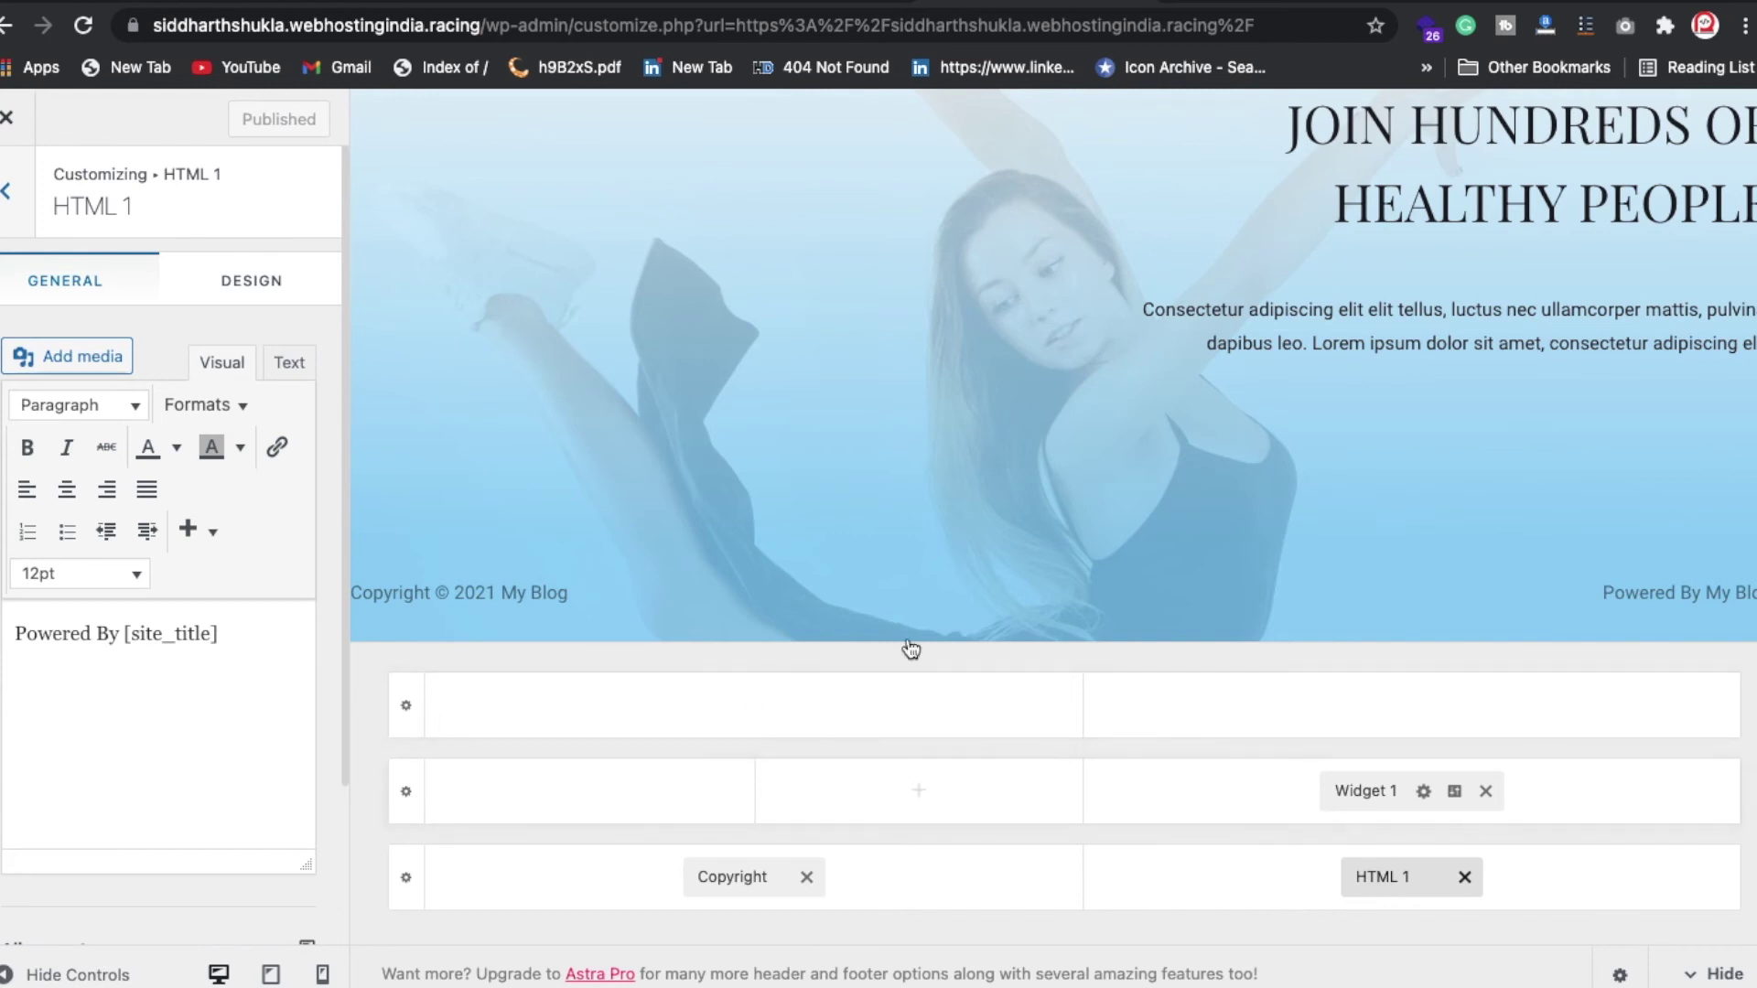
Step: Strip the customizer path from the address to load the live homepage
{"action": "left_click_drag", "start_coordinate": [482, 25], "coordinate": [1583, 128]}
{"action": "key", "text": "Delete"}
{"action": "key", "text": "Return"}
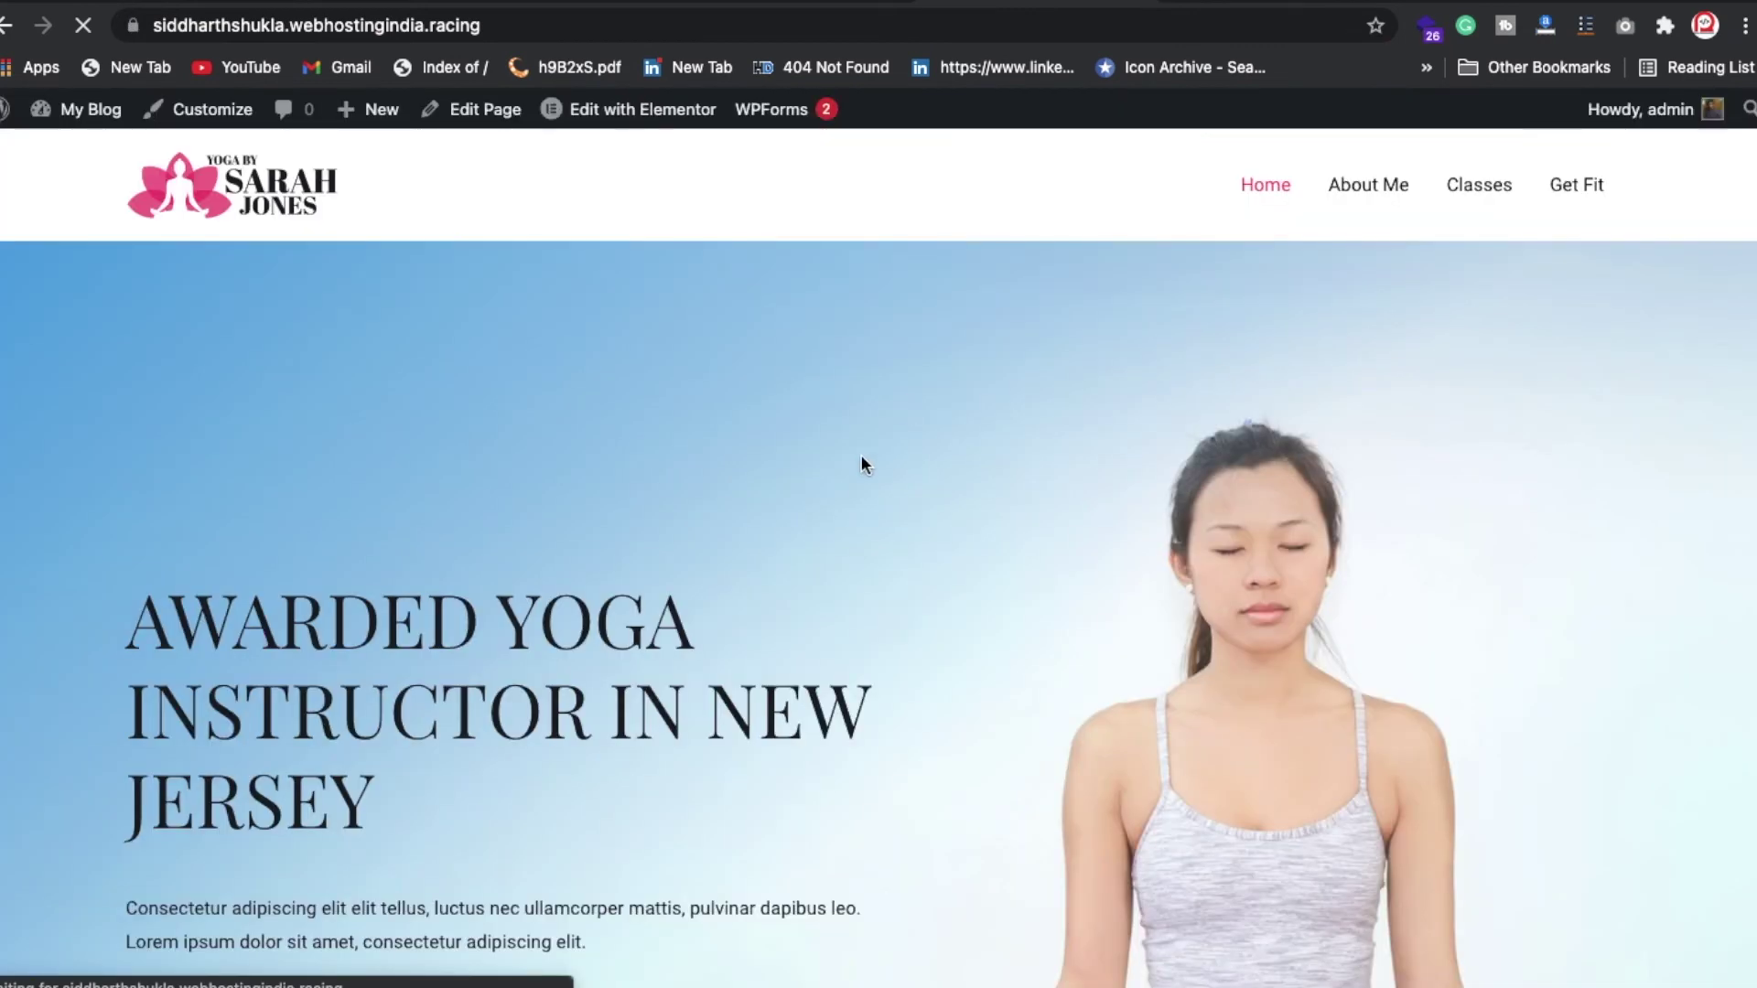
Step: Launch Edit with Elementor from the homepage admin bar and scroll the loaded editor preview
{"action": "mouse_move", "coordinate": [664, 125]}
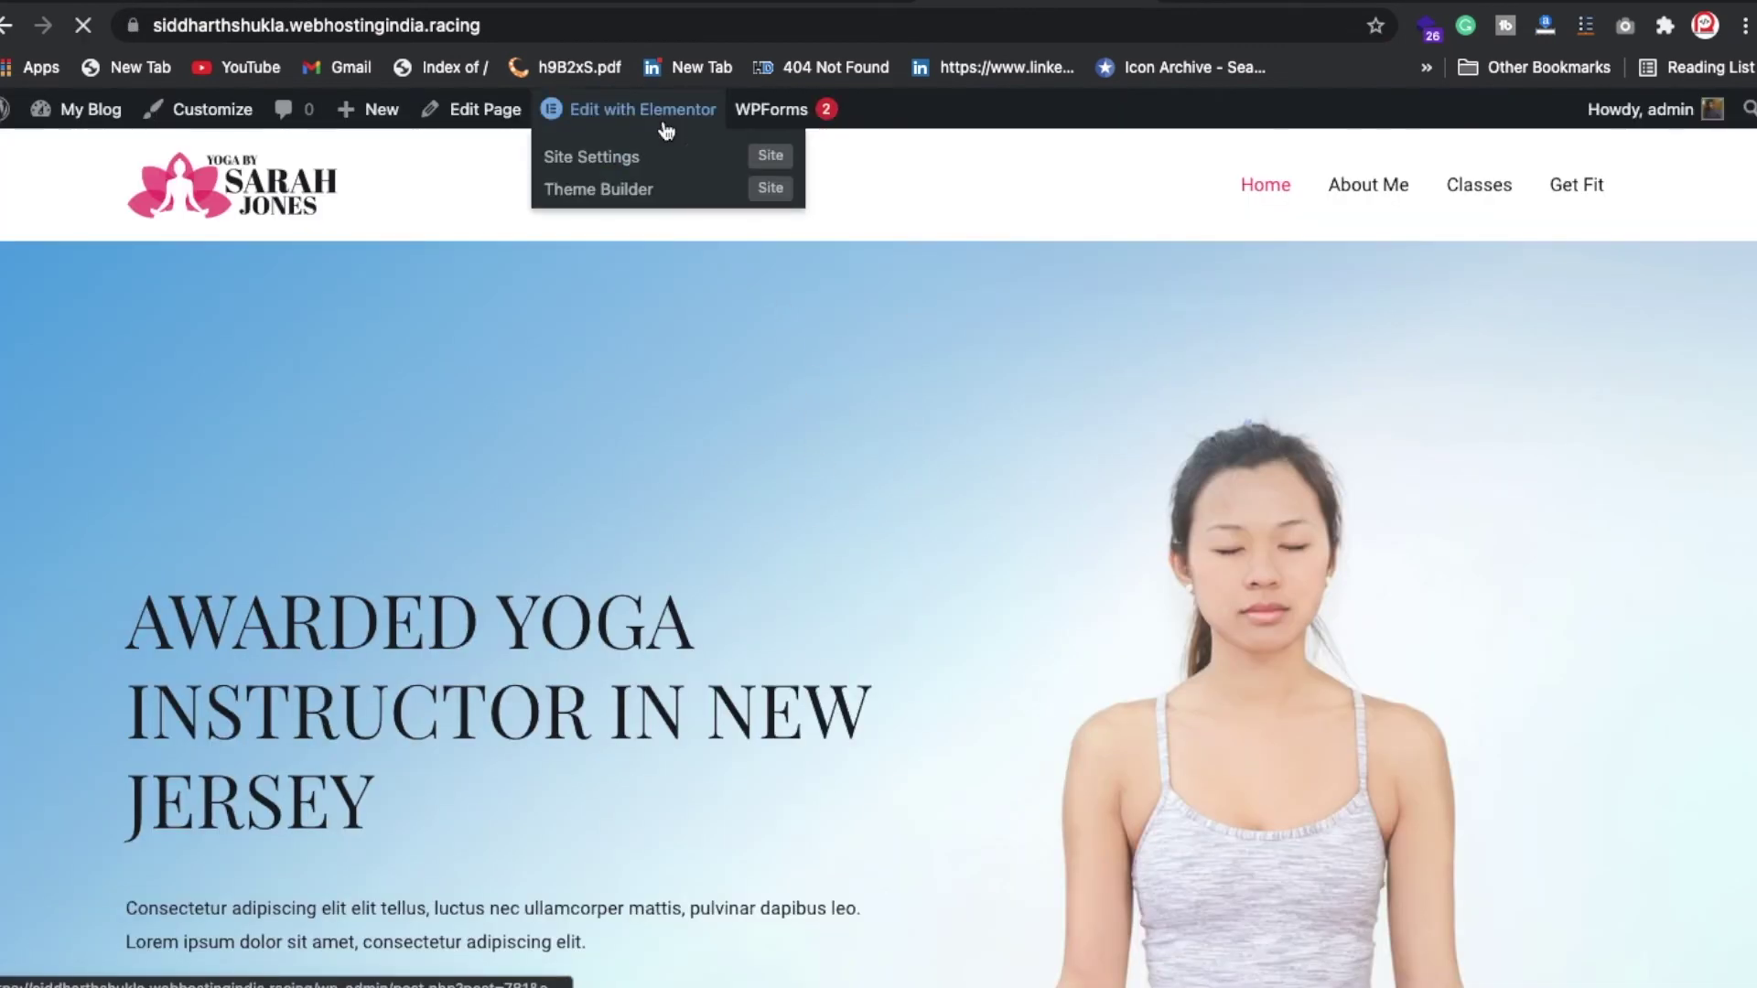
{"action": "left_click", "coordinate": [664, 126]}
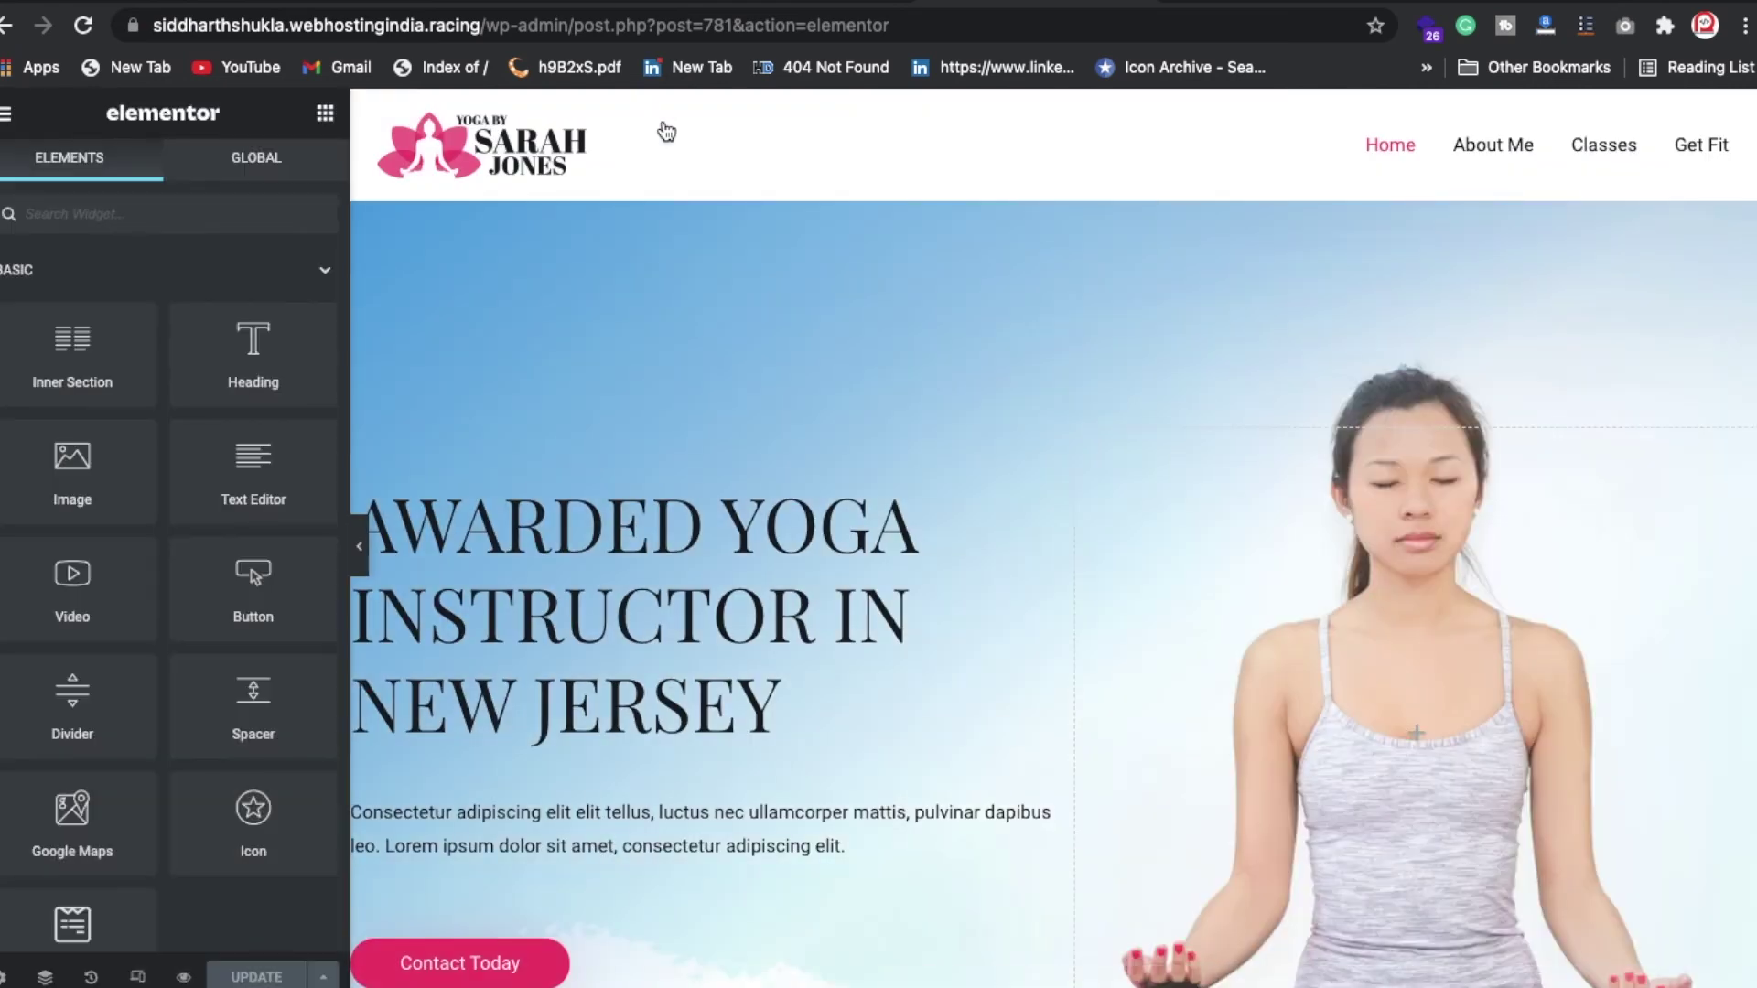
{"action": "scroll", "coordinate": [659, 375], "scroll_direction": "down", "scroll_amount": 3}
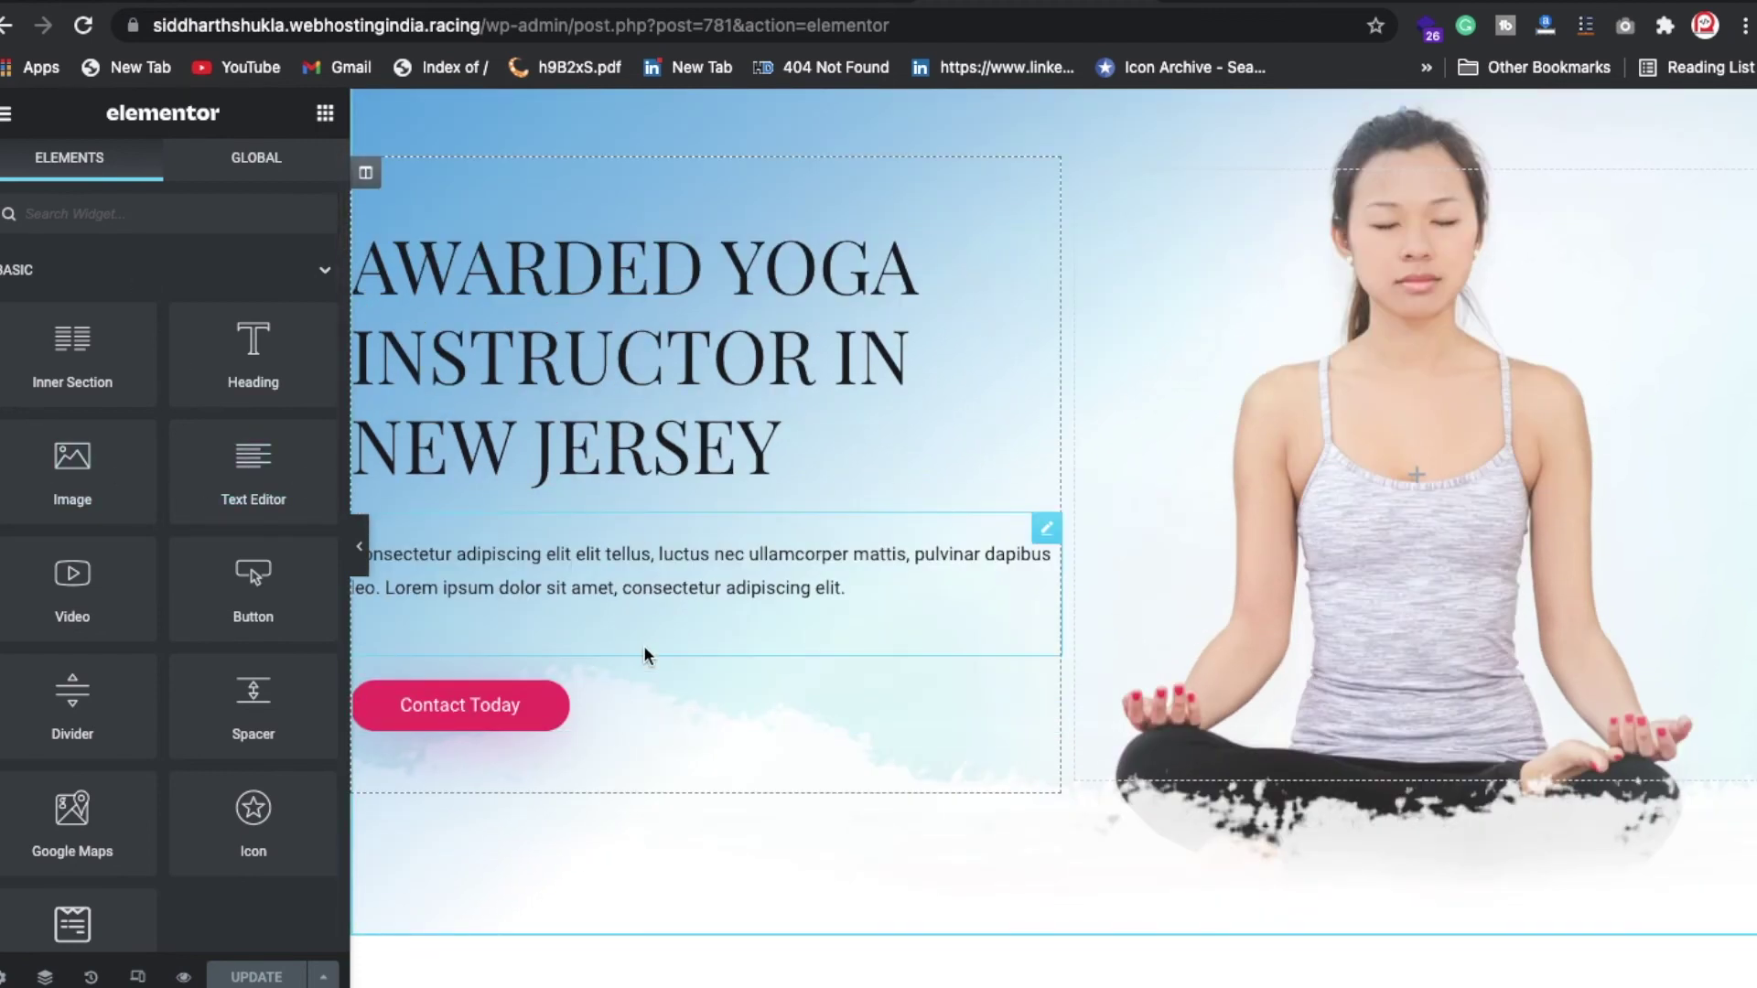
{"action": "scroll", "coordinate": [644, 654], "scroll_direction": "up", "scroll_amount": 3}
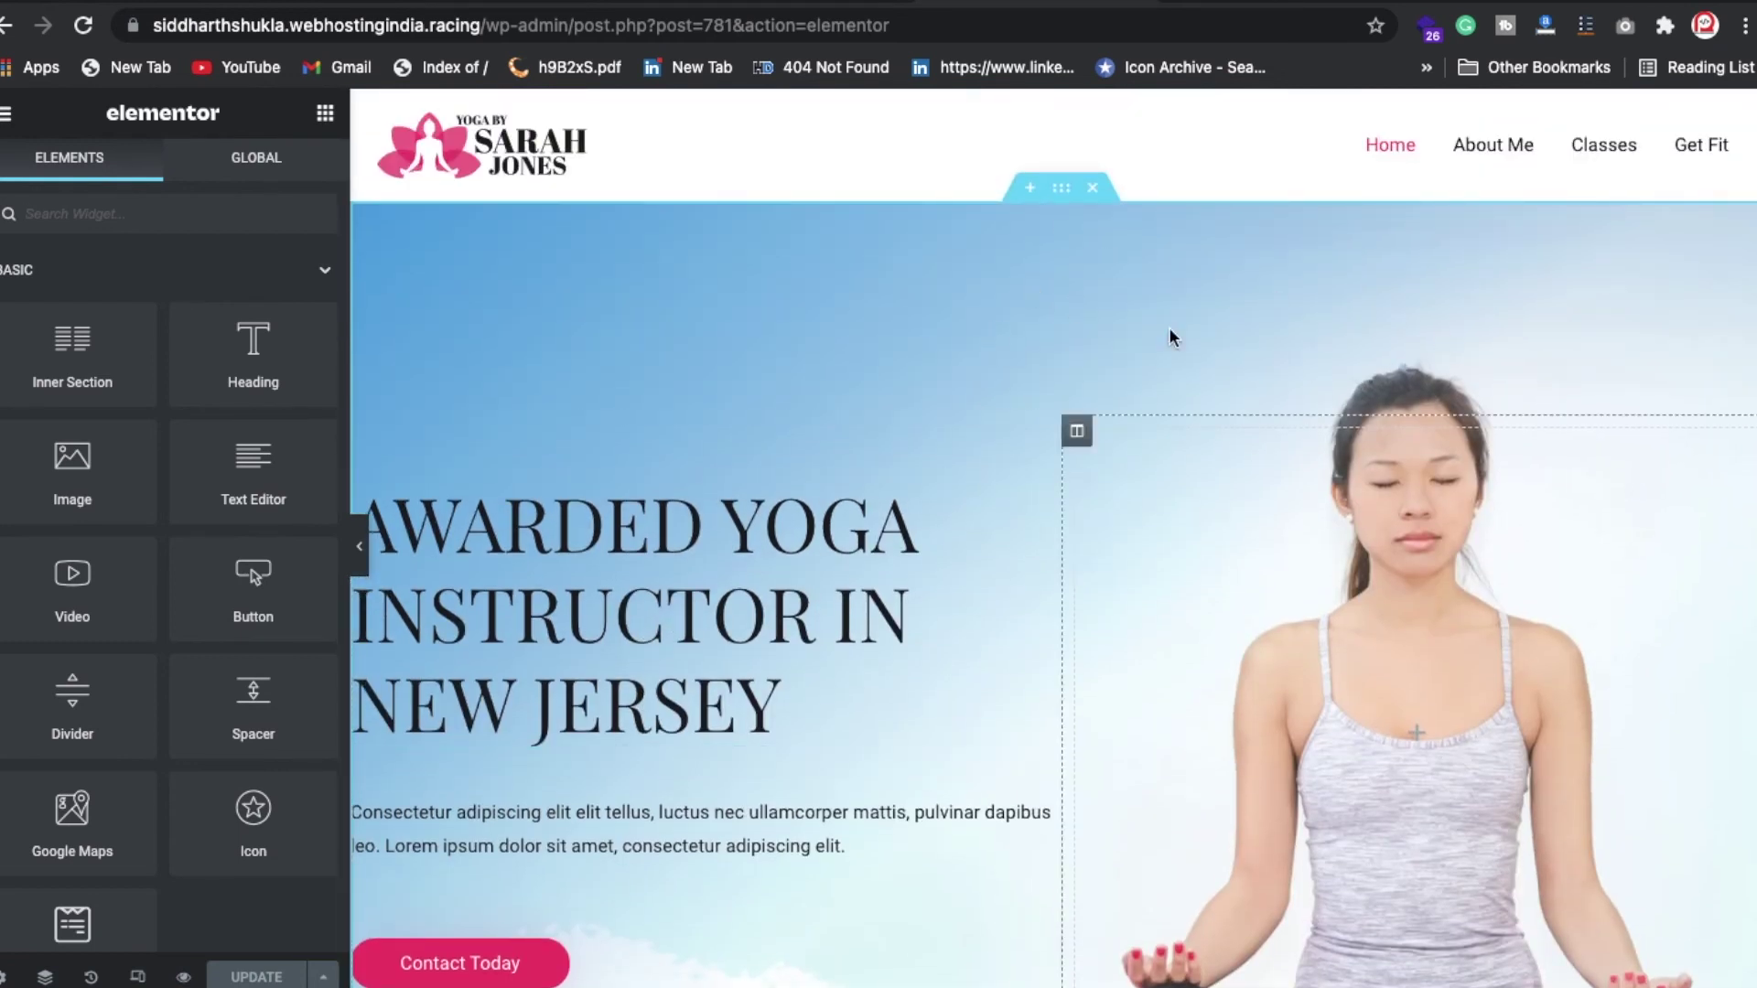
Step: Browse the hero's Style > Background image picker tabs, then close it keeping the meditation banner
{"action": "left_click", "coordinate": [1061, 191]}
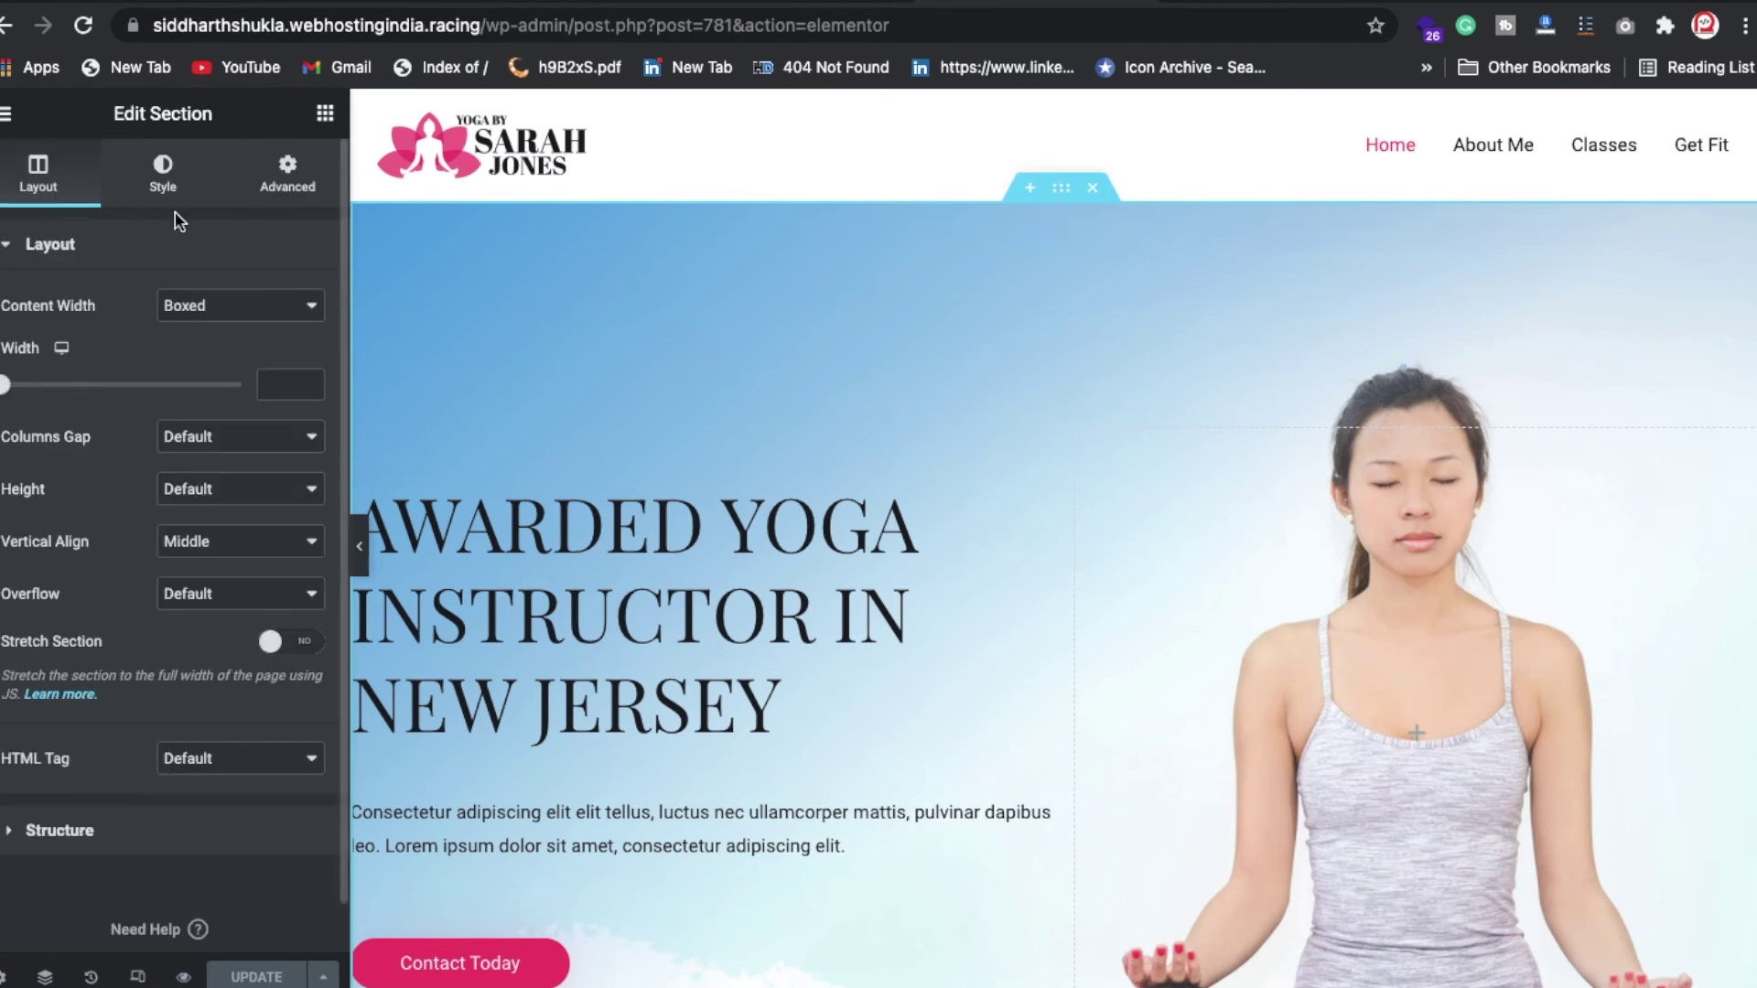
{"action": "left_click", "coordinate": [166, 175]}
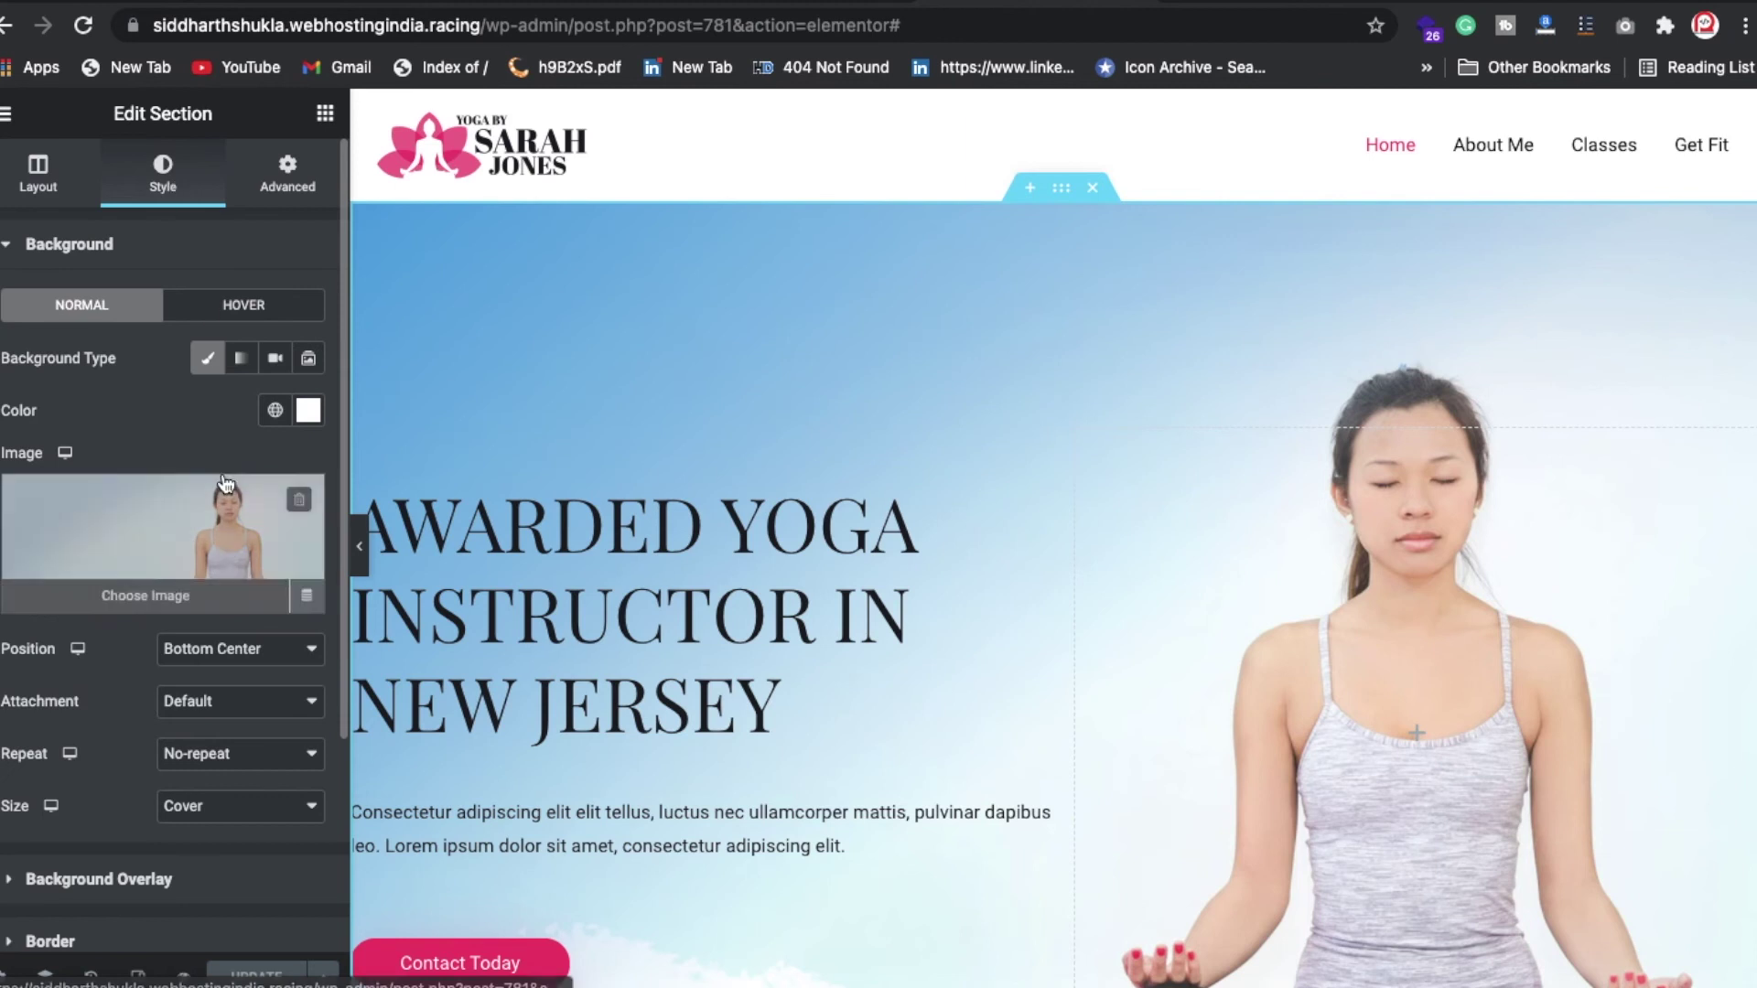
{"action": "left_click", "coordinate": [163, 542]}
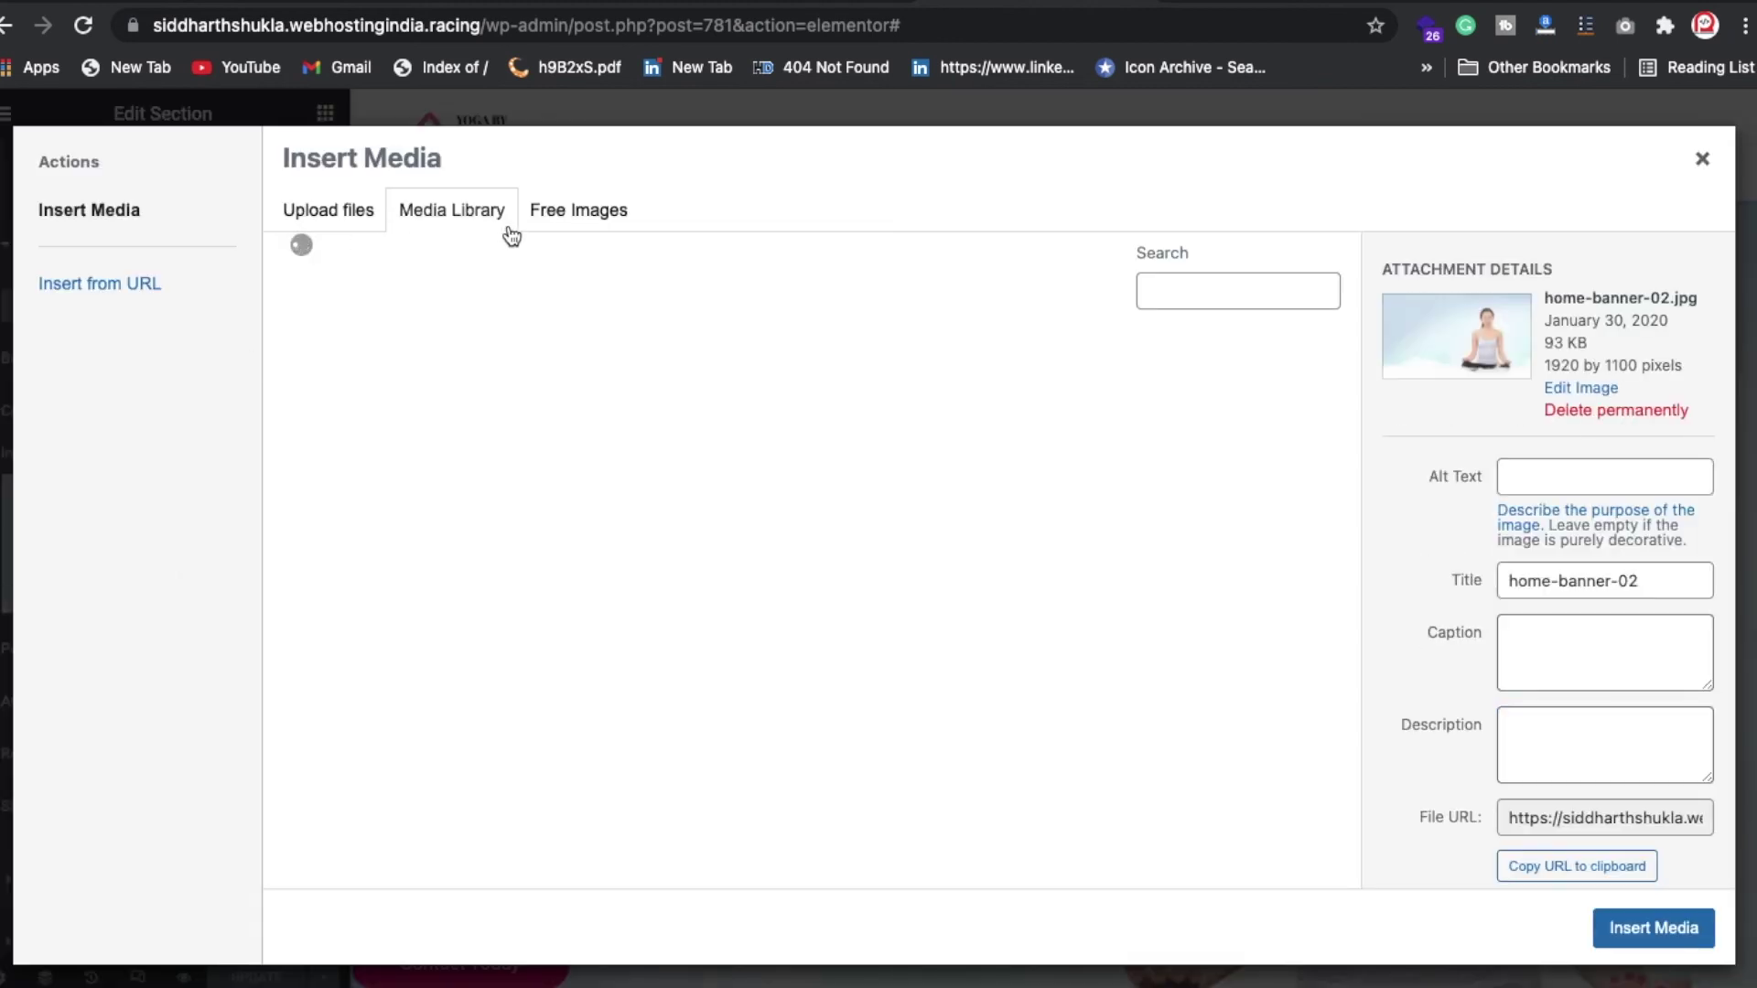
{"action": "left_click", "coordinate": [561, 216]}
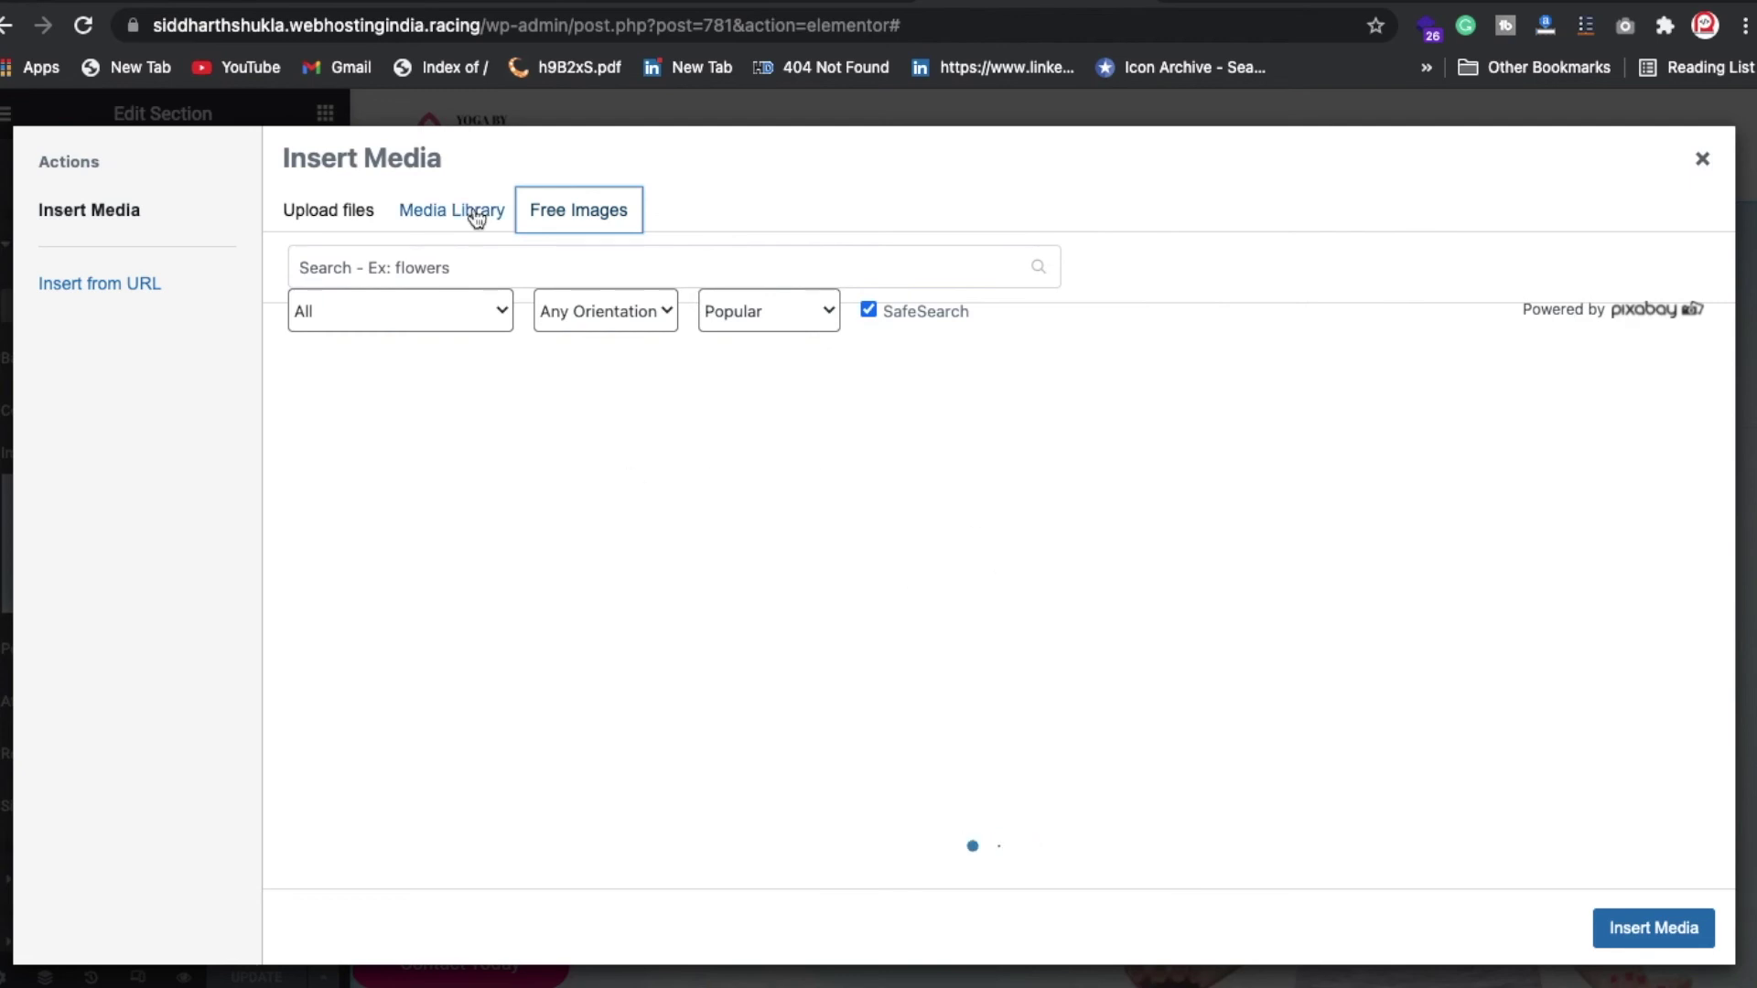
{"action": "left_click", "coordinate": [475, 217]}
{"action": "left_click", "coordinate": [351, 233]}
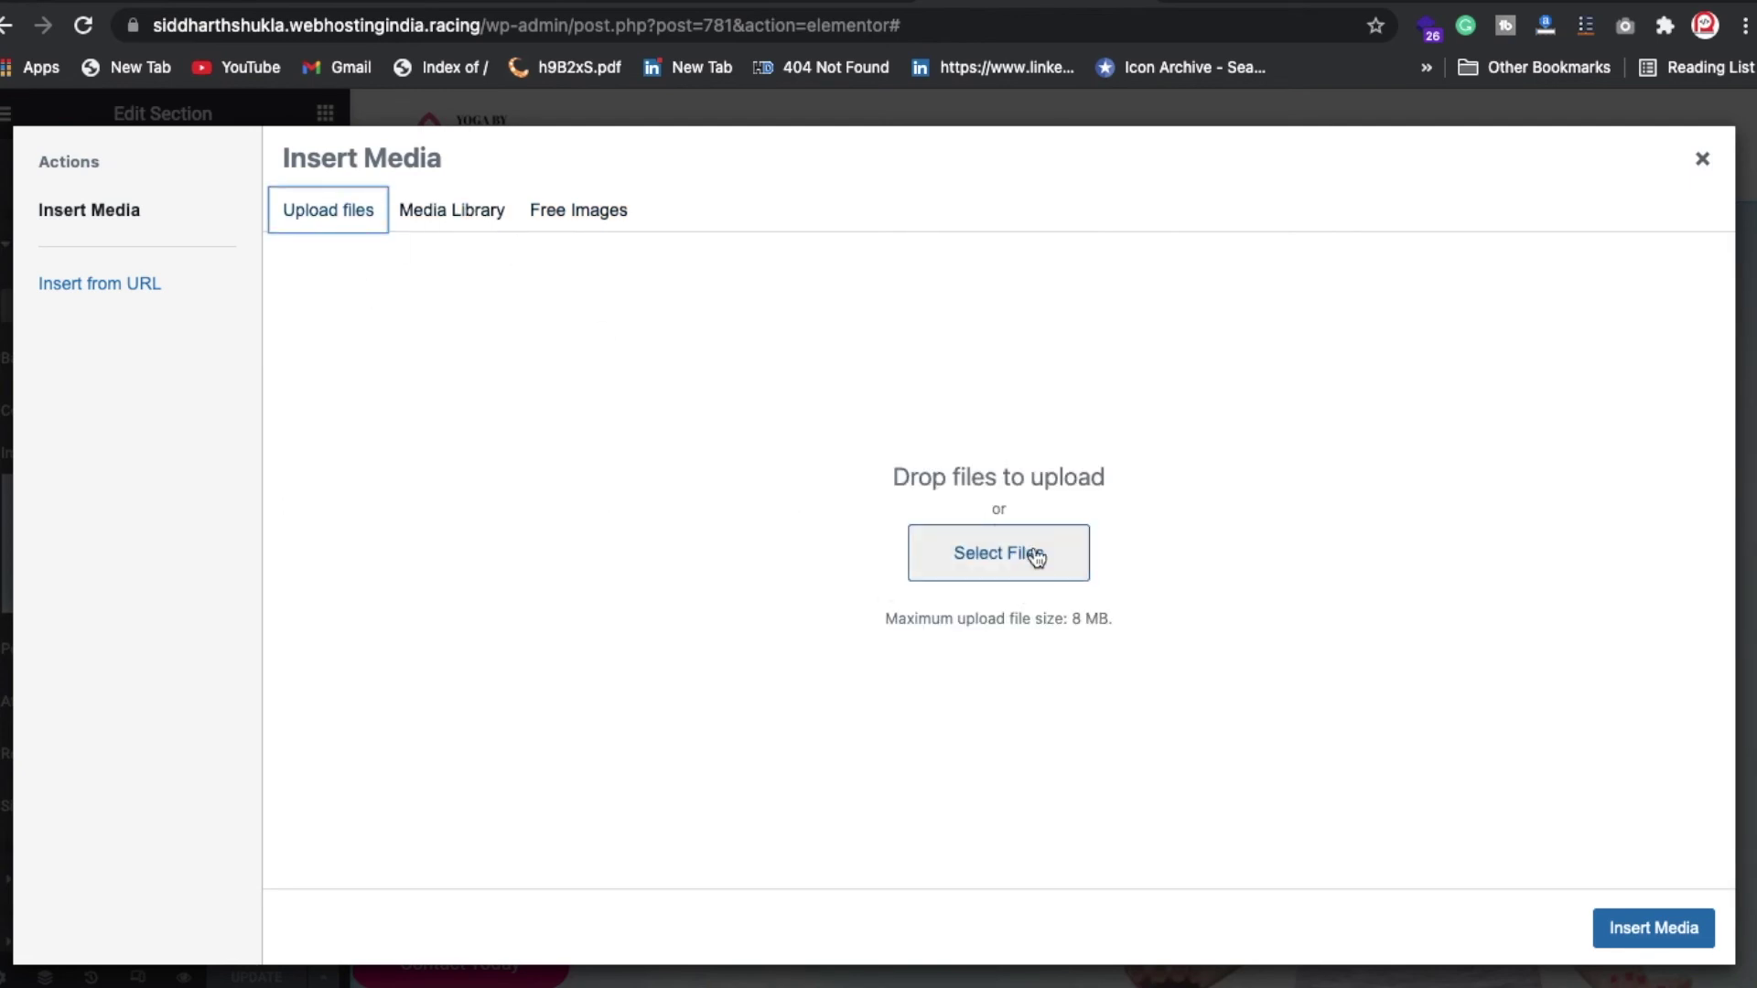
{"action": "left_click", "coordinate": [464, 218]}
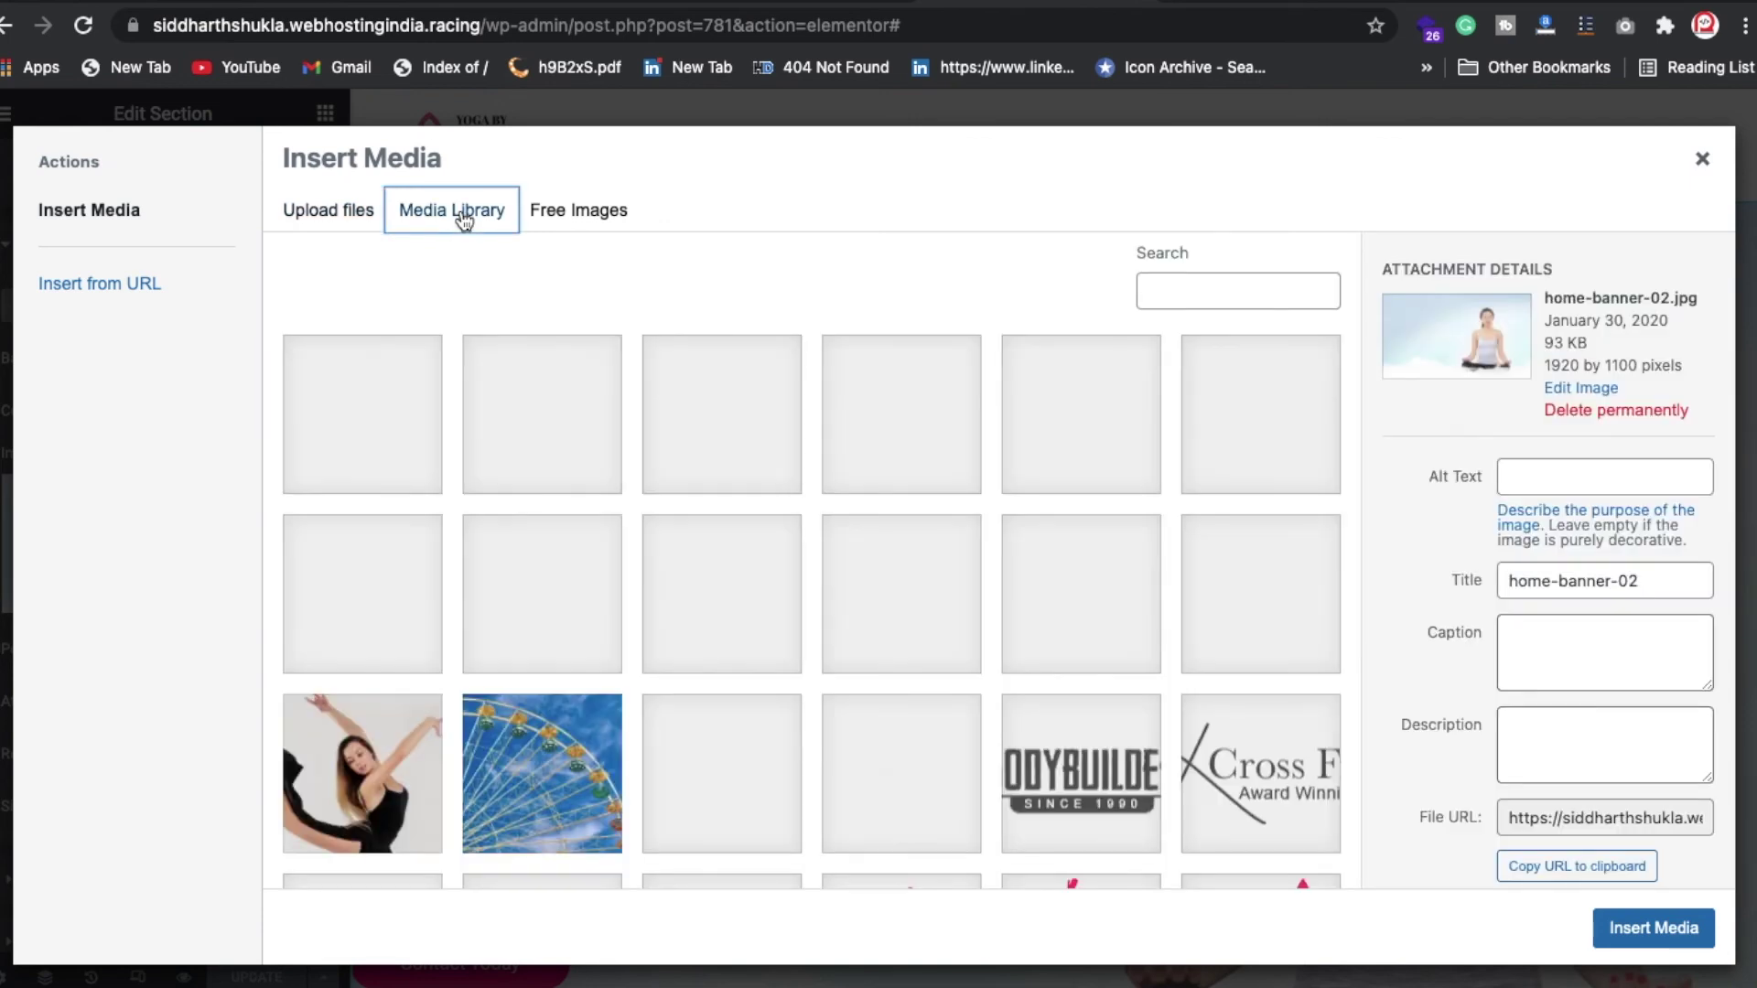
{"action": "scroll", "coordinate": [833, 735], "scroll_direction": "down", "scroll_amount": 3}
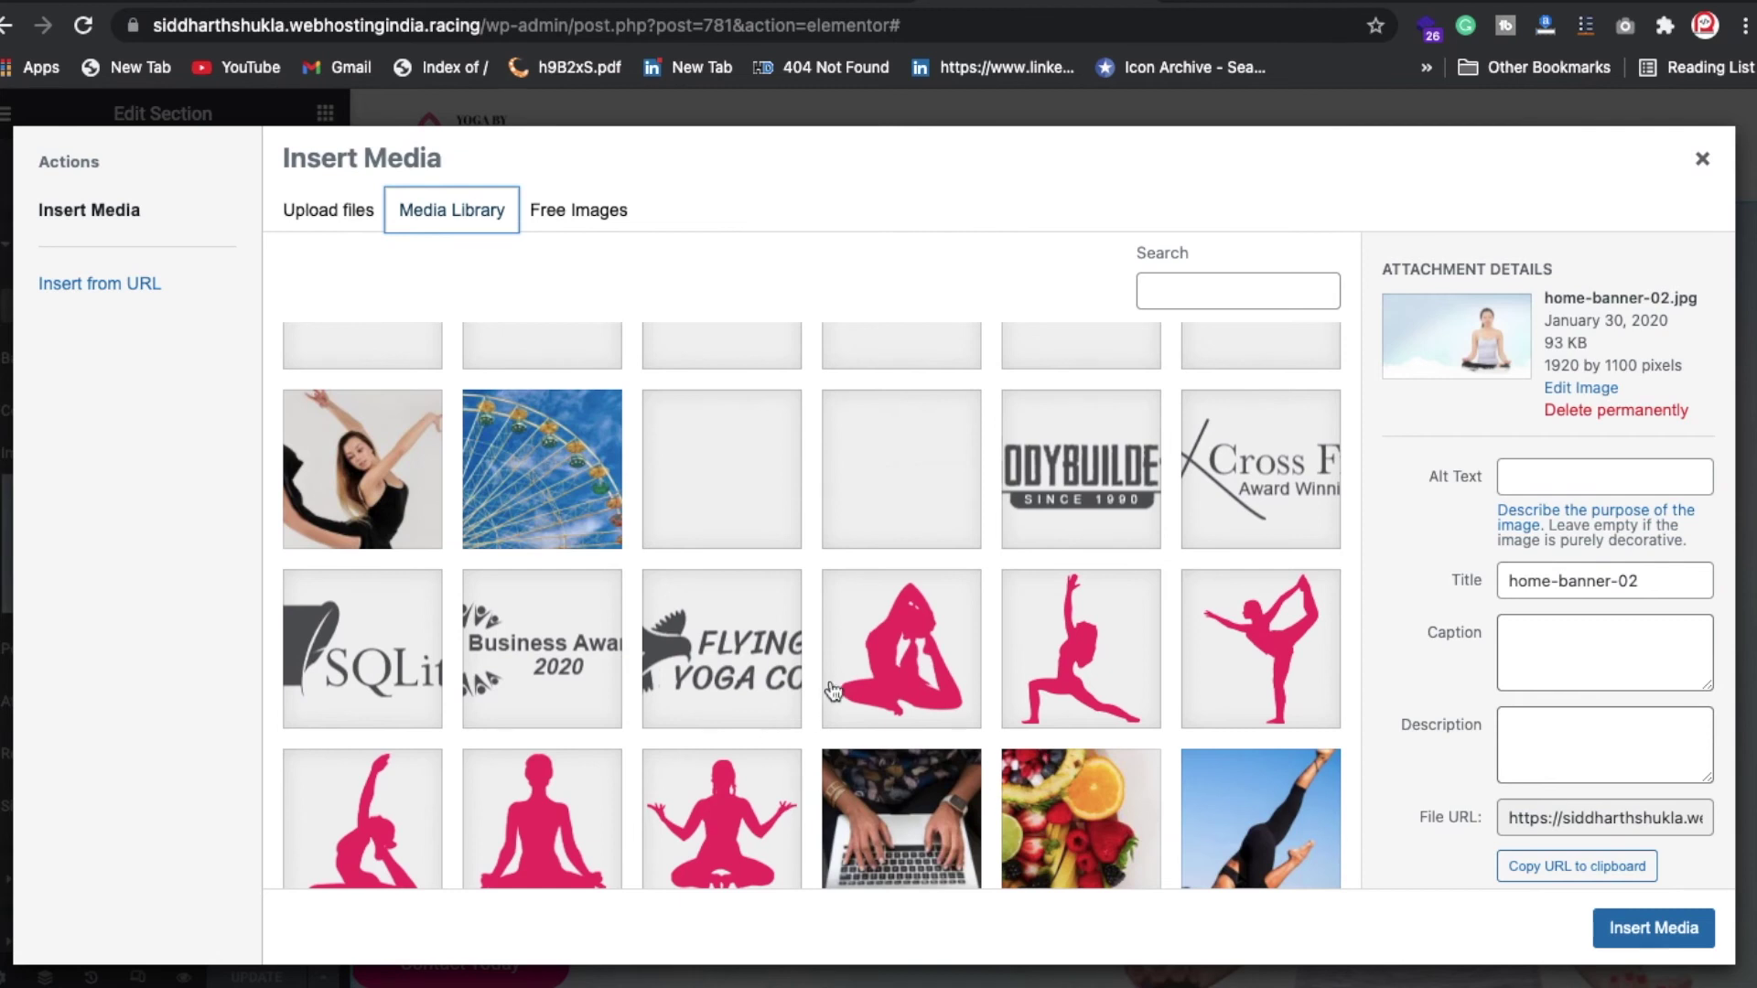
{"action": "left_click", "coordinate": [1704, 165]}
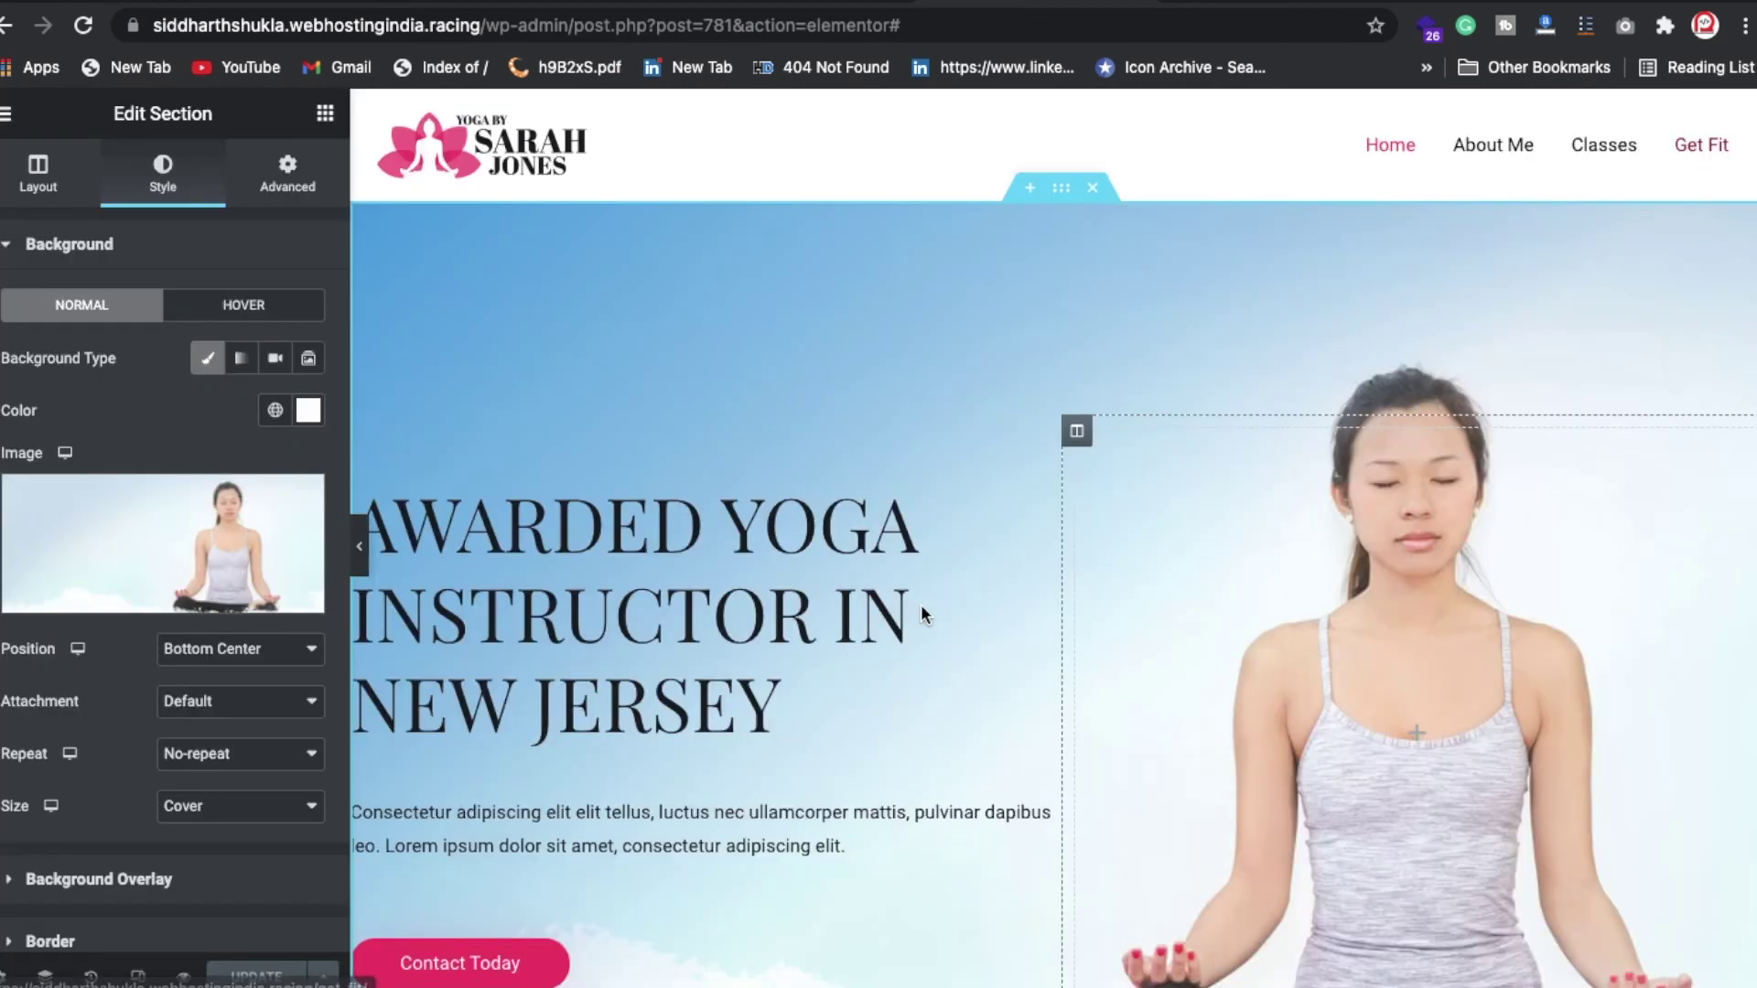
Step: Open the AWARDED YOGA INSTRUCTOR IN NEW JERSEY heading's settings
{"action": "scroll", "coordinate": [913, 602], "scroll_direction": "down", "scroll_amount": 4}
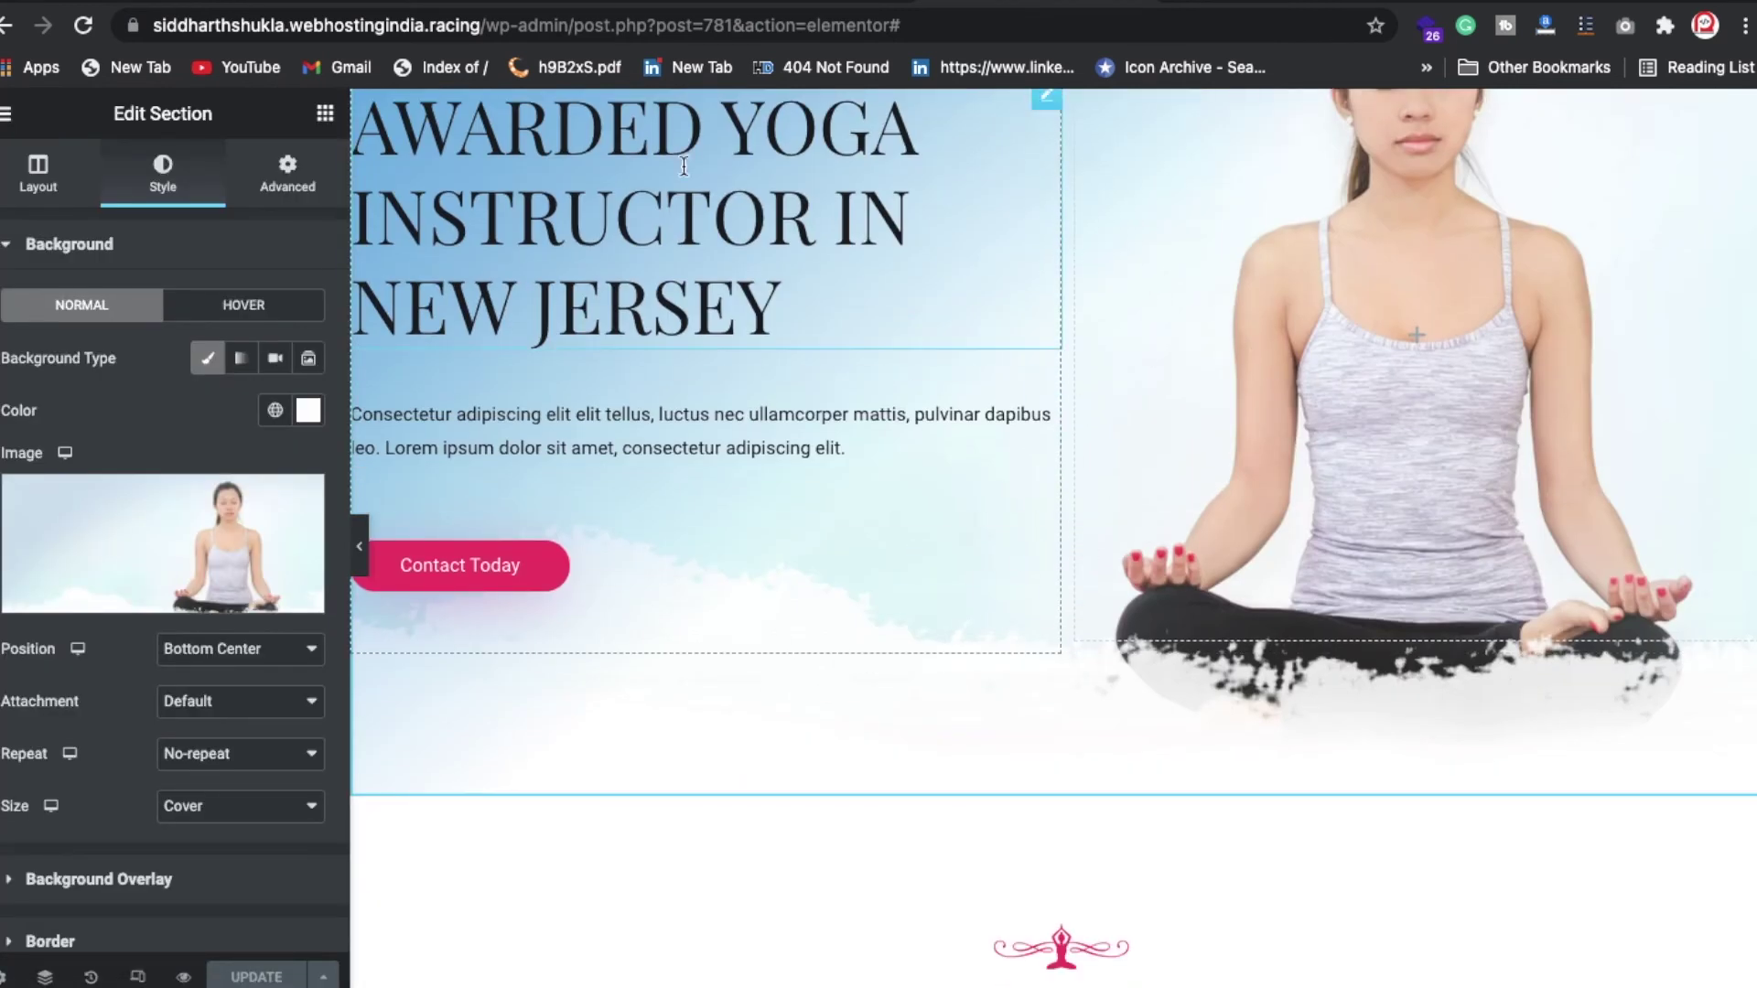
{"action": "scroll", "coordinate": [1007, 430], "scroll_direction": "up", "scroll_amount": 2}
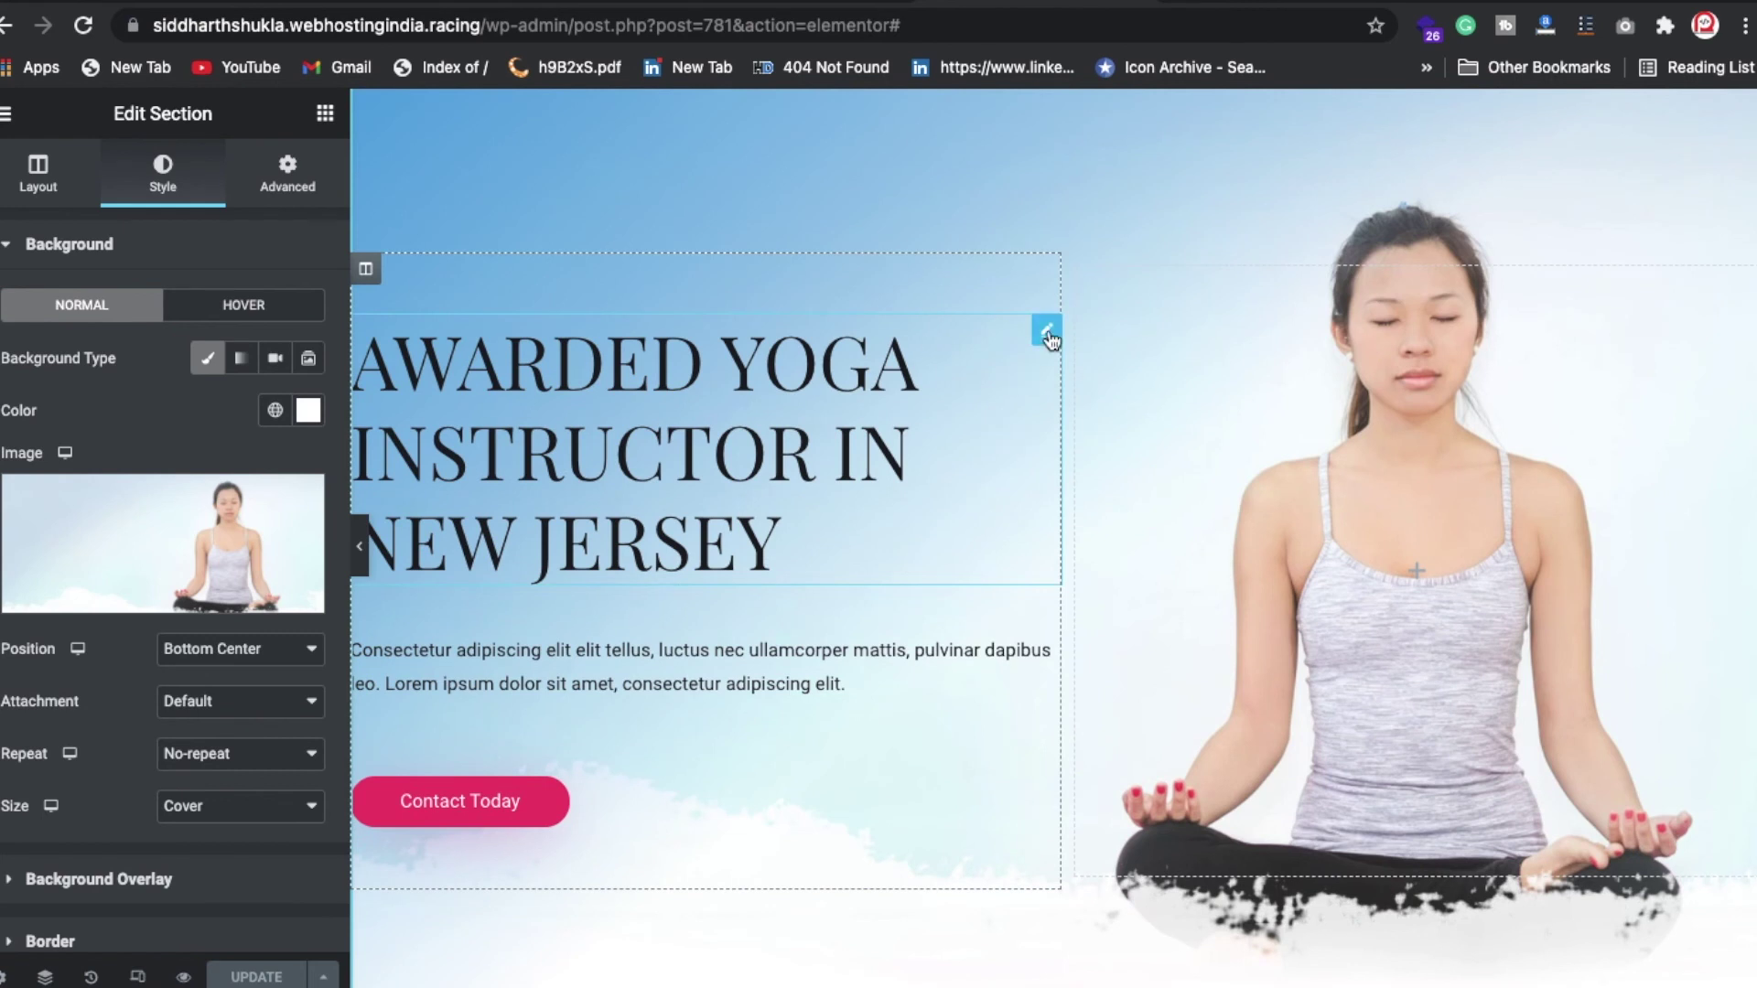
{"action": "left_click", "coordinate": [1047, 333]}
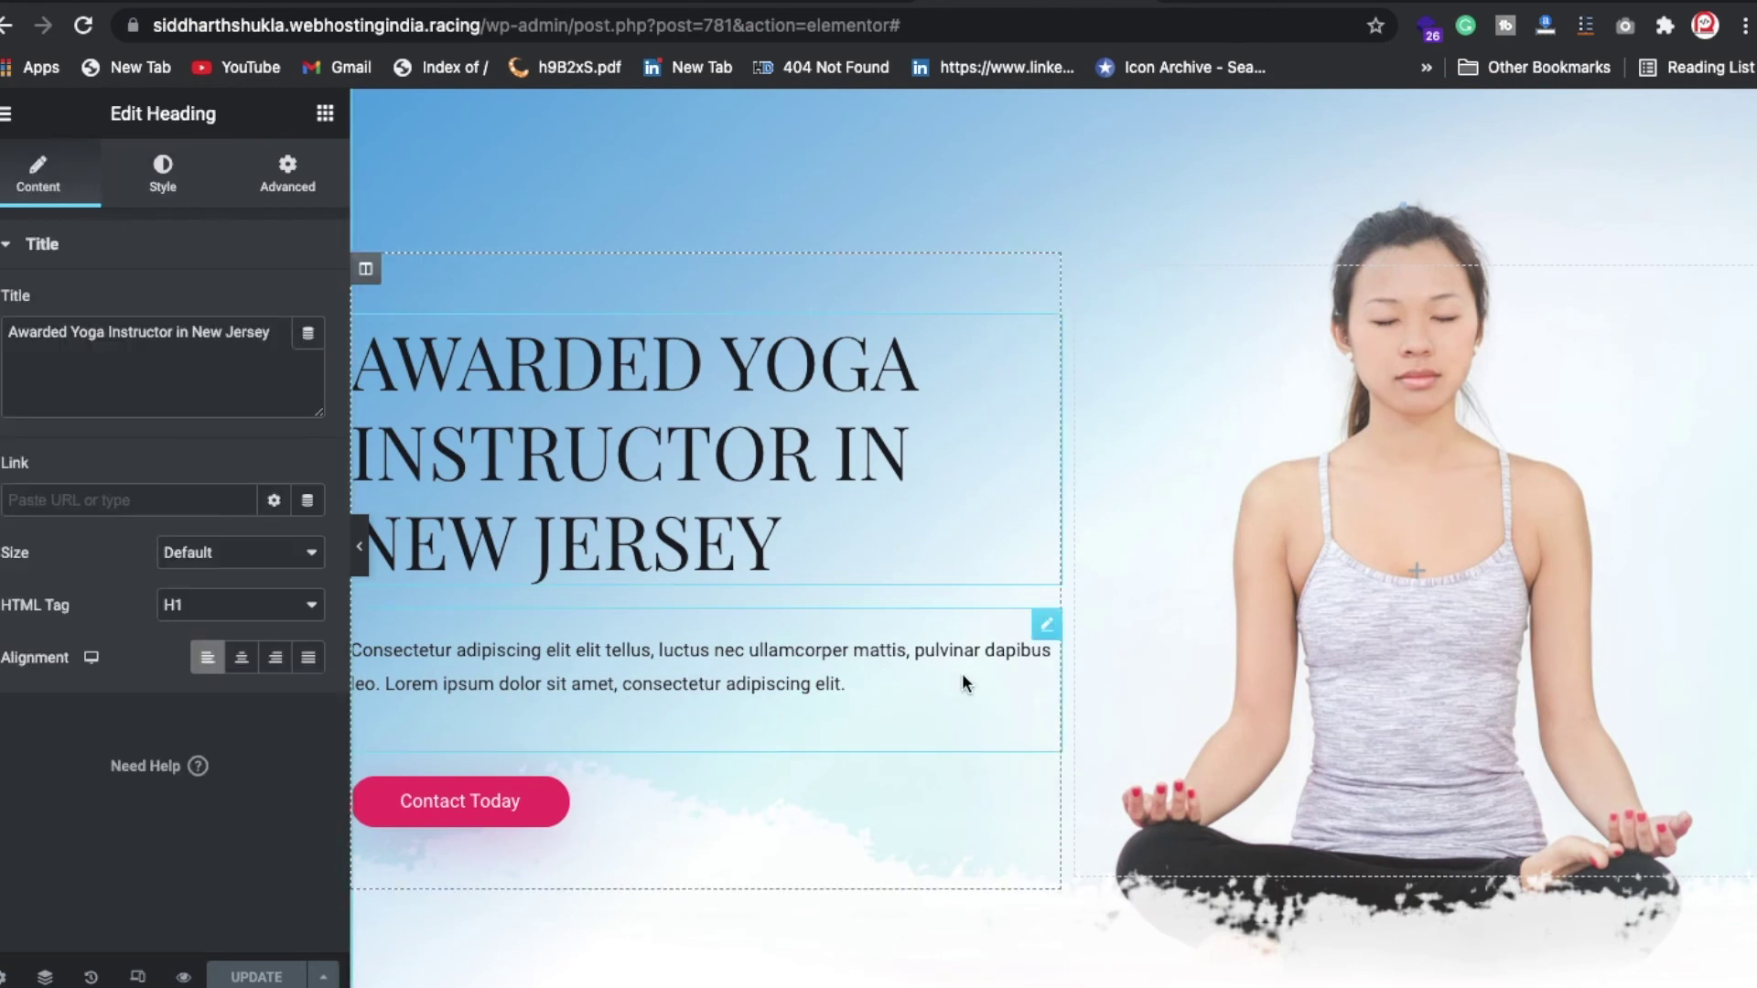
Step: Scroll to the service boxes and open the Vinyasa Yoga box's settings, selecting 'quisquam' in its description
{"action": "left_click", "coordinate": [114, 352]}
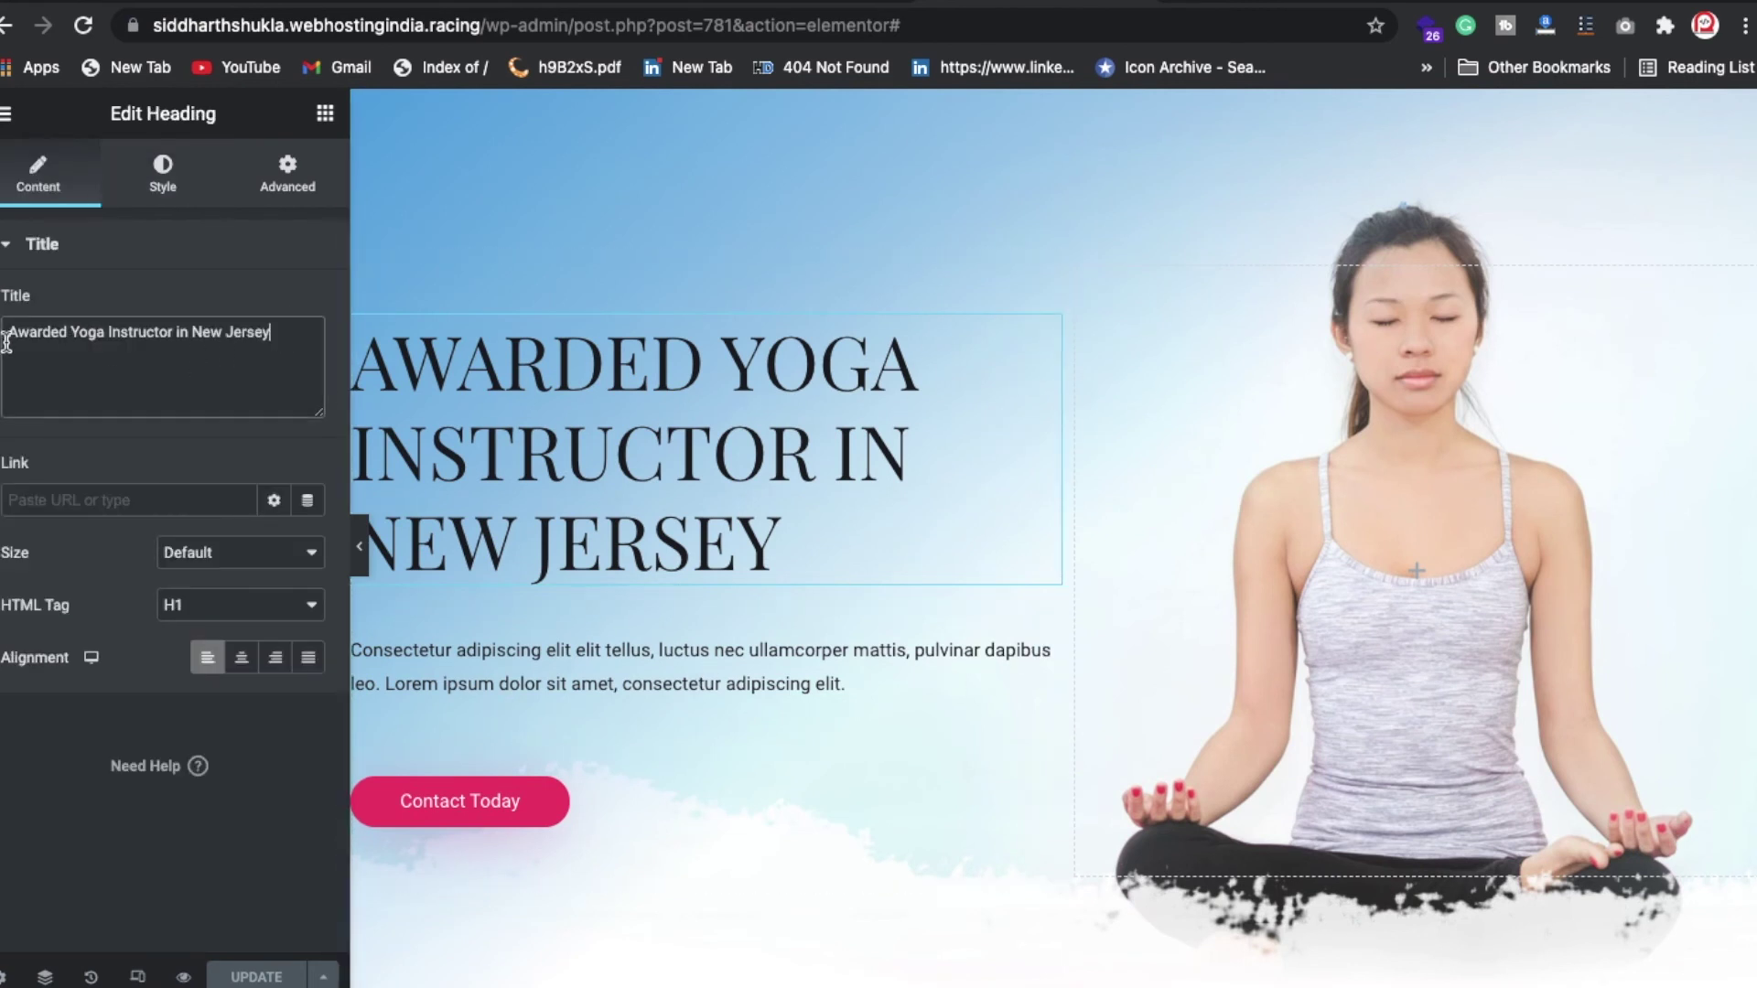
{"action": "scroll", "coordinate": [640, 737], "scroll_direction": "down", "scroll_amount": 10}
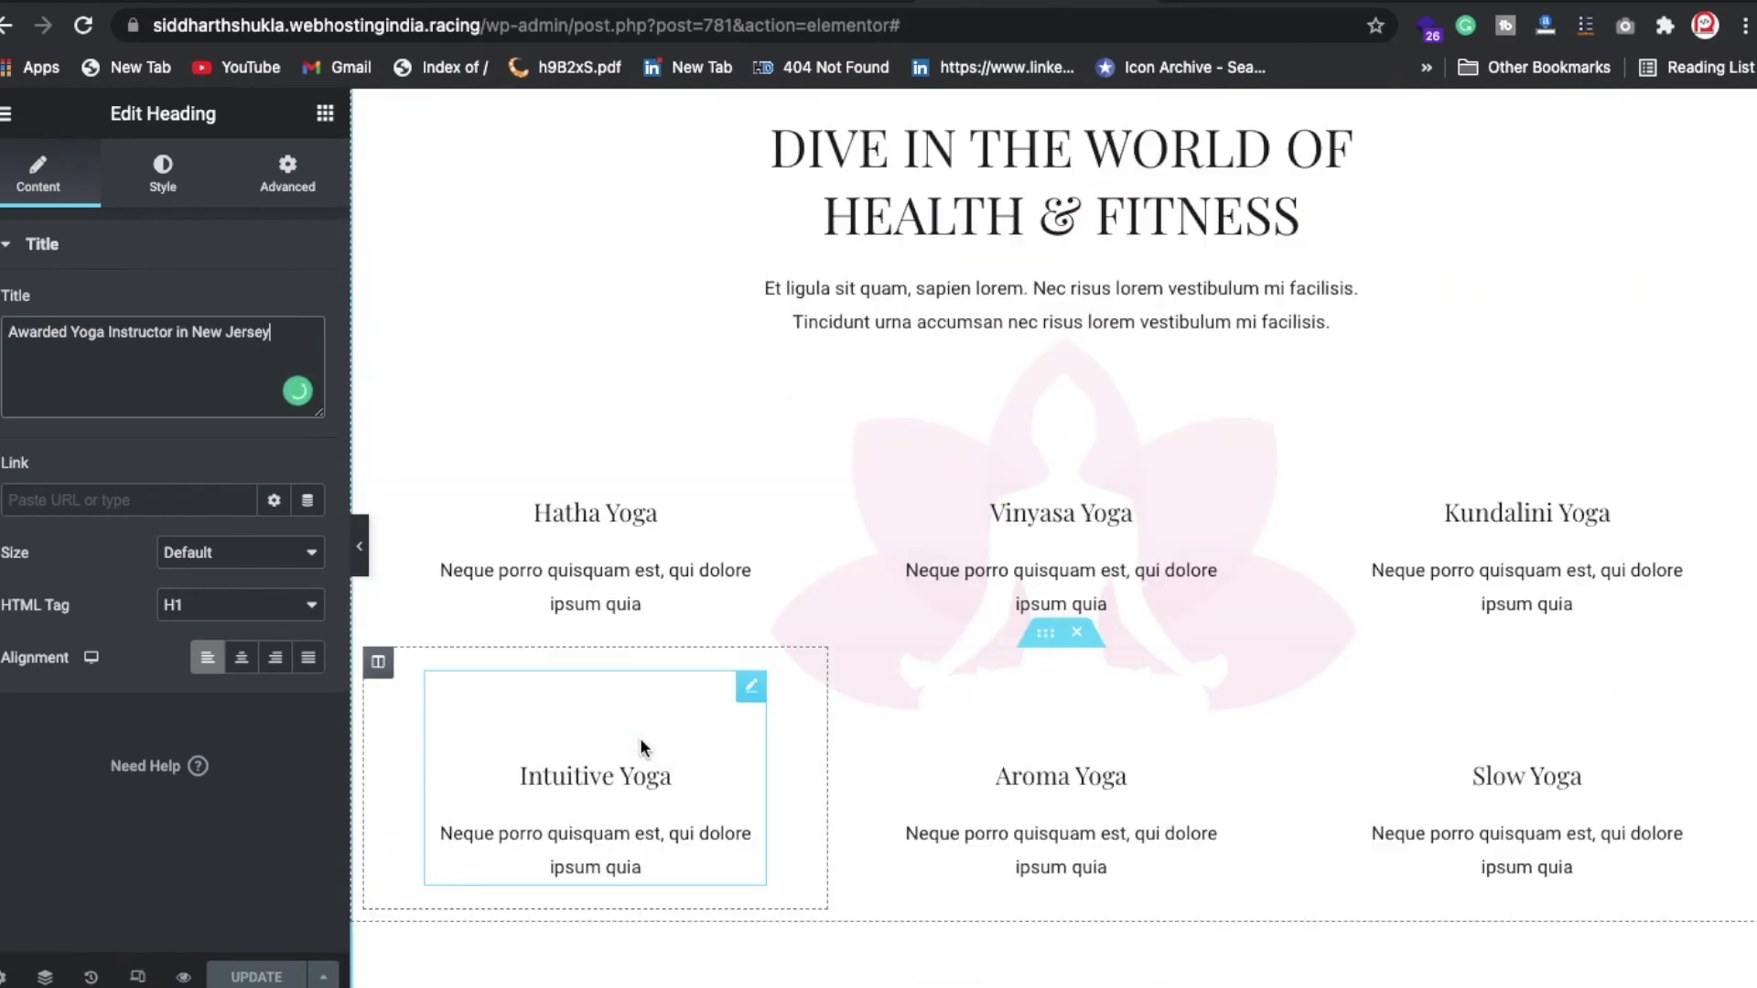
{"action": "scroll", "coordinate": [782, 558], "scroll_direction": "down", "scroll_amount": 2}
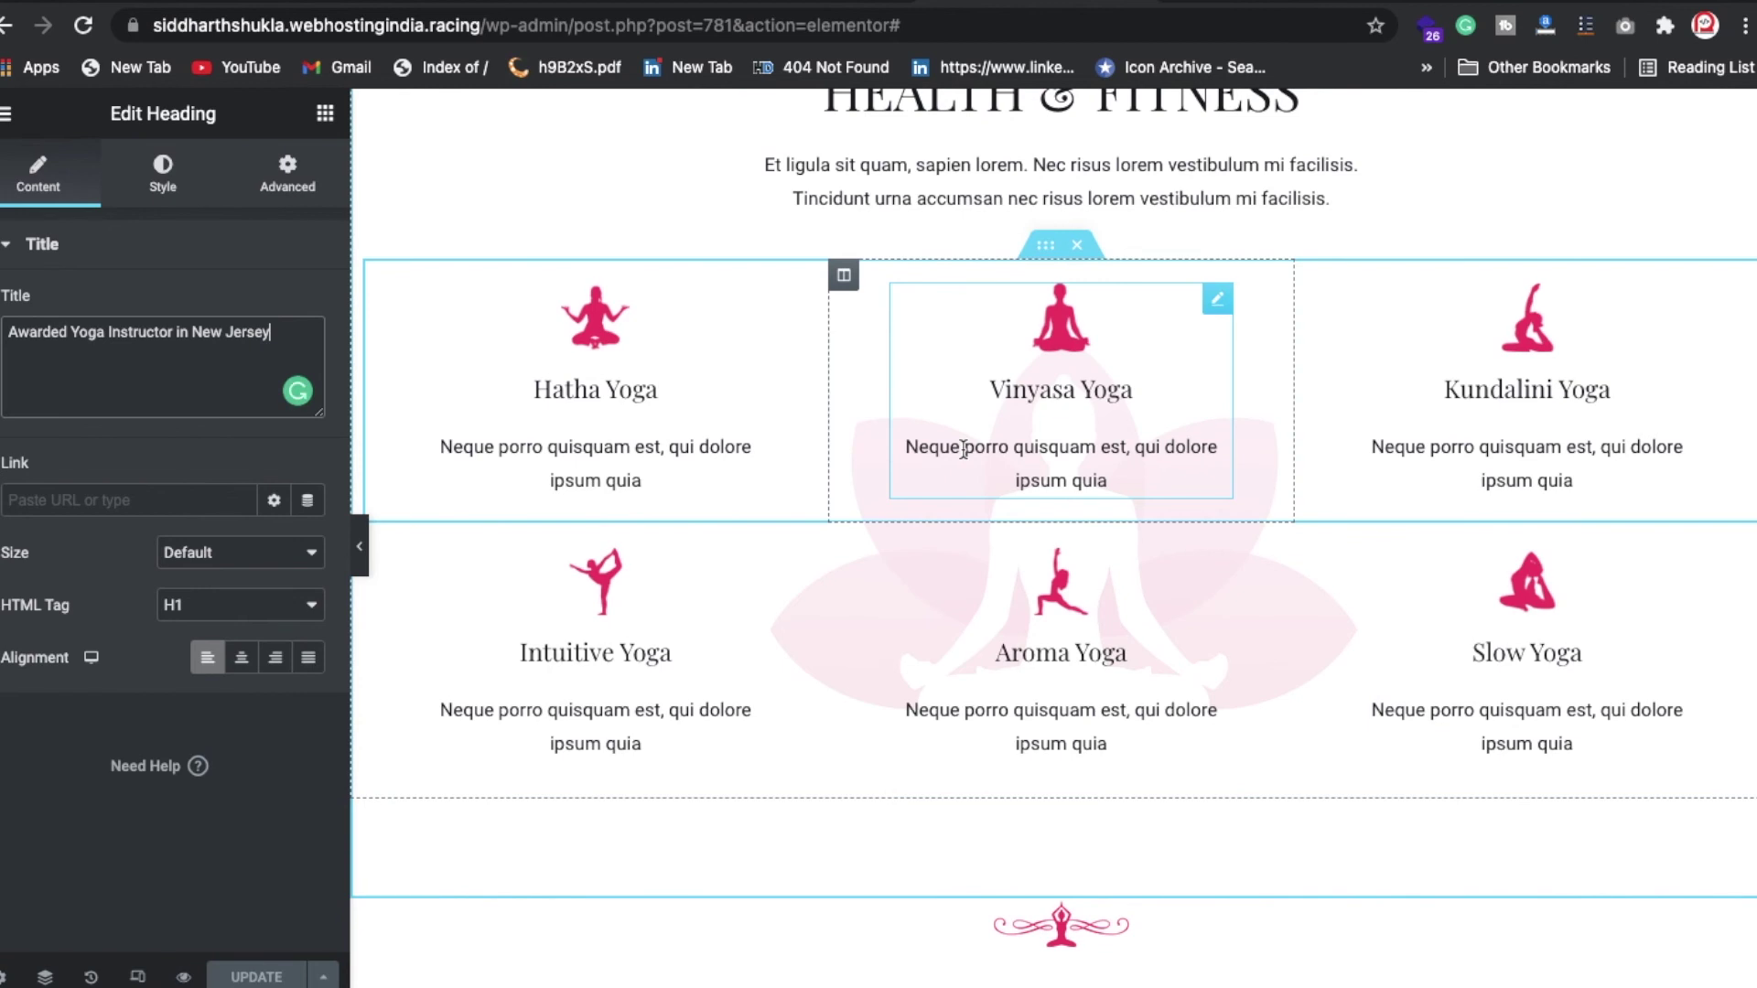
{"action": "left_click", "coordinate": [1217, 300]}
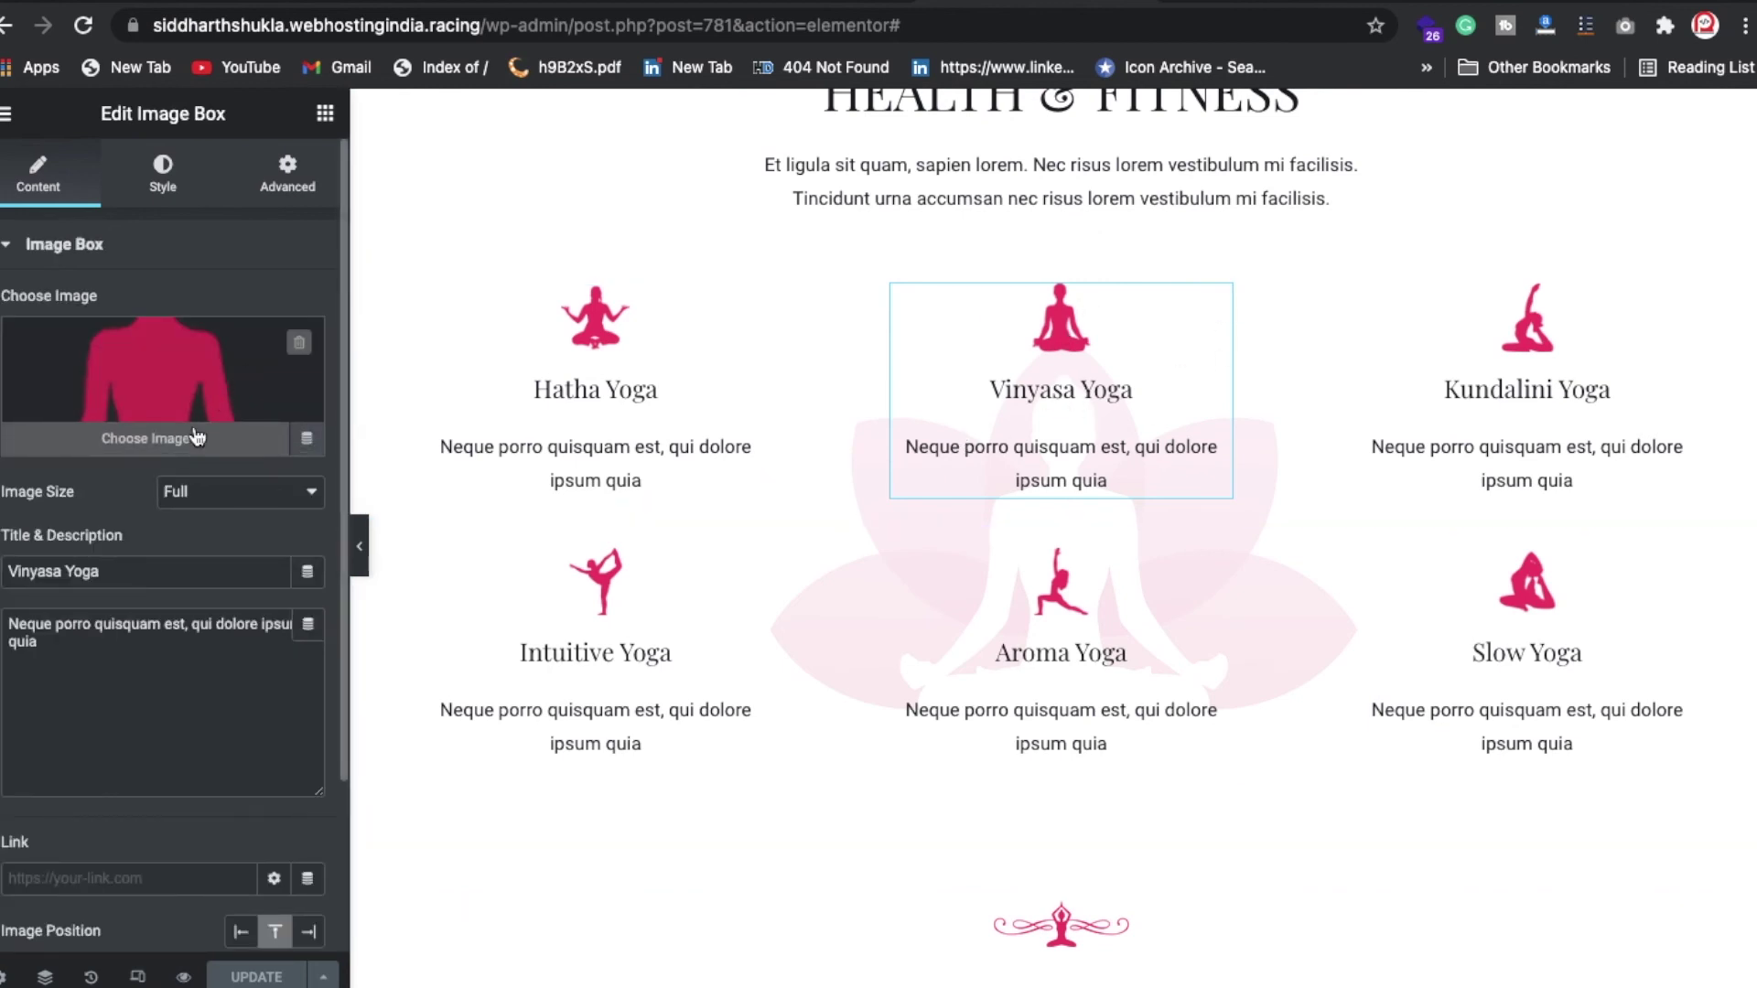
{"action": "double_click", "coordinate": [1051, 448]}
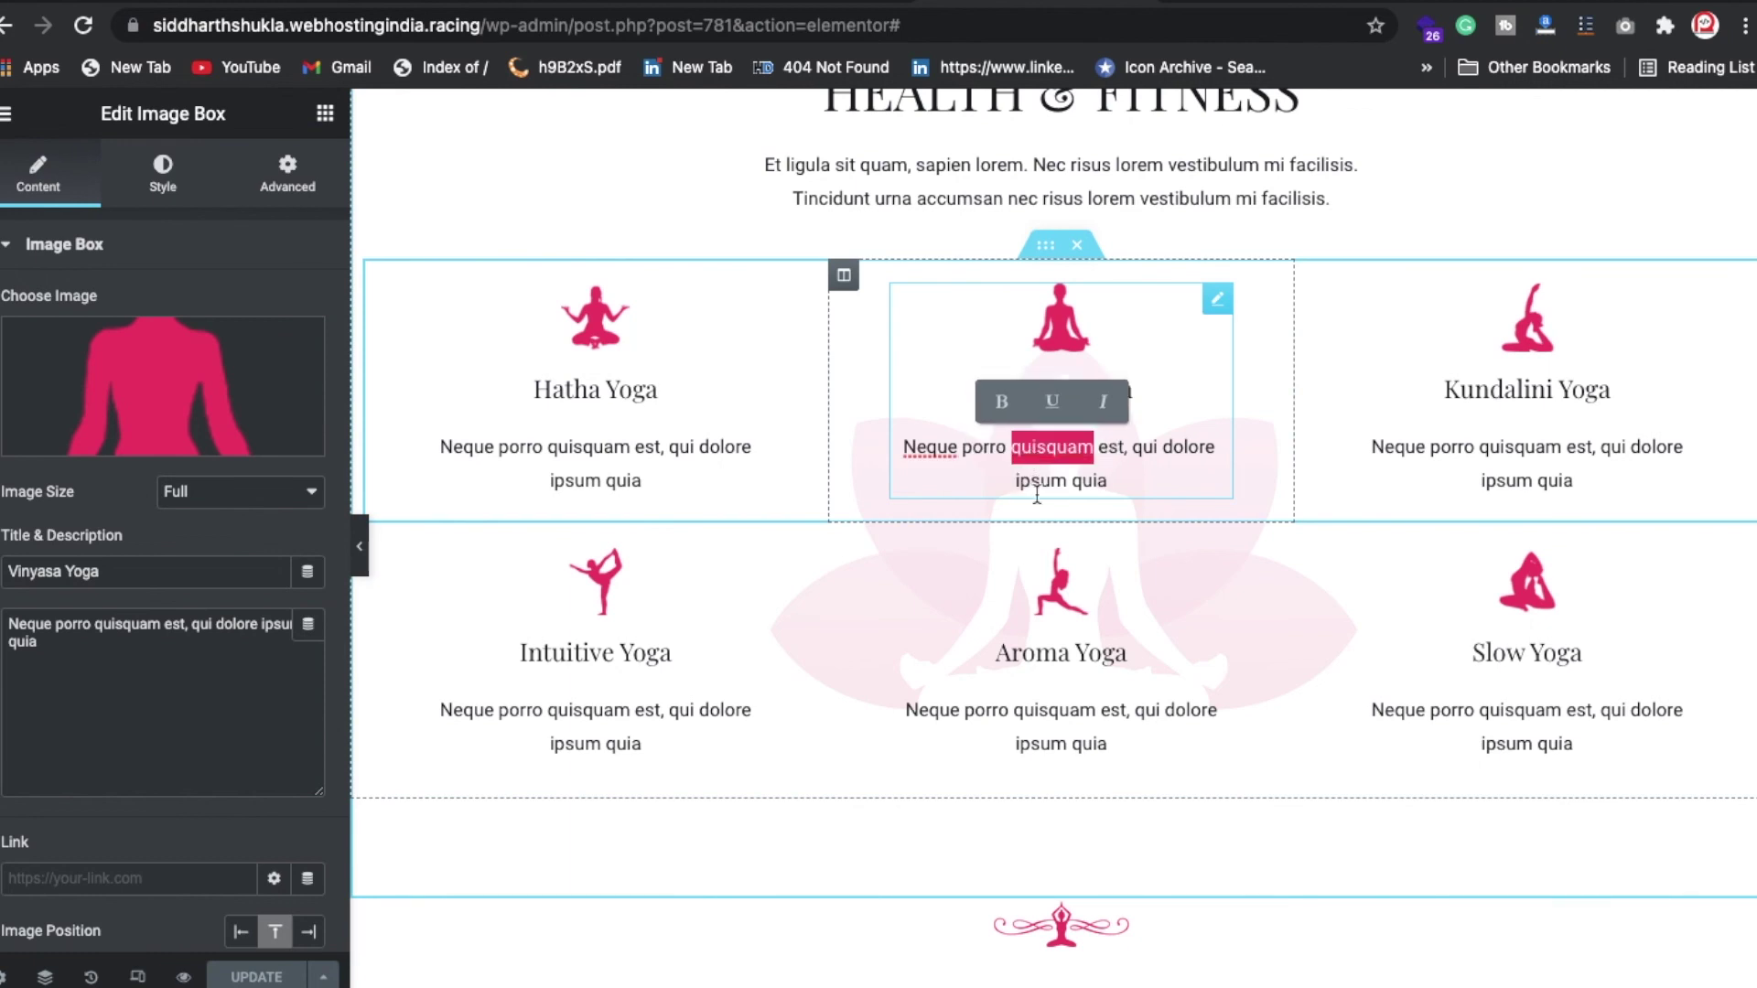
Step: Open the Hatha Yoga image box's settings and select its placeholder description text in the Description field
{"action": "left_click", "coordinate": [750, 302]}
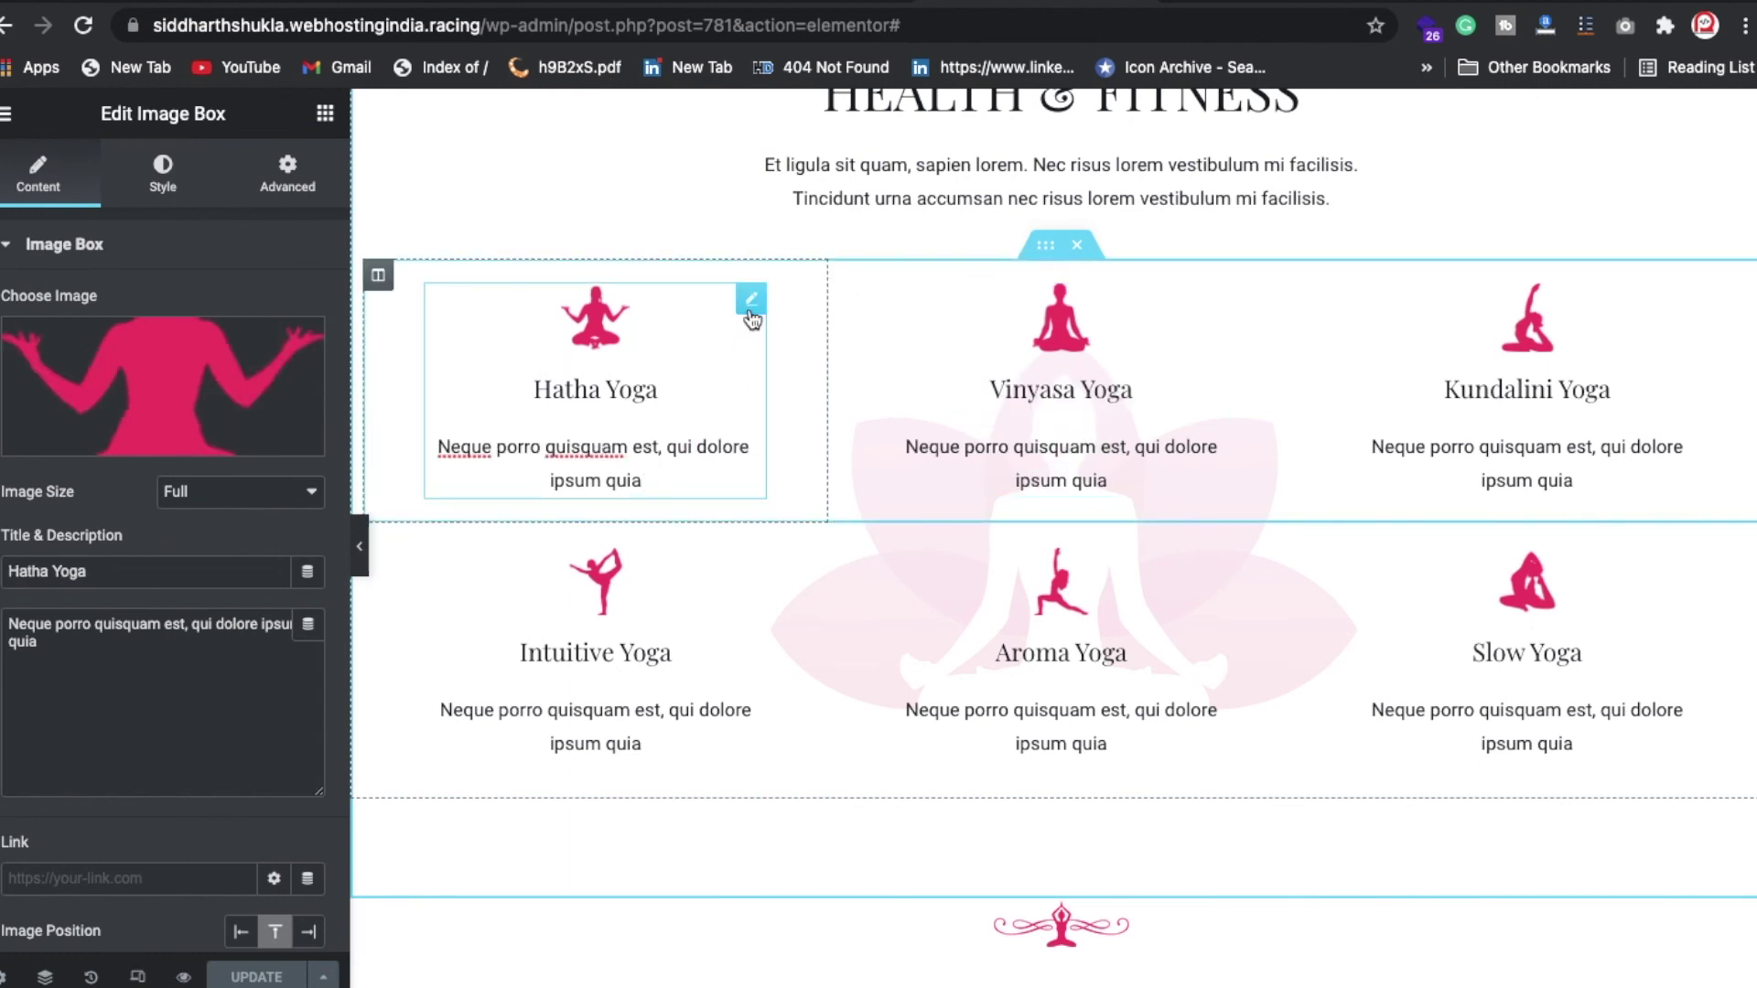
{"action": "triple_click", "coordinate": [677, 439]}
{"action": "left_click", "coordinate": [665, 473]}
{"action": "left_click", "coordinate": [171, 645]}
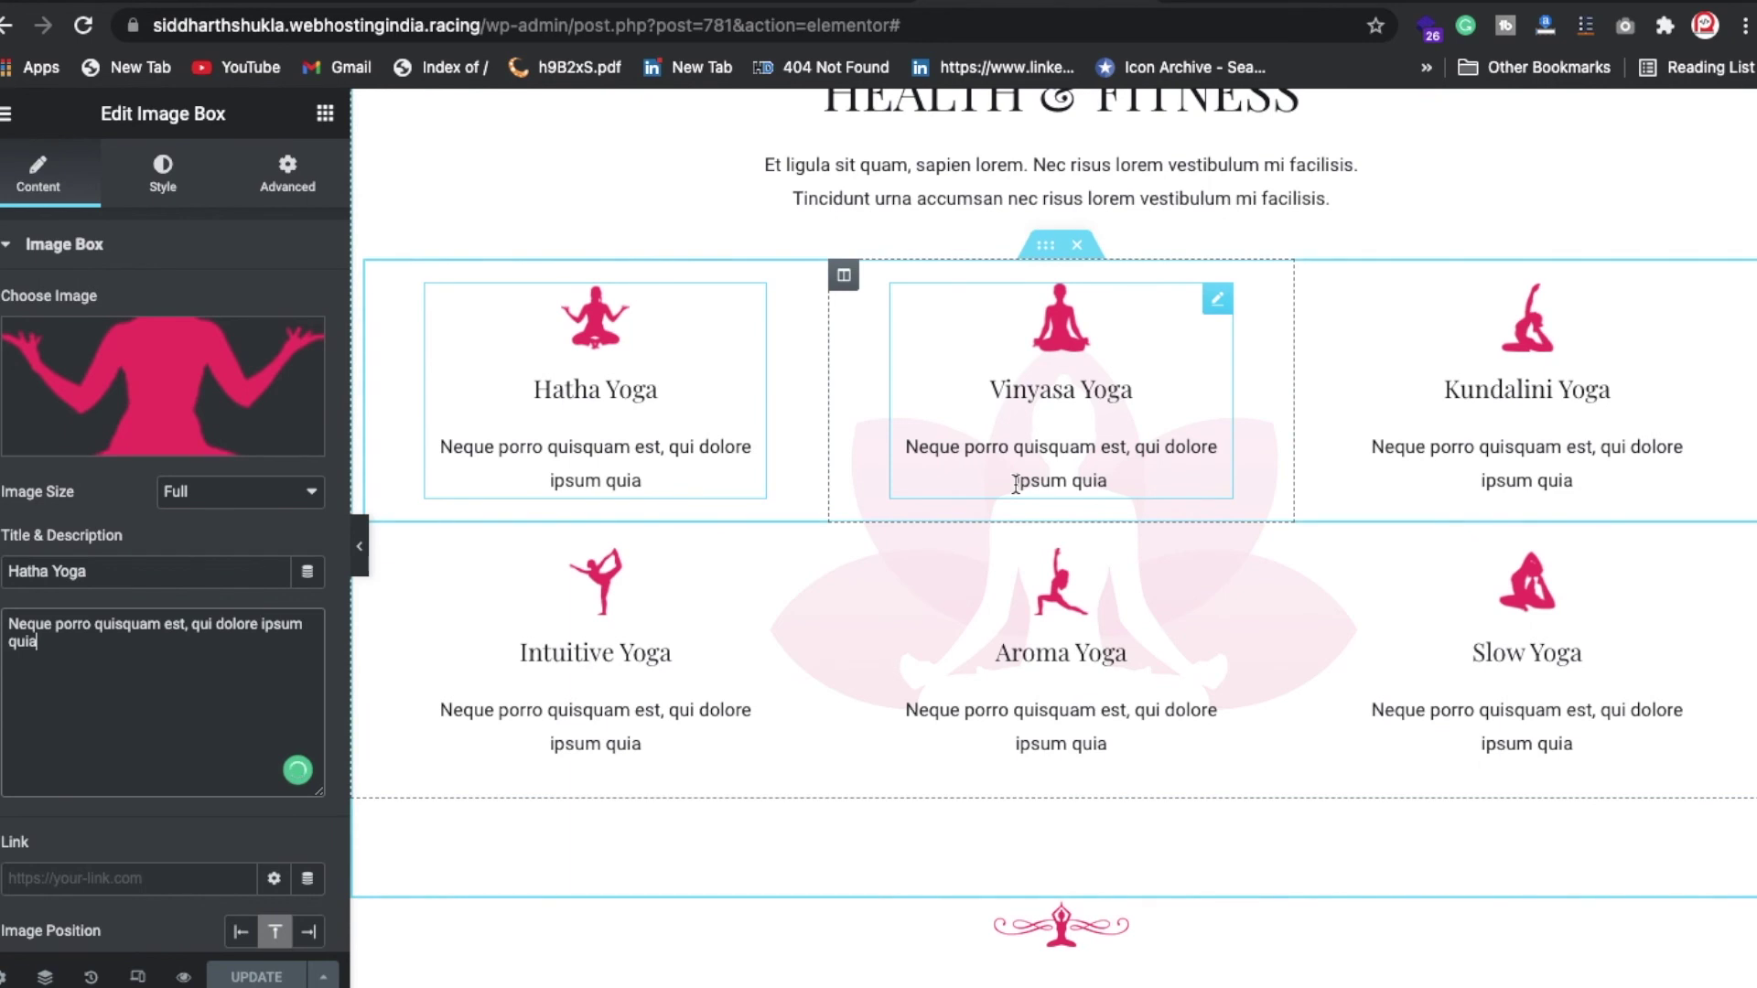
{"action": "scroll", "coordinate": [992, 546], "scroll_direction": "down", "scroll_amount": 7}
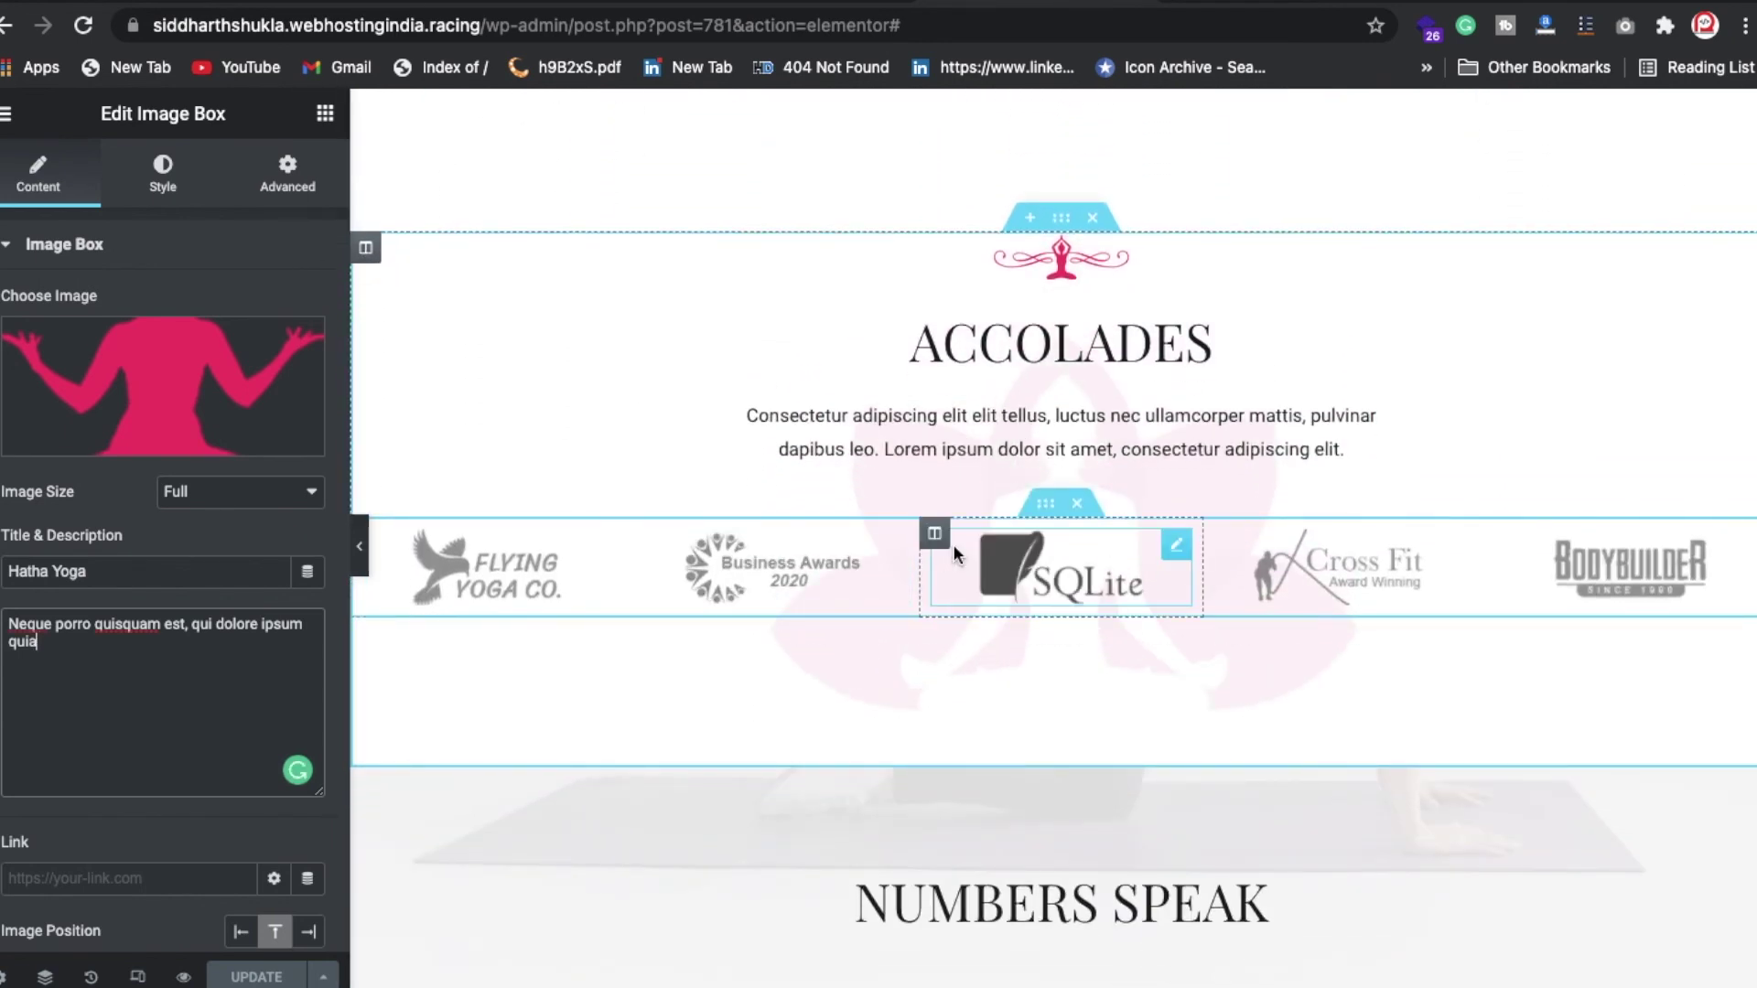
{"action": "scroll", "coordinate": [987, 597], "scroll_direction": "down", "scroll_amount": 5}
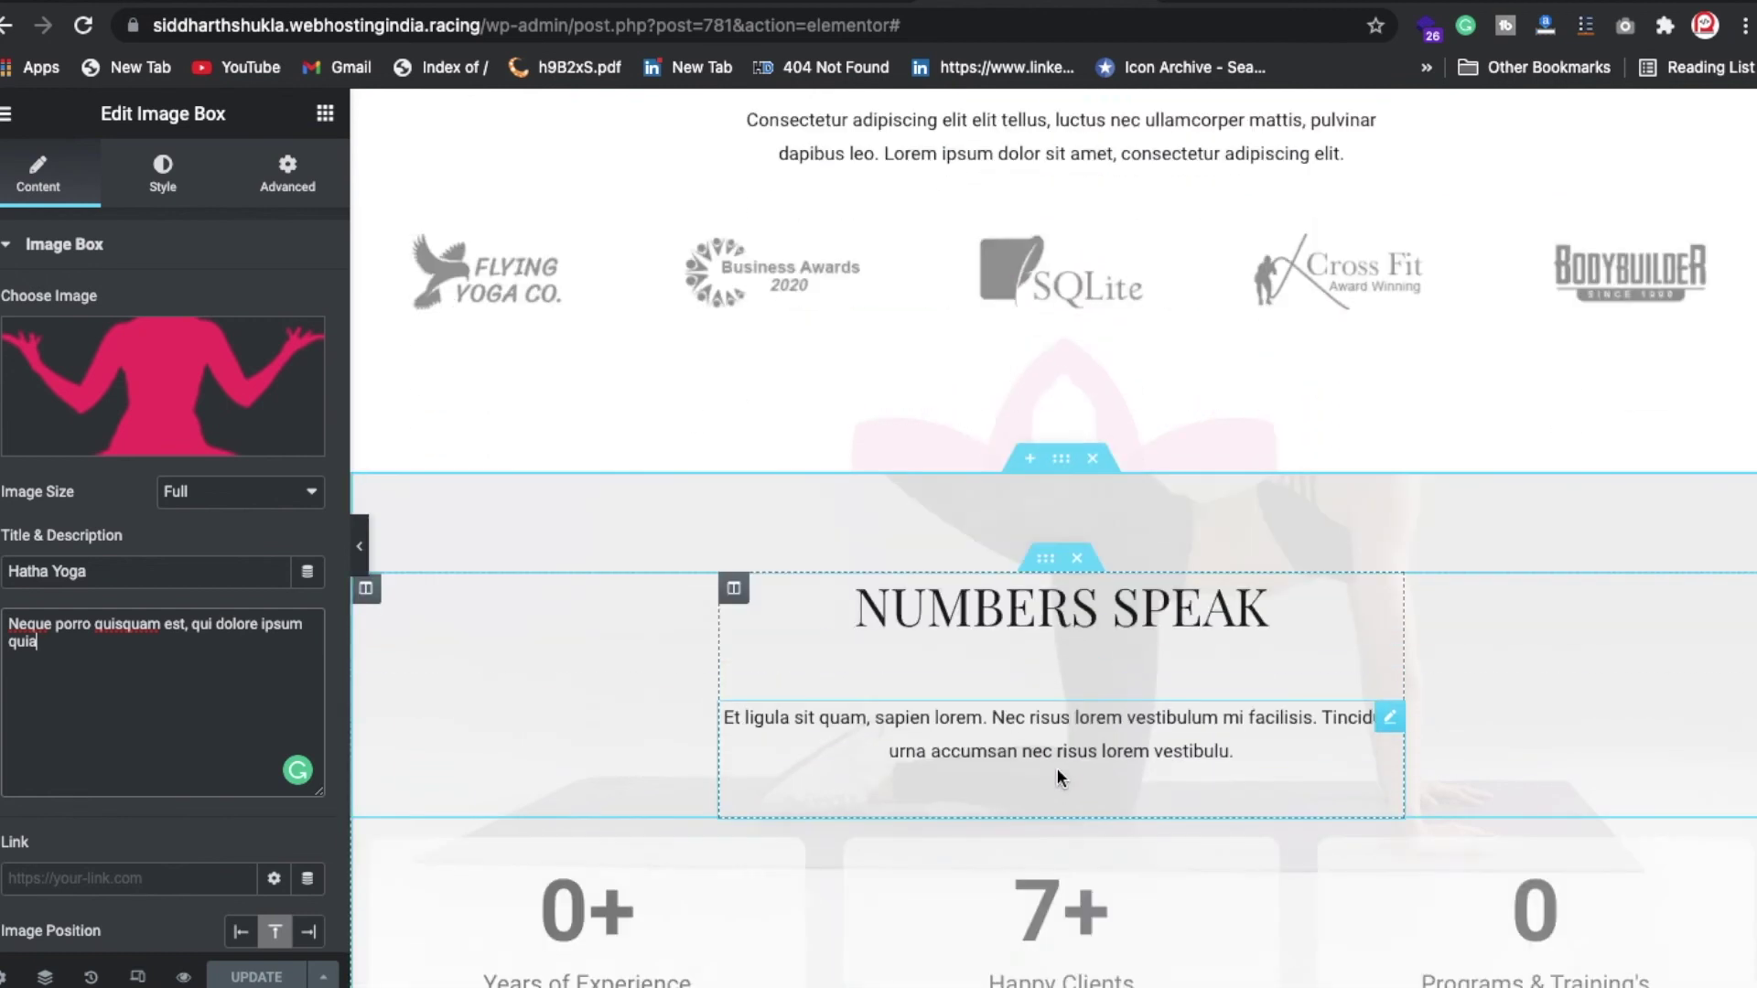
{"action": "scroll", "coordinate": [1082, 695], "scroll_direction": "down", "scroll_amount": 10}
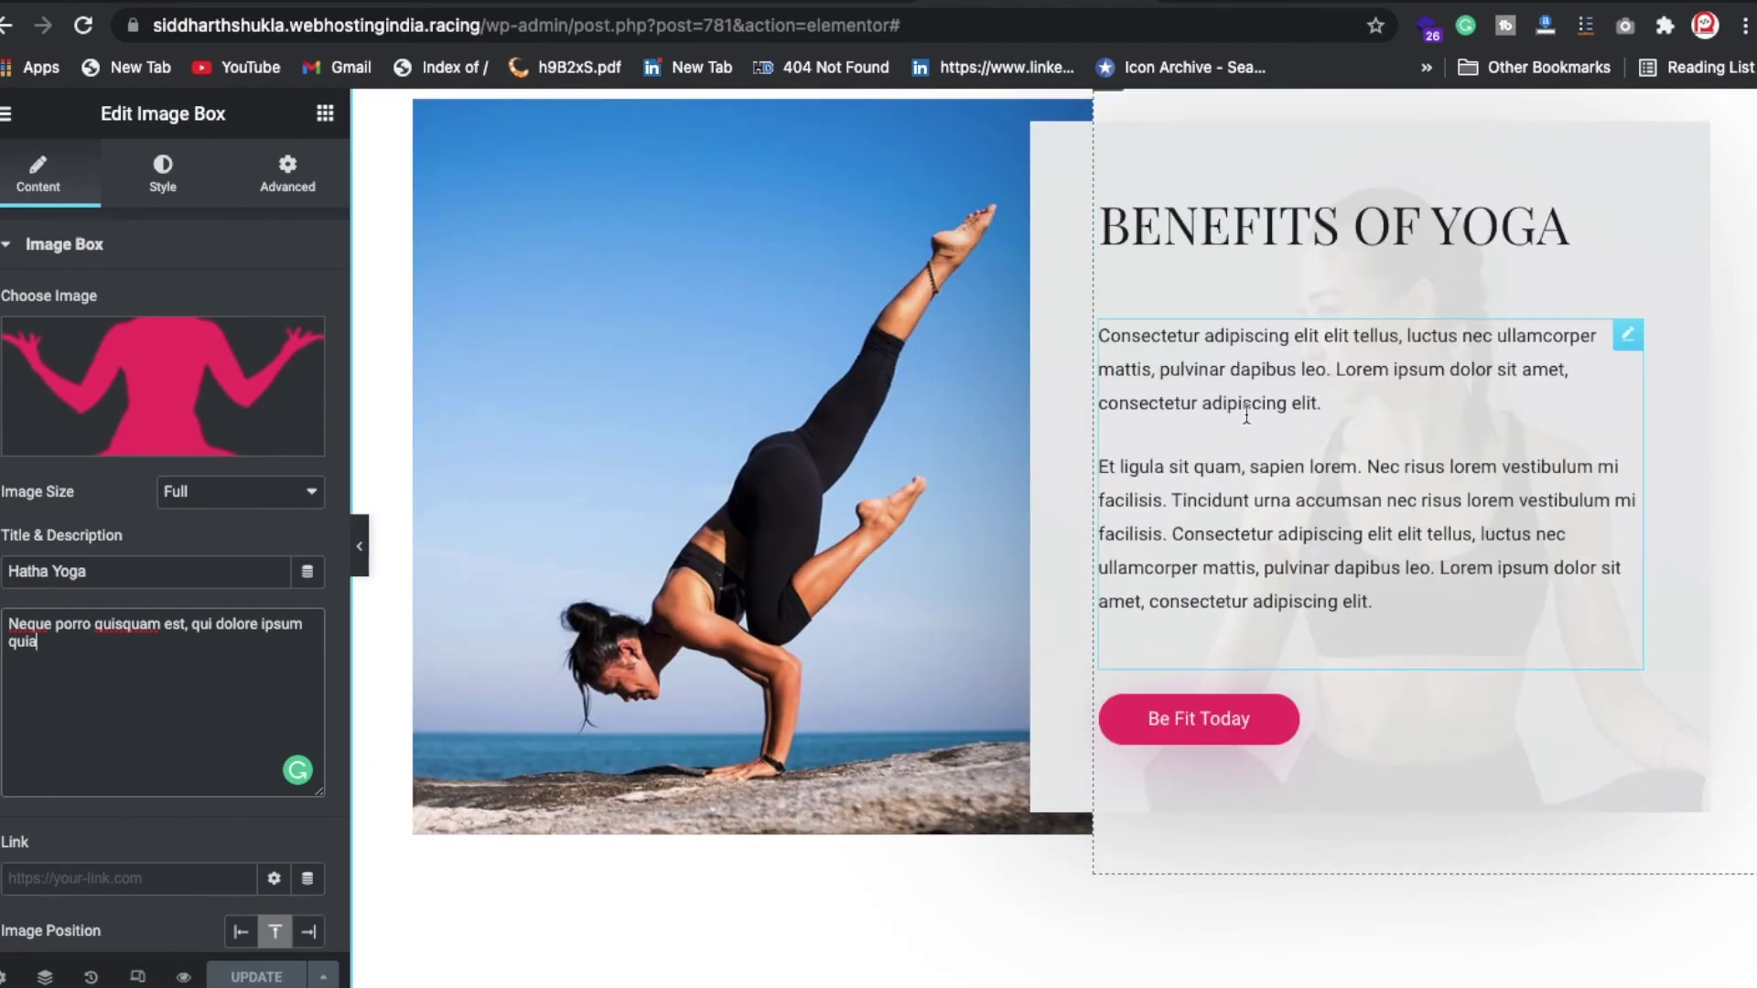
{"action": "scroll", "coordinate": [1247, 416], "scroll_direction": "down", "scroll_amount": 3}
{"action": "scroll", "coordinate": [1244, 412], "scroll_direction": "down", "scroll_amount": 10}
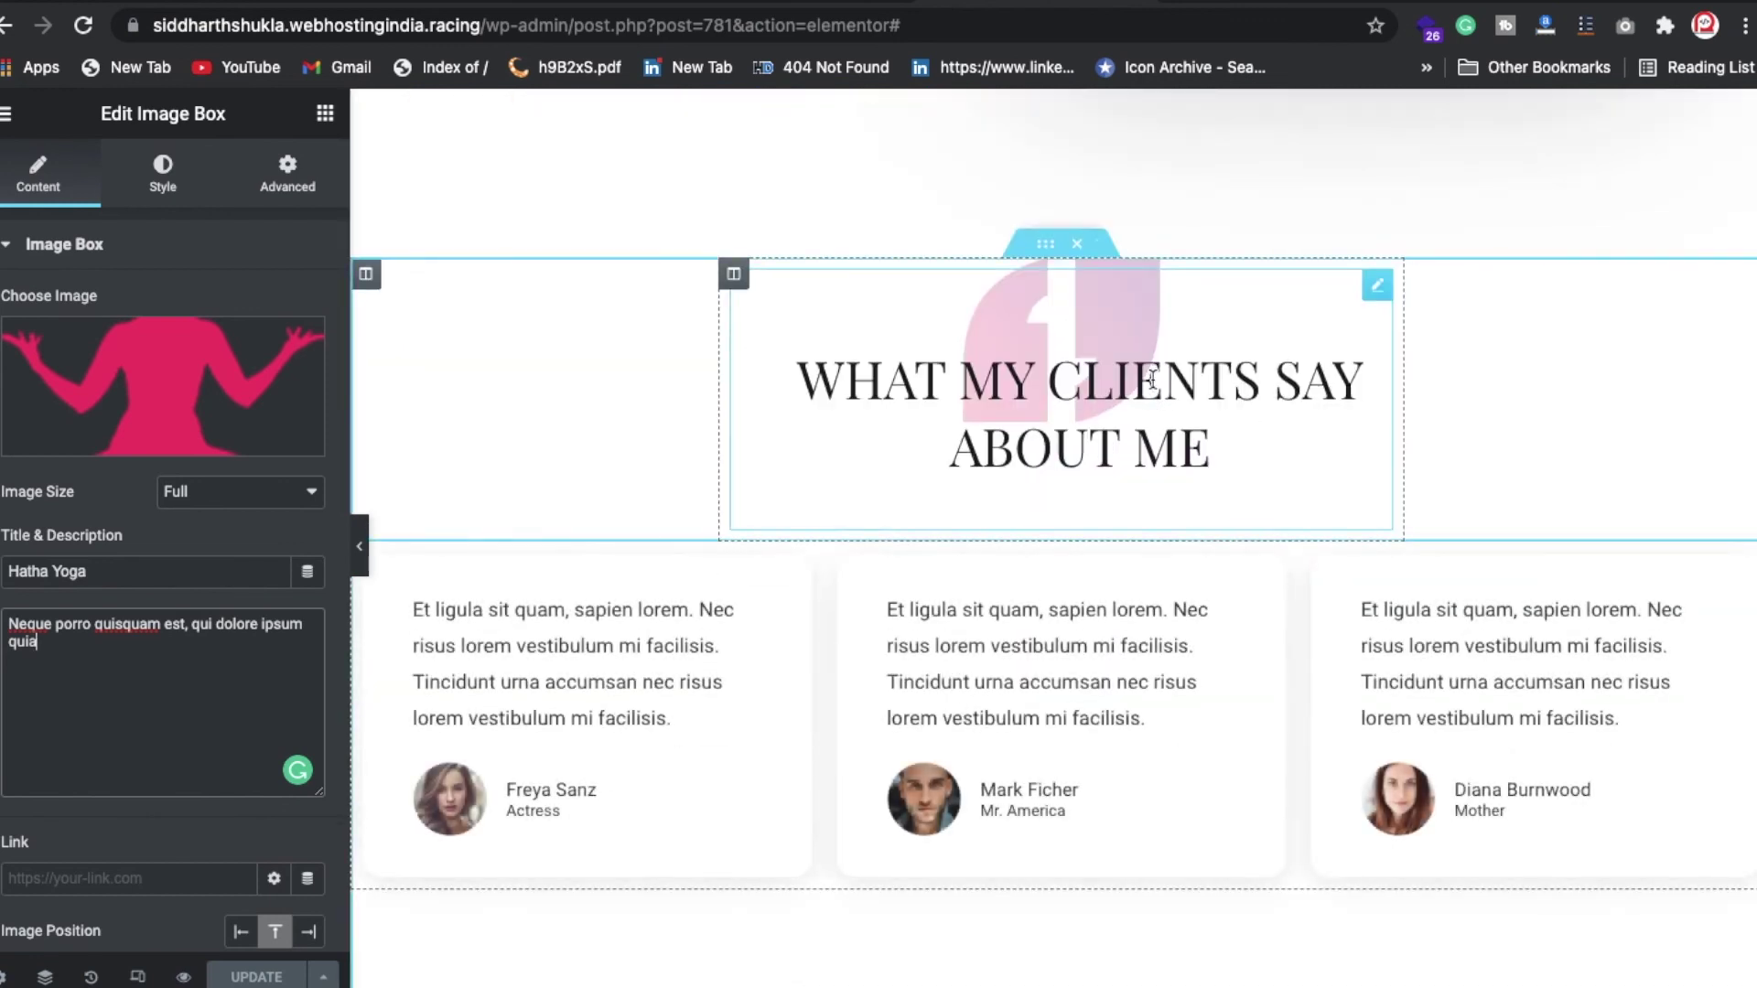
{"action": "scroll", "coordinate": [1073, 524], "scroll_direction": "down", "scroll_amount": 4}
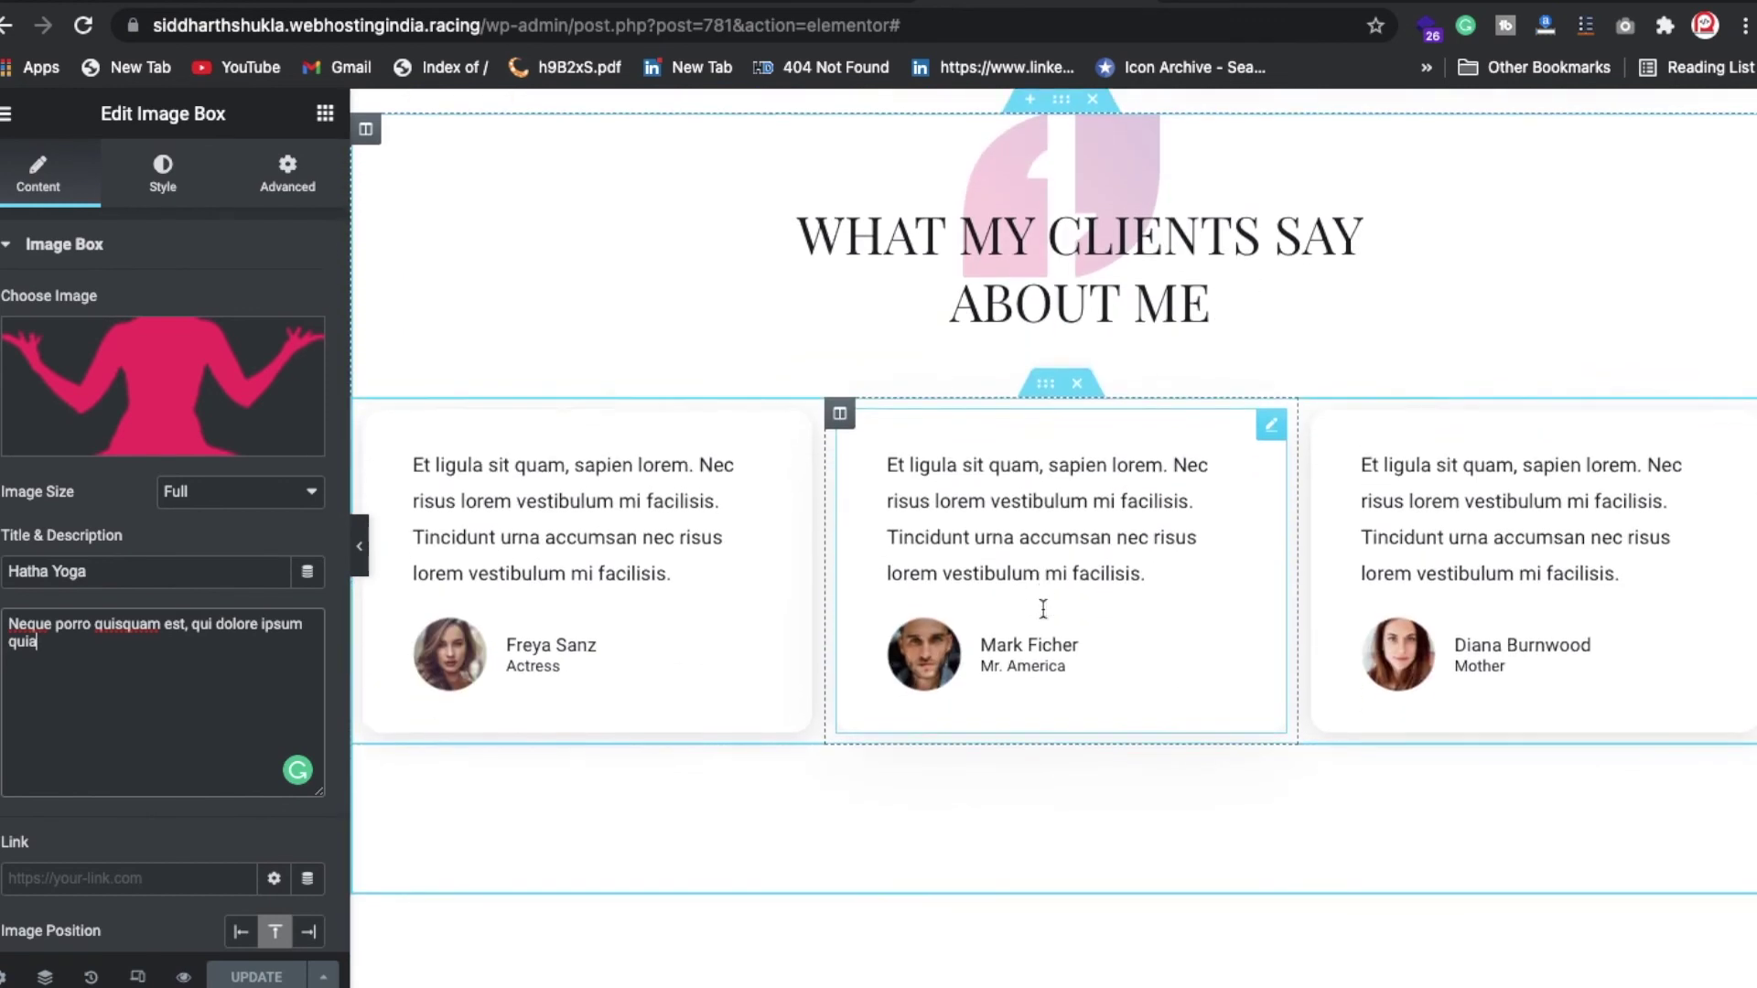
{"action": "scroll", "coordinate": [1042, 616], "scroll_direction": "up", "scroll_amount": 10}
{"action": "scroll", "coordinate": [1041, 619], "scroll_direction": "up", "scroll_amount": 5}
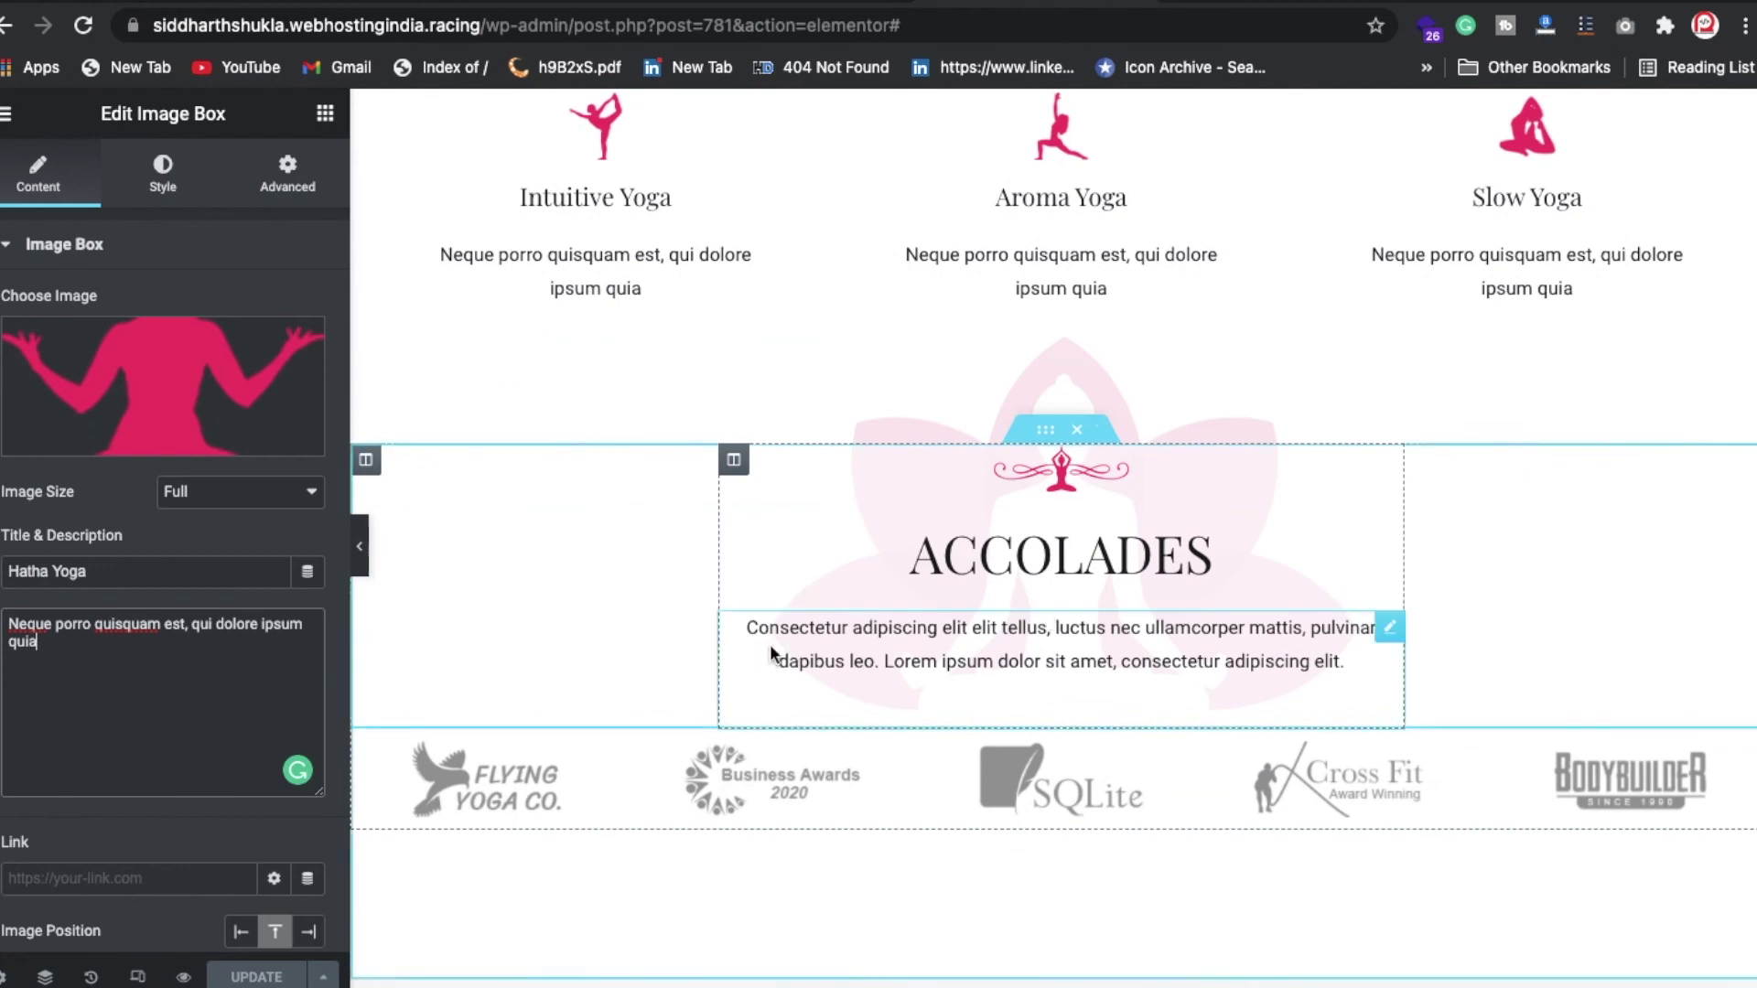
{"action": "scroll", "coordinate": [1110, 821], "scroll_direction": "down", "scroll_amount": 6}
{"action": "scroll", "coordinate": [1109, 814], "scroll_direction": "down", "scroll_amount": 12}
{"action": "scroll", "coordinate": [1110, 819], "scroll_direction": "up", "scroll_amount": 8}
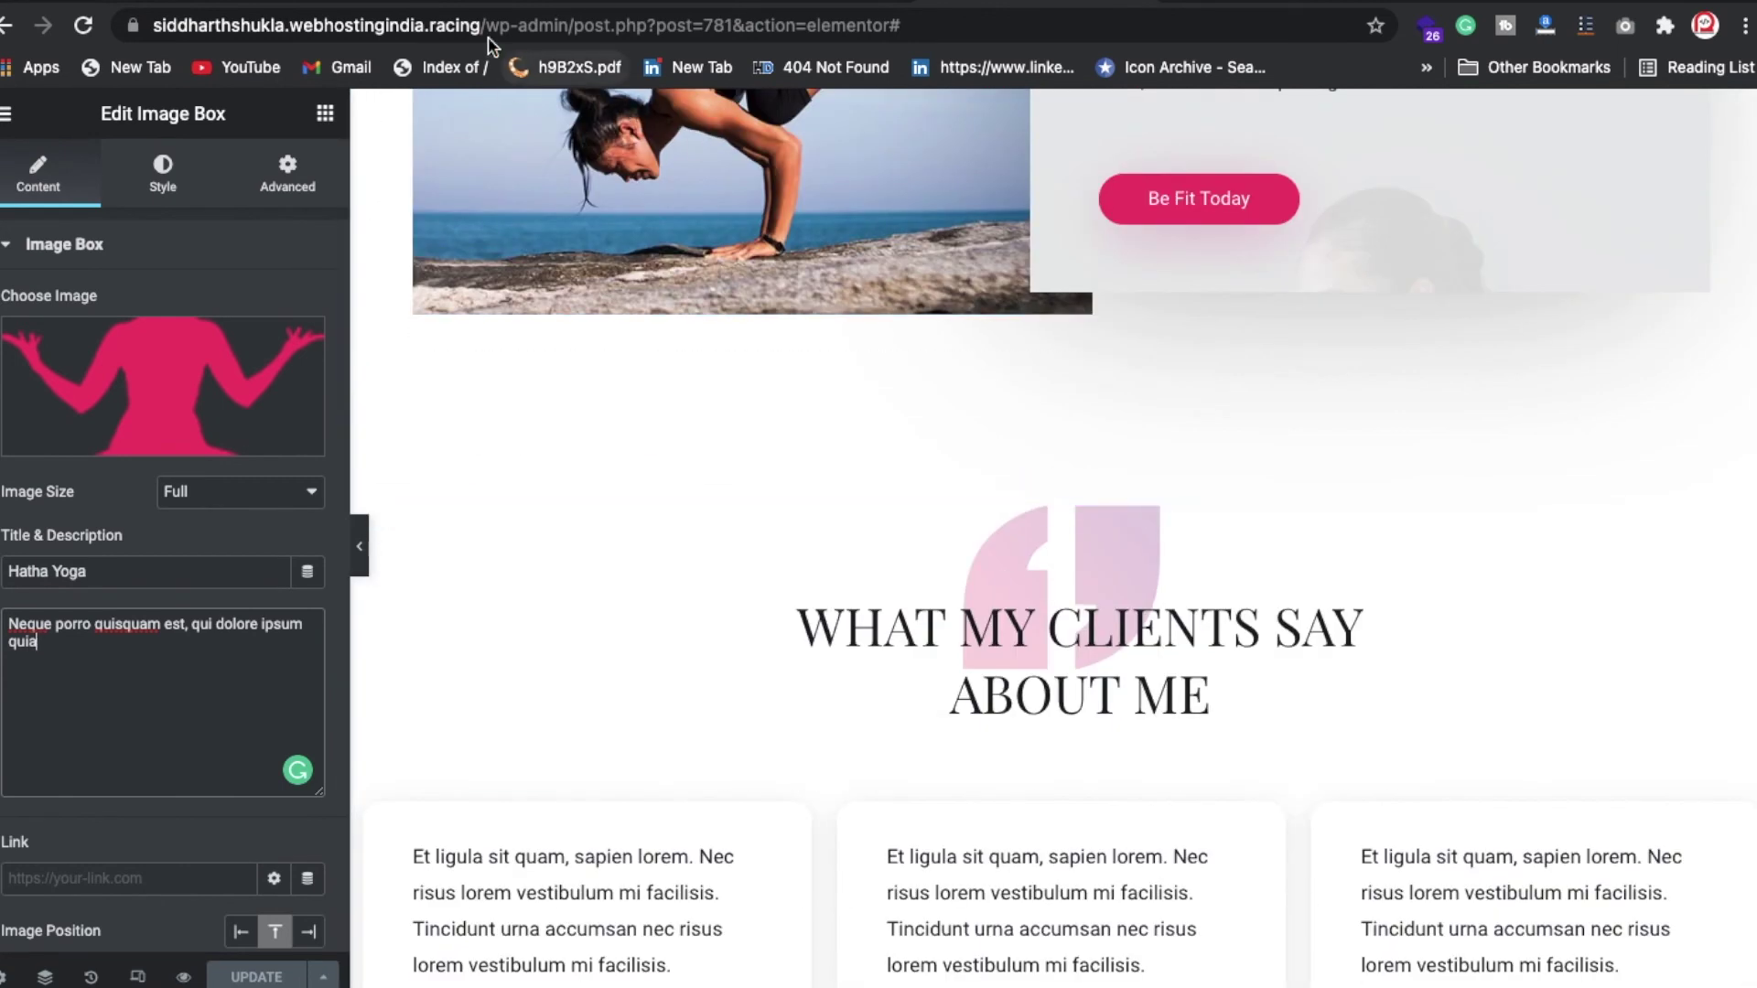
Step: Remove the /wp-admin path from the address to load the live yoga homepage
{"action": "left_click_drag", "start_coordinate": [483, 26], "coordinate": [975, 311]}
{"action": "key", "text": "BackSpace"}
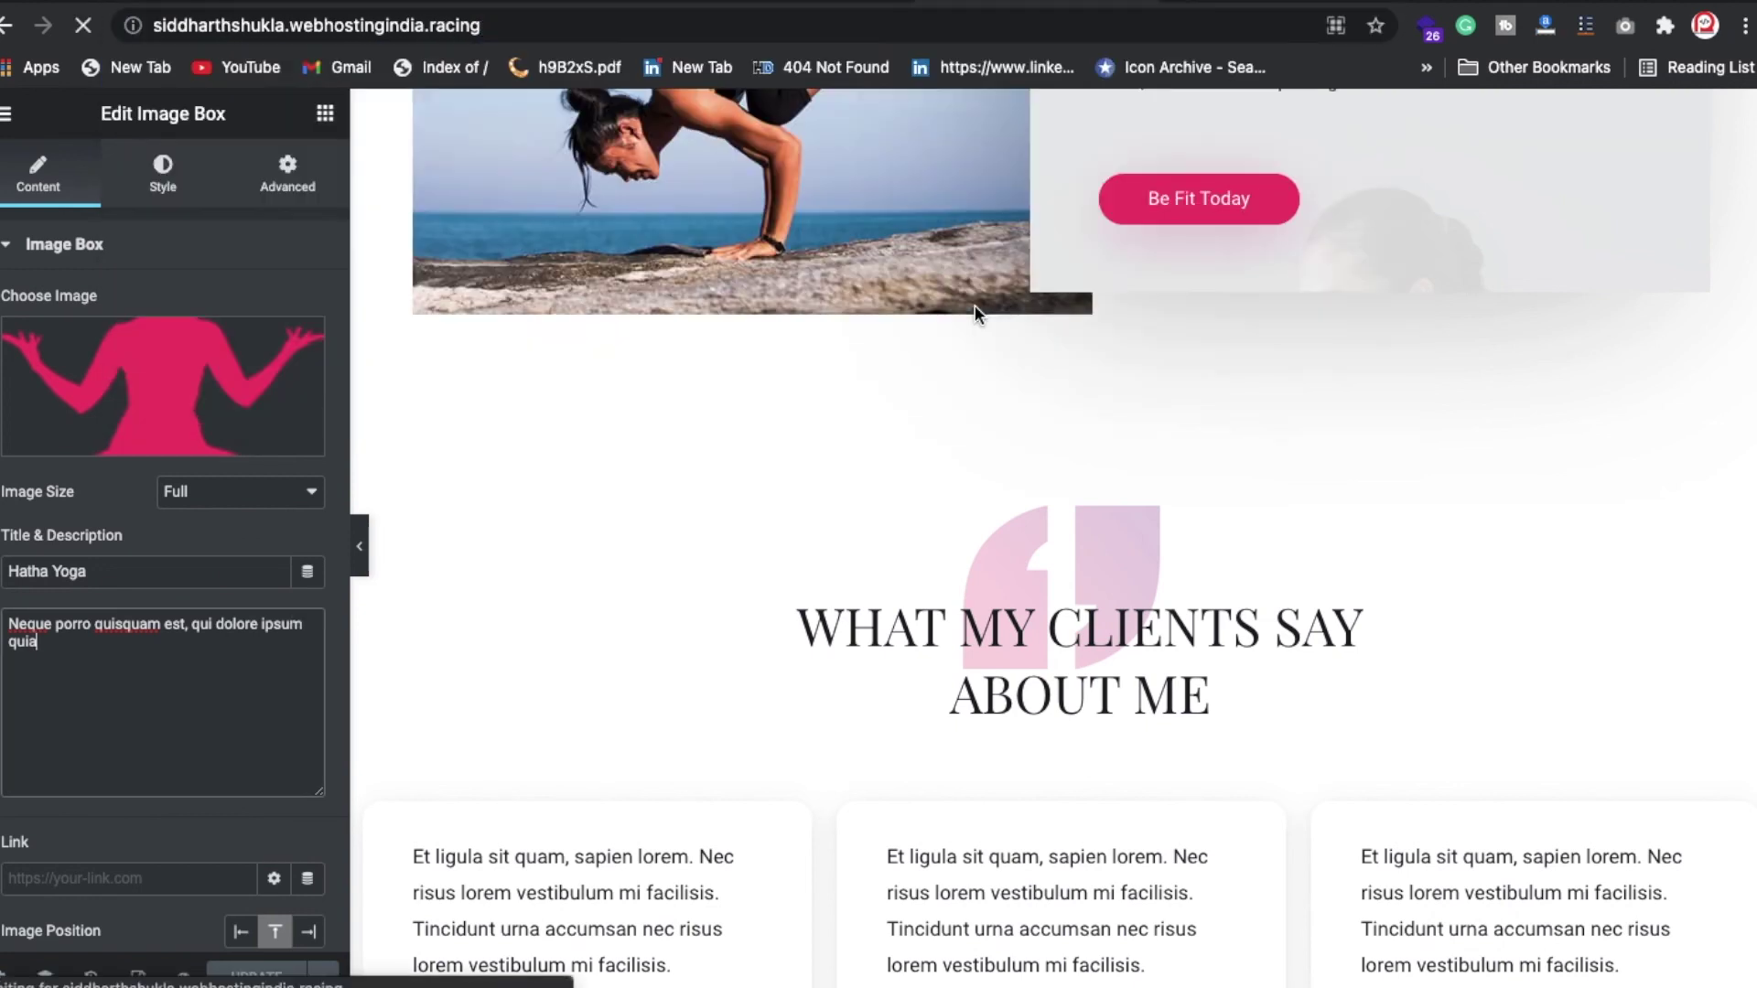
{"action": "key", "text": "Return"}
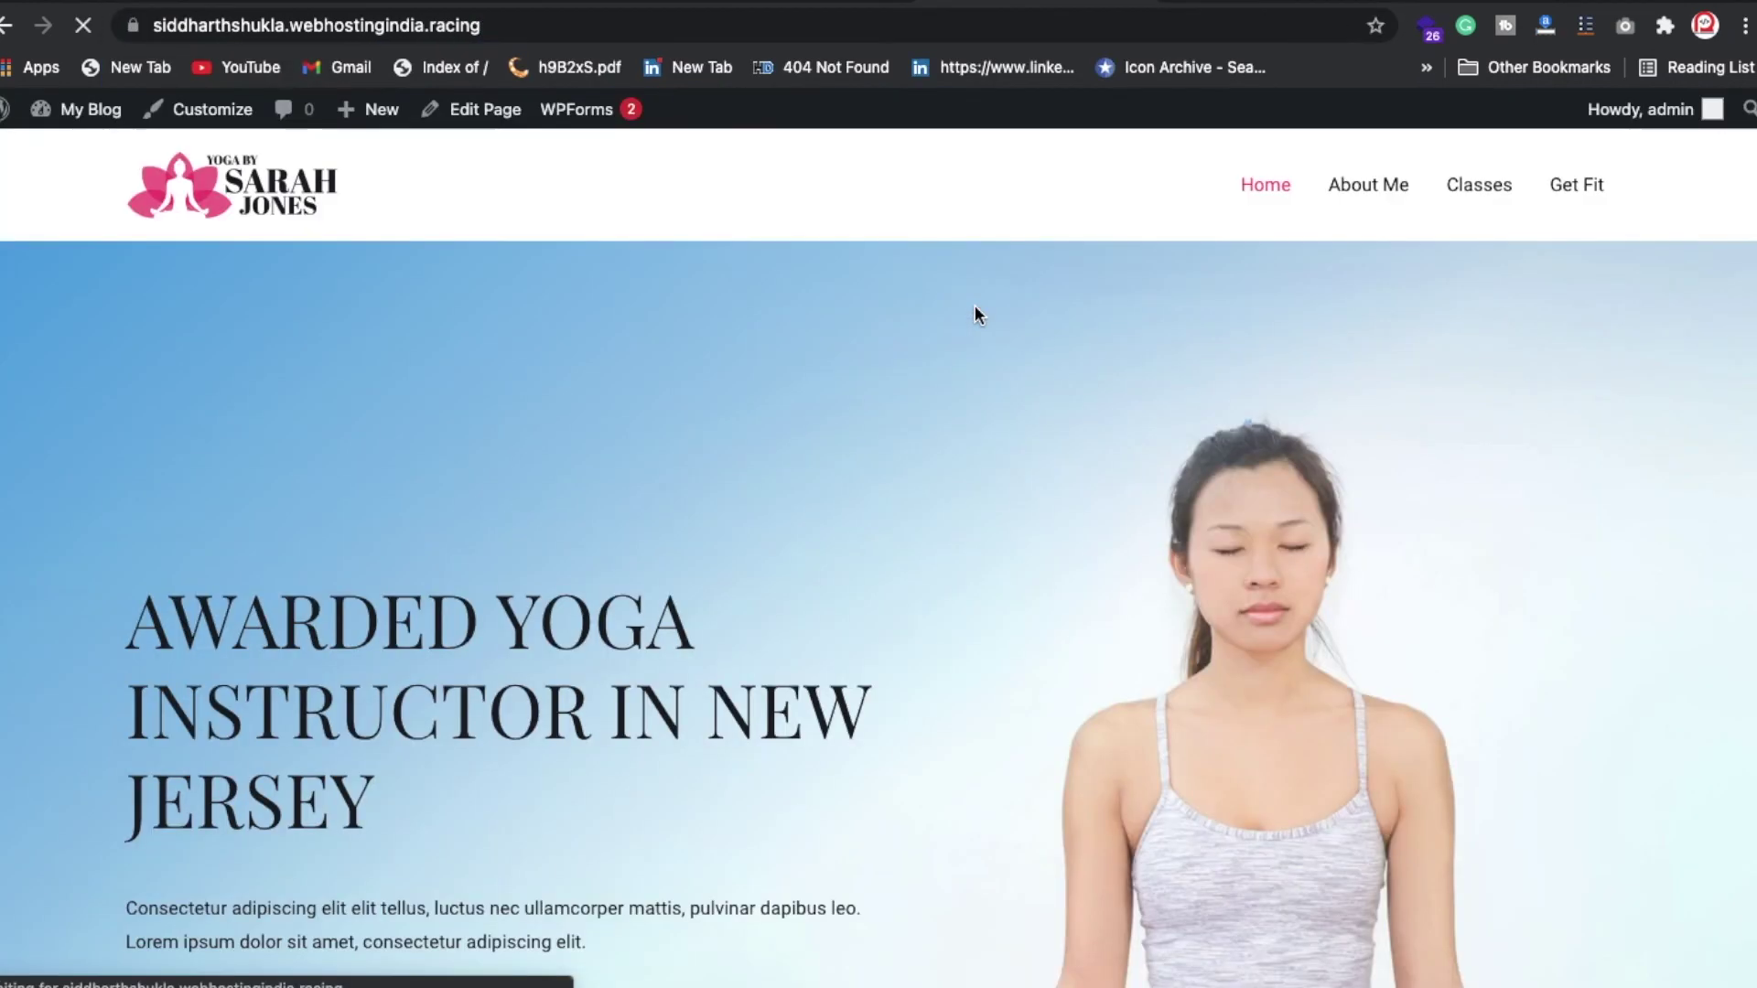
Step: Check the browser history, then go to YouTube by entering 'you' in the address bar
{"action": "key", "text": "super+y"}
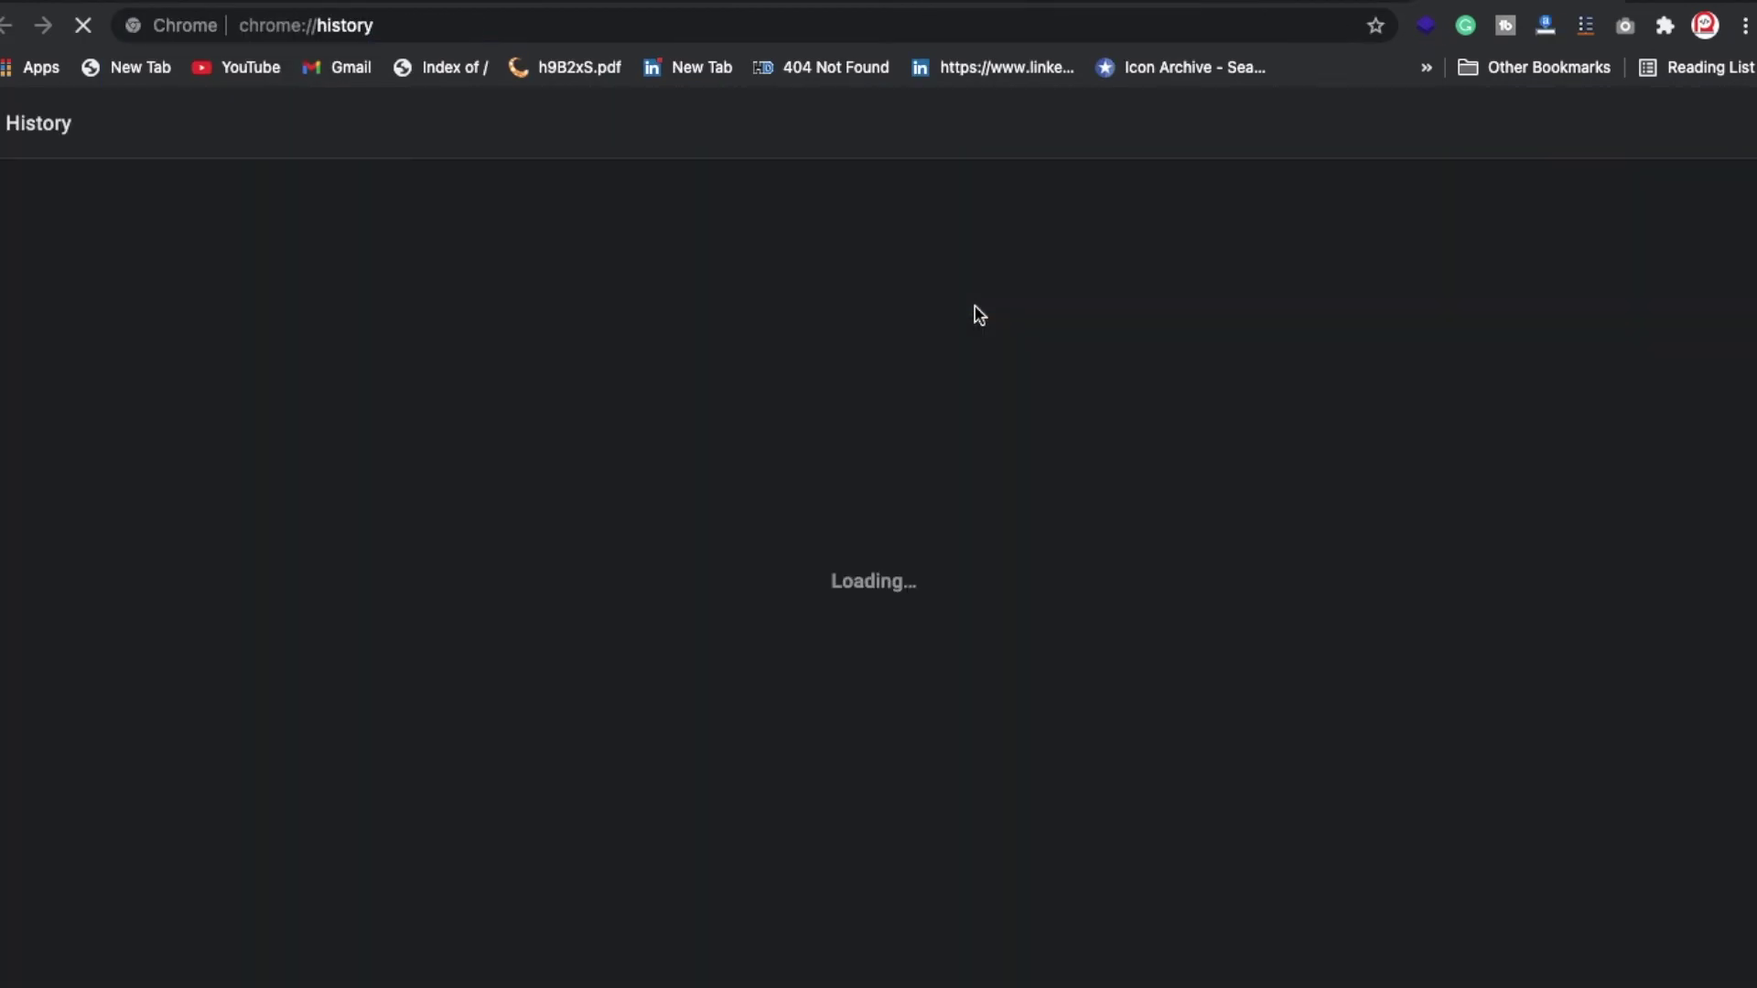
{"action": "left_click", "coordinate": [913, 35]}
{"action": "type", "text": "you"}
{"action": "key", "text": "Return"}
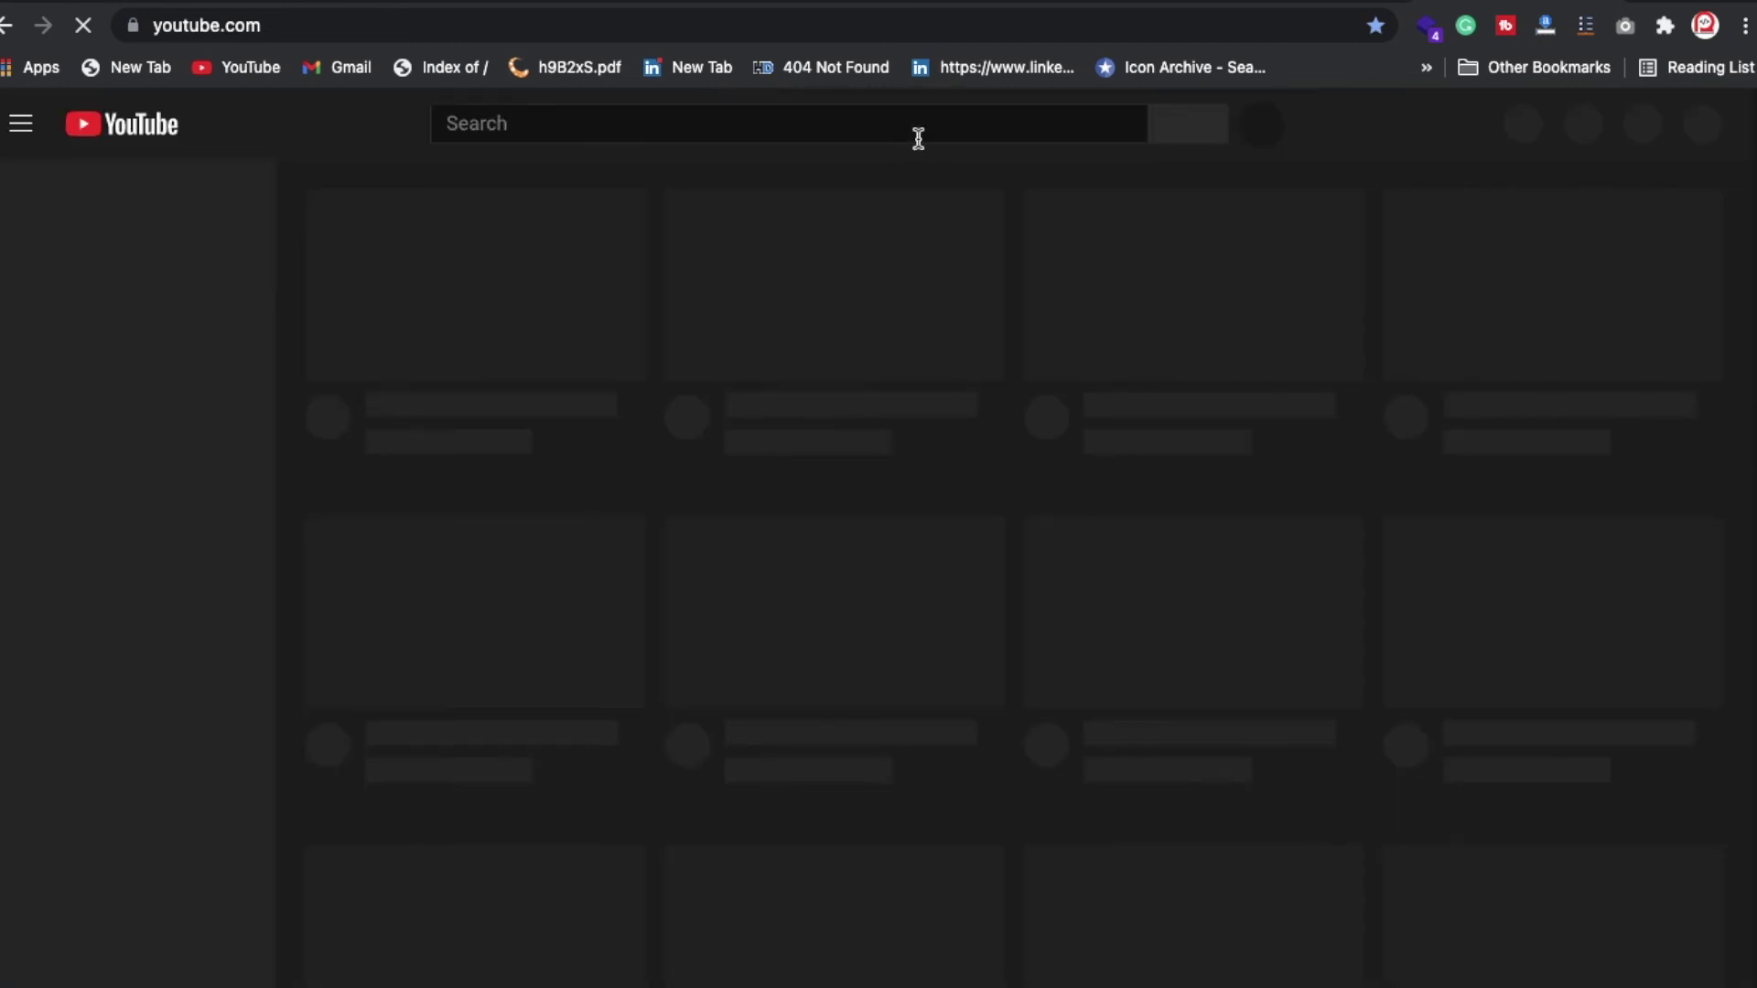
Step: Search YouTube for 'smtp real programmer' and scroll through the results
{"action": "left_click", "coordinate": [918, 138]}
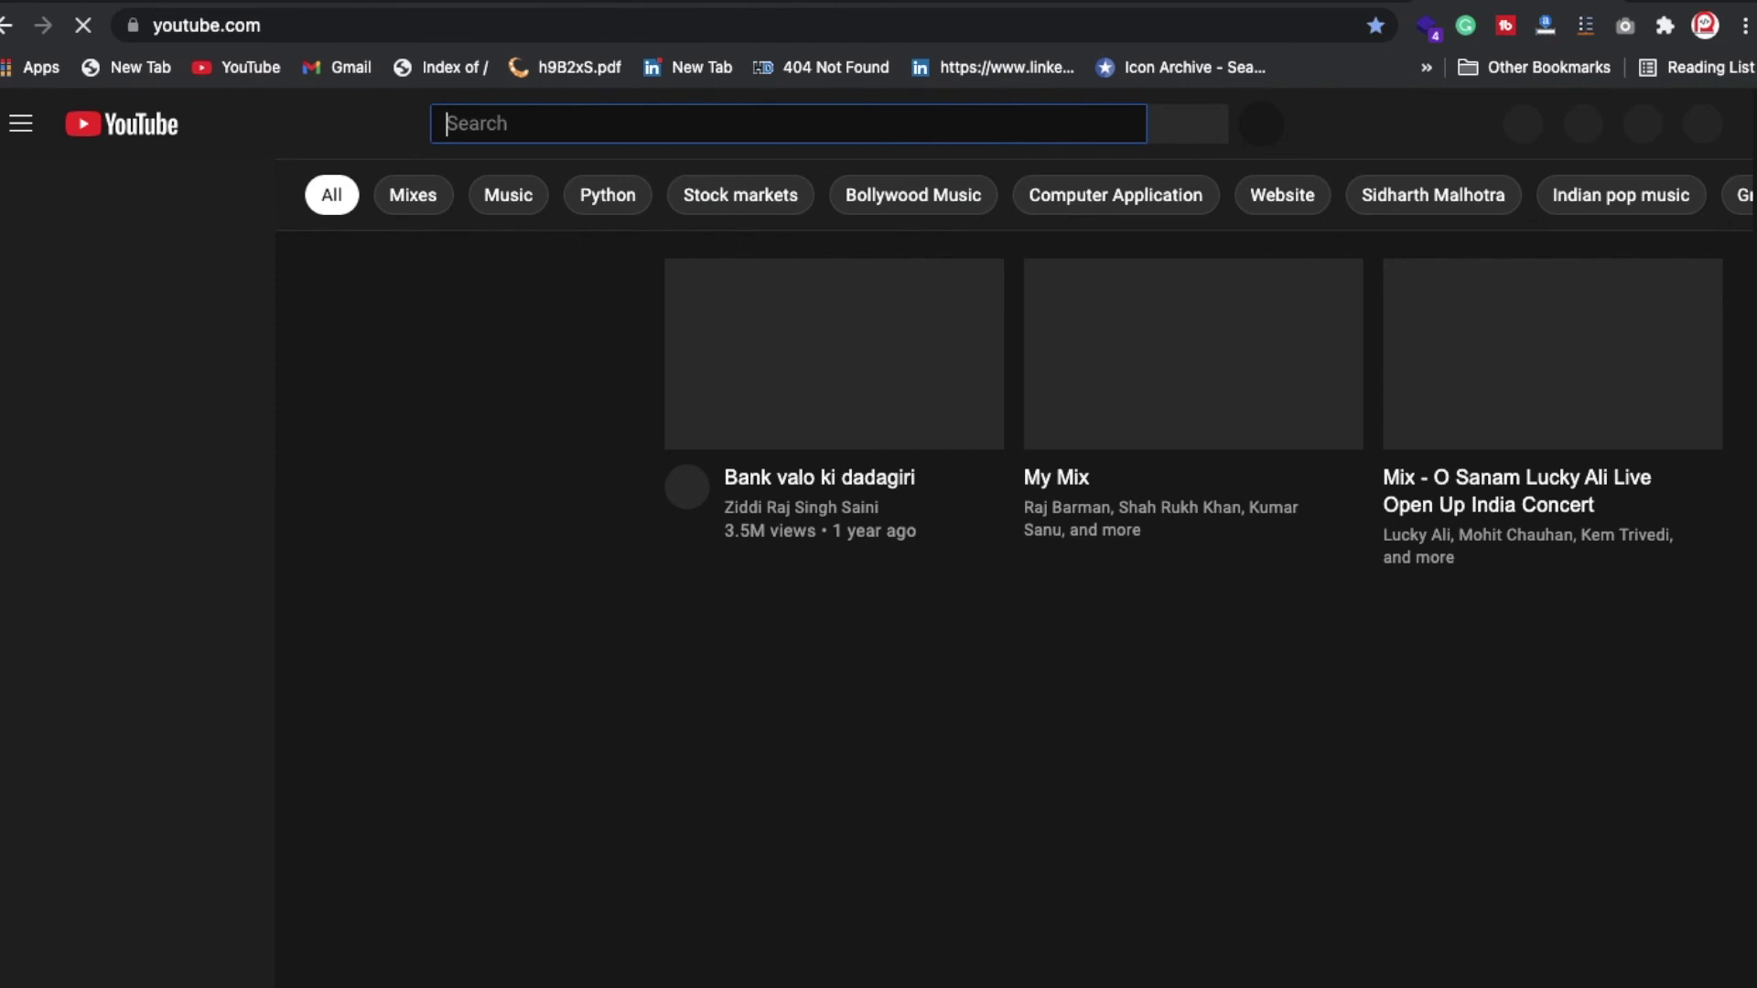
{"action": "type", "text": "smtp real programmer"}
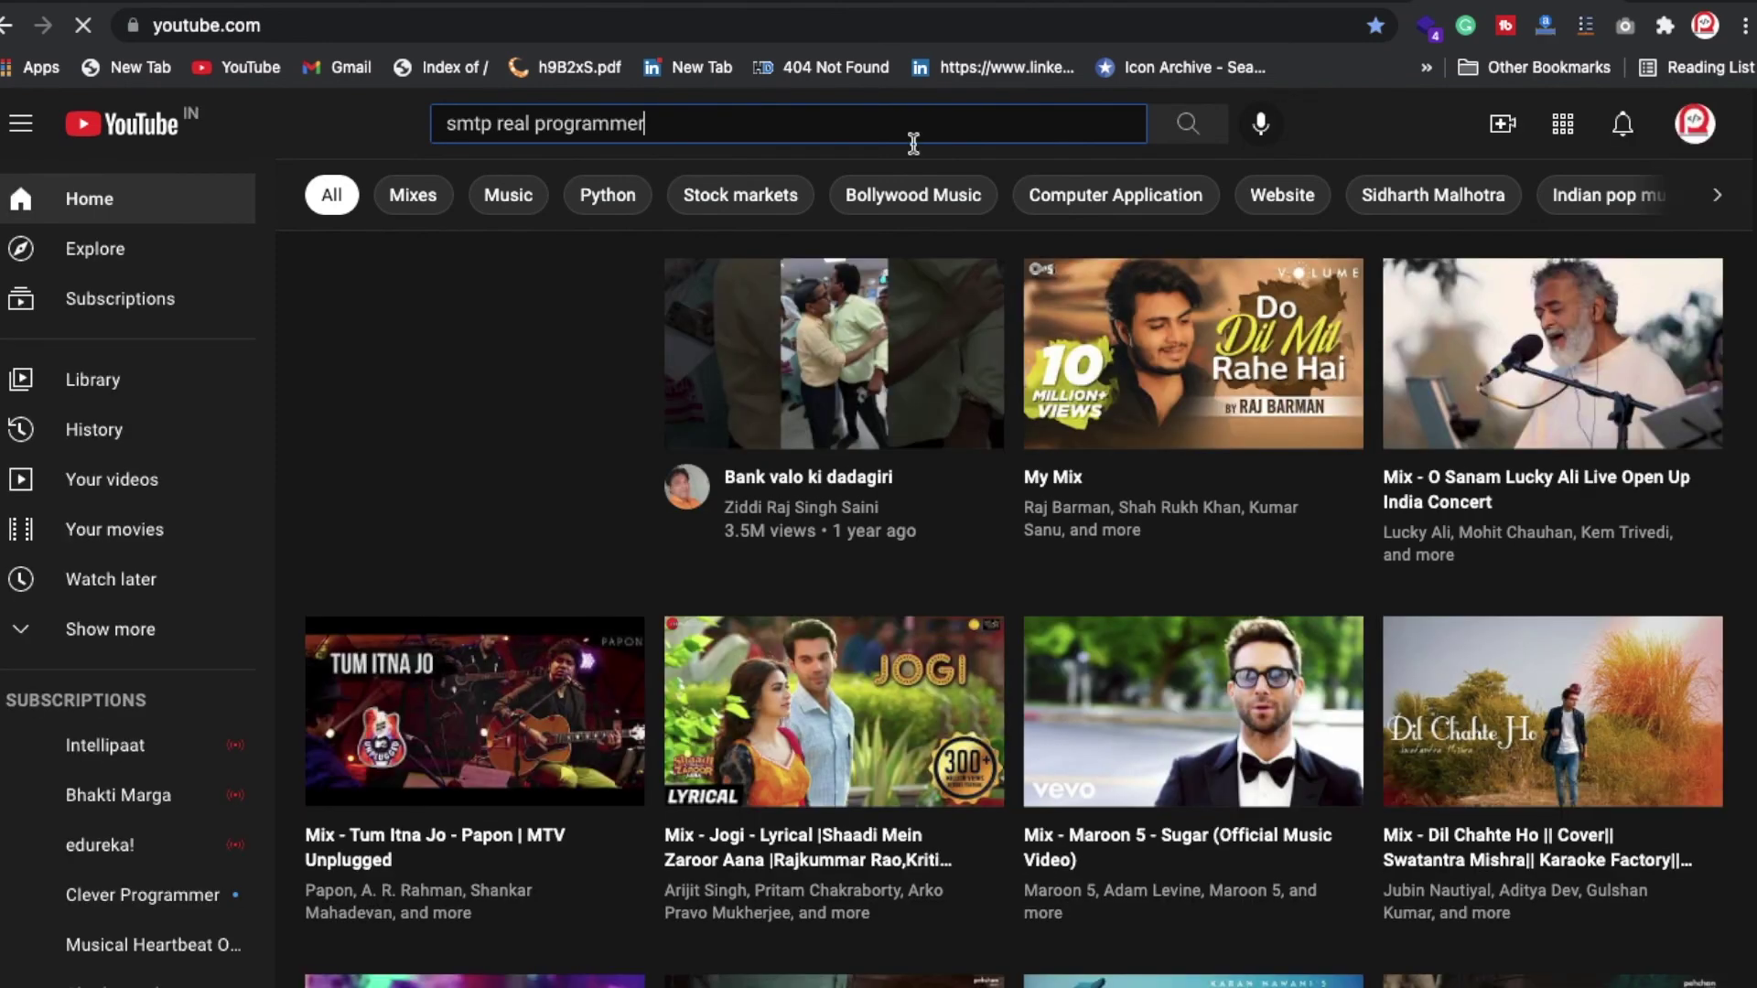
{"action": "key", "text": "Return"}
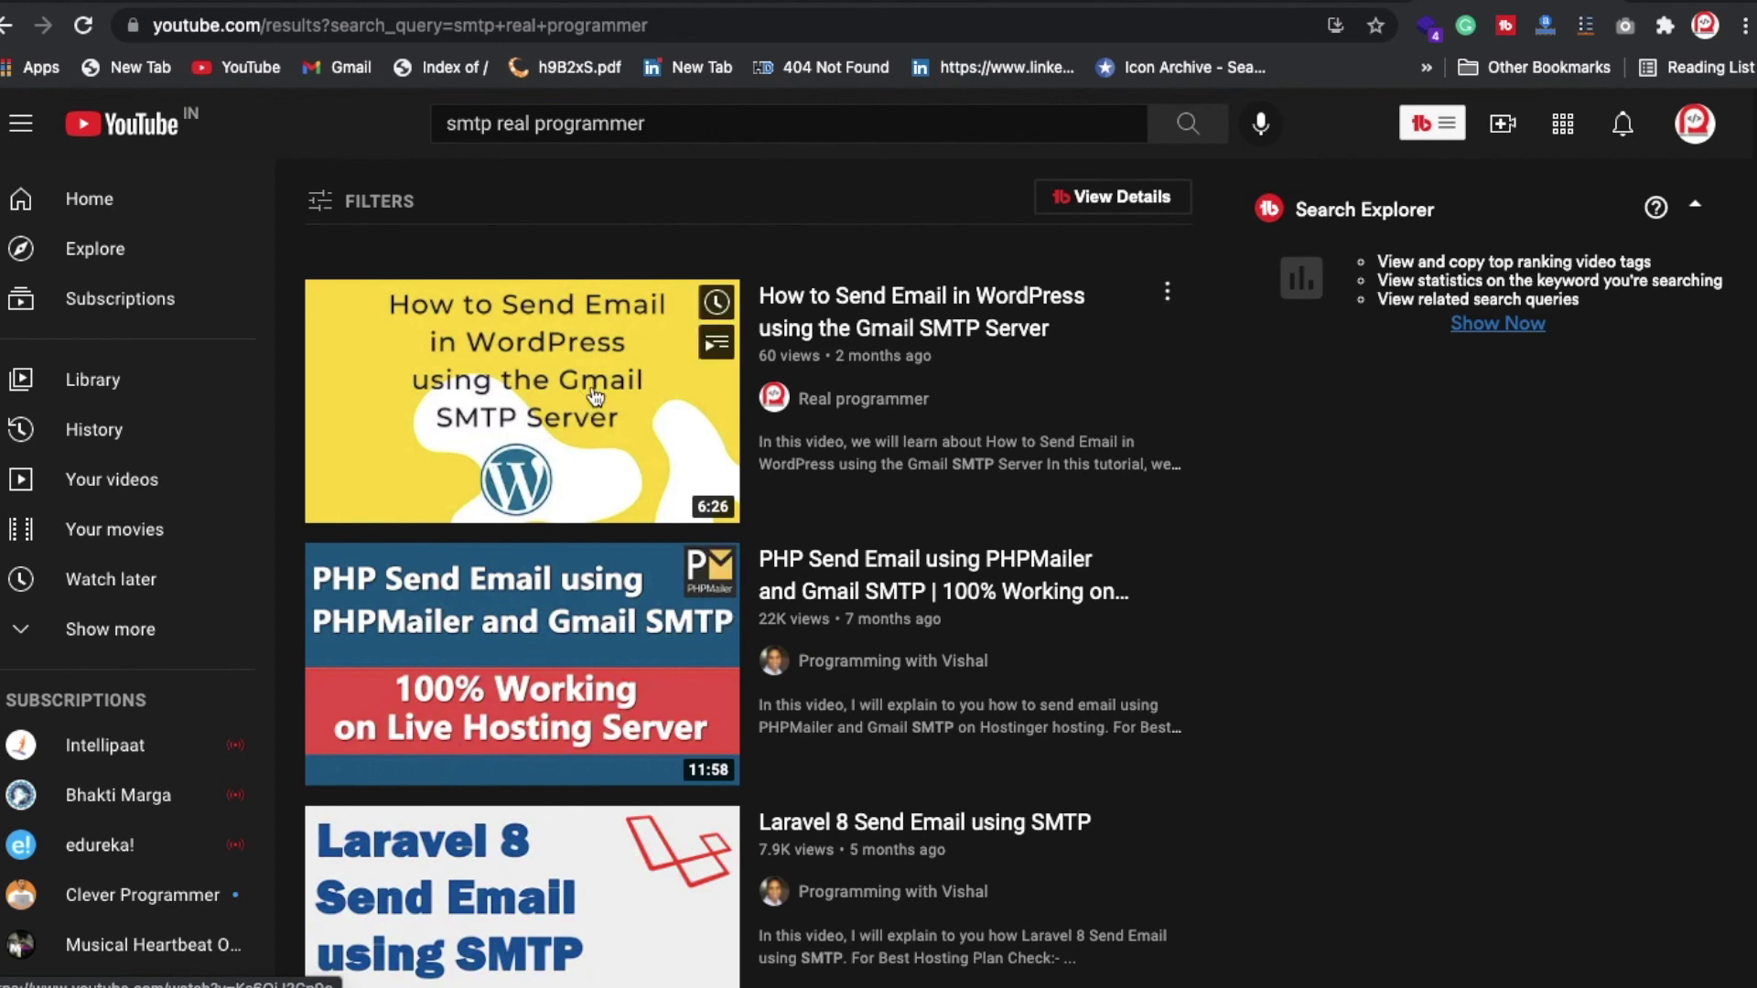
{"action": "scroll", "coordinate": [595, 395], "scroll_direction": "down", "scroll_amount": 4}
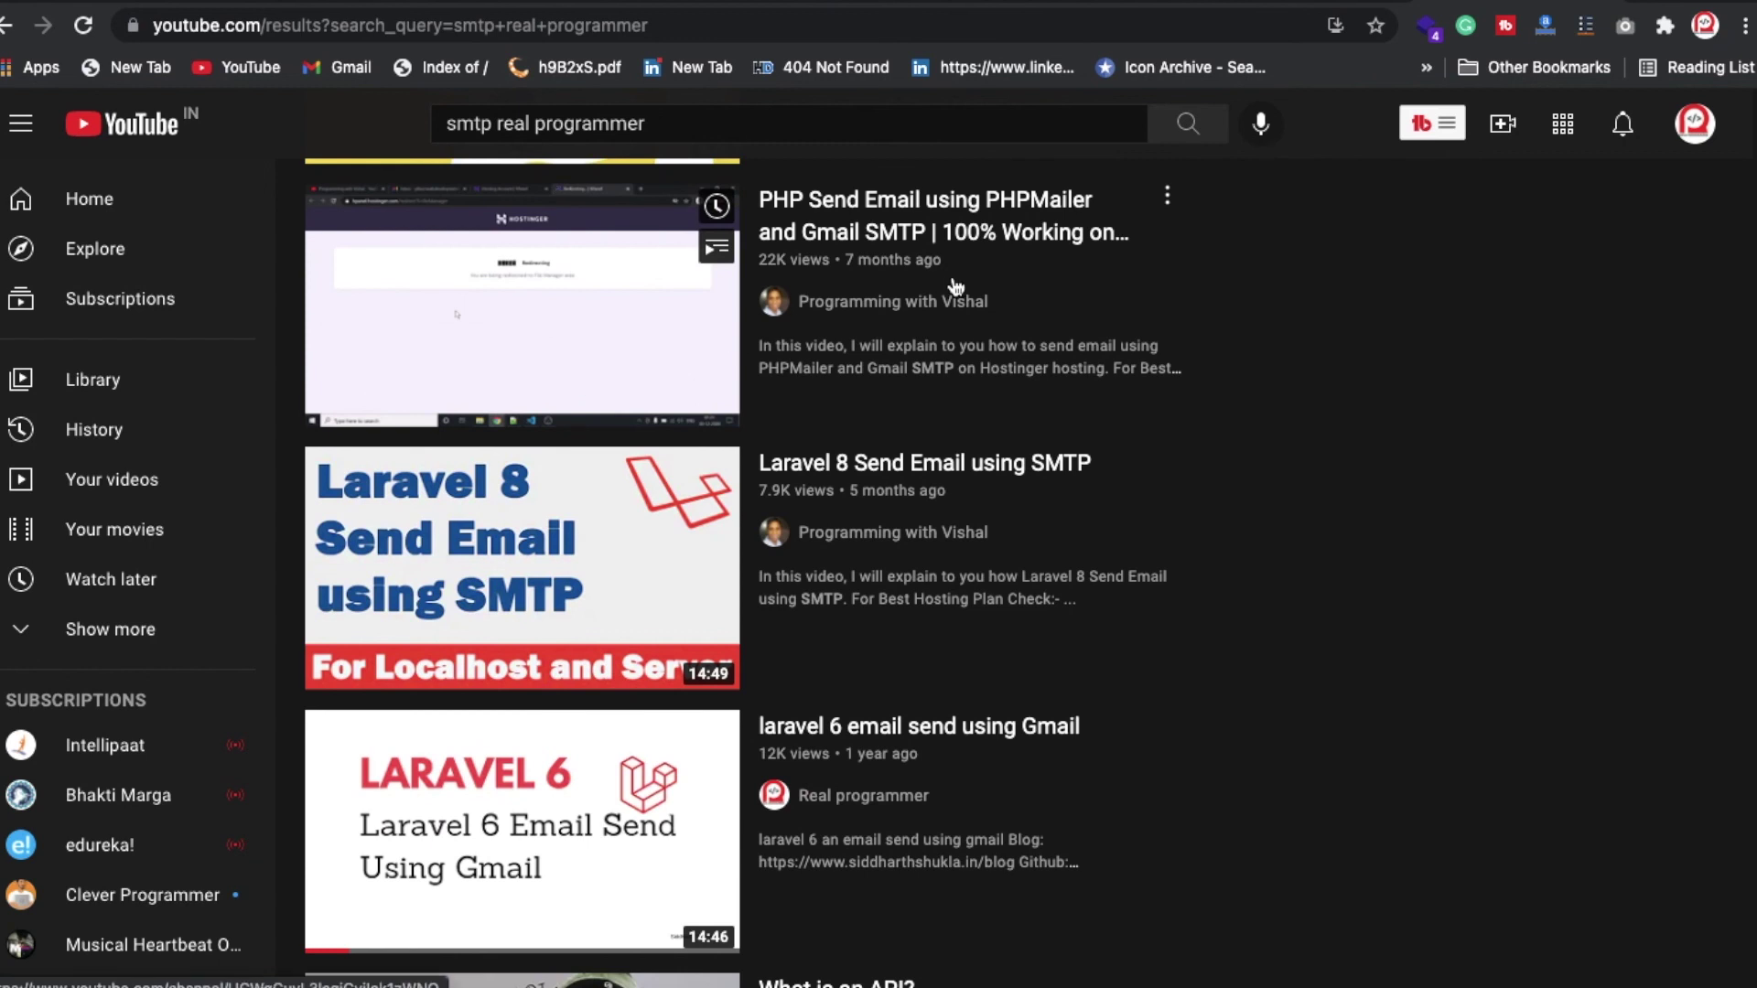
Step: Return to the live yoga site tab via the DomainRacer tab and scroll the homepage
{"action": "left_click", "coordinate": [1123, 5]}
{"action": "left_click", "coordinate": [878, 4]}
{"action": "scroll", "coordinate": [751, 311], "scroll_direction": "down", "scroll_amount": 7}
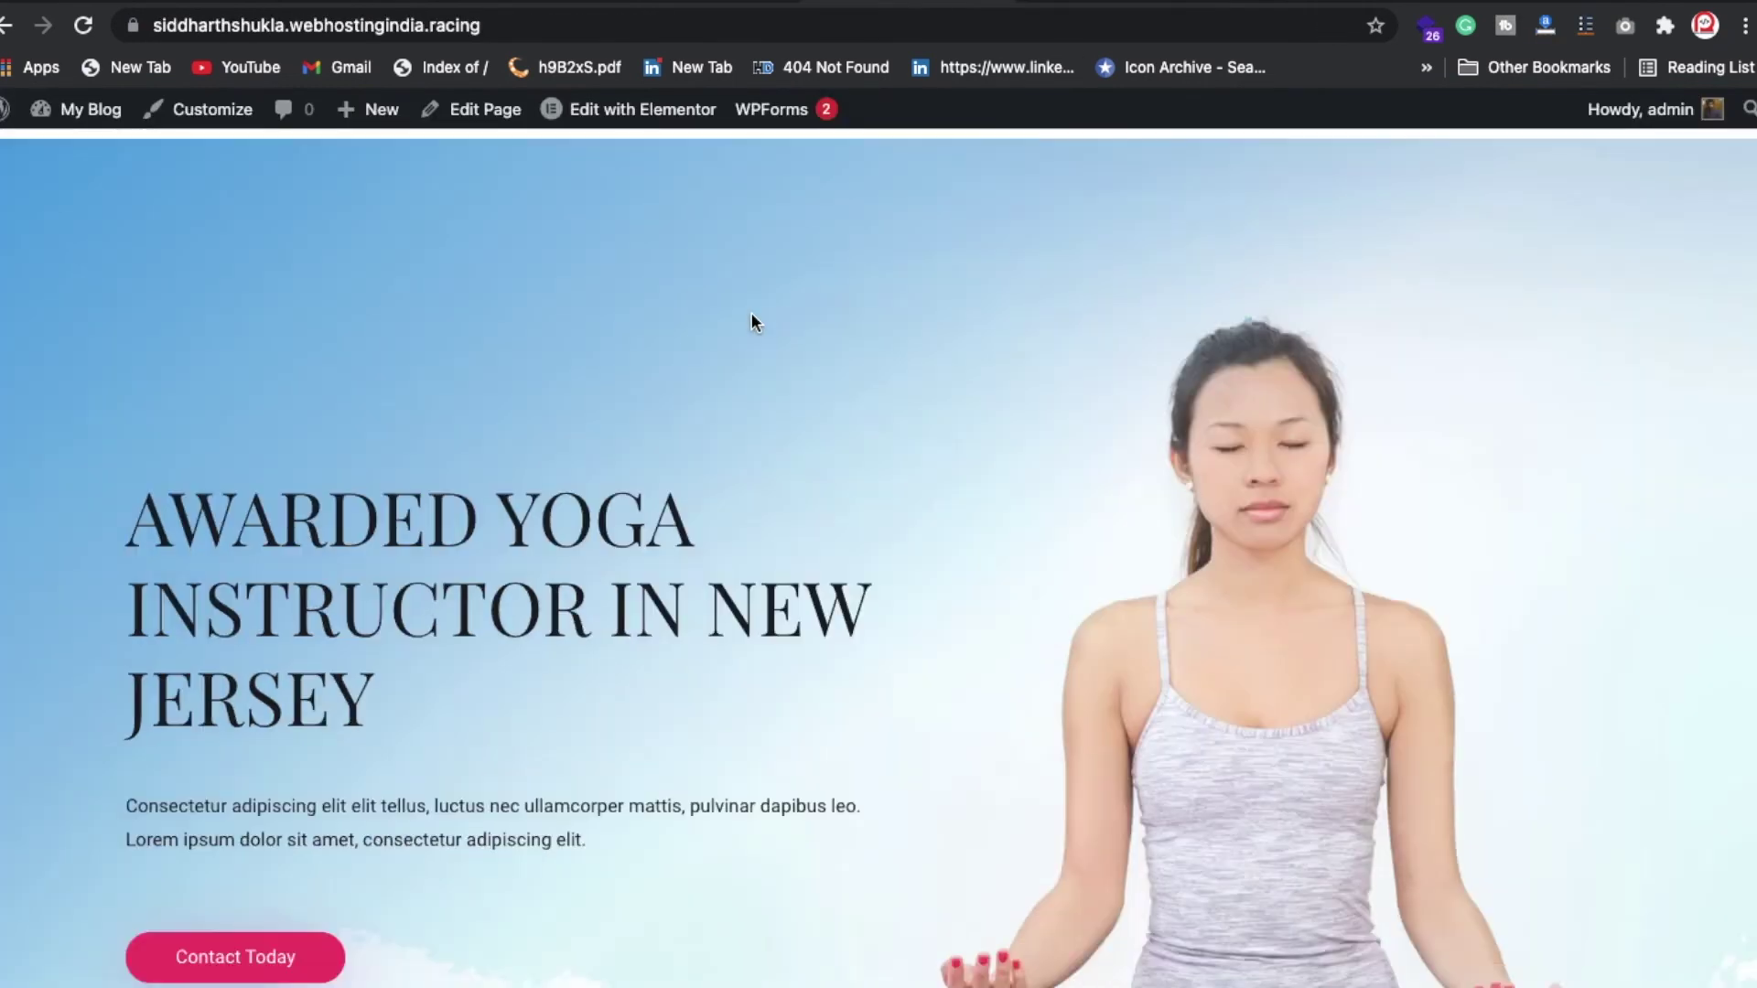
{"action": "left_click", "coordinate": [1123, 3]}
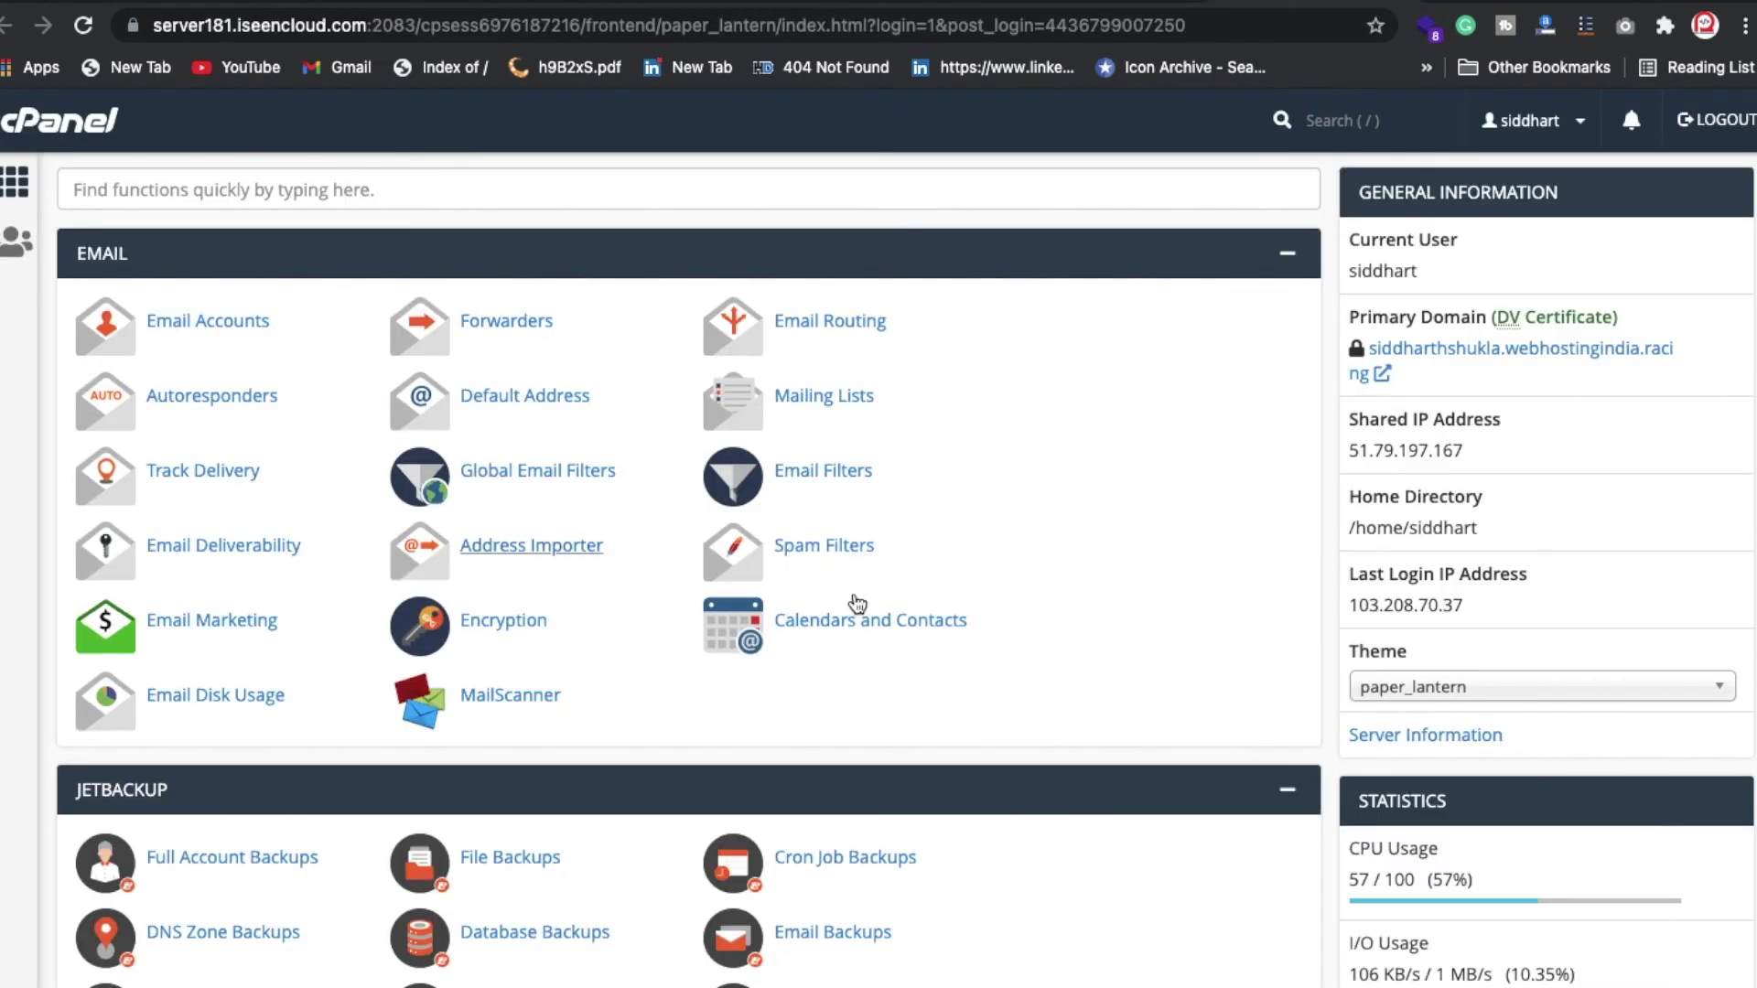
{"action": "left_click", "coordinate": [1121, 4]}
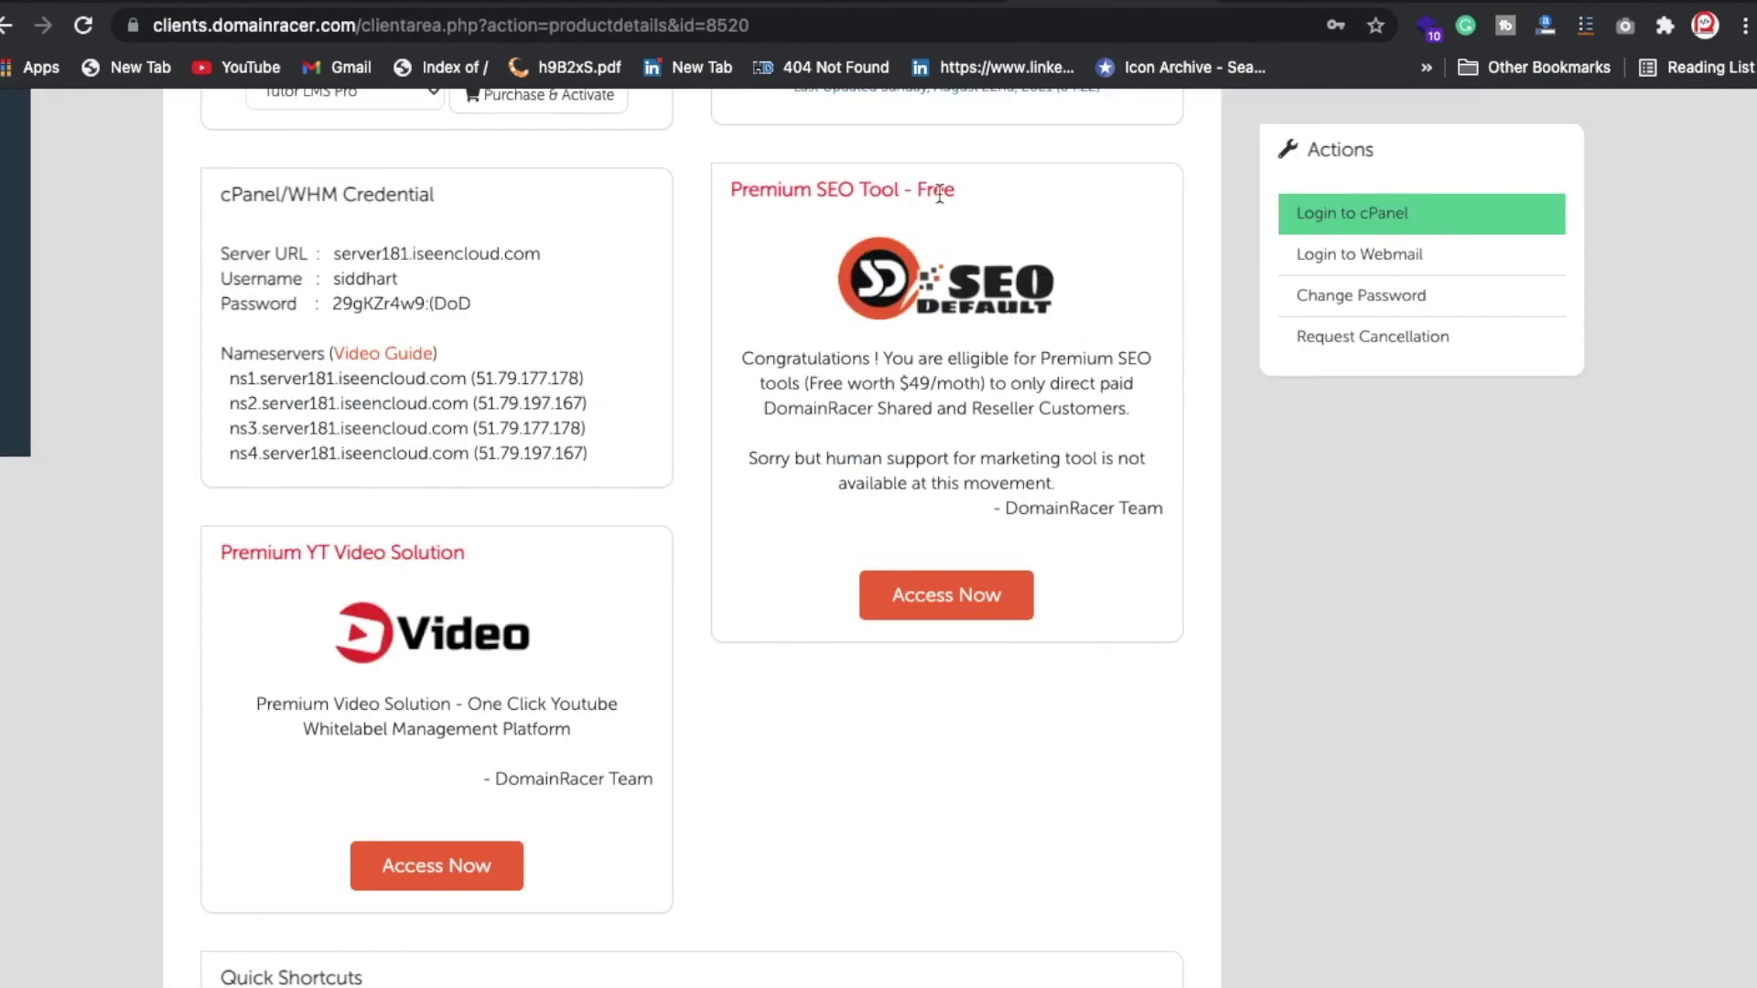
{"action": "left_click", "coordinate": [941, 591]}
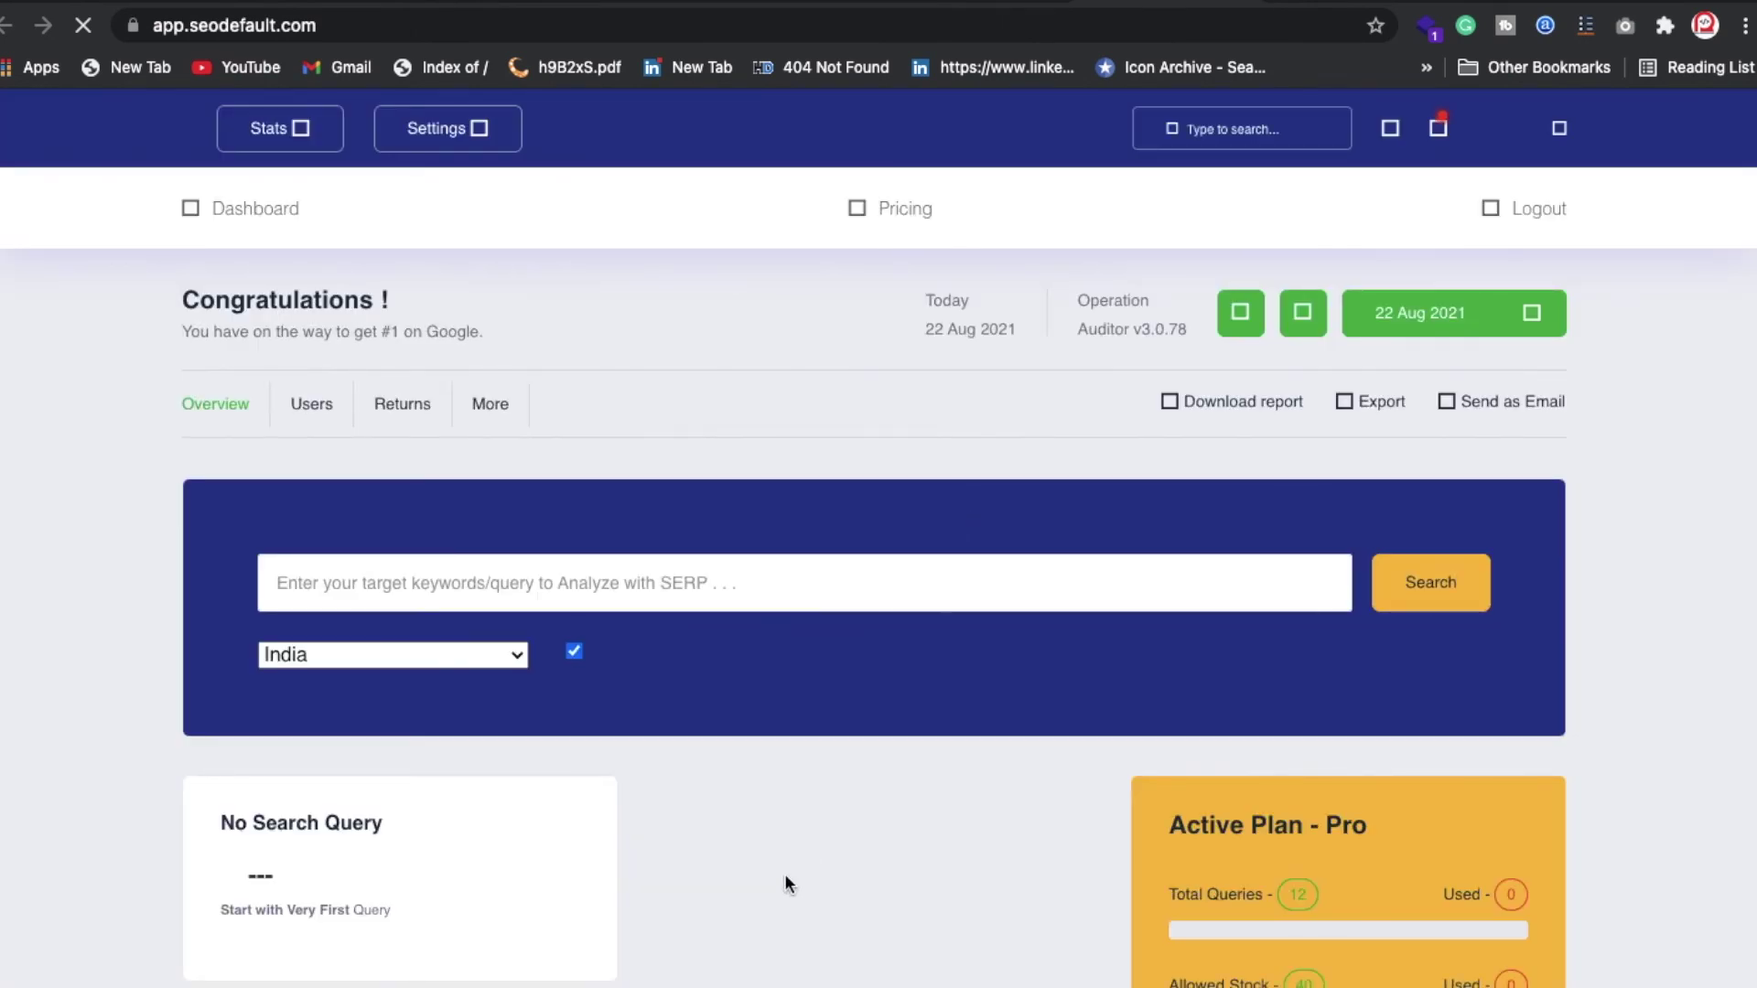
{"action": "scroll", "coordinate": [776, 886], "scroll_direction": "down", "scroll_amount": 10}
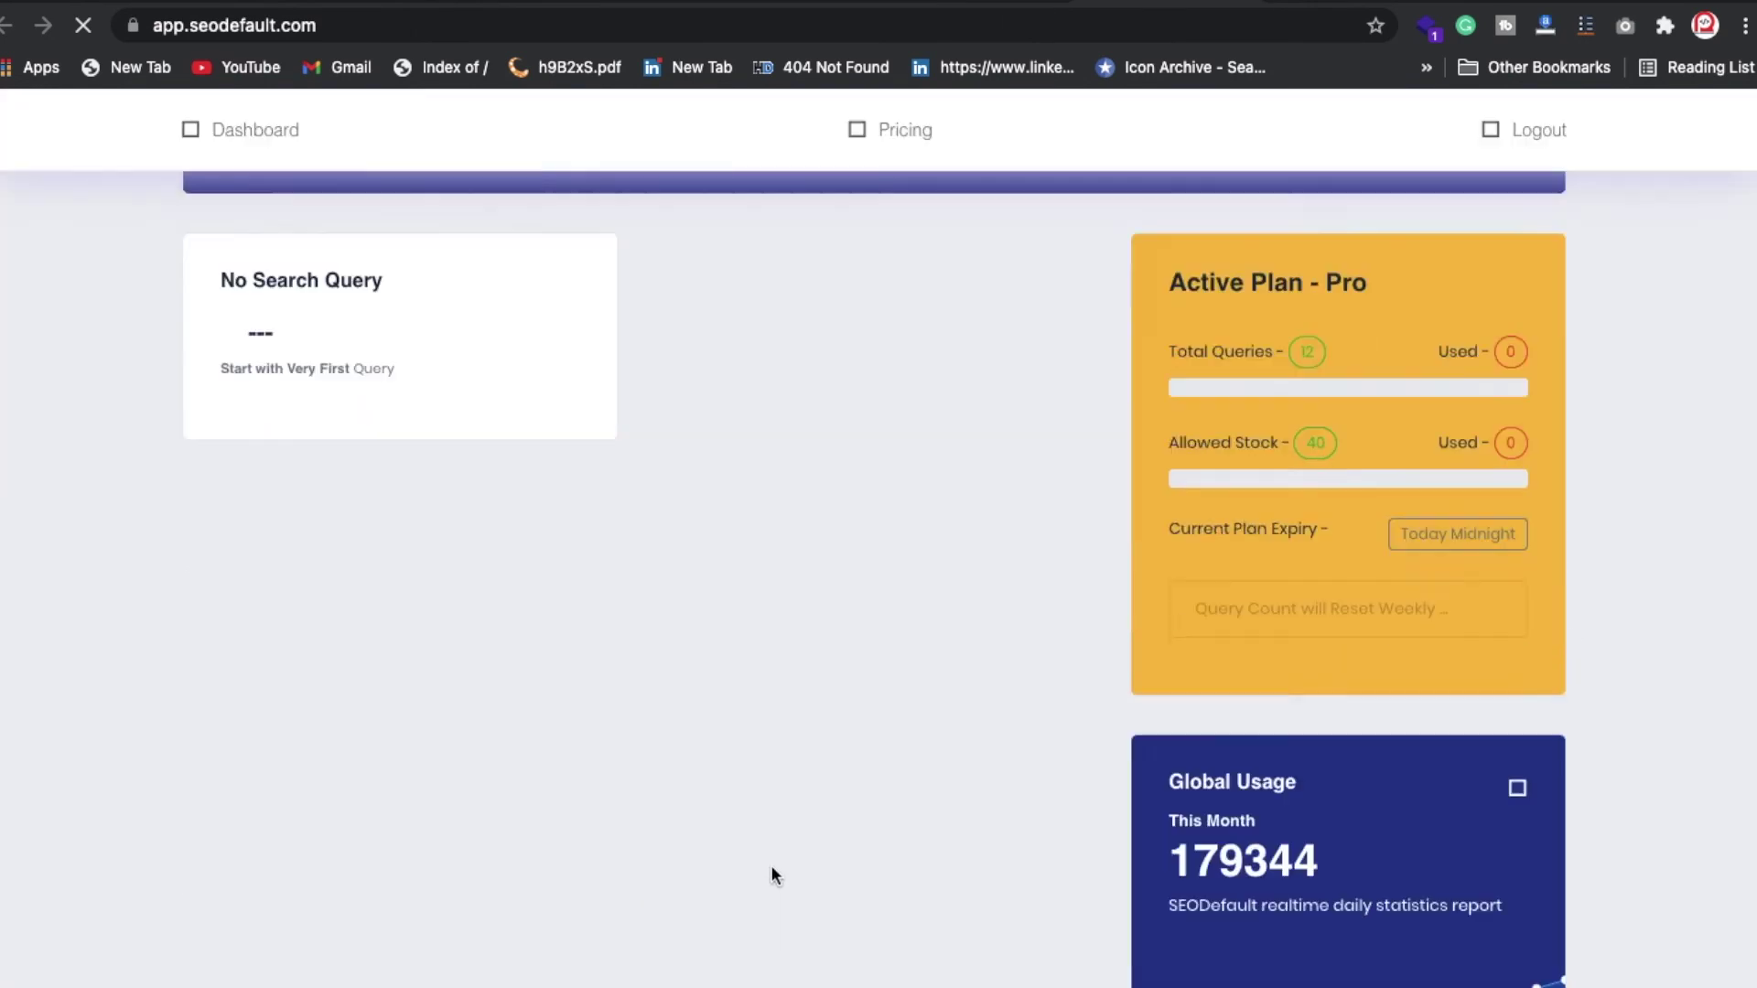
{"action": "scroll", "coordinate": [770, 865], "scroll_direction": "up", "scroll_amount": 6}
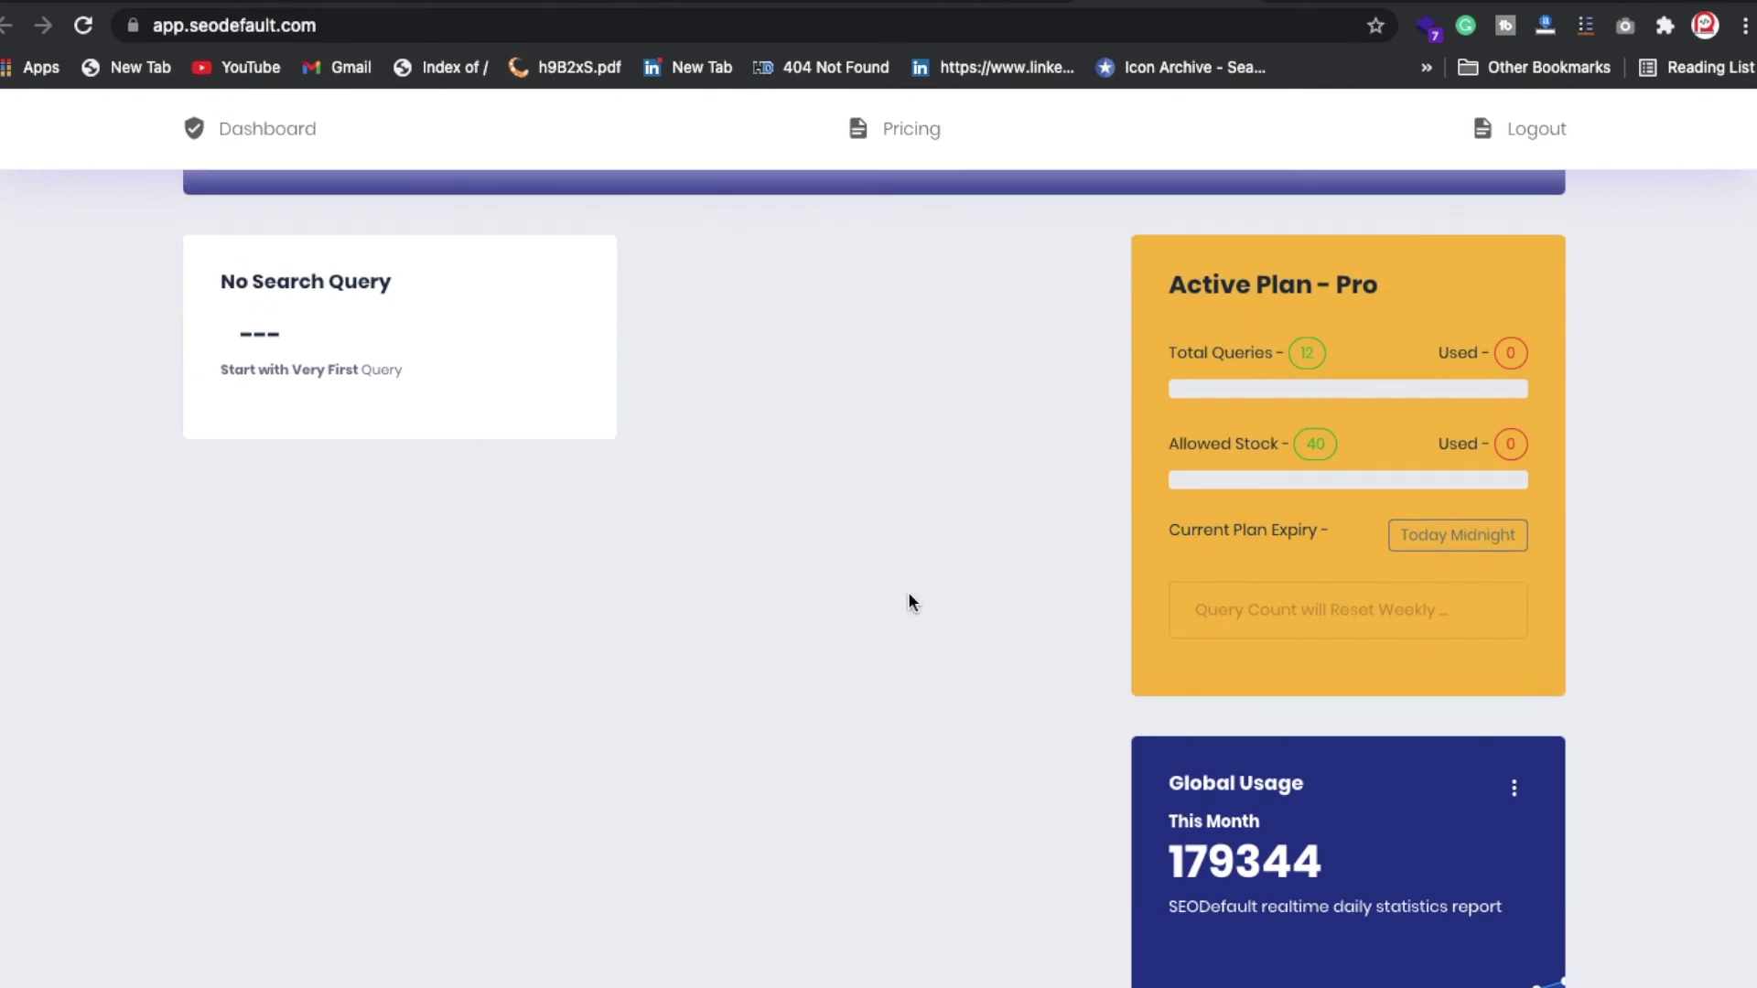
{"action": "left_click", "coordinate": [619, 198]}
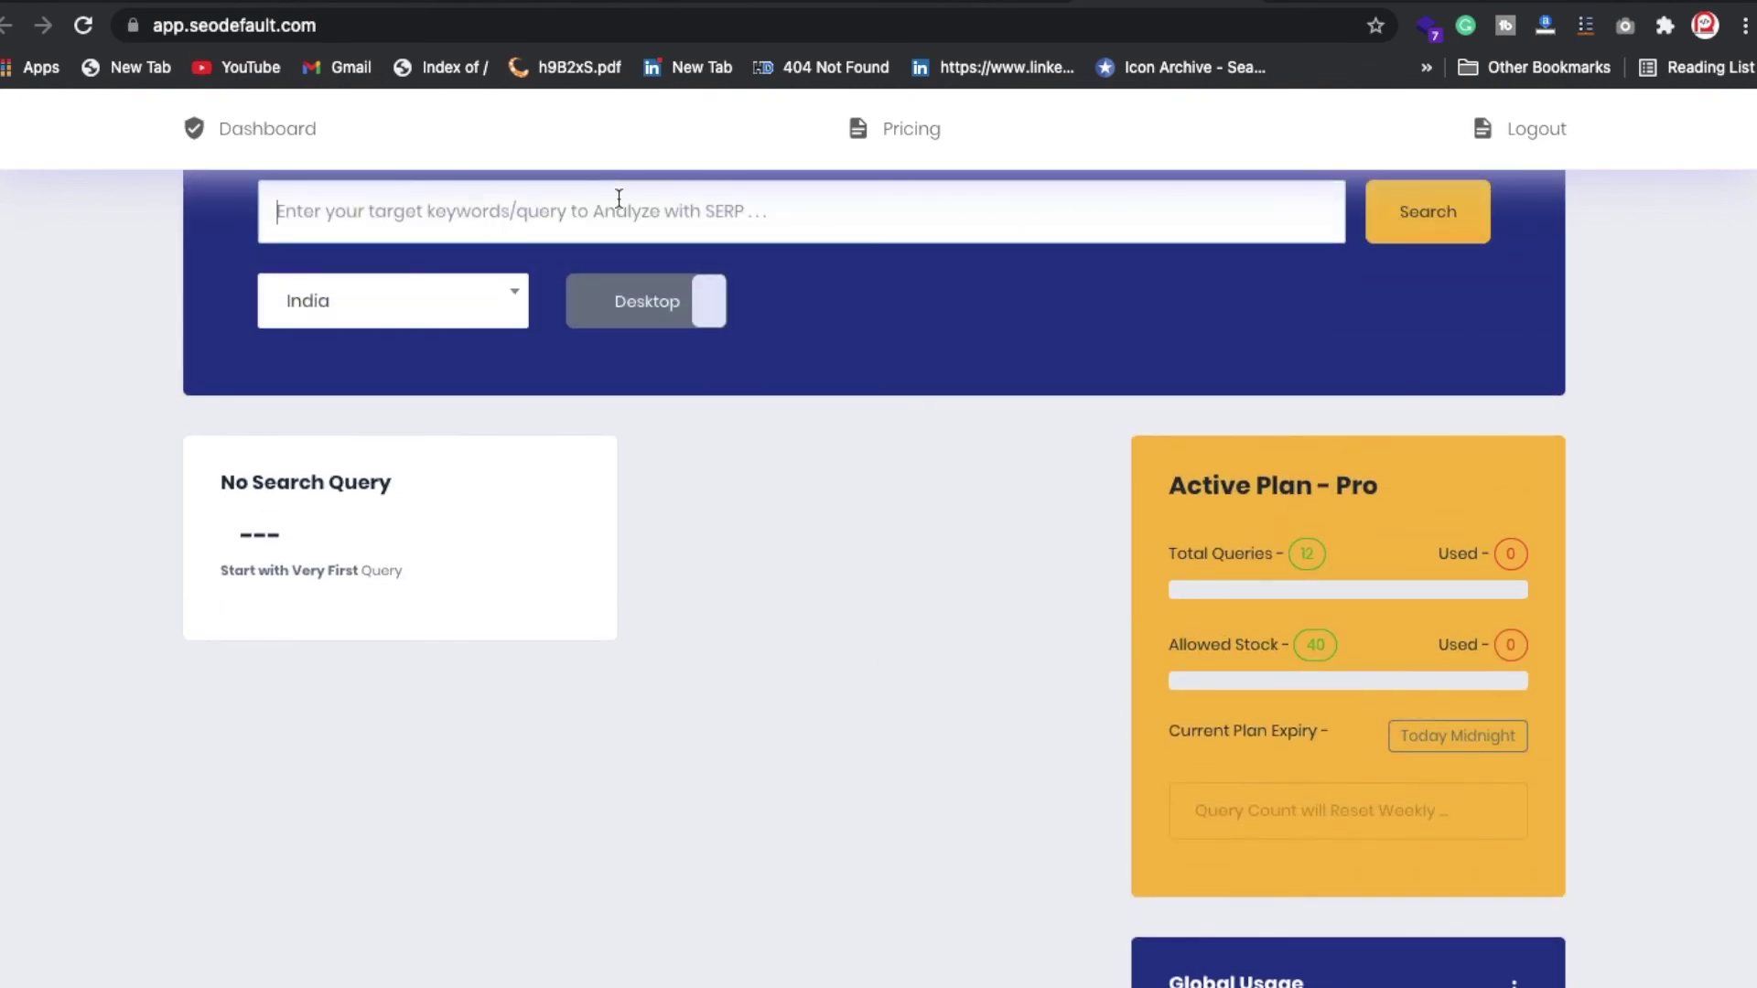
{"action": "scroll", "coordinate": [636, 378], "scroll_direction": "up", "scroll_amount": 1}
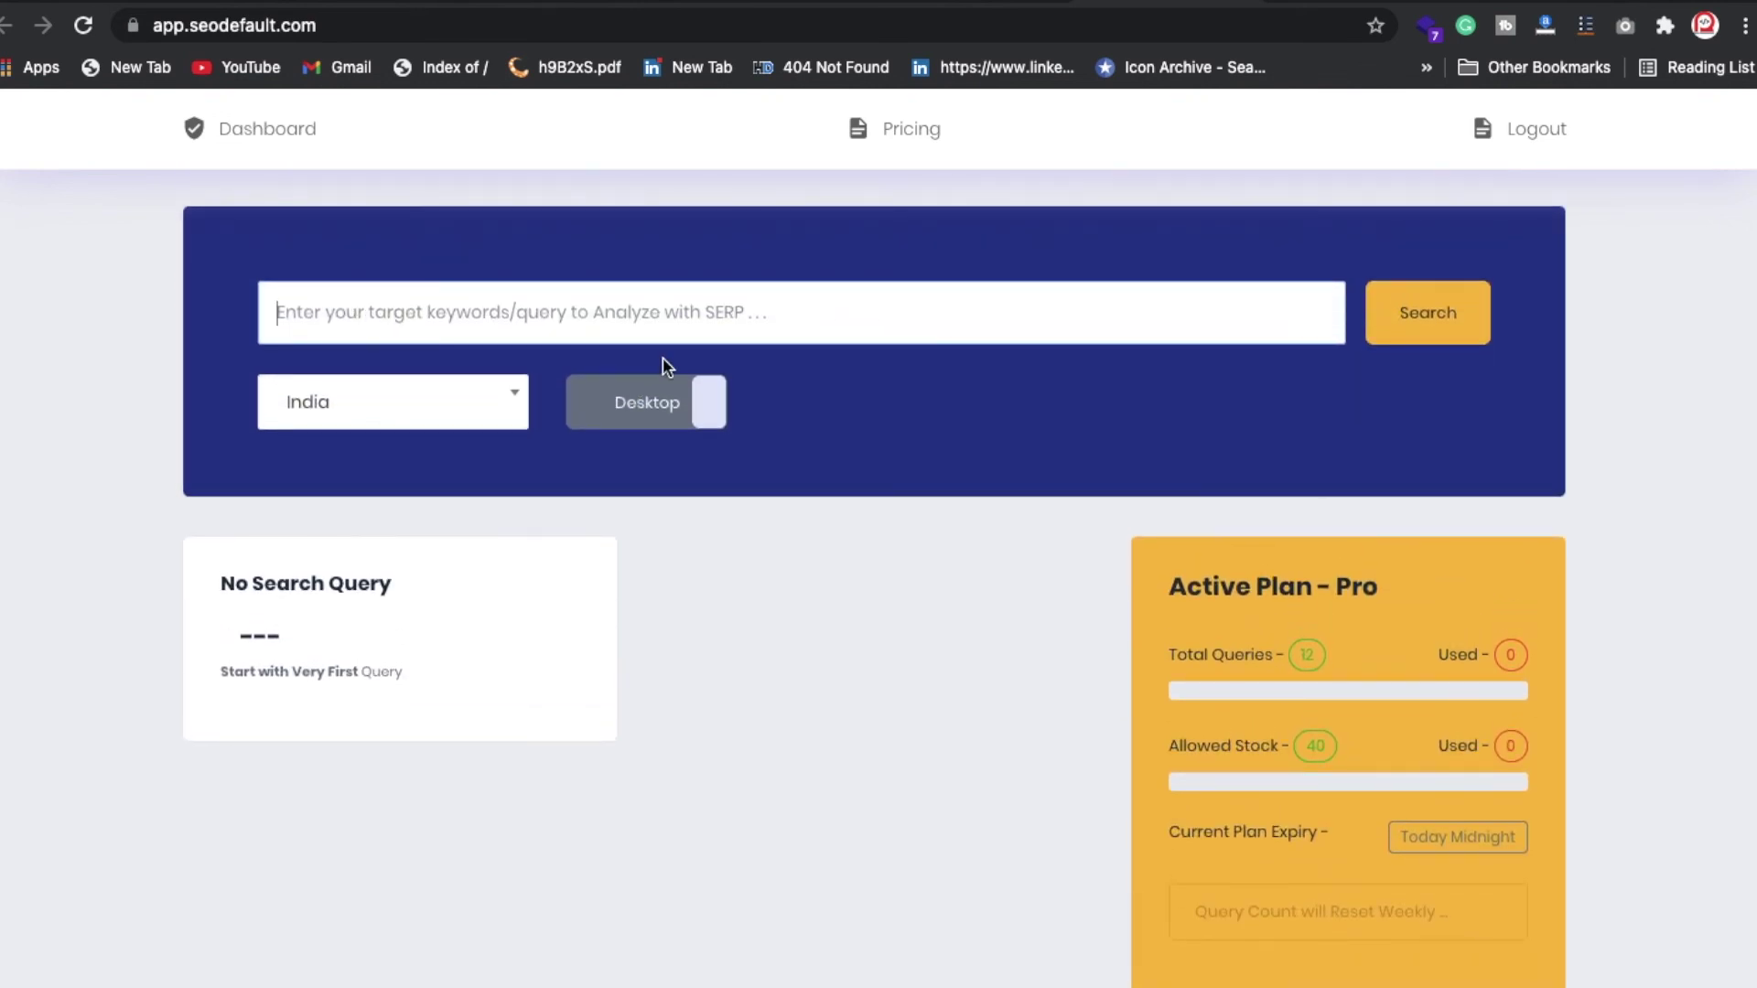
{"action": "left_click", "coordinate": [982, 7]}
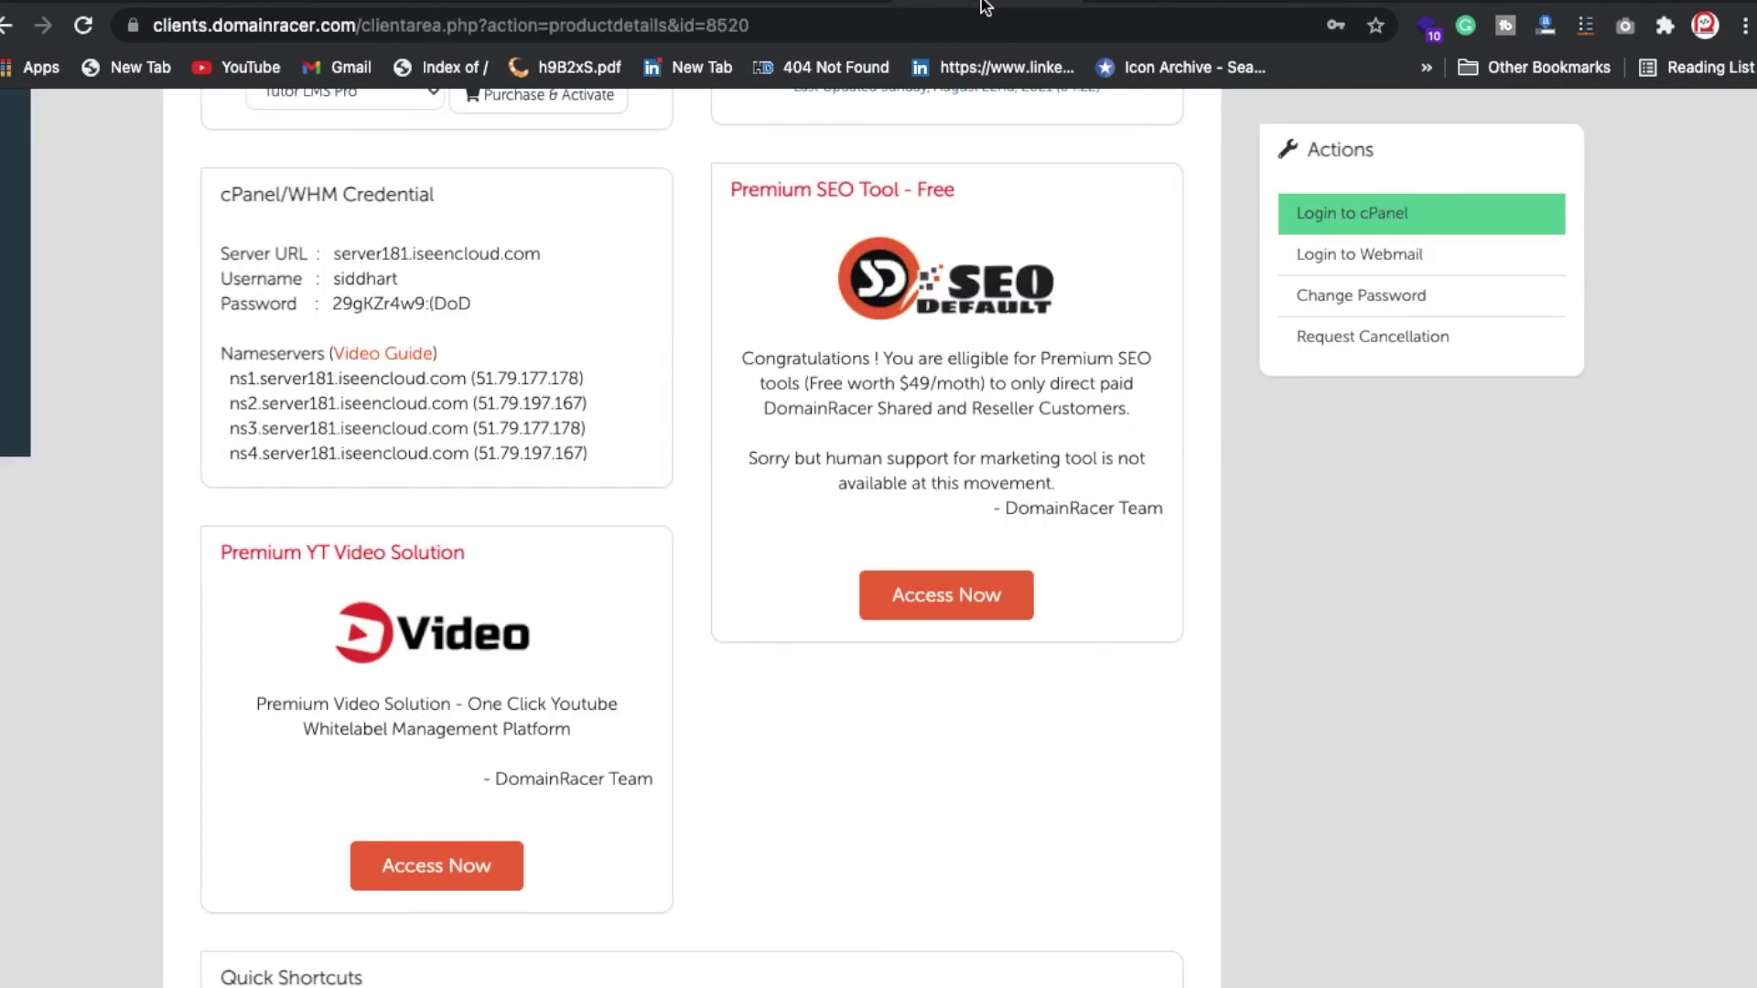
{"action": "scroll", "coordinate": [1006, 146], "scroll_direction": "up", "scroll_amount": 5}
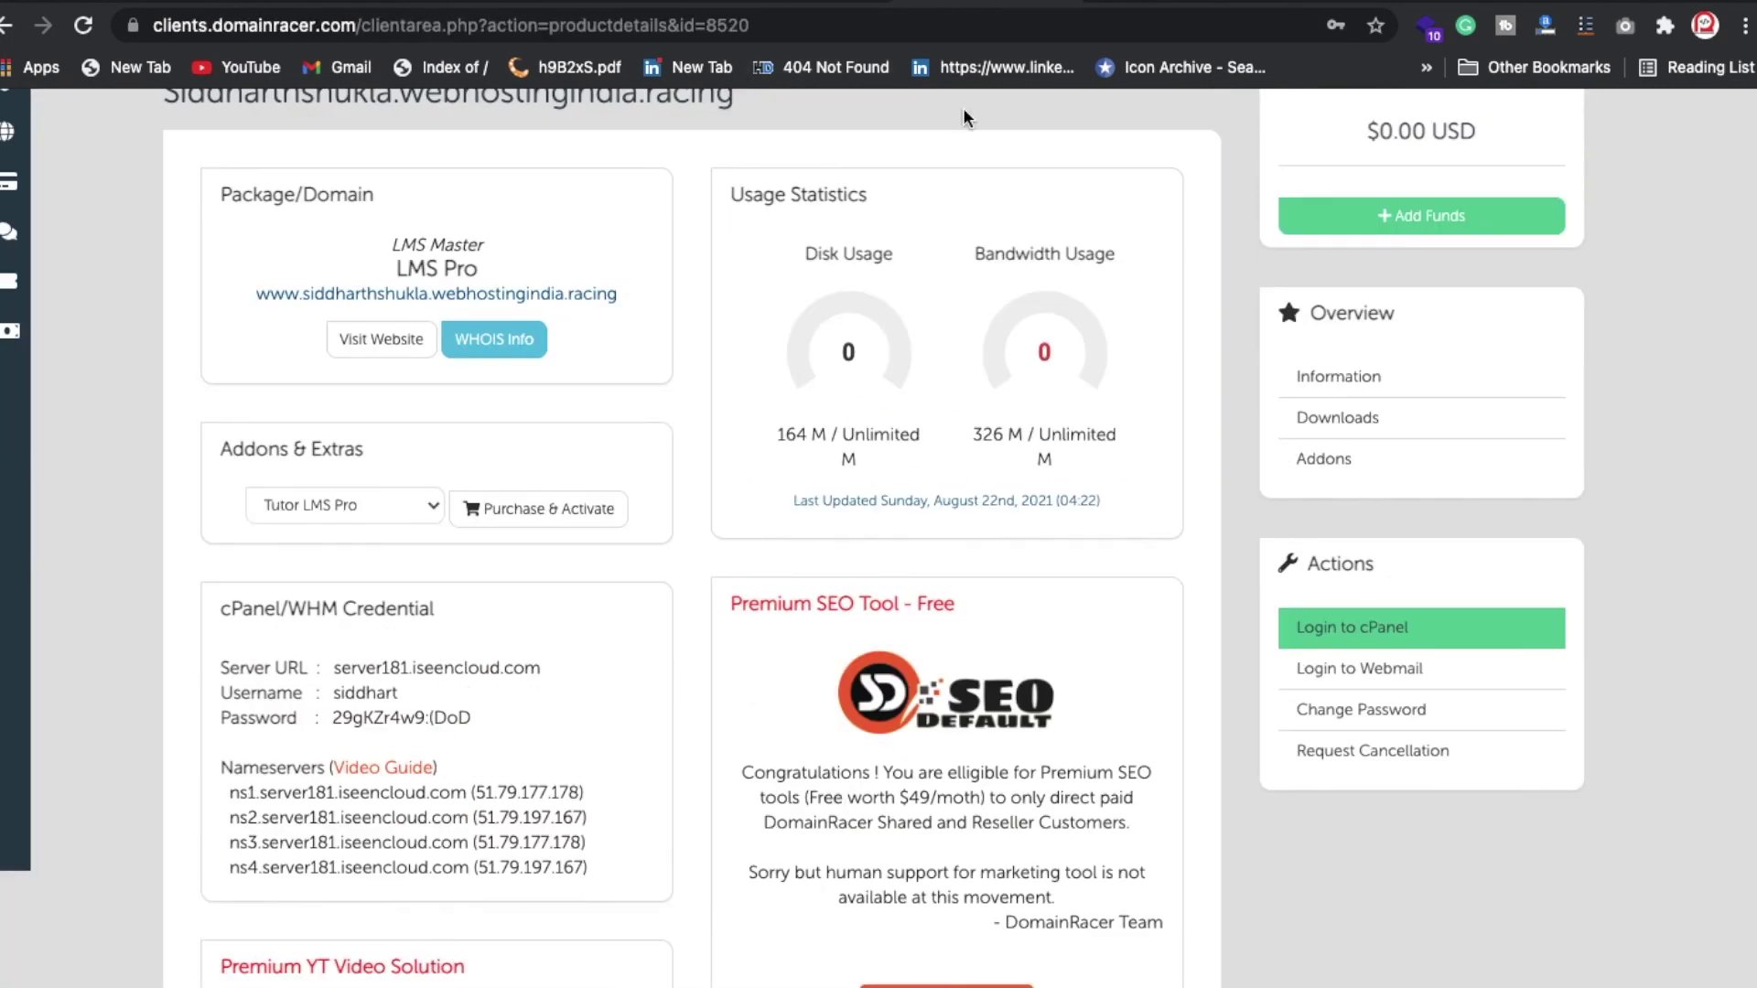
{"action": "left_click", "coordinate": [805, 4]}
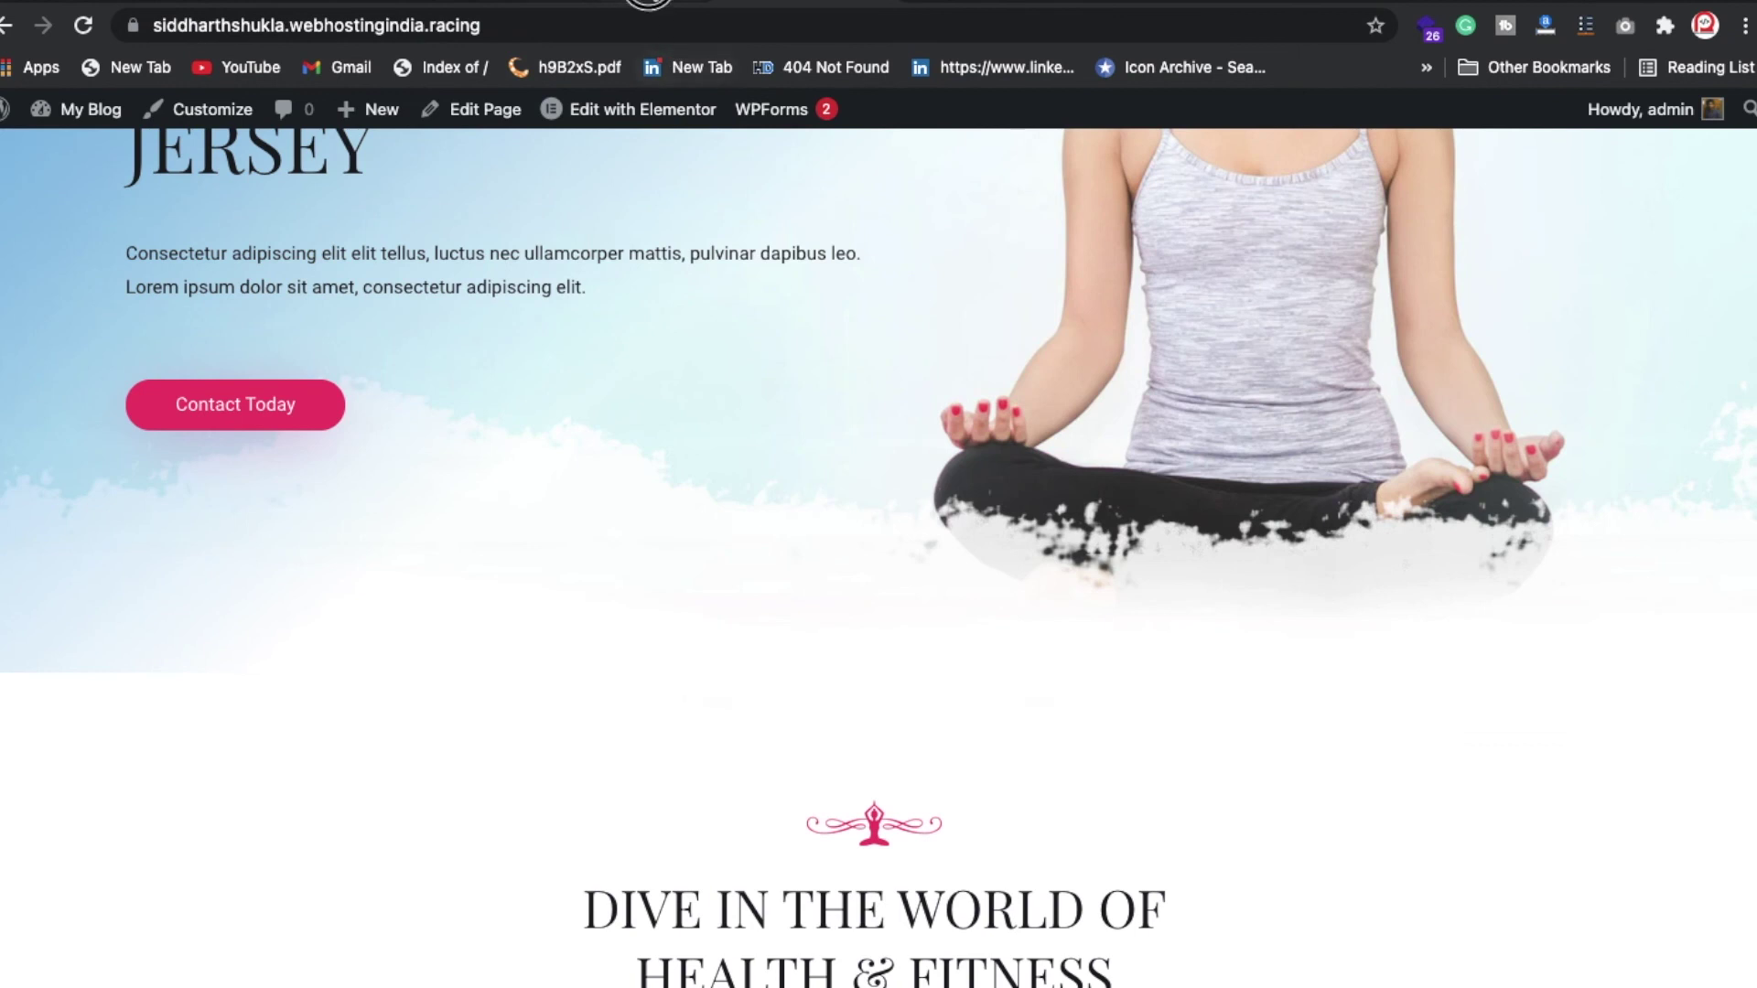
{"action": "left_click", "coordinate": [723, 5]}
{"action": "left_click", "coordinate": [805, 5]}
{"action": "scroll", "coordinate": [784, 457], "scroll_direction": "up", "scroll_amount": 5}
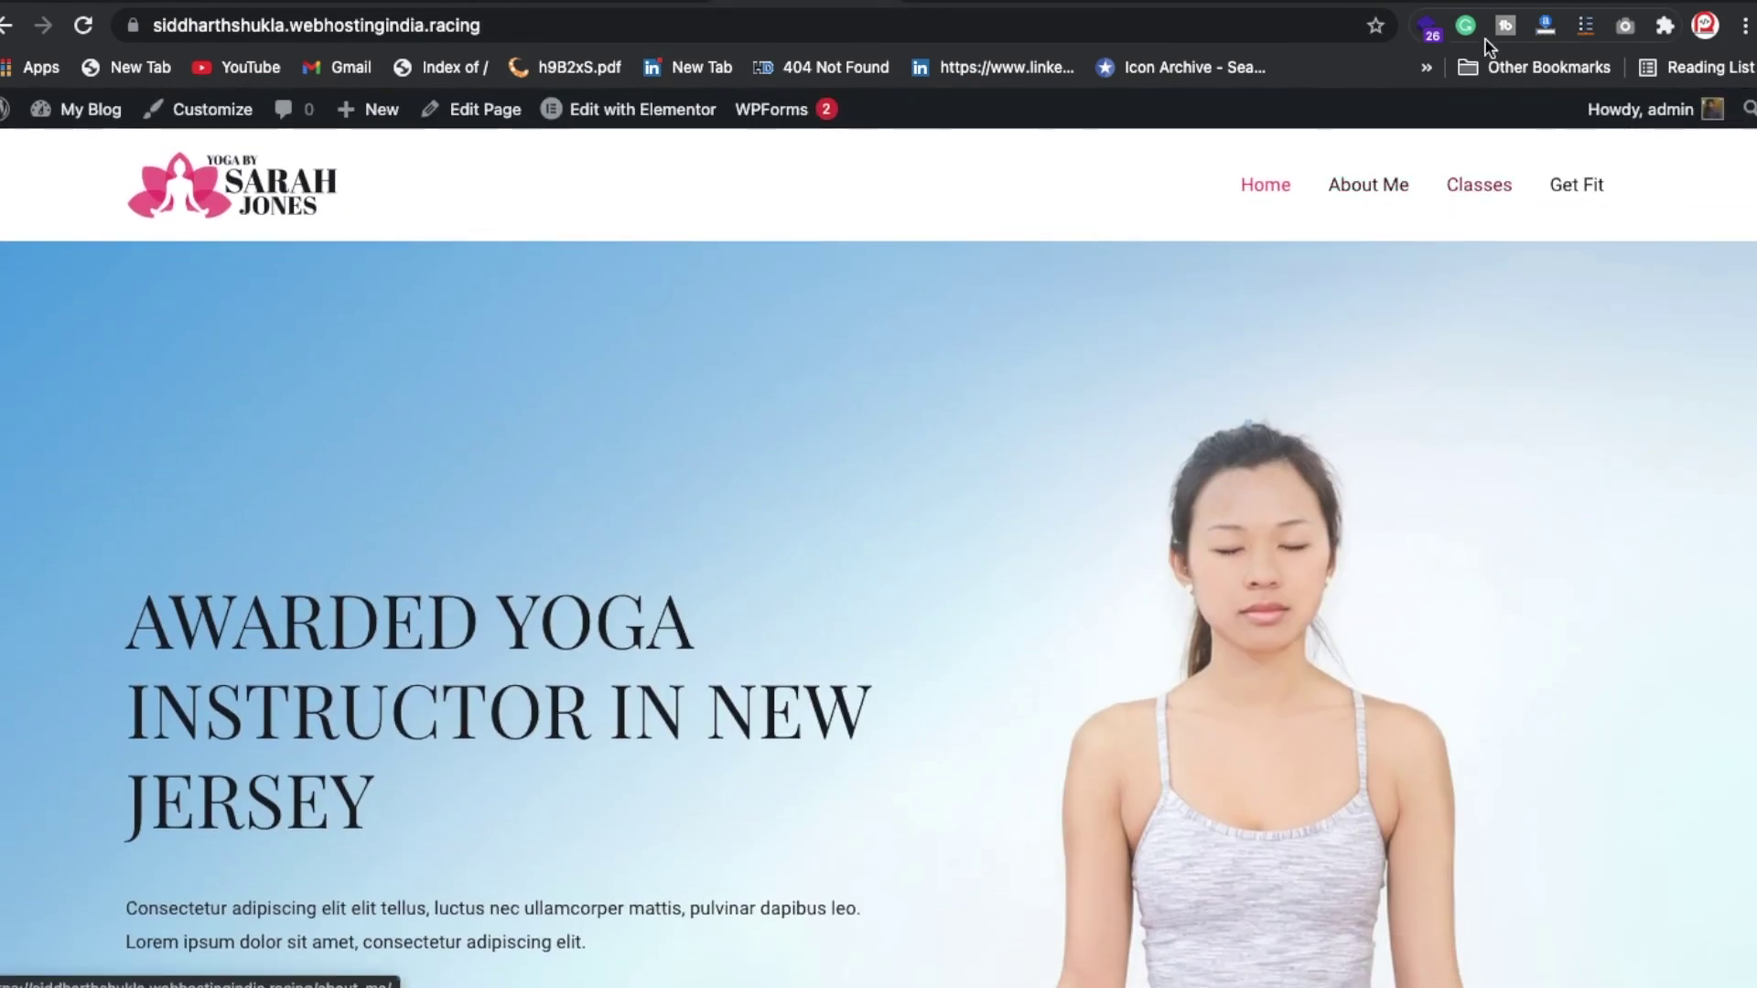
{"action": "left_click", "coordinate": [1337, 4]}
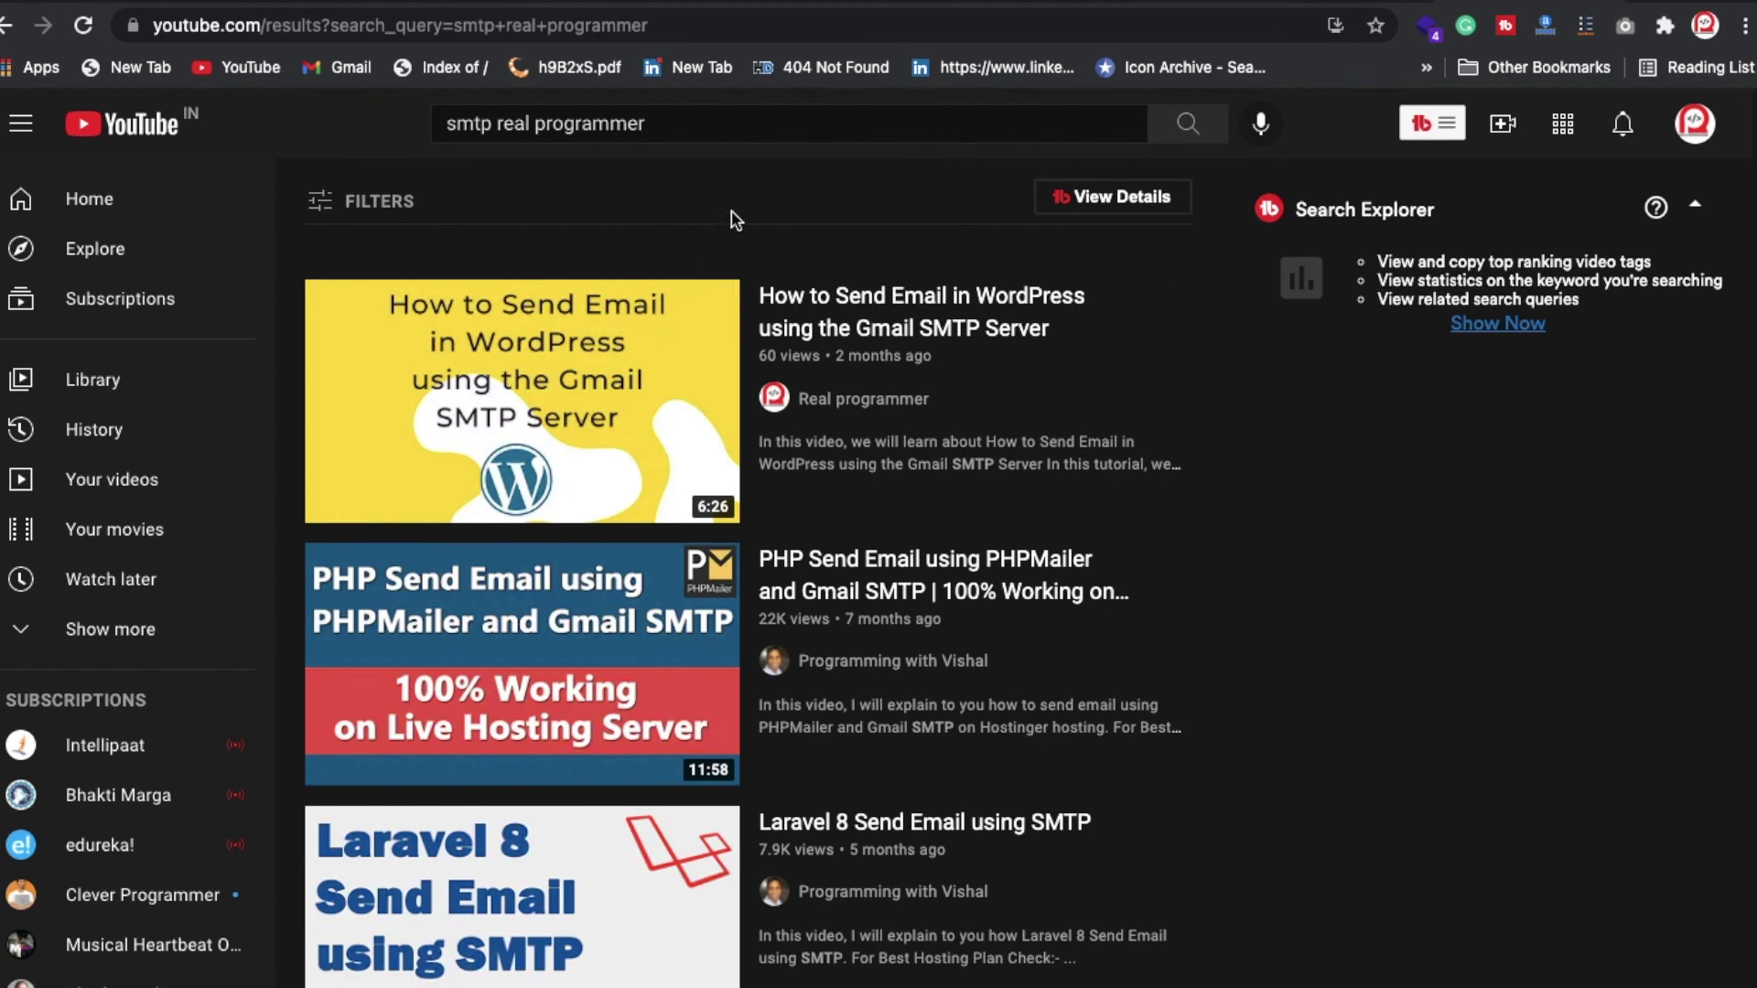
{"action": "left_click", "coordinate": [871, 9]}
{"action": "scroll", "coordinate": [662, 359], "scroll_direction": "down", "scroll_amount": 10}
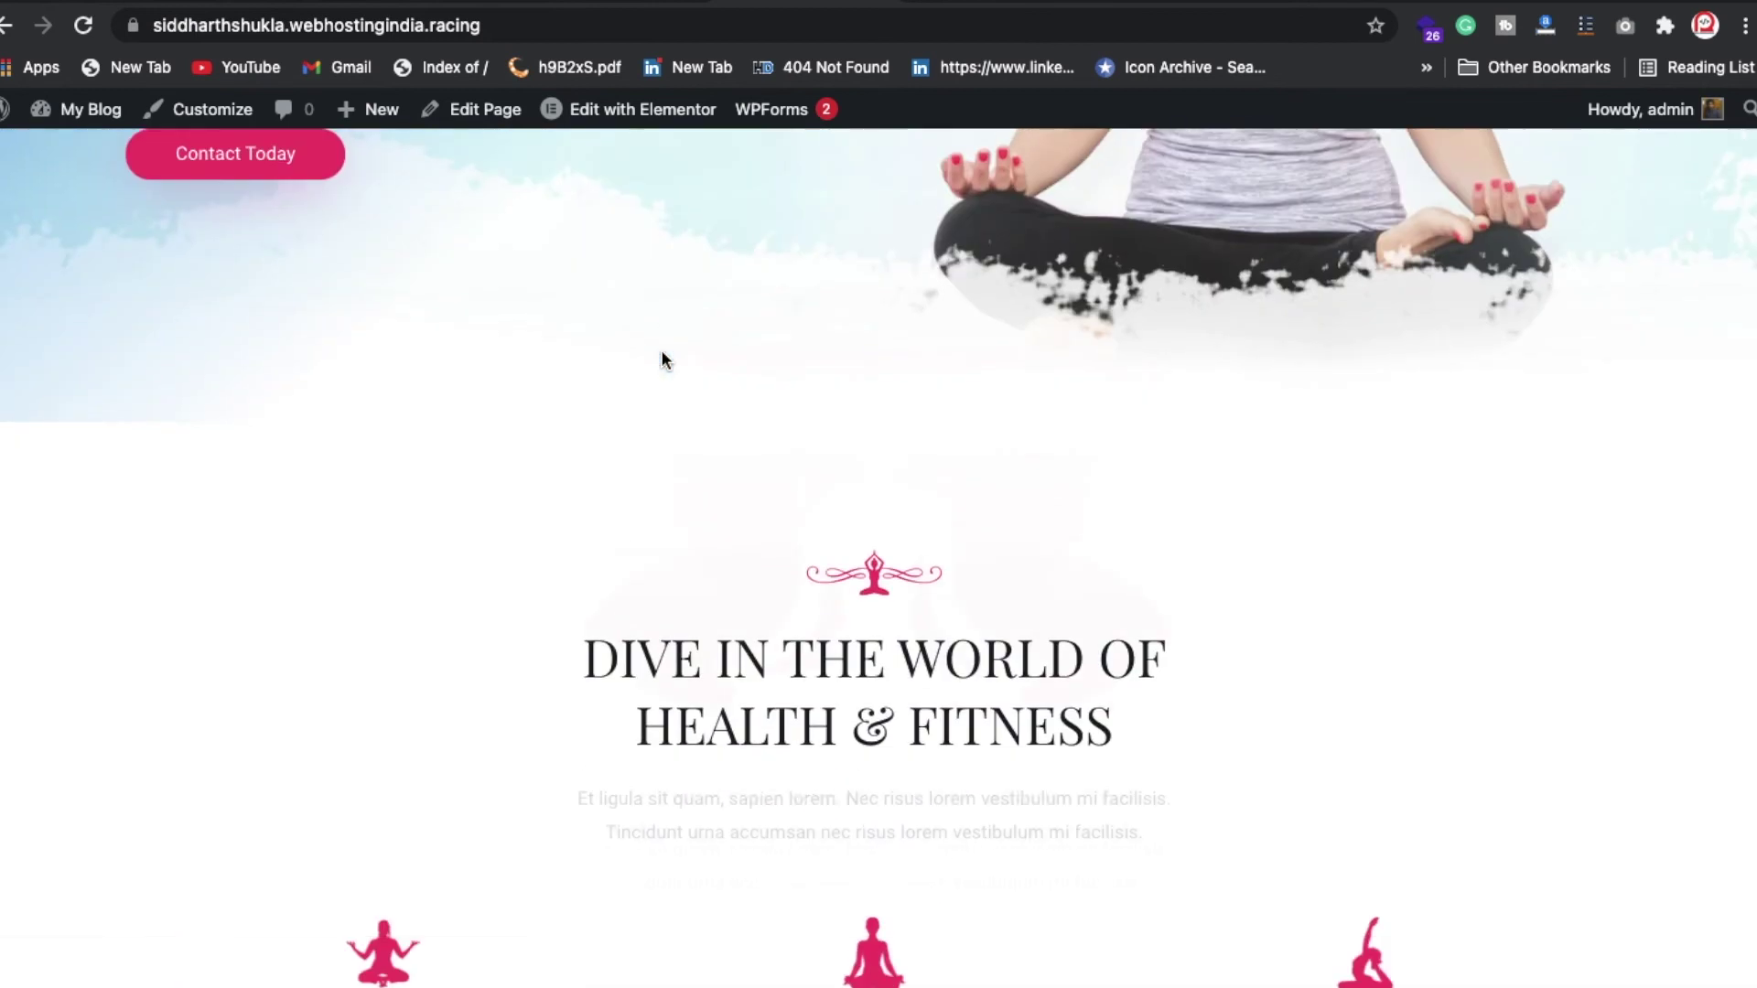